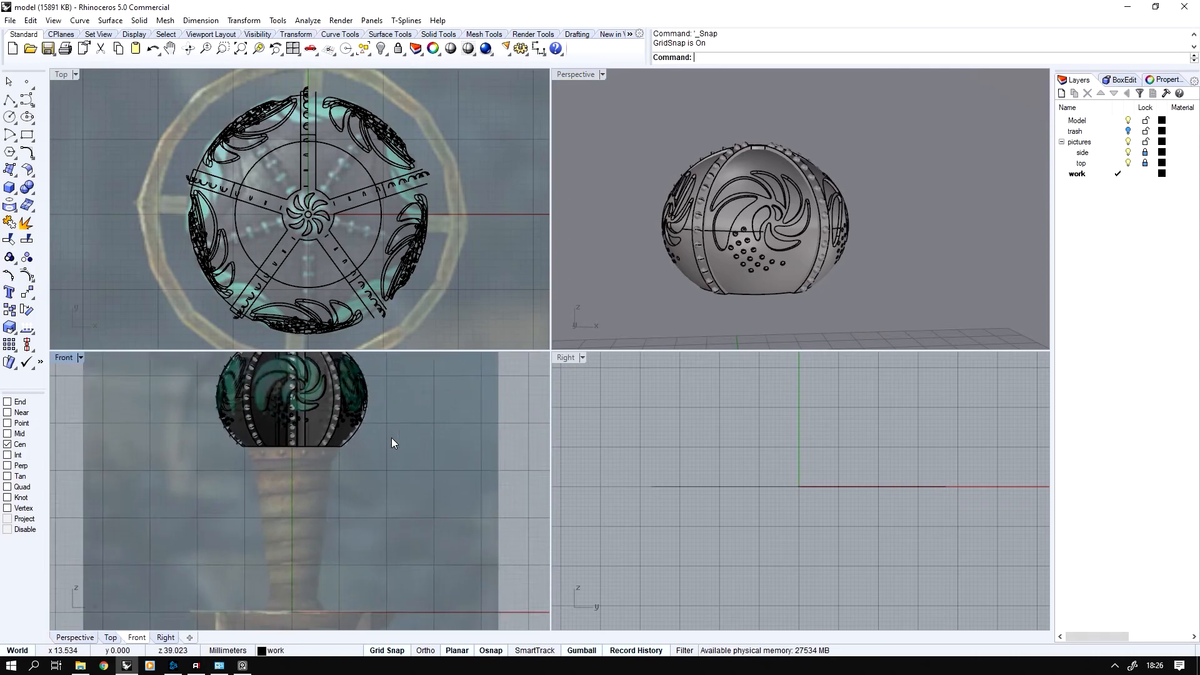
Duplicate the circular bottom edge of the ornamented pommel as a separate curve
{"action": "scroll", "coordinate": [320, 517], "scroll_direction": "up", "scroll_amount": 10}
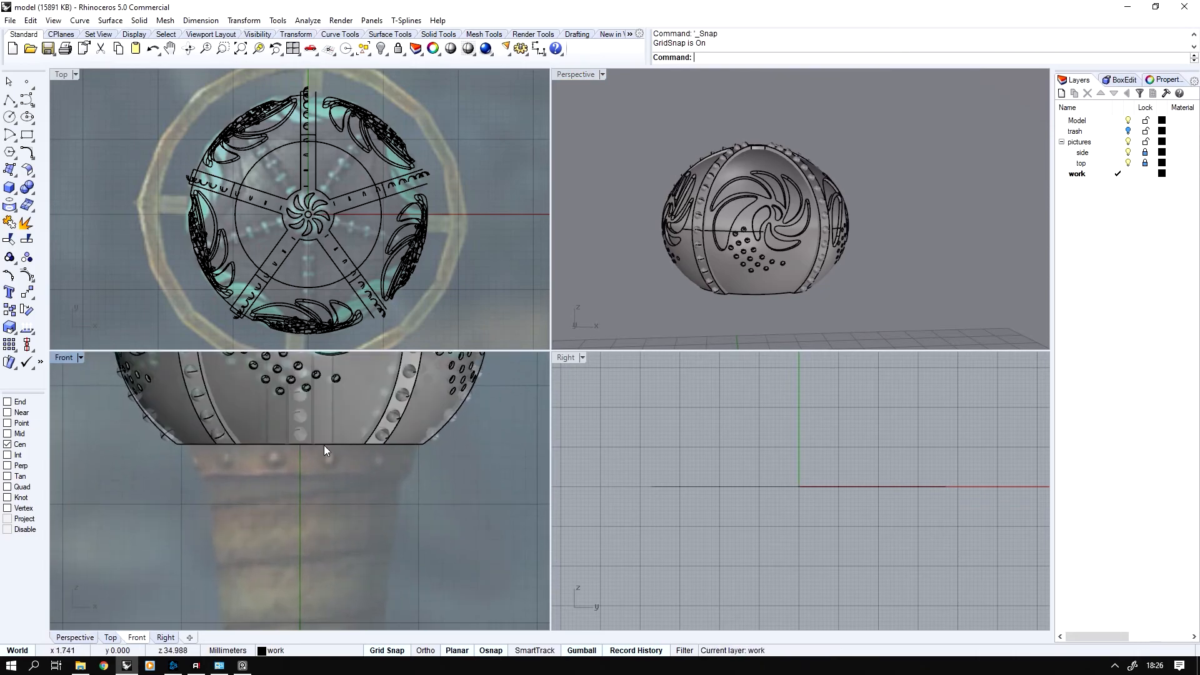
{"action": "right_click_drag", "start_coordinate": [790, 248], "coordinate": [720, 241]}
{"action": "scroll", "coordinate": [710, 227], "scroll_direction": "down", "scroll_amount": 6}
{"action": "scroll", "coordinate": [719, 237], "scroll_direction": "up", "scroll_amount": 8}
{"action": "middle_click", "coordinate": [713, 222]}
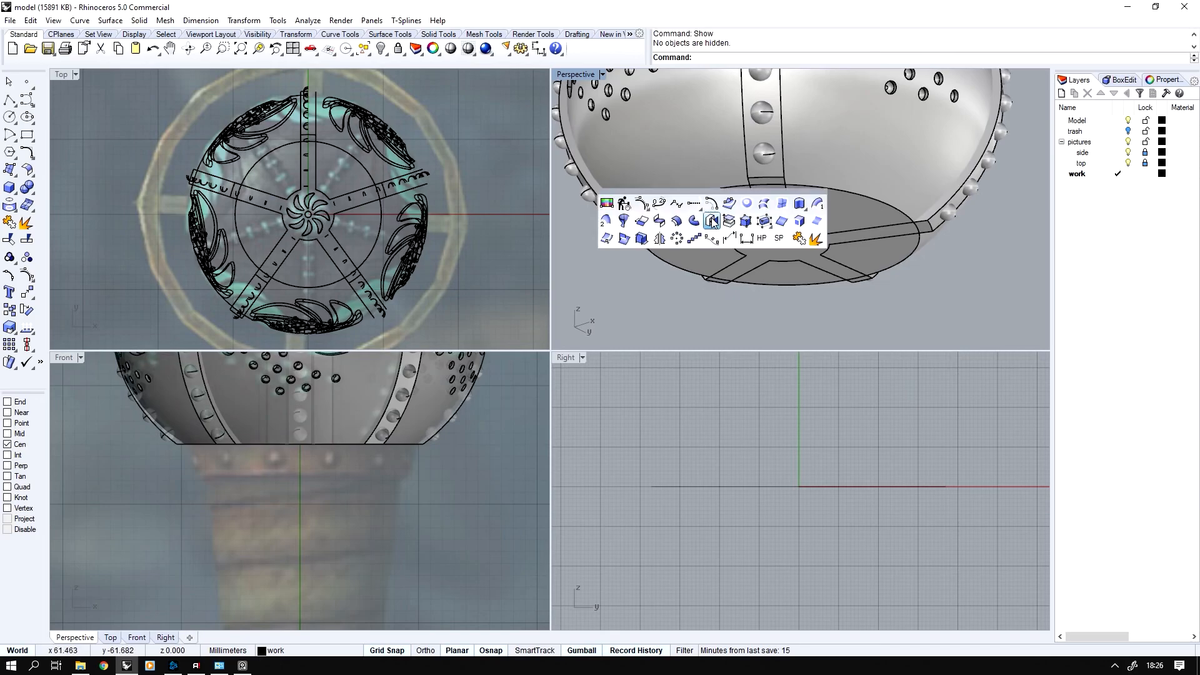
{"action": "left_click", "coordinate": [713, 220]}
{"action": "left_click", "coordinate": [826, 195]}
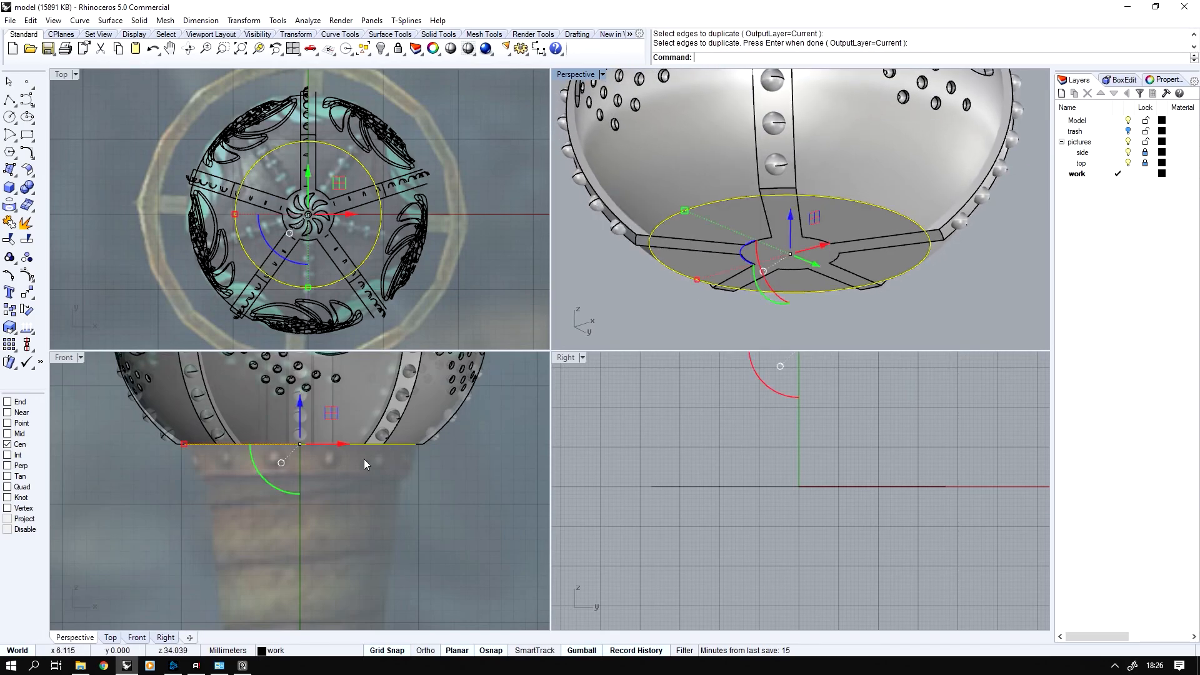
Extrude the duplicated circle downward to the height of the reference collar, delete the curve, and cap the extrusion into a closed solid
{"action": "scroll", "coordinate": [310, 464], "scroll_direction": "up", "scroll_amount": 3}
{"action": "left_click_drag", "start_coordinate": [317, 434], "coordinate": [312, 473]}
{"action": "key", "text": "Delete"}
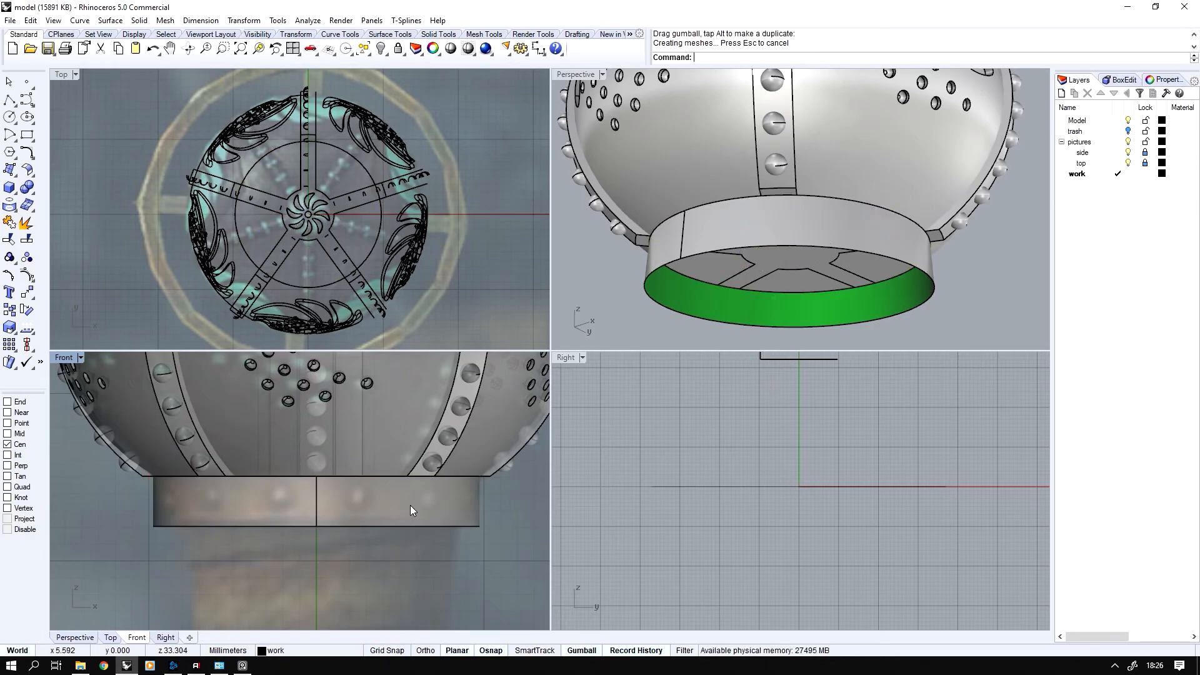
{"action": "left_click", "coordinate": [410, 505]}
{"action": "right_click_drag", "start_coordinate": [738, 235], "coordinate": [743, 263]}
{"action": "middle_click", "coordinate": [752, 237]}
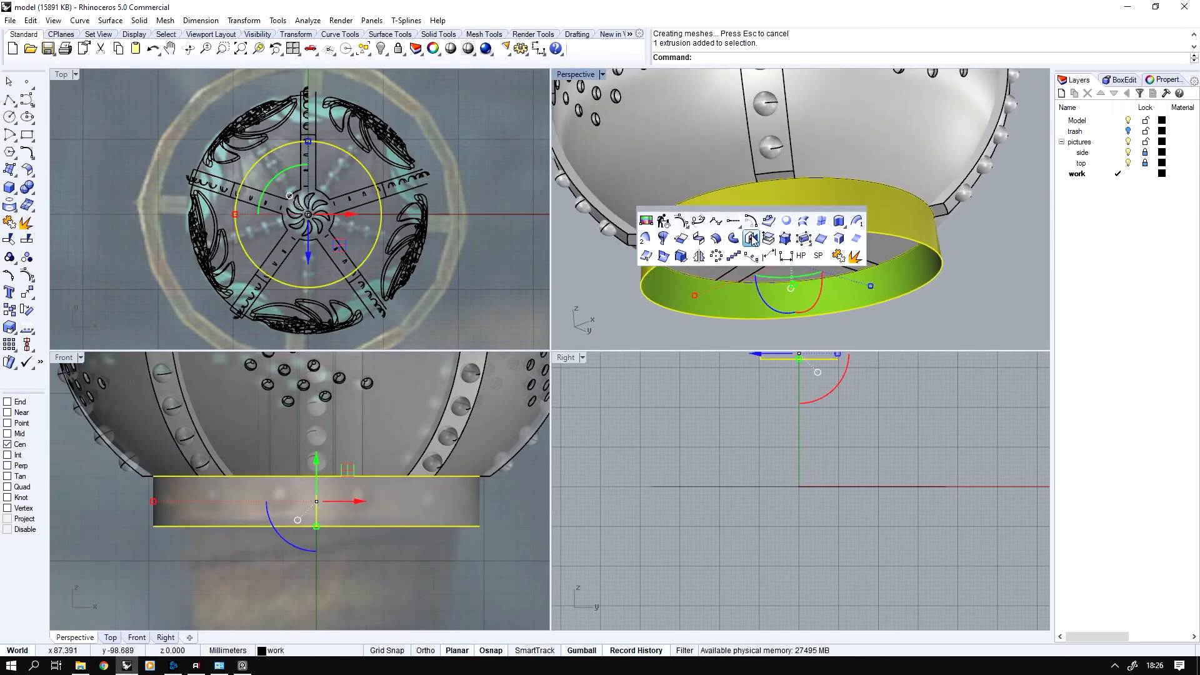
{"action": "left_click", "coordinate": [751, 236]}
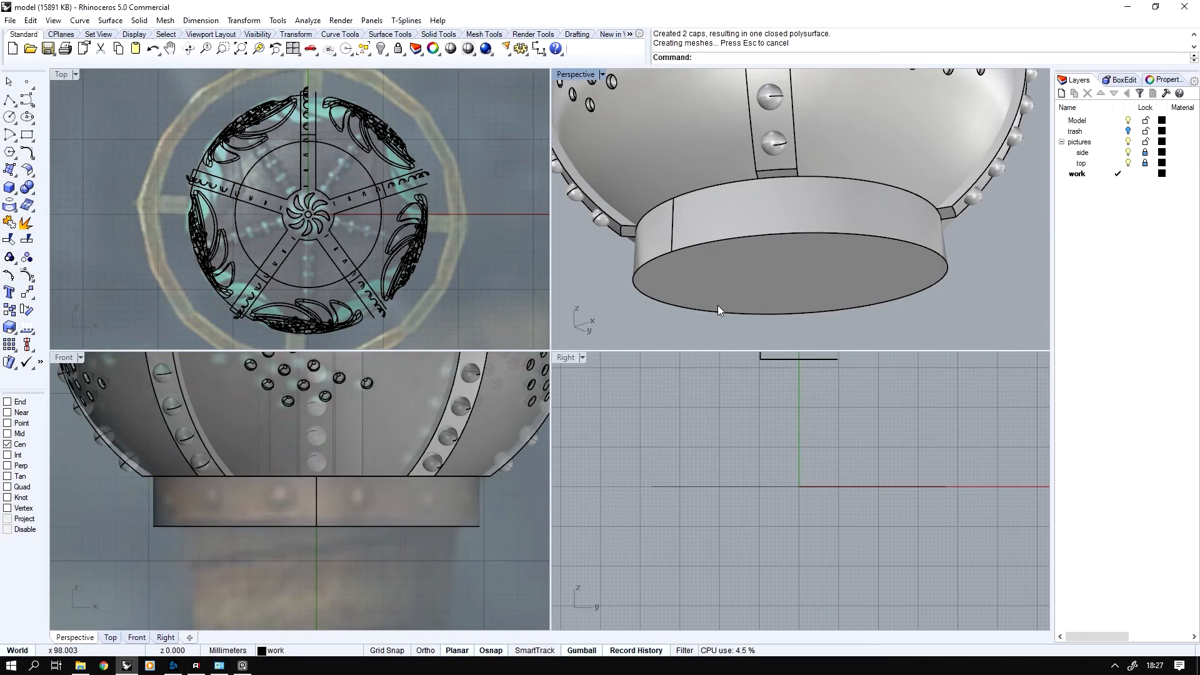
Shrink the collar's bottom face evenly so its sides taper inward to match the reference picture
{"action": "left_click", "coordinate": [732, 276], "text": "ctrl+shift"}
{"action": "scroll", "coordinate": [375, 509], "scroll_direction": "up", "scroll_amount": 5}
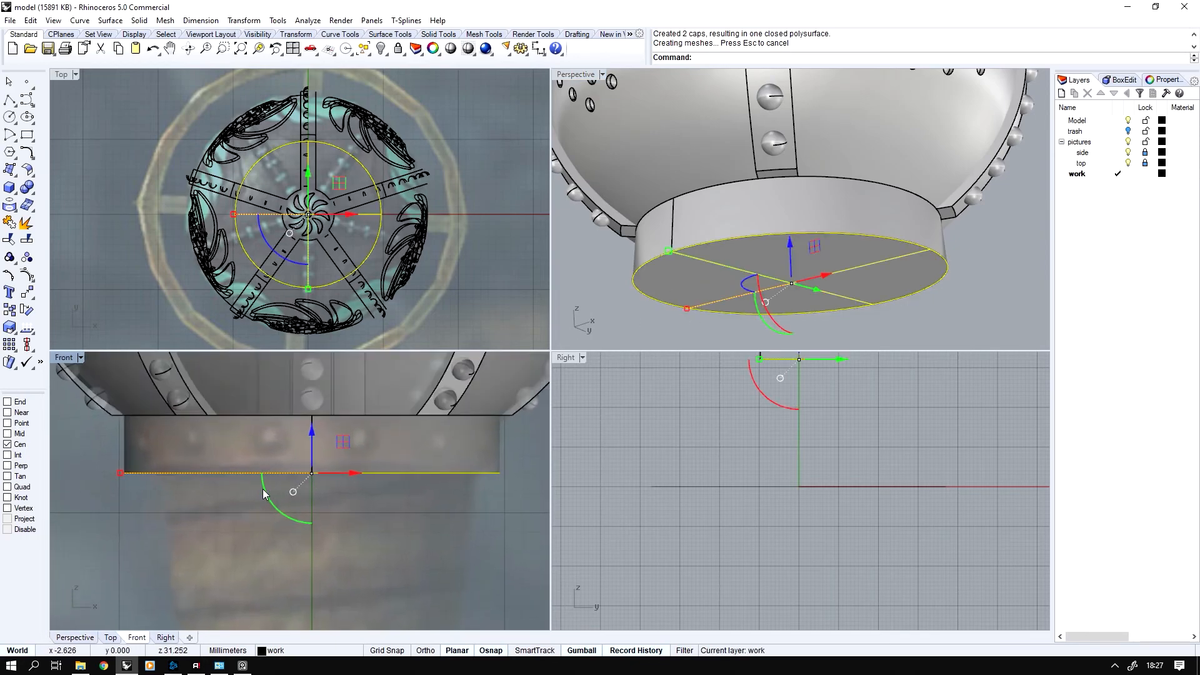
{"action": "scroll", "coordinate": [157, 485], "scroll_direction": "down", "scroll_amount": 1}
{"action": "mouse_move", "coordinate": [148, 474]}
{"action": "left_mouse_down"}
{"action": "mouse_move", "coordinate": [161, 475]}
{"action": "mouse_move", "coordinate": [136, 476]}
{"action": "left_mouse_up"}
{"action": "key", "text": "Escape"}
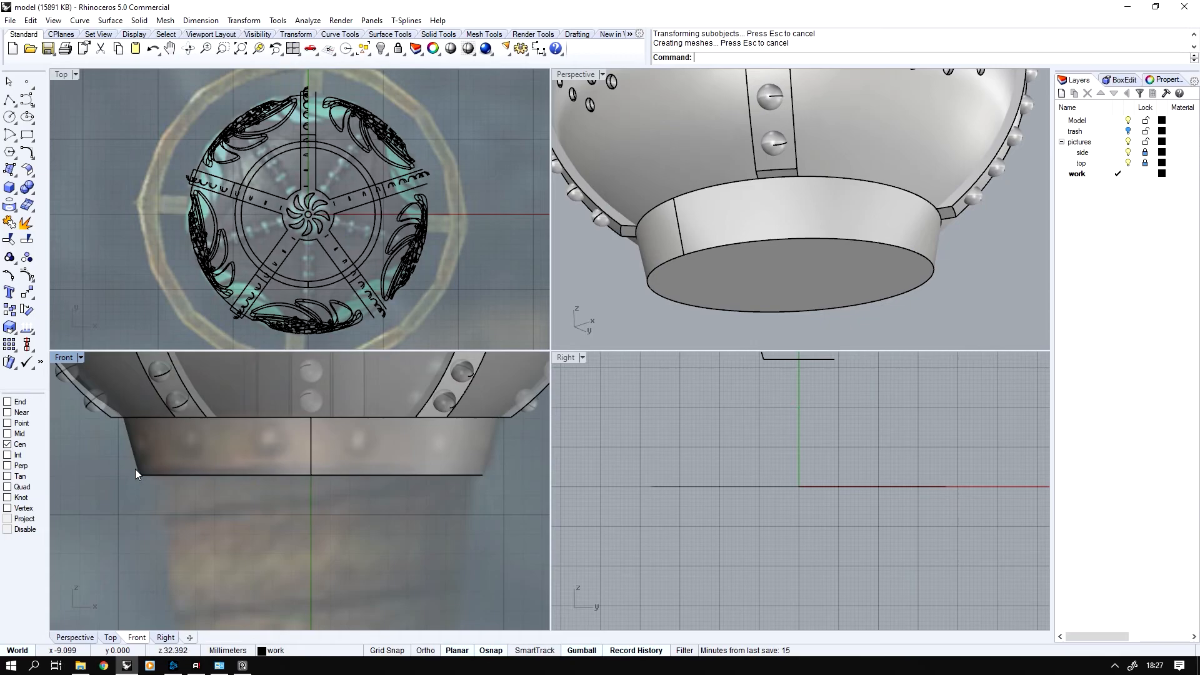
Create a sphere of about 1 mm radius centred on the midpoint of the collar's front seam
{"action": "left_click", "coordinate": [31, 191]}
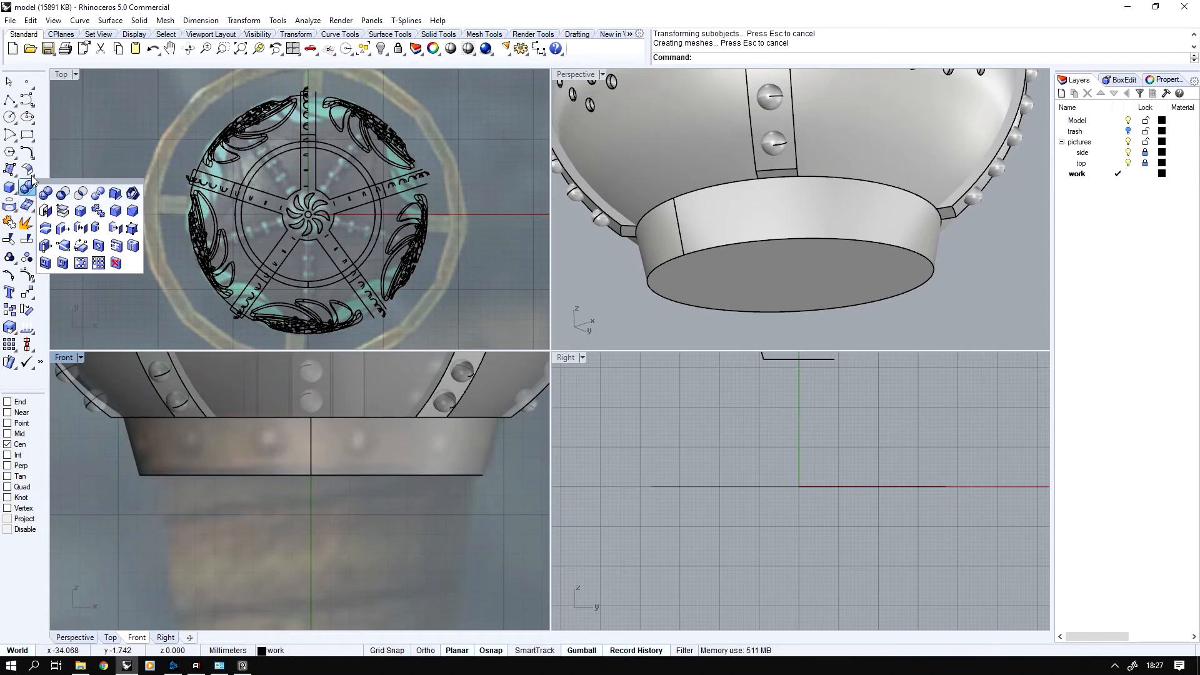
{"action": "left_click", "coordinate": [15, 191]}
{"action": "left_click", "coordinate": [63, 194]}
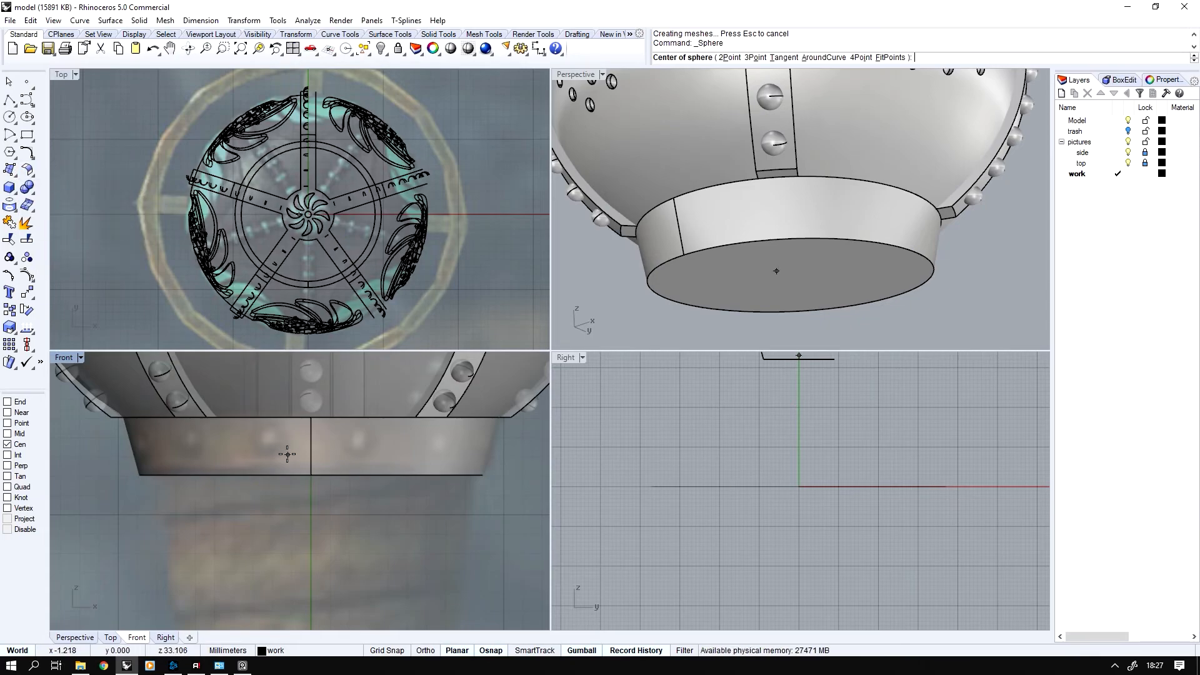
{"action": "left_click", "coordinate": [310, 446]}
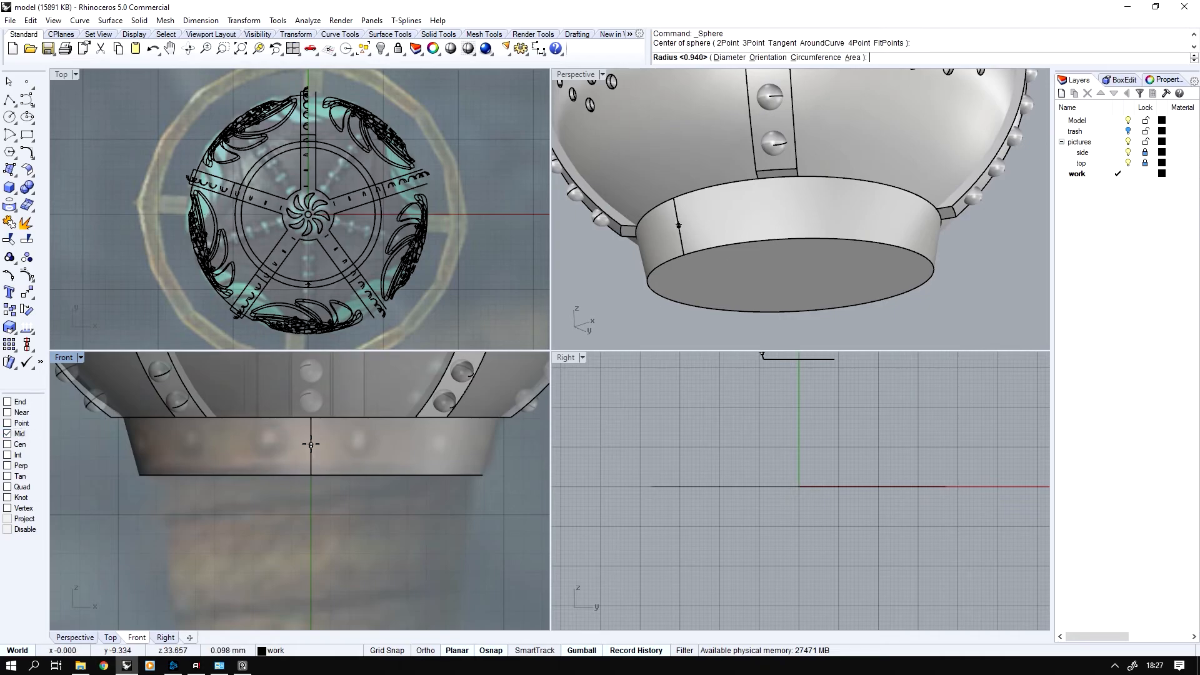
{"action": "left_click", "coordinate": [292, 442]}
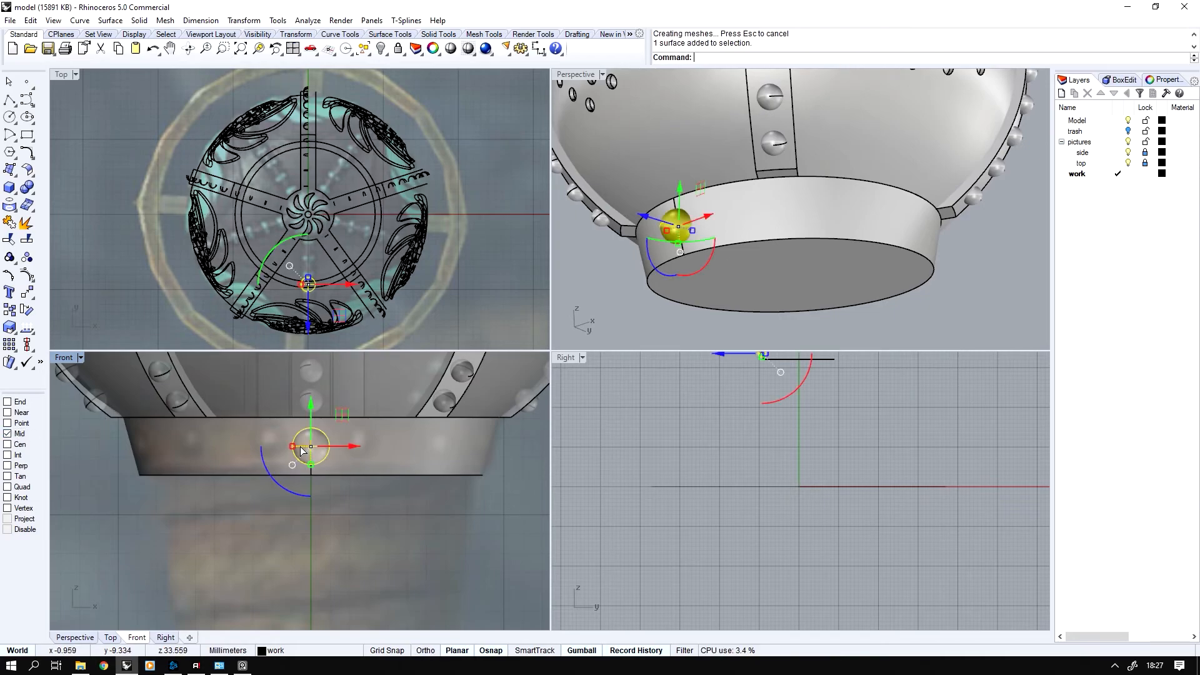
Polar-array the sphere around the origin with 12 items over 360 degrees to ring the collar with studs
{"action": "scroll", "coordinate": [290, 200], "scroll_direction": "up", "scroll_amount": 2}
{"action": "middle_click", "coordinate": [209, 225]}
{"action": "left_click", "coordinate": [285, 266]}
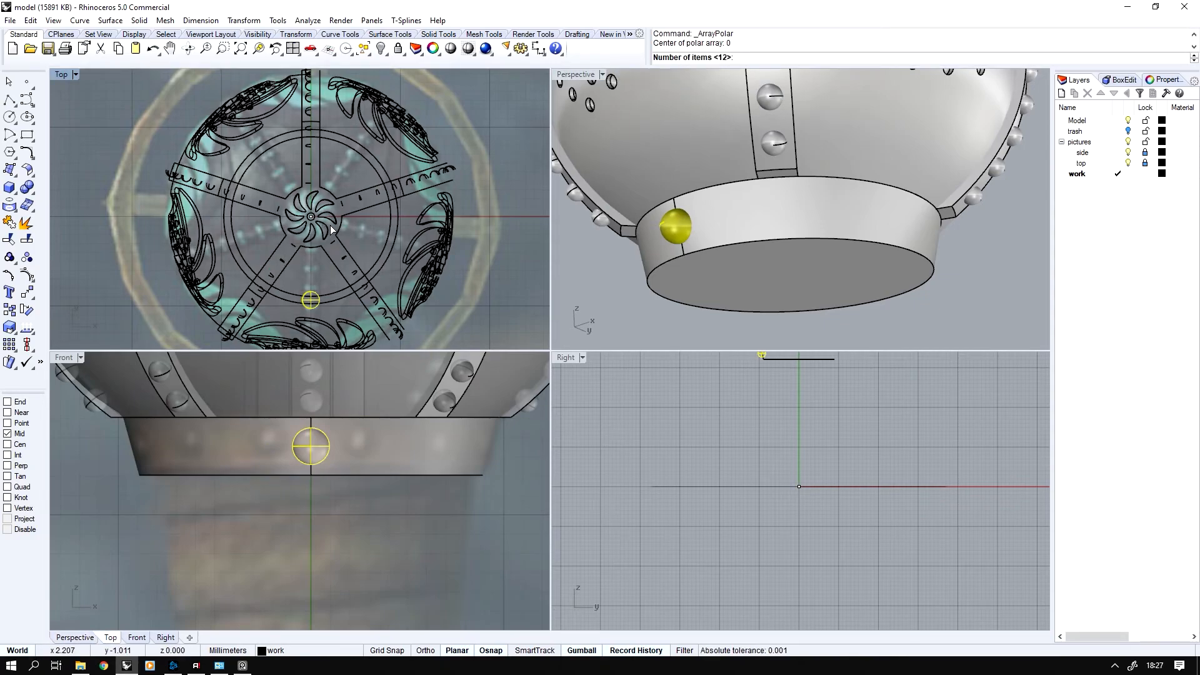
{"action": "key", "text": "Return"}
{"action": "key", "text": "Return"}
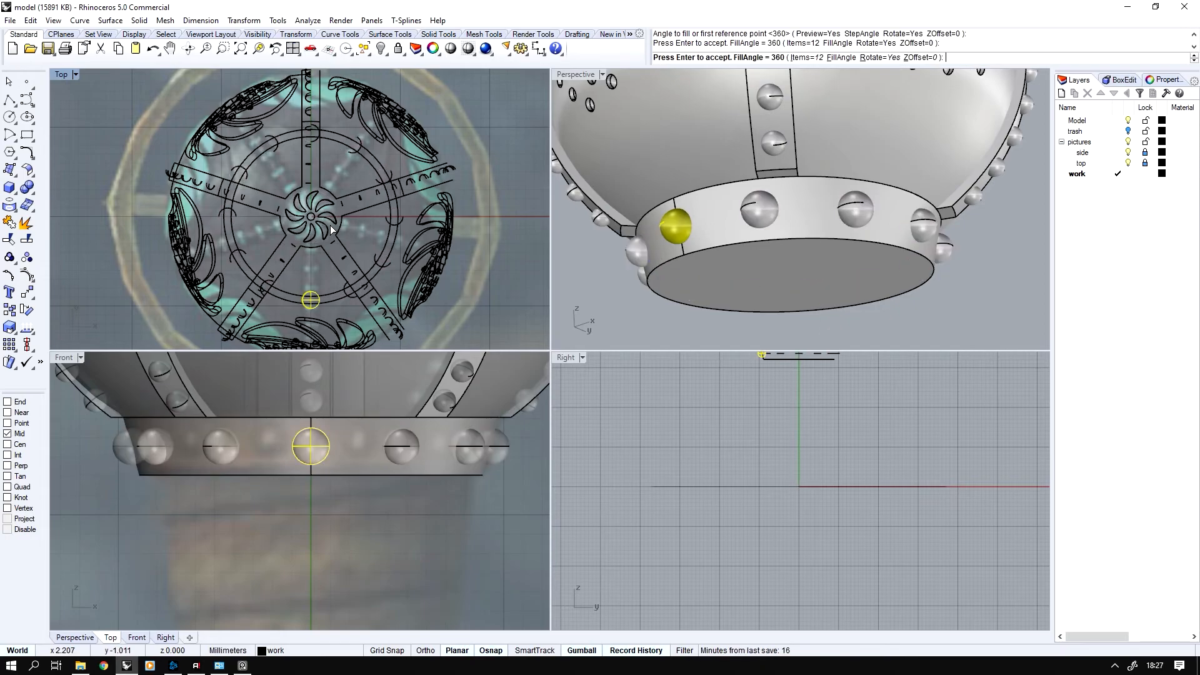
{"action": "key", "text": "Return"}
Duplicate the collar's bottom edge and scale the copied circle slightly inward
{"action": "right_click_drag", "start_coordinate": [366, 458], "coordinate": [319, 400]}
{"action": "scroll", "coordinate": [325, 434], "scroll_direction": "down", "scroll_amount": 2}
{"action": "scroll", "coordinate": [325, 434], "scroll_direction": "down", "scroll_amount": 5}
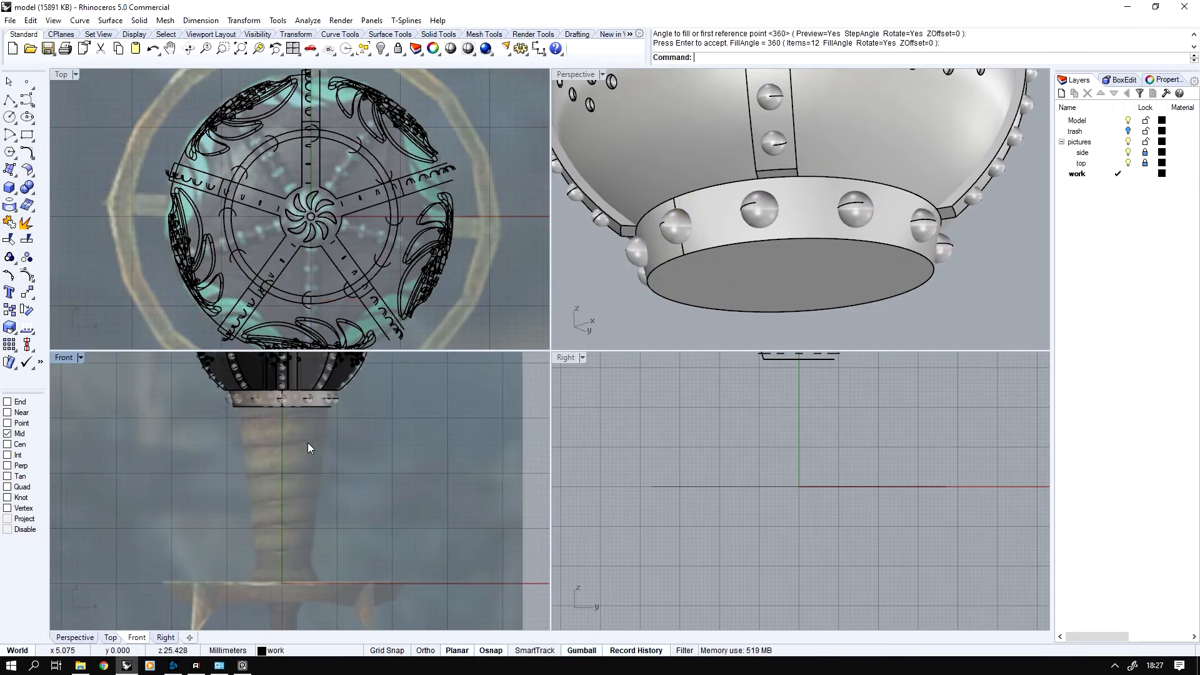
{"action": "middle_click", "coordinate": [717, 240]}
{"action": "left_click", "coordinate": [811, 243]}
{"action": "left_click", "coordinate": [810, 239]}
{"action": "key", "text": "Return"}
{"action": "scroll", "coordinate": [268, 443], "scroll_direction": "up", "scroll_amount": 5}
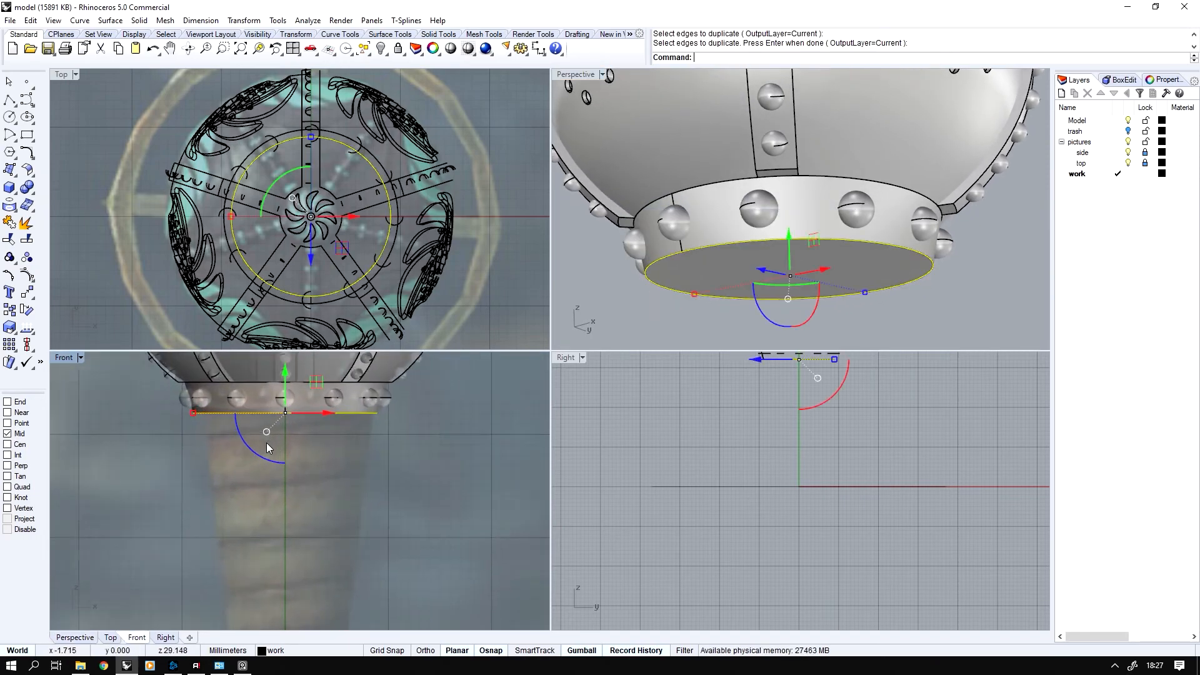
{"action": "left_click_drag", "start_coordinate": [178, 411], "coordinate": [185, 413], "text": "shift"}
Extrude the copied circle down to just above the reference crossguard and cap it to form the solid grip
{"action": "right_click_drag", "start_coordinate": [329, 491], "coordinate": [305, 446]}
{"action": "scroll", "coordinate": [305, 447], "scroll_direction": "down", "scroll_amount": 4}
{"action": "scroll", "coordinate": [306, 450], "scroll_direction": "down", "scroll_amount": 3}
{"action": "left_click_drag", "start_coordinate": [302, 378], "coordinate": [306, 533]}
{"action": "left_click", "coordinate": [302, 520]}
{"action": "right_click_drag", "start_coordinate": [701, 274], "coordinate": [725, 224]}
{"action": "middle_click", "coordinate": [725, 224]}
{"action": "left_click", "coordinate": [725, 221]}
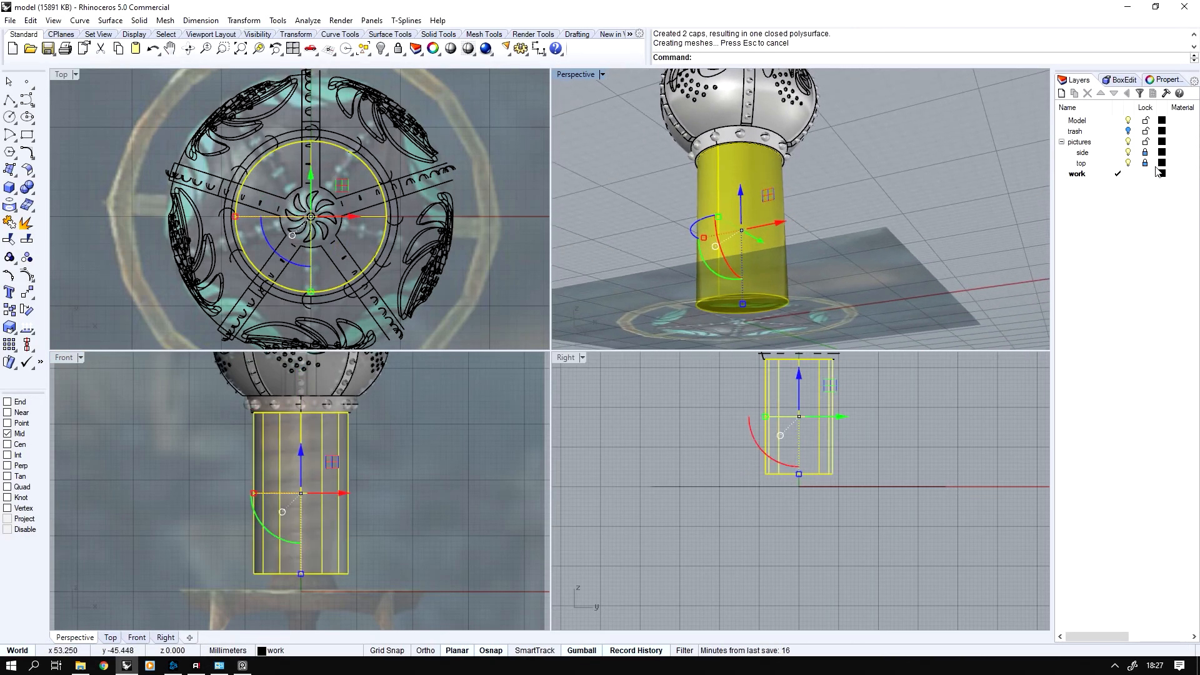
Turn off the top picture layer and taper the grip by shrinking its bottom face to the reference width
{"action": "left_click", "coordinate": [1129, 163]}
{"action": "right_click_drag", "start_coordinate": [788, 294], "coordinate": [779, 229]}
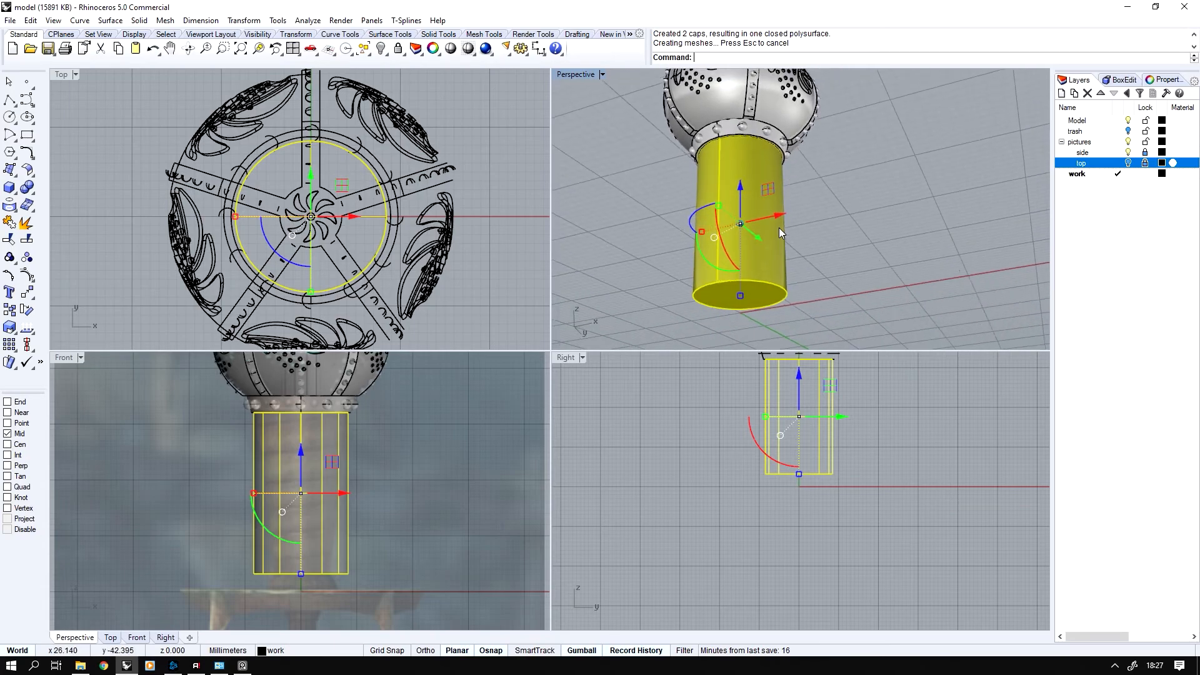
{"action": "scroll", "coordinate": [779, 227], "scroll_direction": "up", "scroll_amount": 6}
{"action": "left_click", "coordinate": [409, 555]}
{"action": "right_click_drag", "start_coordinate": [407, 556], "coordinate": [440, 507]}
{"action": "scroll", "coordinate": [341, 512], "scroll_direction": "up", "scroll_amount": 7}
{"action": "left_click_drag", "start_coordinate": [209, 525], "coordinate": [516, 587], "text": "ctrl+shift"}
{"action": "left_click_drag", "start_coordinate": [239, 545], "coordinate": [275, 545]}
{"action": "scroll", "coordinate": [300, 540], "scroll_direction": "up", "scroll_amount": 1}
{"action": "right_click_drag", "start_coordinate": [304, 540], "coordinate": [308, 556]}
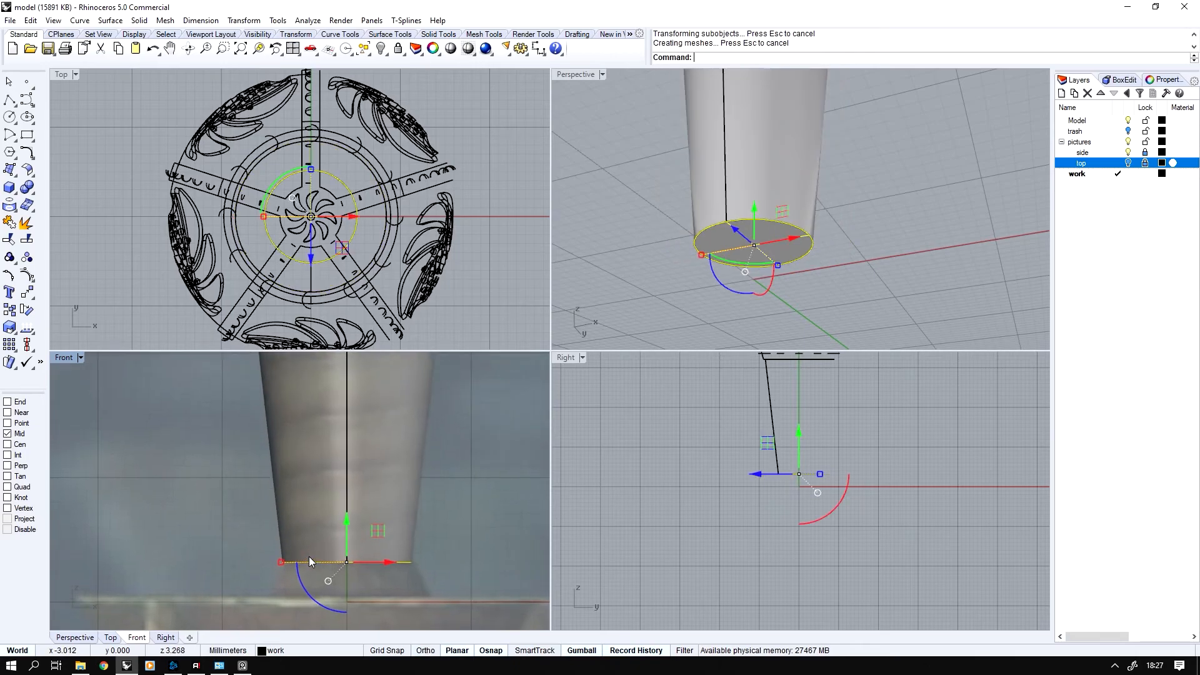
{"action": "left_click_drag", "start_coordinate": [344, 529], "coordinate": [344, 527]}
{"action": "key", "text": "Escape"}
Isolate the tapered grip by hiding all other model objects
{"action": "scroll", "coordinate": [737, 281], "scroll_direction": "down", "scroll_amount": 6}
{"action": "right_click_drag", "start_coordinate": [751, 263], "coordinate": [738, 300]}
{"action": "scroll", "coordinate": [774, 253], "scroll_direction": "down", "scroll_amount": 5}
{"action": "left_click", "coordinate": [774, 253]}
{"action": "key", "text": "ctrl+h"}
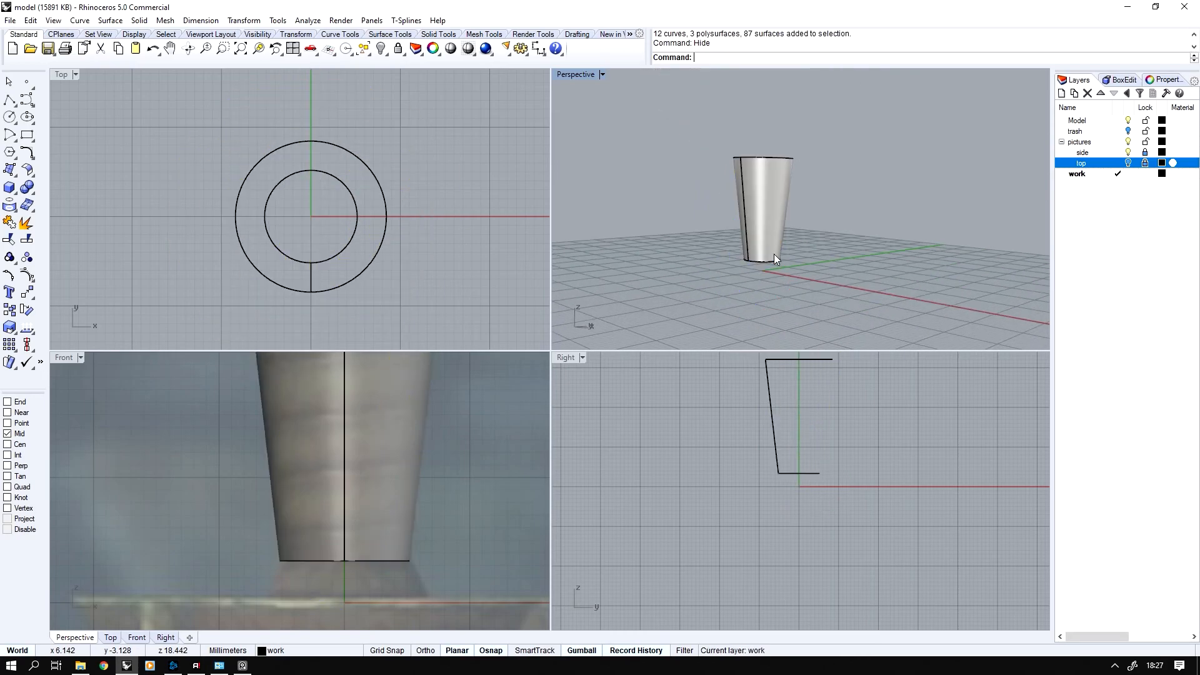
Draw a straight polyline axis from the centre of the grip's top face to the centre of its bottom face
{"action": "right_click_drag", "start_coordinate": [774, 253], "coordinate": [738, 291]}
{"action": "scroll", "coordinate": [774, 254], "scroll_direction": "up", "scroll_amount": 5}
{"action": "left_click", "coordinate": [10, 101]}
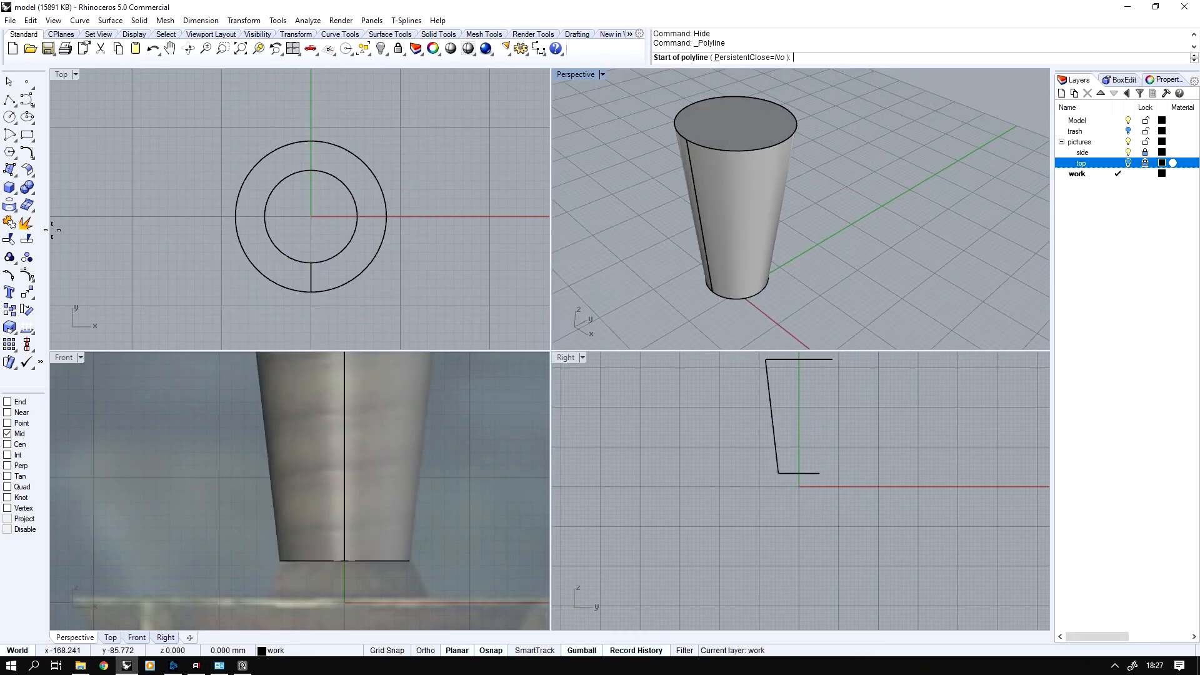
{"action": "left_click", "coordinate": [730, 151]}
{"action": "left_click", "coordinate": [755, 297]}
{"action": "right_click", "coordinate": [754, 299]}
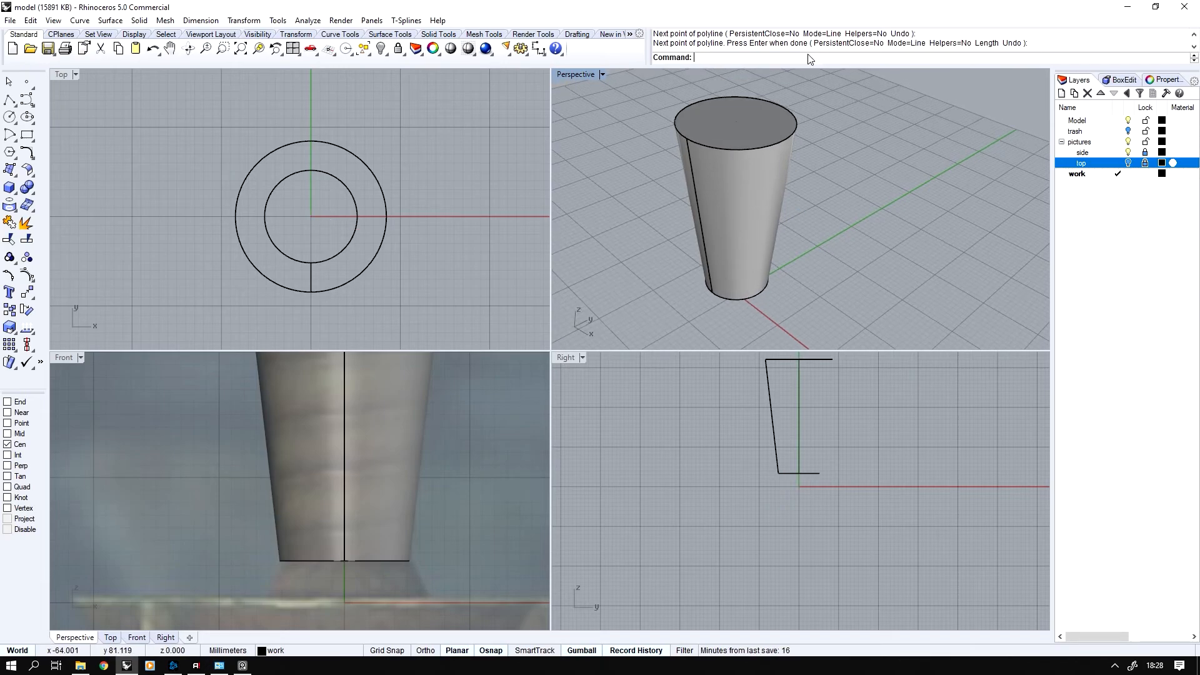
Create a 6-turn spiral around the central axis curve, with its radii snapped to the top and bottom ends of the grip's seam
{"action": "type", "text": "Spr"}
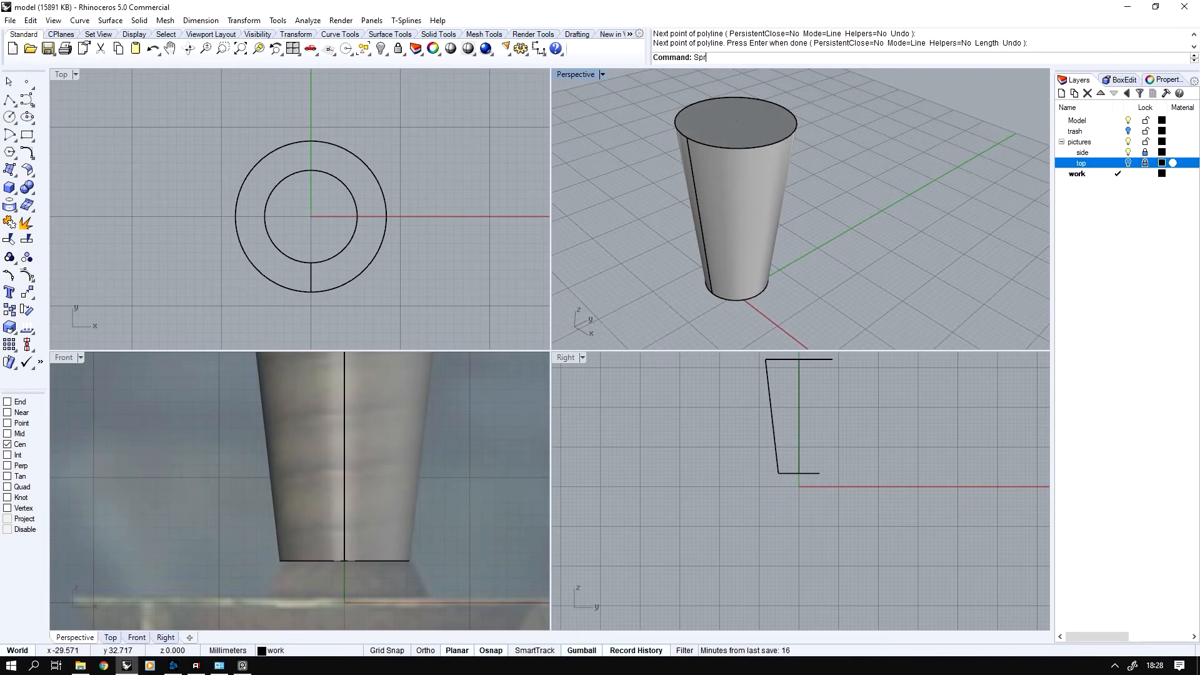
{"action": "key", "text": "BackSpace"}
{"action": "type", "text": "iral"}
{"action": "key", "text": "Return"}
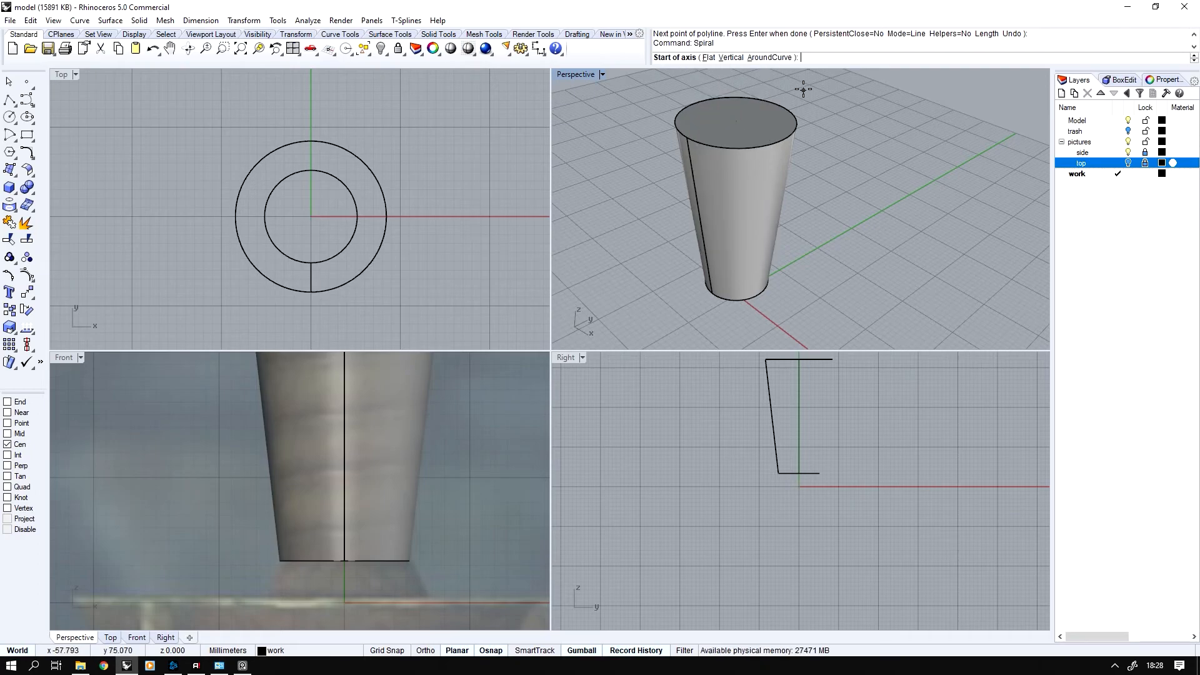
{"action": "left_click", "coordinate": [769, 57]}
{"action": "left_click", "coordinate": [736, 119]}
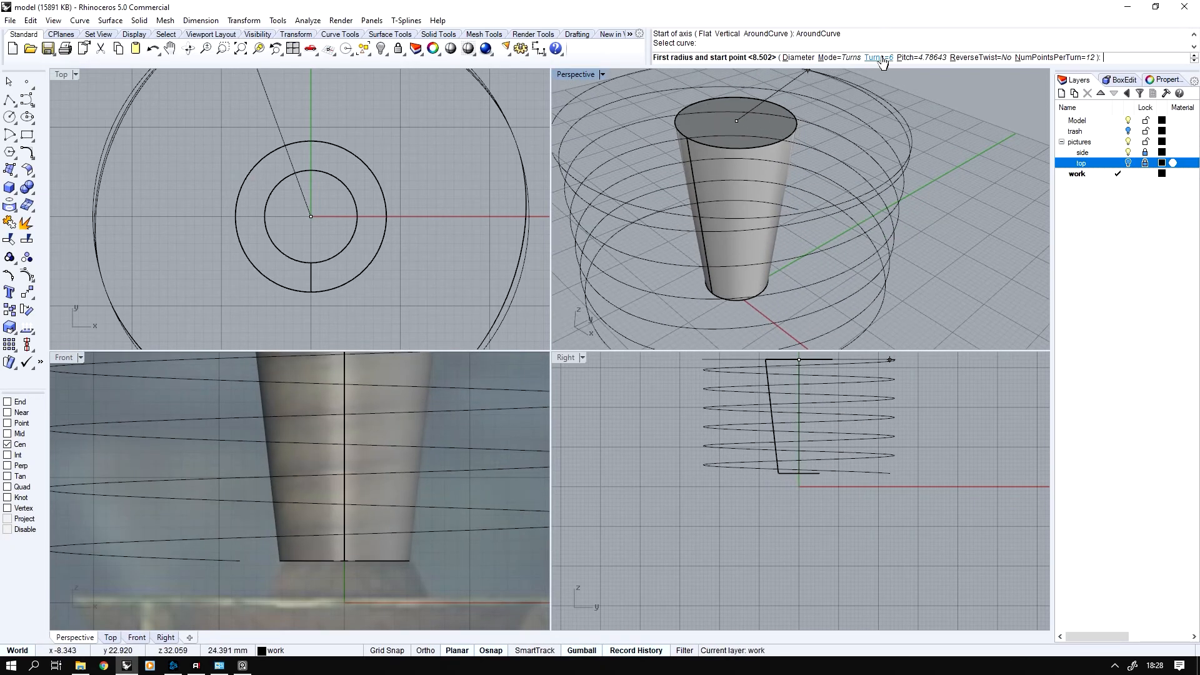
{"action": "right_click", "coordinate": [16, 401]}
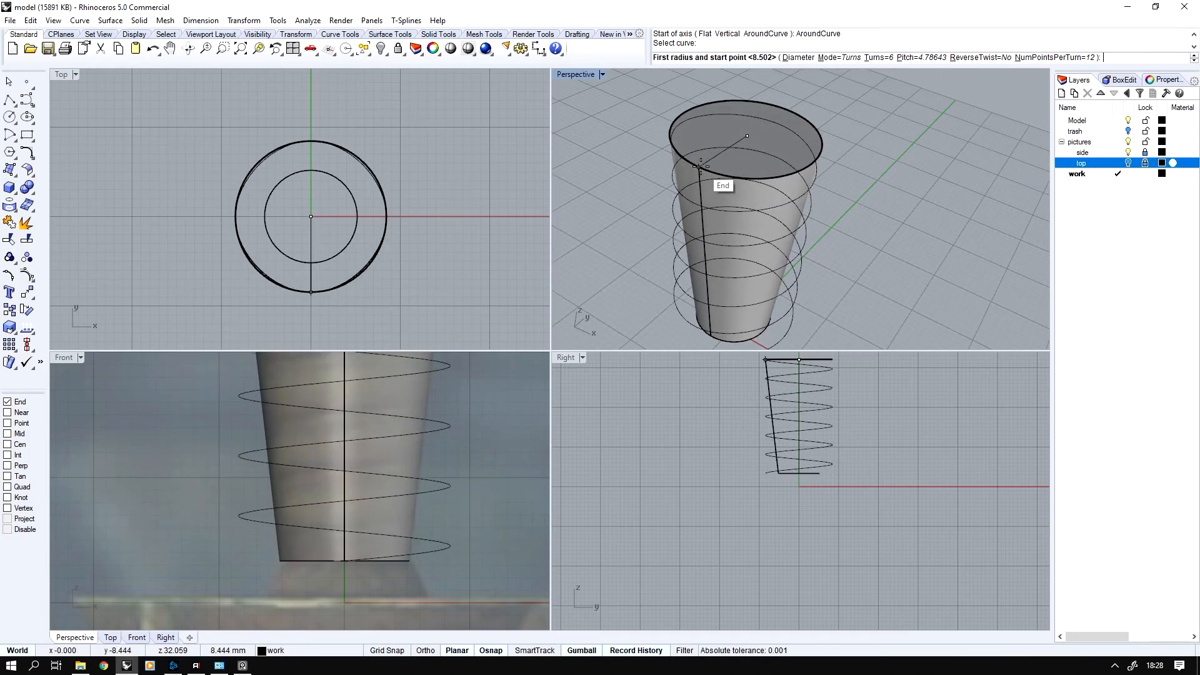
{"action": "left_click", "coordinate": [698, 166]}
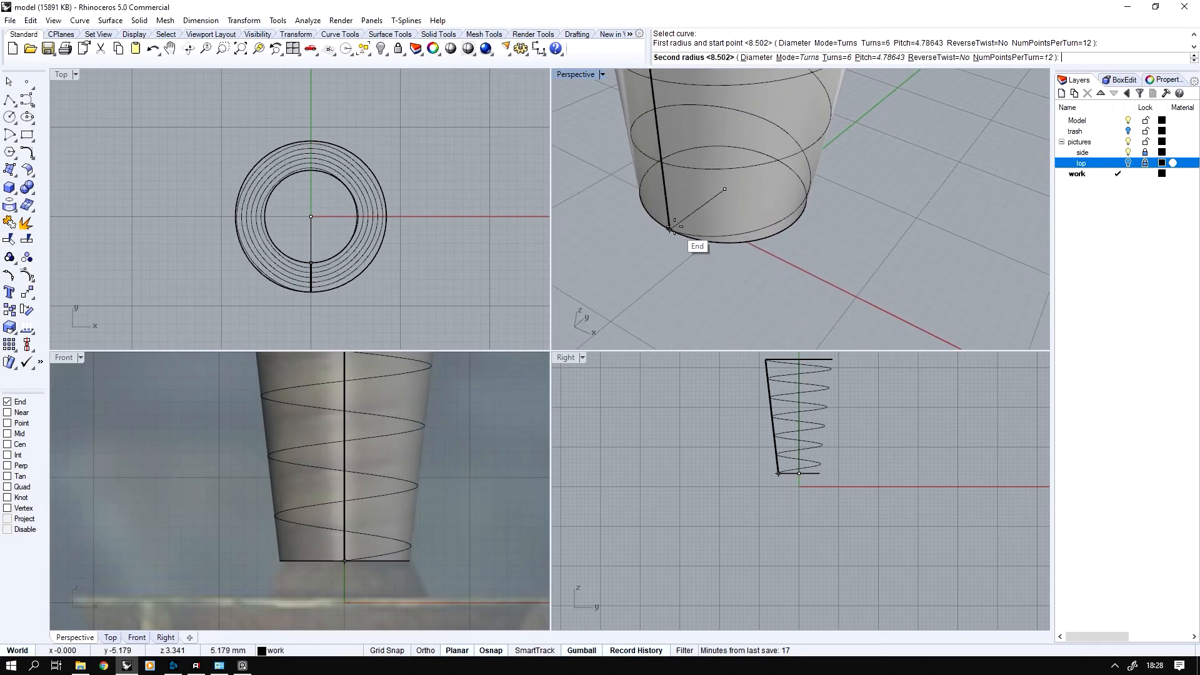
{"action": "left_click", "coordinate": [670, 228]}
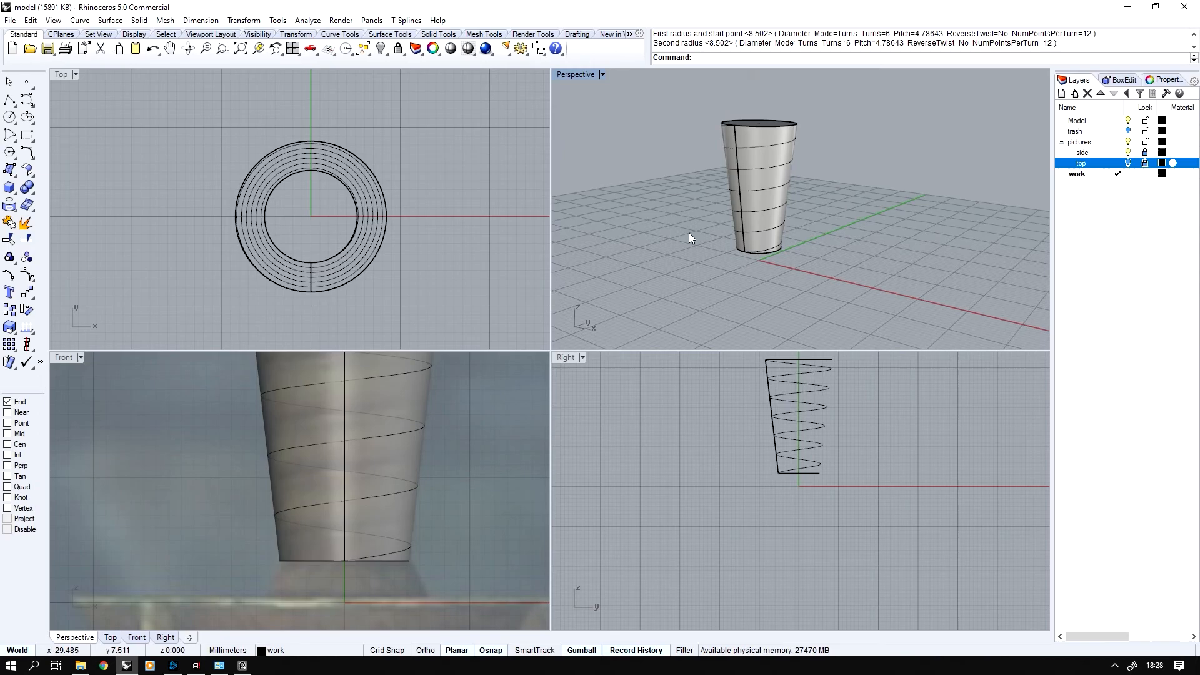
Isolate the spiral by hiding the grip solid and the axis line
{"action": "left_click", "coordinate": [742, 135]}
{"action": "left_click", "coordinate": [789, 170]}
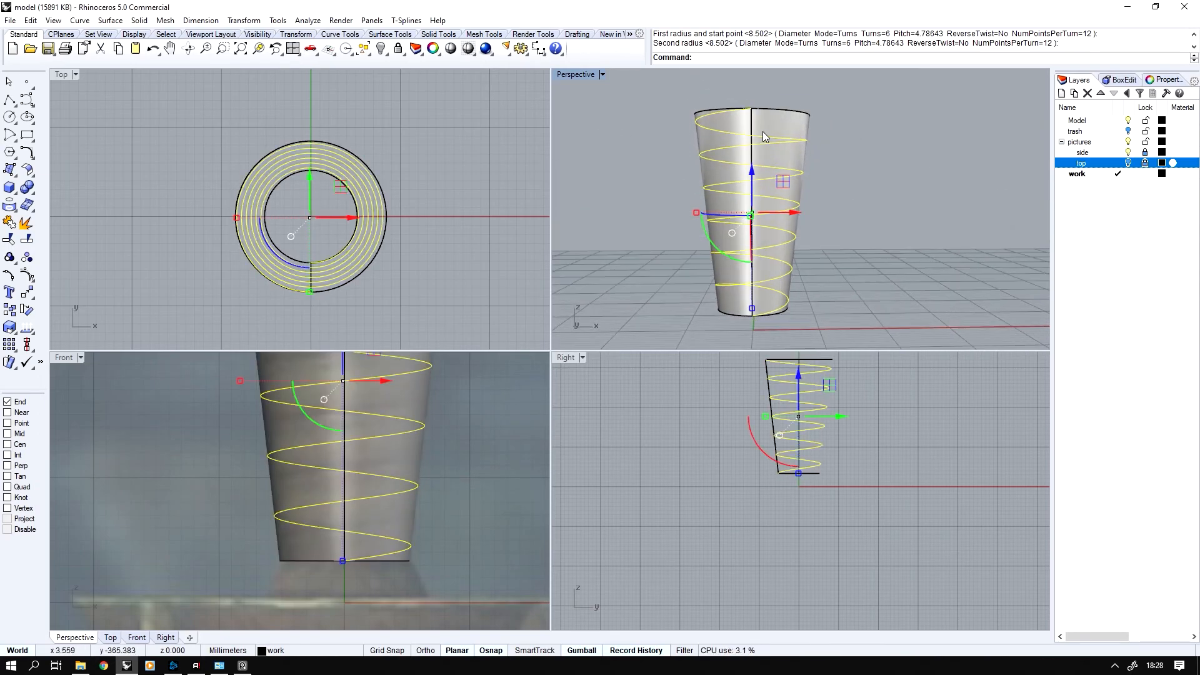
{"action": "key", "text": "ctrl+i"}
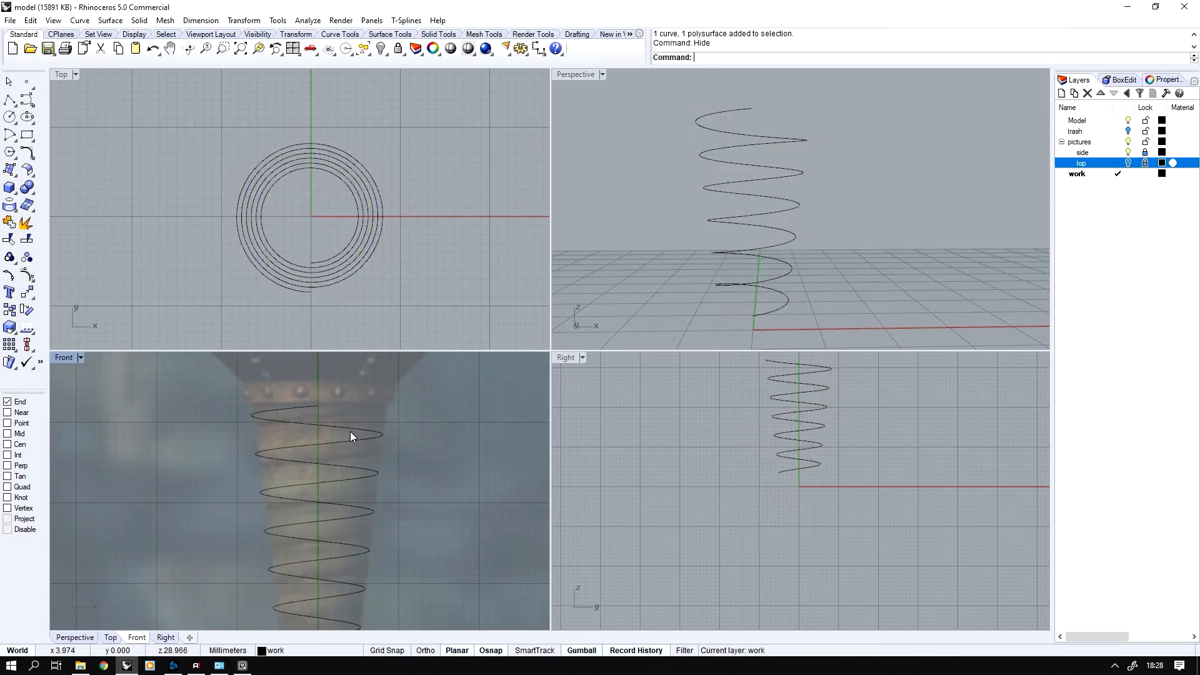
Extend the spiral's upper end dynamically with the Natural type, up past the collar to about z 42 mm
{"action": "middle_click", "coordinate": [348, 409]}
{"action": "left_click", "coordinate": [348, 412]}
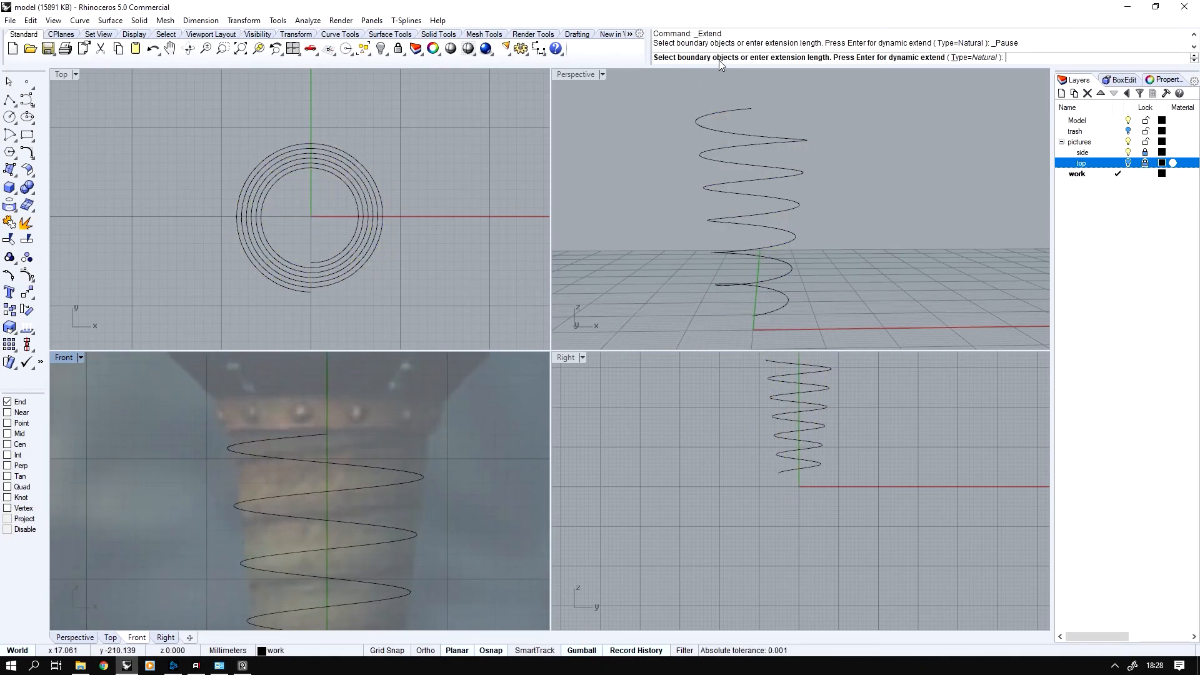
{"action": "key", "text": "Return"}
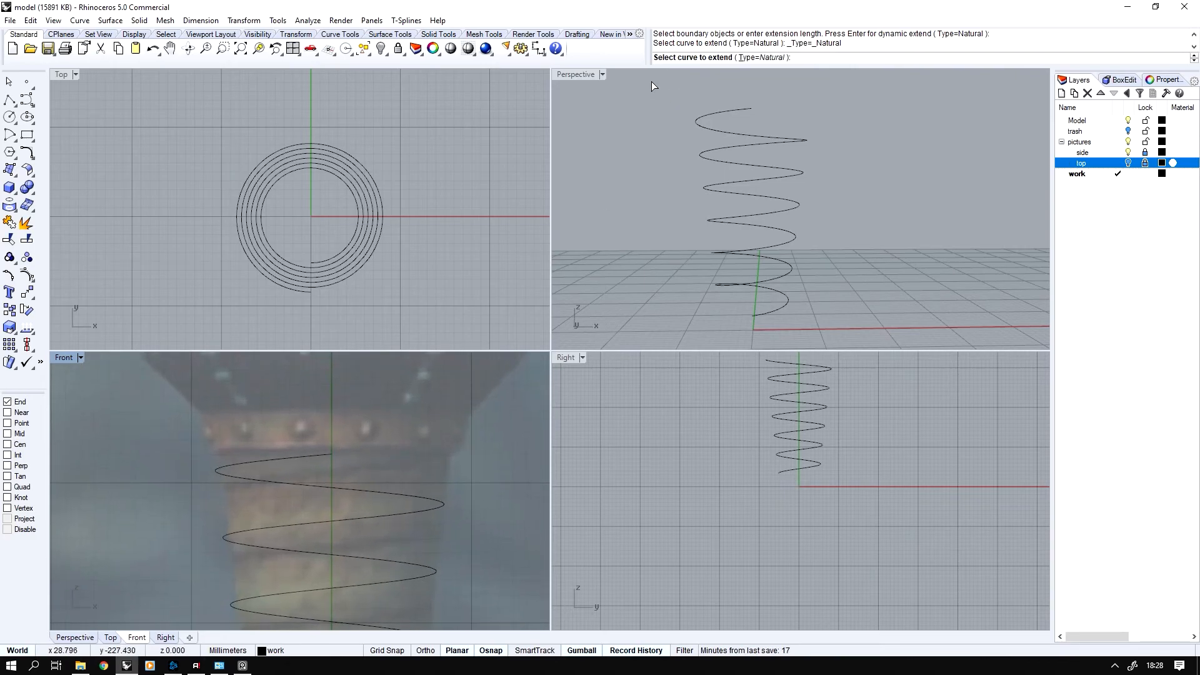
{"action": "left_click", "coordinate": [331, 455]}
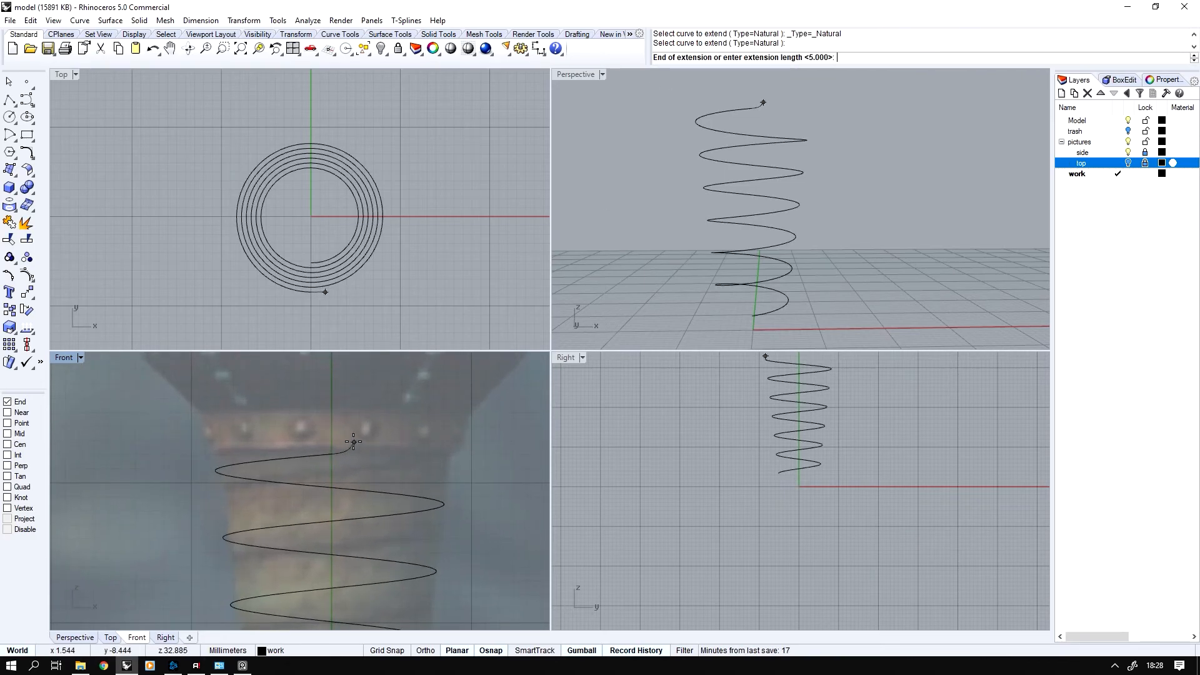
{"action": "left_click", "coordinate": [384, 379]}
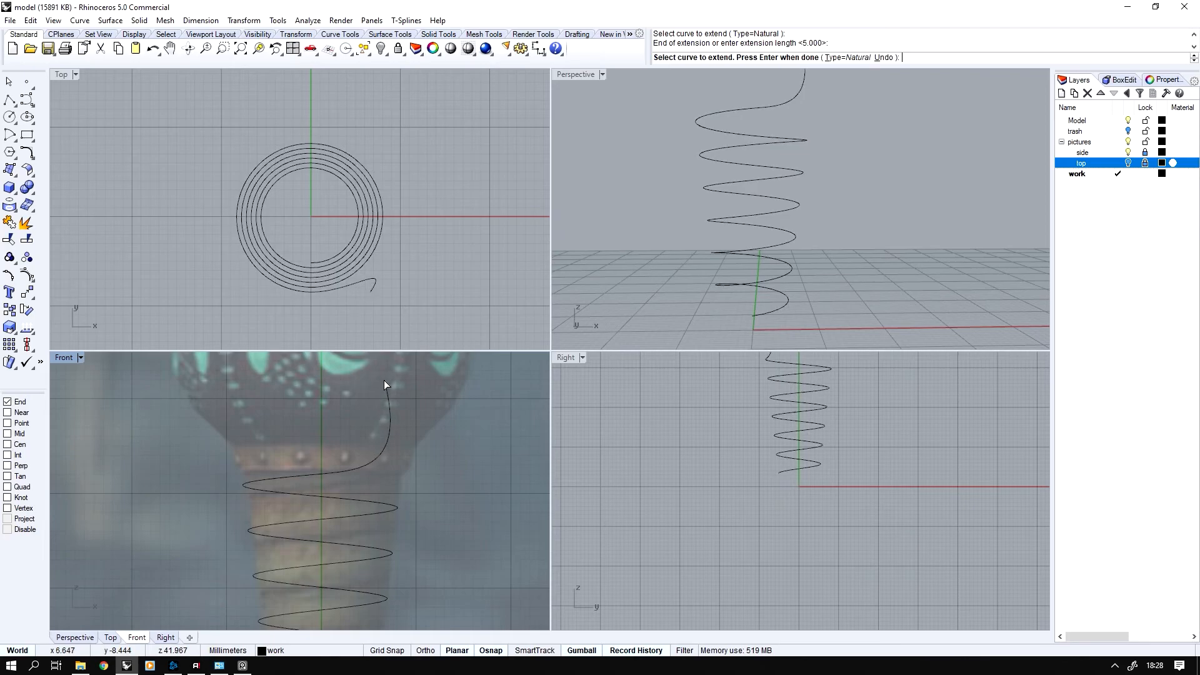
{"action": "key", "text": "Return"}
Extend the spiral's lower end dynamically with the Natural type, down to just below the crossguard in the reference picture
{"action": "scroll", "coordinate": [291, 504], "scroll_direction": "up", "scroll_amount": 2}
{"action": "key", "text": "Return"}
{"action": "left_click", "coordinate": [316, 494]}
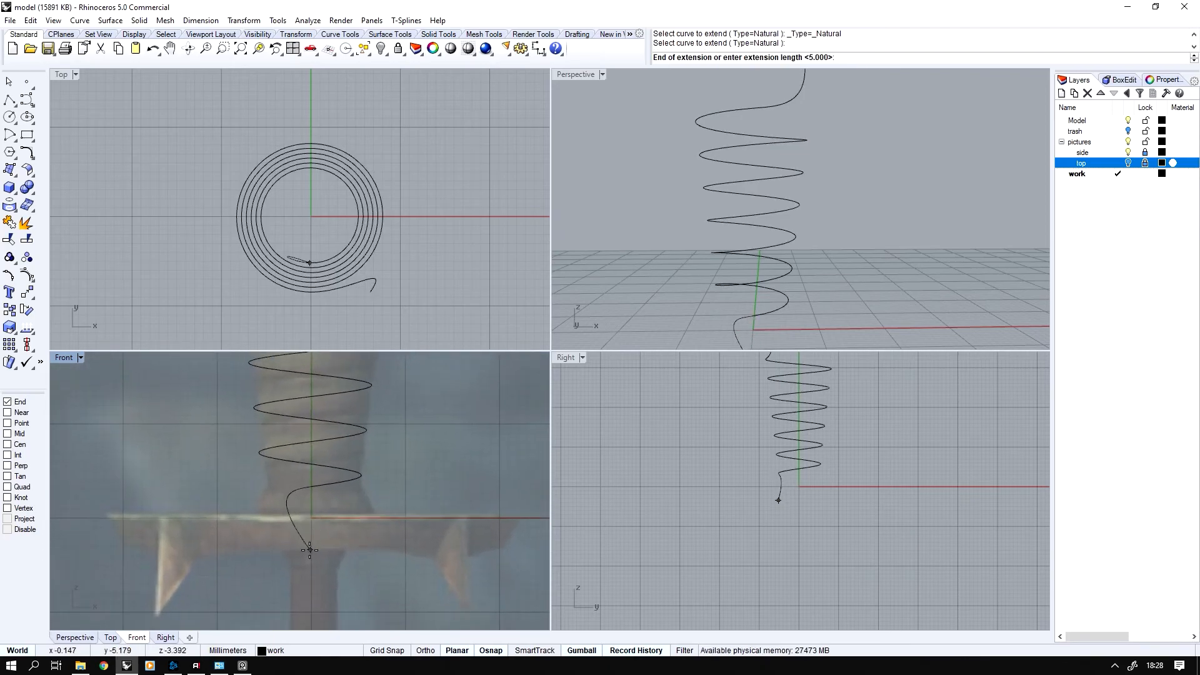
{"action": "left_click", "coordinate": [289, 556]}
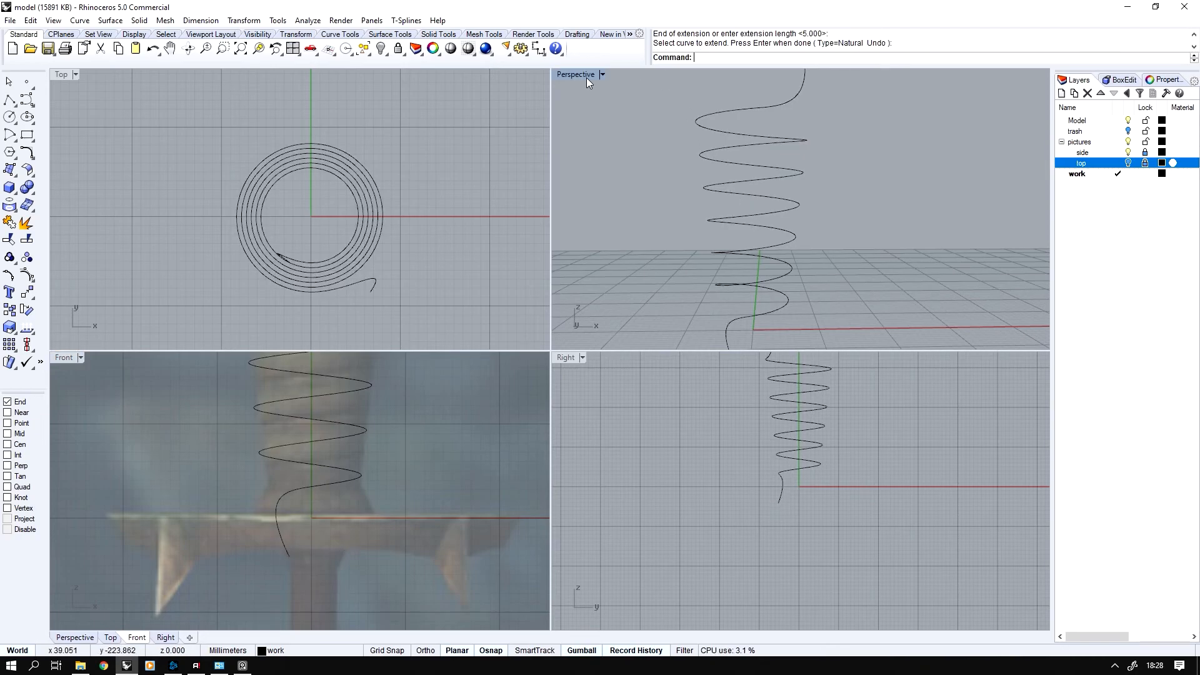
Pipe the extended spiral with a start and end radius of 0.5 mm and flat caps
{"action": "double_click", "coordinate": [586, 78]}
{"action": "left_click", "coordinate": [458, 450]}
{"action": "right_click_drag", "start_coordinate": [550, 451], "coordinate": [375, 447]}
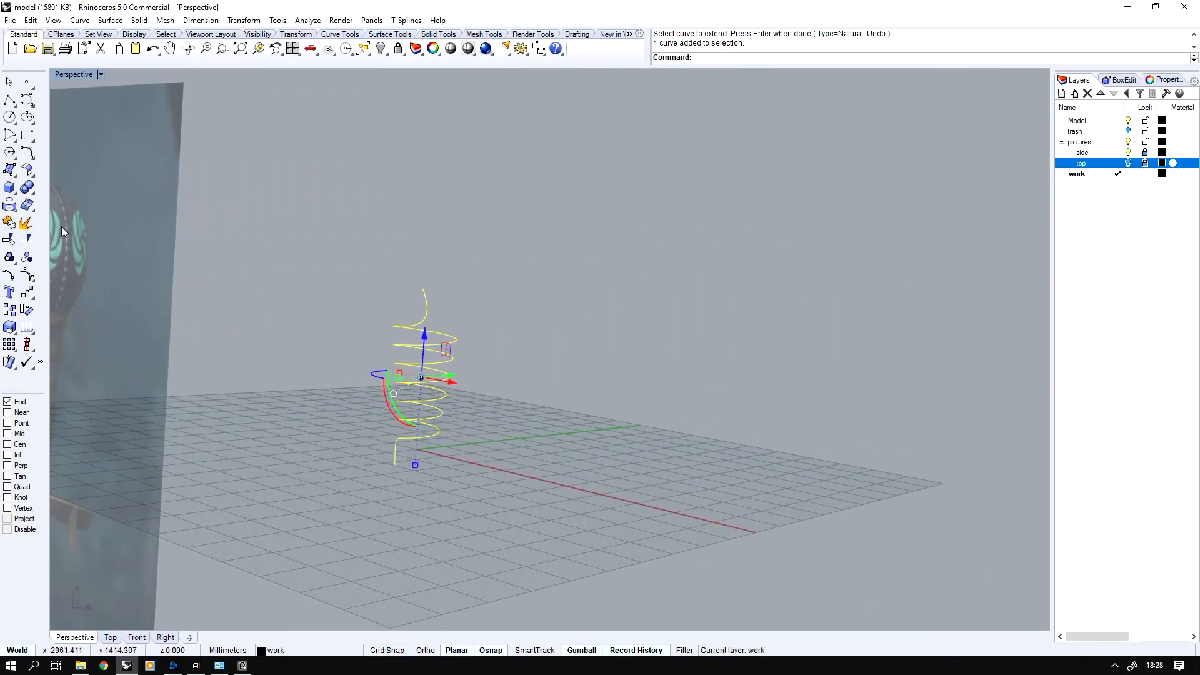
{"action": "scroll", "coordinate": [61, 231], "scroll_direction": "up", "scroll_amount": 3}
{"action": "left_click", "coordinate": [8, 223]}
{"action": "right_click_drag", "start_coordinate": [556, 334], "coordinate": [522, 354]}
{"action": "middle_click", "coordinate": [521, 354]}
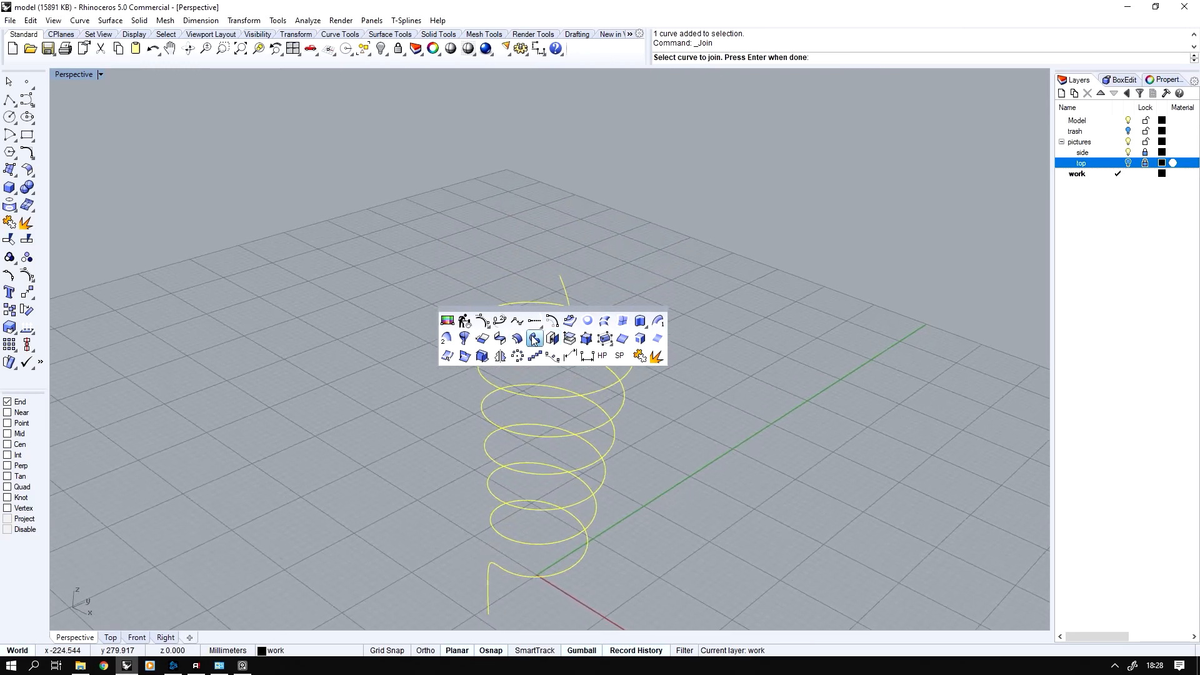
{"action": "left_click", "coordinate": [534, 339]}
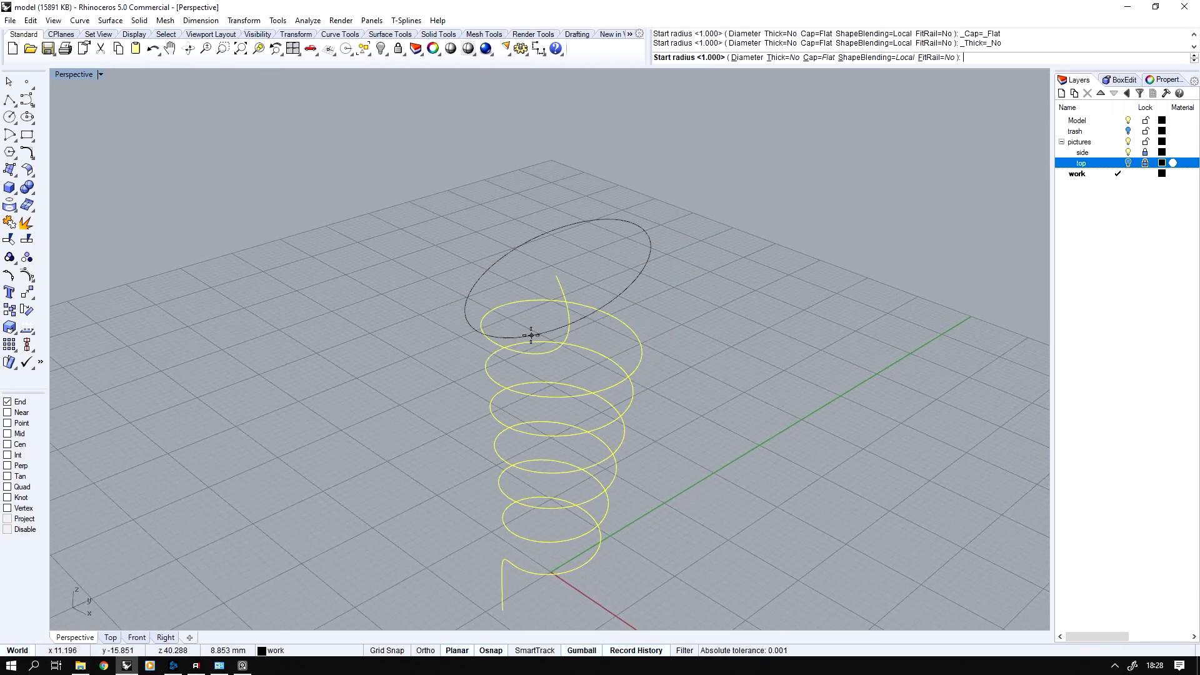
{"action": "left_click", "coordinate": [562, 304]}
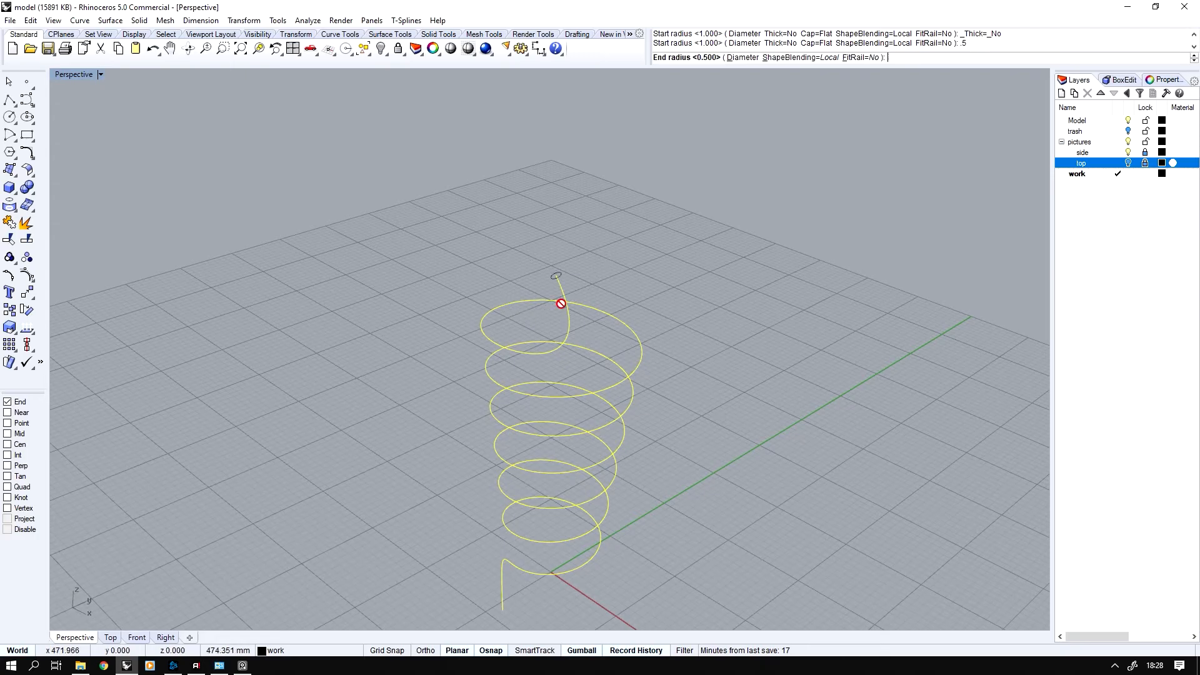
{"action": "key", "text": "Return"}
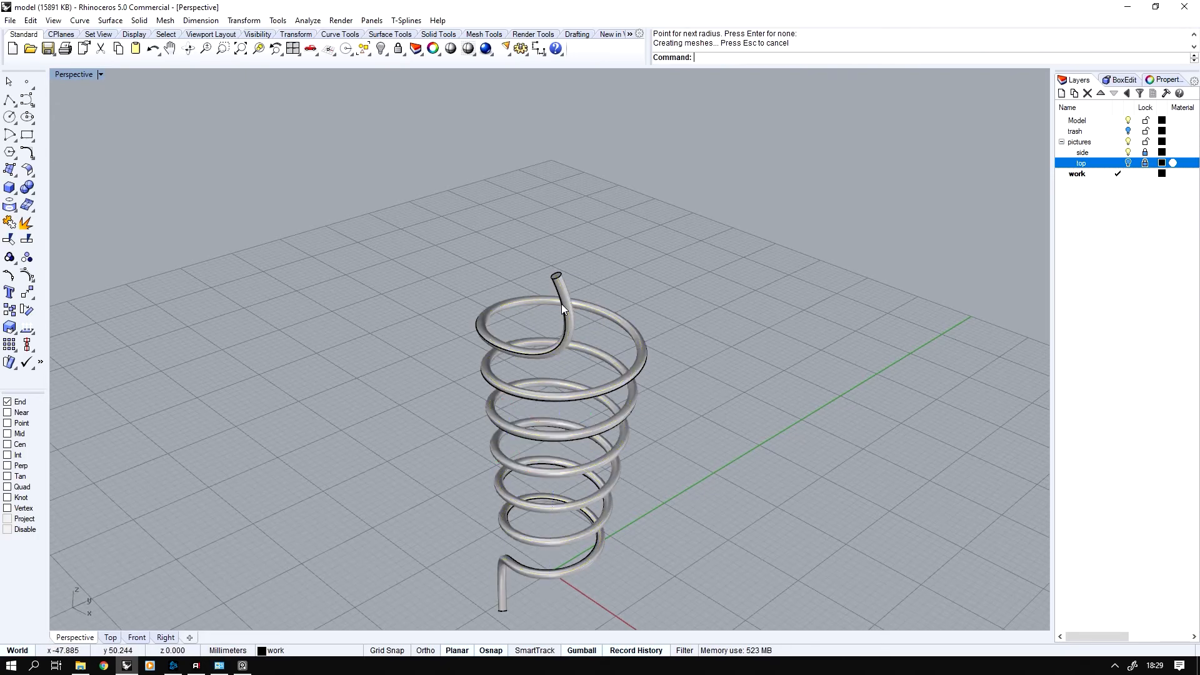
Show the hidden objects and isolate the grip solid together with the spiral pipe
{"action": "key", "text": "ctrl+alt+h"}
{"action": "scroll", "coordinate": [560, 308], "scroll_direction": "up", "scroll_amount": 6}
{"action": "left_click", "coordinate": [503, 262]}
{"action": "left_click", "coordinate": [530, 302], "text": "shift"}
{"action": "key", "text": "ctrl+h"}
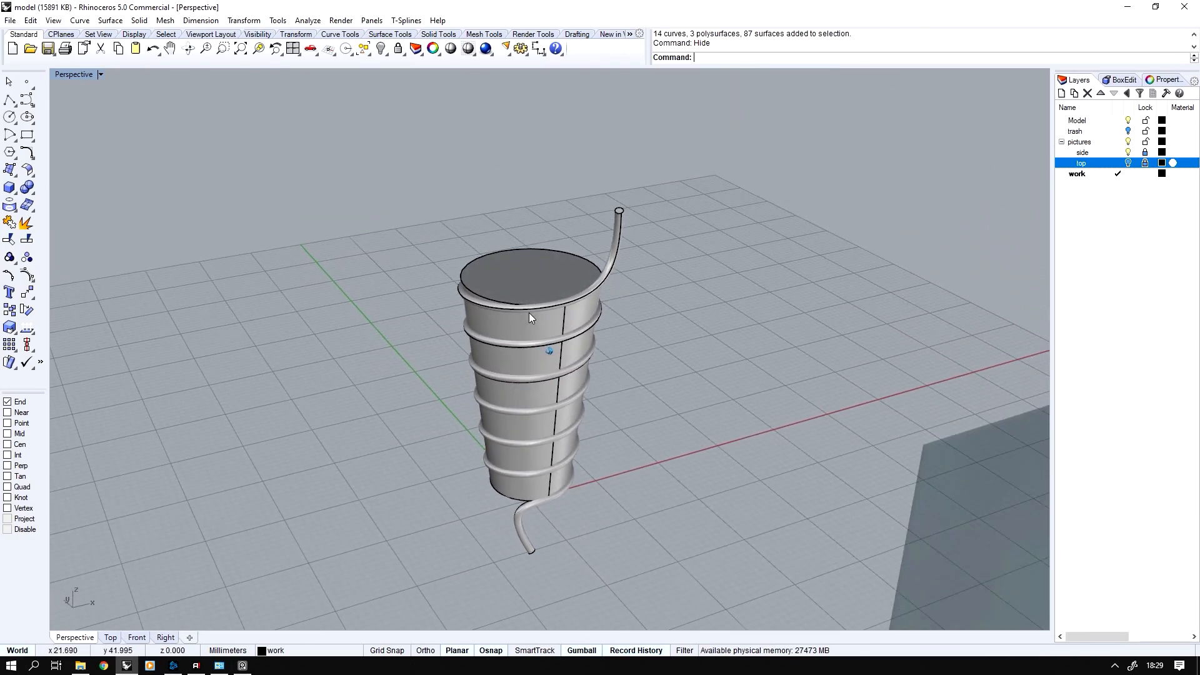
Boolean-subtract the spiral pipe from the grip solid and delete the leftover pipe
{"action": "left_click", "coordinate": [33, 194]}
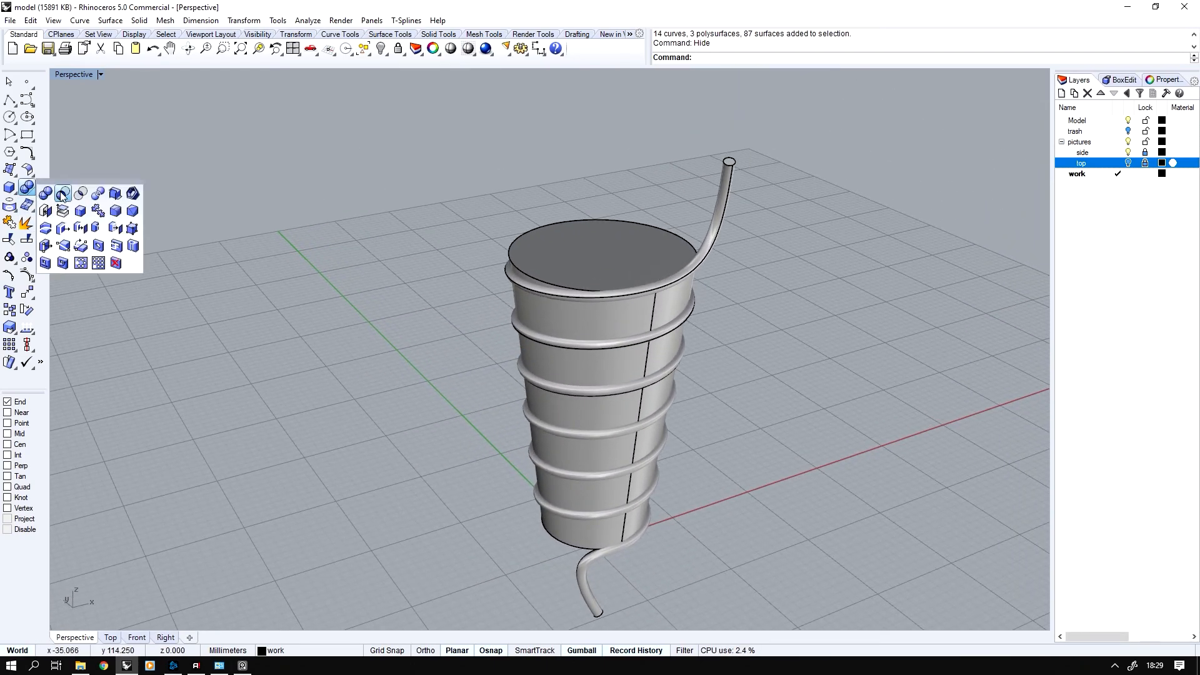
{"action": "left_click", "coordinate": [64, 194]}
{"action": "left_click", "coordinate": [655, 249]}
{"action": "key", "text": "Return"}
{"action": "left_click", "coordinate": [716, 221]}
{"action": "key", "text": "Return"}
{"action": "left_click_drag", "start_coordinate": [752, 170], "coordinate": [688, 197]}
{"action": "key", "text": "Delete"}
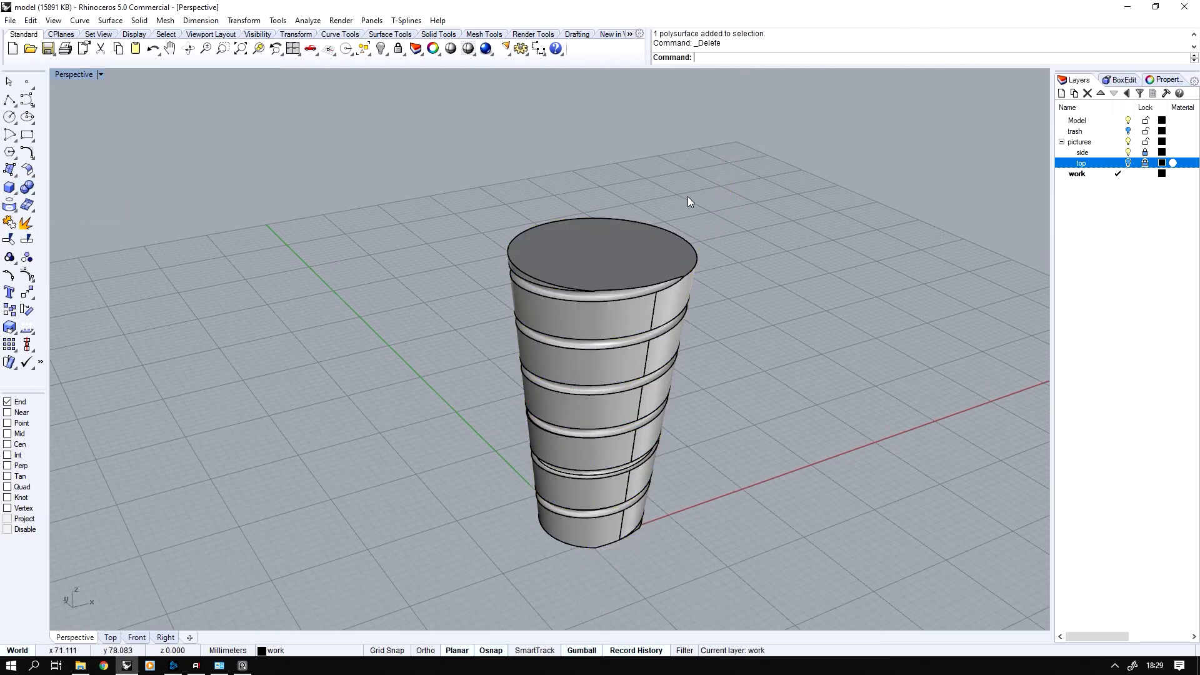
Show all hidden objects again and change the spiral curve to the trash layer, then restore the four-viewport layout
{"action": "key", "text": "ctrl+alt+h"}
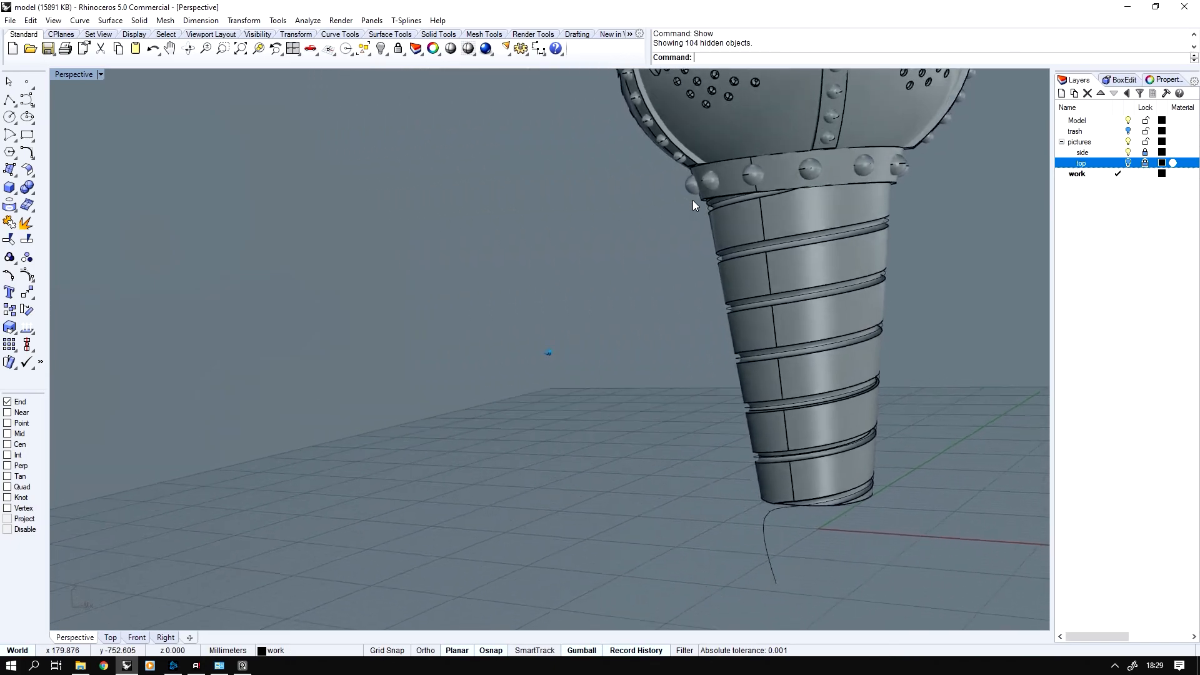
{"action": "left_click", "coordinate": [767, 501]}
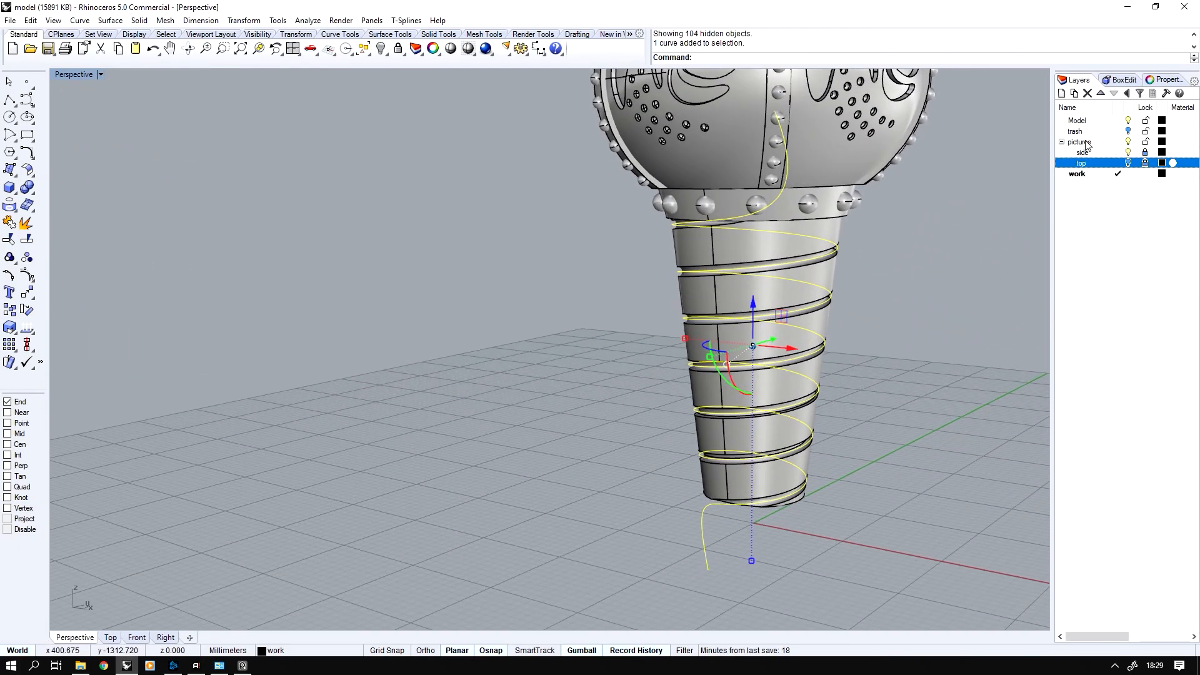
{"action": "right_click", "coordinate": [1081, 130]}
{"action": "left_click", "coordinate": [1104, 348]}
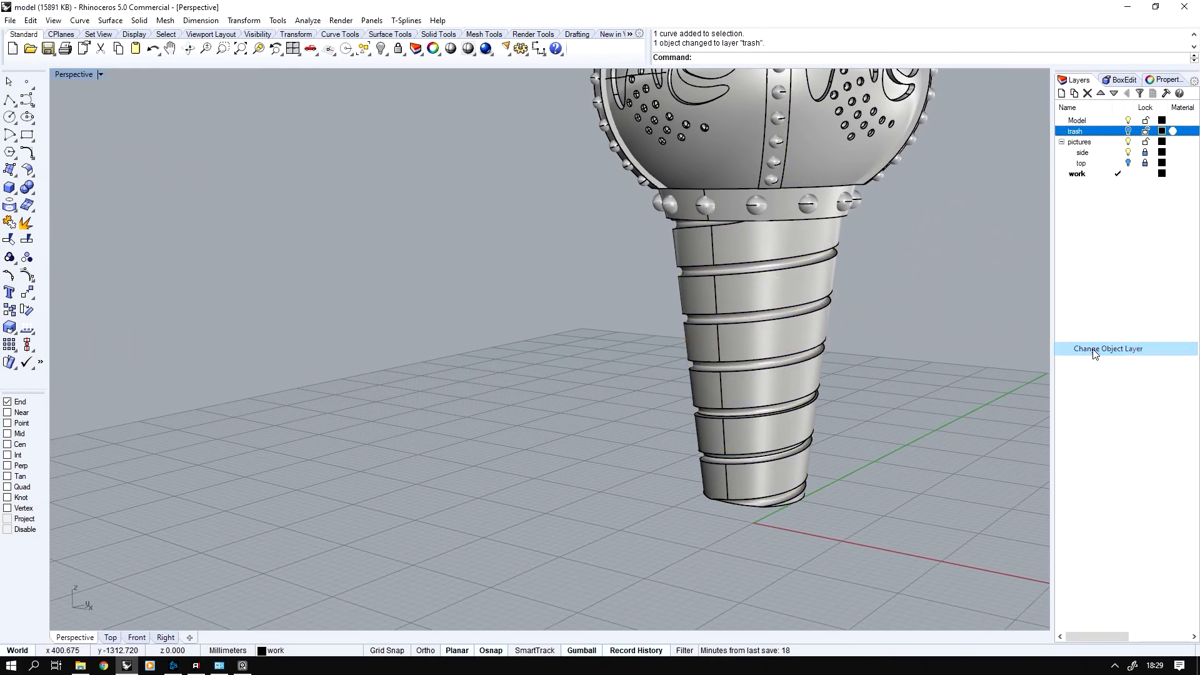
{"action": "double_click", "coordinate": [65, 75]}
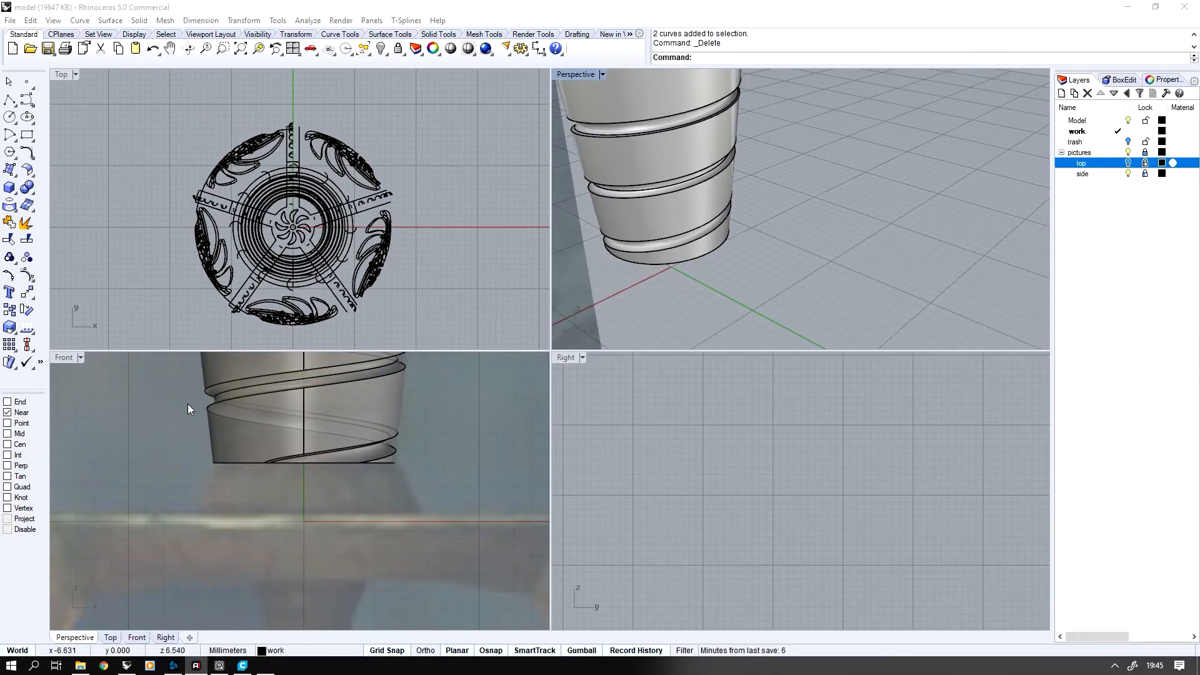
Draw a three-point circle snapped with Near to the bottom edge of the grip
{"action": "left_click", "coordinate": [13, 123]}
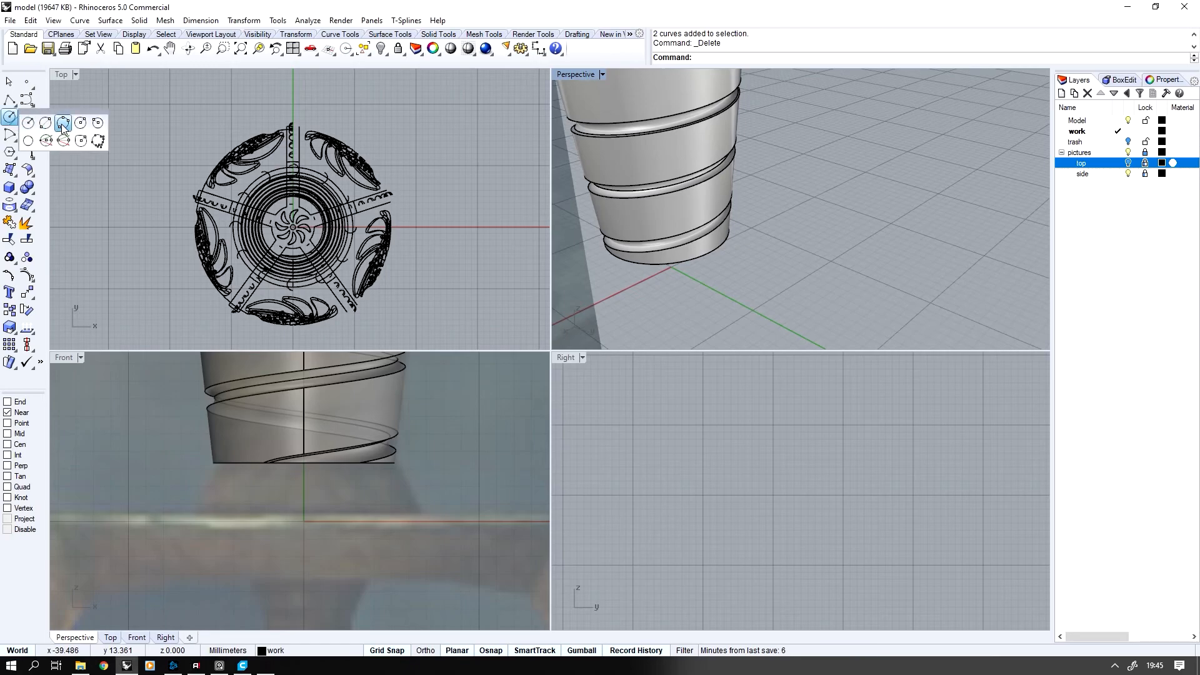
{"action": "left_click", "coordinate": [65, 125]}
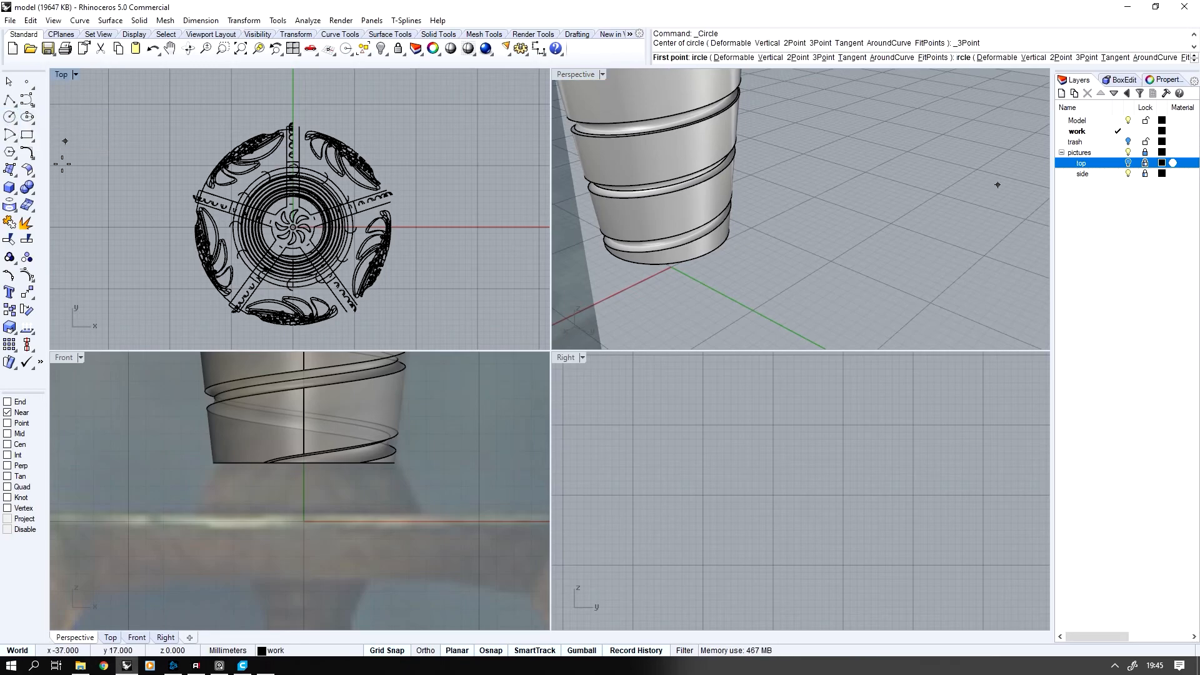
{"action": "right_click_drag", "start_coordinate": [684, 285], "coordinate": [679, 299]}
{"action": "left_click", "coordinate": [731, 240]}
{"action": "left_click", "coordinate": [669, 269]}
{"action": "left_click", "coordinate": [656, 271]}
{"action": "left_click", "coordinate": [660, 274]}
{"action": "left_click", "coordinate": [692, 309]}
Extrude the circle about 3 mm straight down from the grip's bottom to the top of the crossguard
{"action": "right_click_drag", "start_coordinate": [300, 439], "coordinate": [285, 447]}
{"action": "left_click_drag", "start_coordinate": [289, 428], "coordinate": [297, 482], "text": "ctrl"}
{"action": "key", "text": "Escape"}
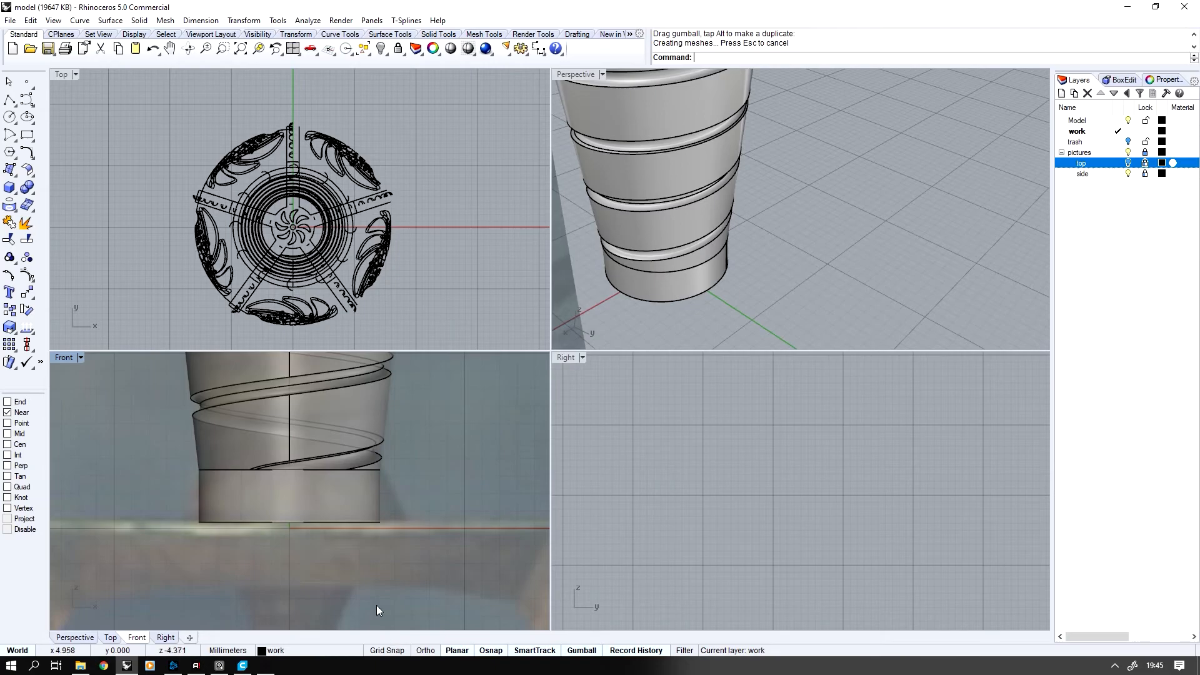
{"action": "scroll", "coordinate": [320, 485], "scroll_direction": "up", "scroll_amount": 2}
Scale the extrusion's bottom edge outward to a radius of about 7 mm to flare the grip's base
{"action": "left_click", "coordinate": [362, 502], "text": "ctrl+shift"}
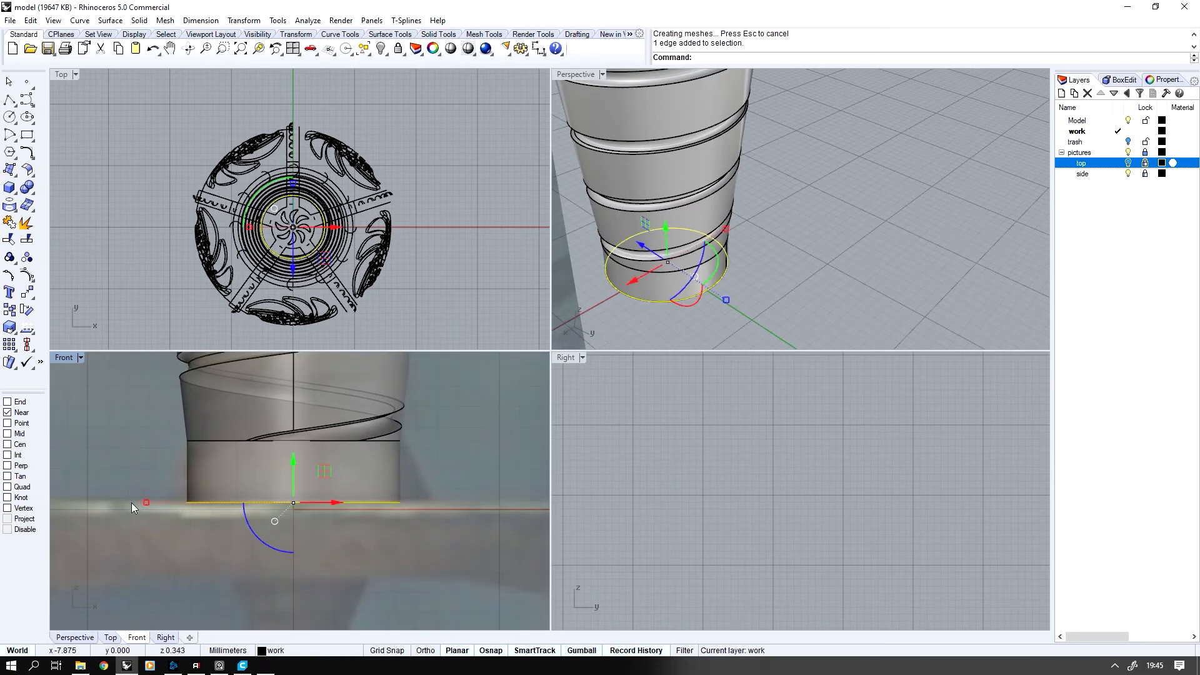
{"action": "left_click_drag", "start_coordinate": [145, 503], "coordinate": [100, 503]}
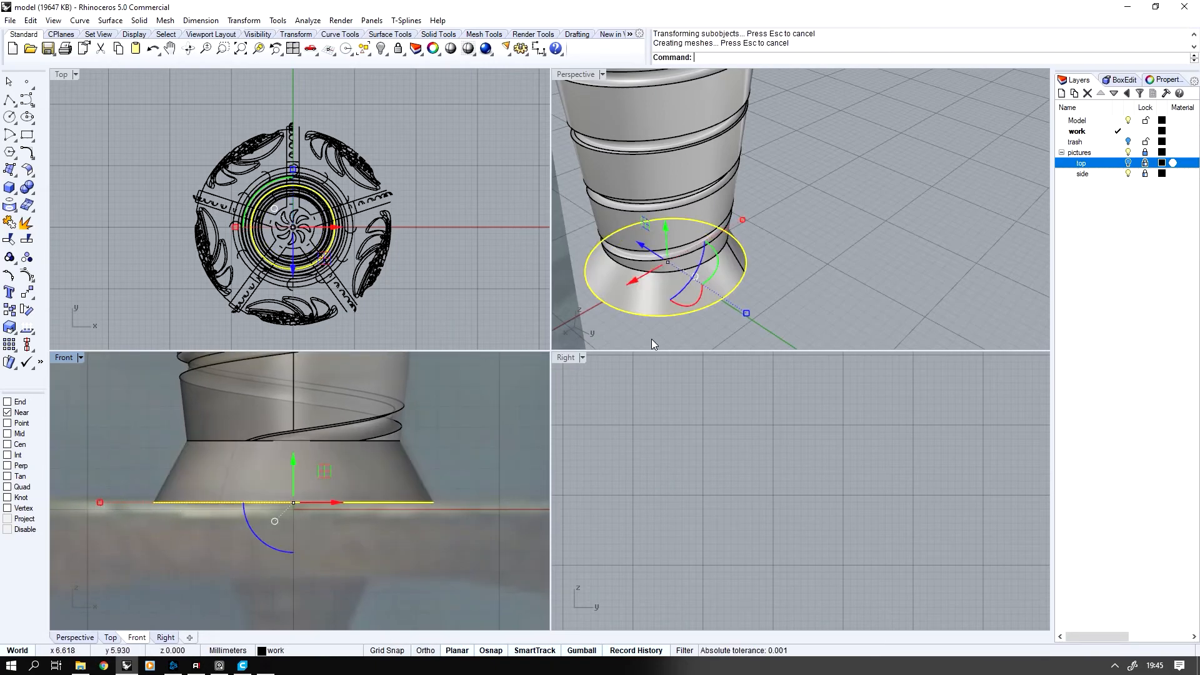
{"action": "key", "text": "Escape"}
Cap the open ends of the flared base to make it a closed solid
{"action": "left_click", "coordinate": [659, 295]}
{"action": "middle_click", "coordinate": [670, 287]}
{"action": "left_click", "coordinate": [670, 287]}
{"action": "key", "text": "Escape"}
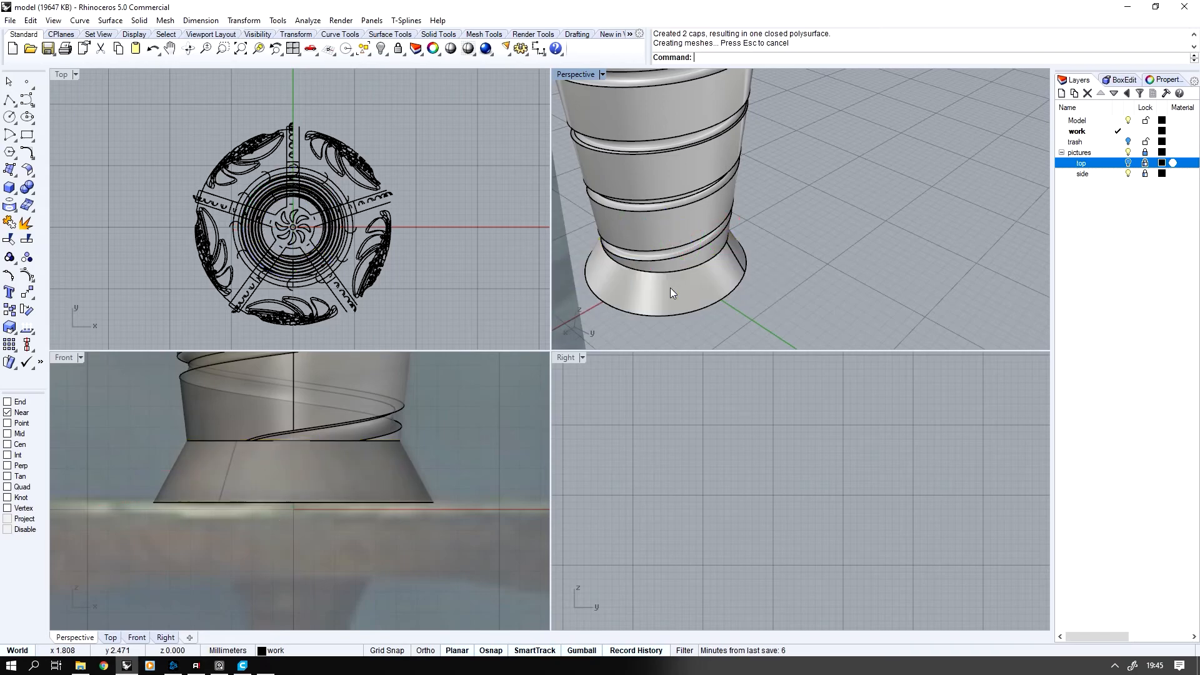
Duplicate the bottom edge of the flared base as a curve
{"action": "scroll", "coordinate": [406, 420], "scroll_direction": "down", "scroll_amount": 5}
{"action": "scroll", "coordinate": [175, 504], "scroll_direction": "up", "scroll_amount": 1}
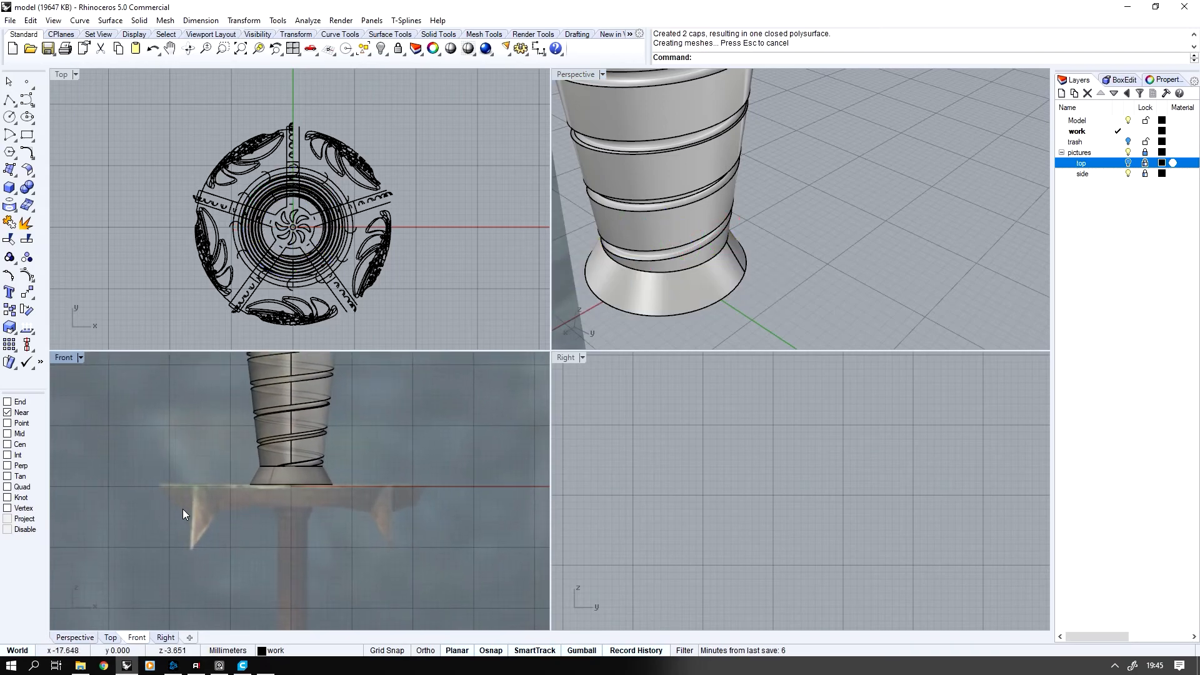
{"action": "middle_click", "coordinate": [714, 259]}
{"action": "scroll", "coordinate": [719, 259], "scroll_direction": "up", "scroll_amount": 2}
{"action": "scroll", "coordinate": [763, 260], "scroll_direction": "down", "scroll_amount": 2}
{"action": "left_click", "coordinate": [763, 261]}
{"action": "left_click", "coordinate": [745, 290]}
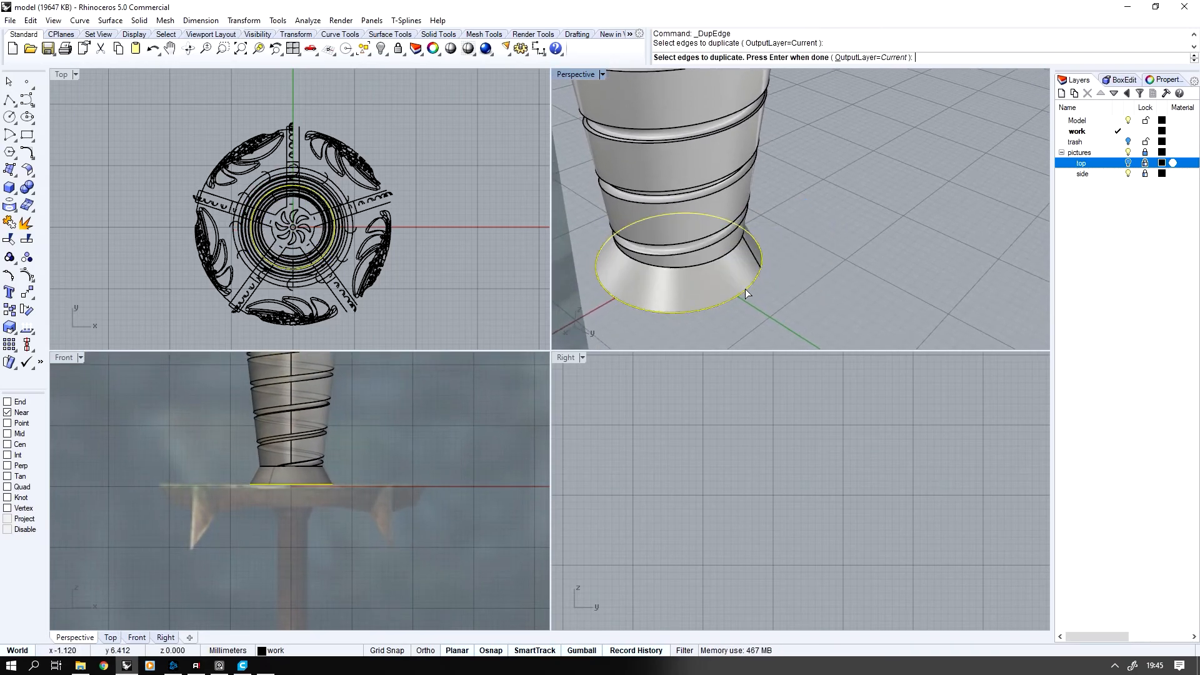
{"action": "right_click", "coordinate": [745, 290]}
Turn on the top reference picture and scale the duplicated circle to the guard ring's outer edge, about 22 mm in radius
{"action": "right_click_drag", "start_coordinate": [253, 263], "coordinate": [268, 267]}
{"action": "left_click", "coordinate": [1129, 163]}
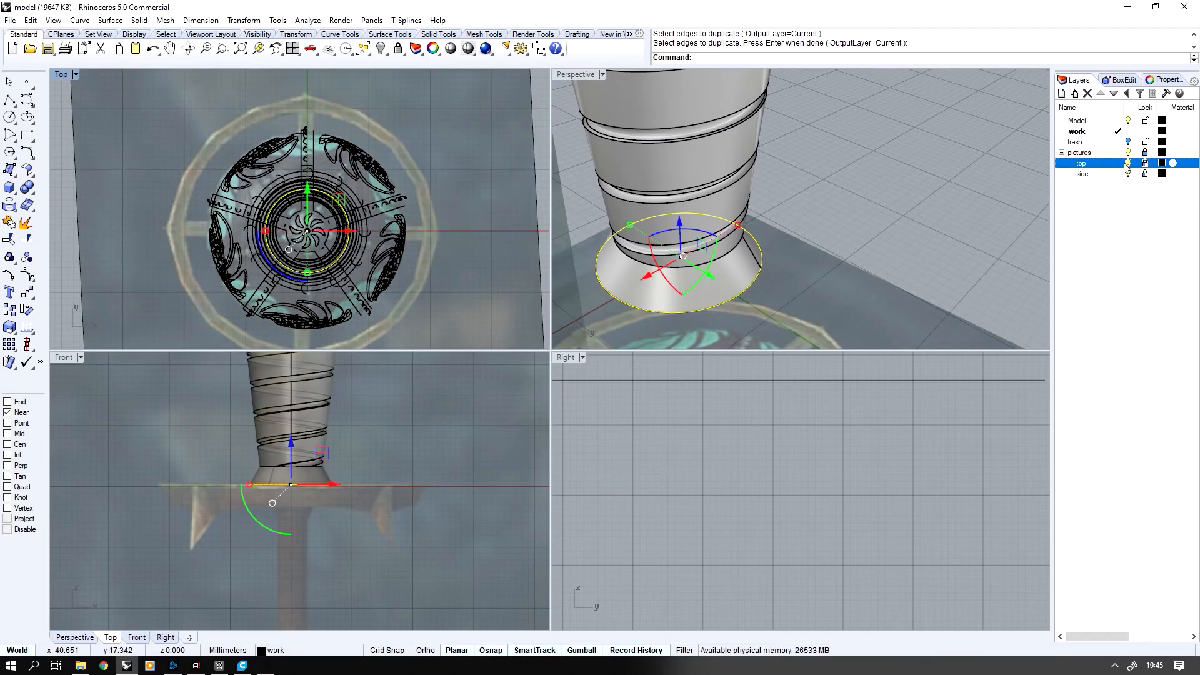
{"action": "right_click_drag", "start_coordinate": [182, 232], "coordinate": [227, 240]}
{"action": "scroll", "coordinate": [241, 240], "scroll_direction": "up", "scroll_amount": 3}
{"action": "left_click_drag", "start_coordinate": [334, 244], "coordinate": [206, 254], "text": "shift"}
{"action": "right_click_drag", "start_coordinate": [230, 292], "coordinate": [252, 247]}
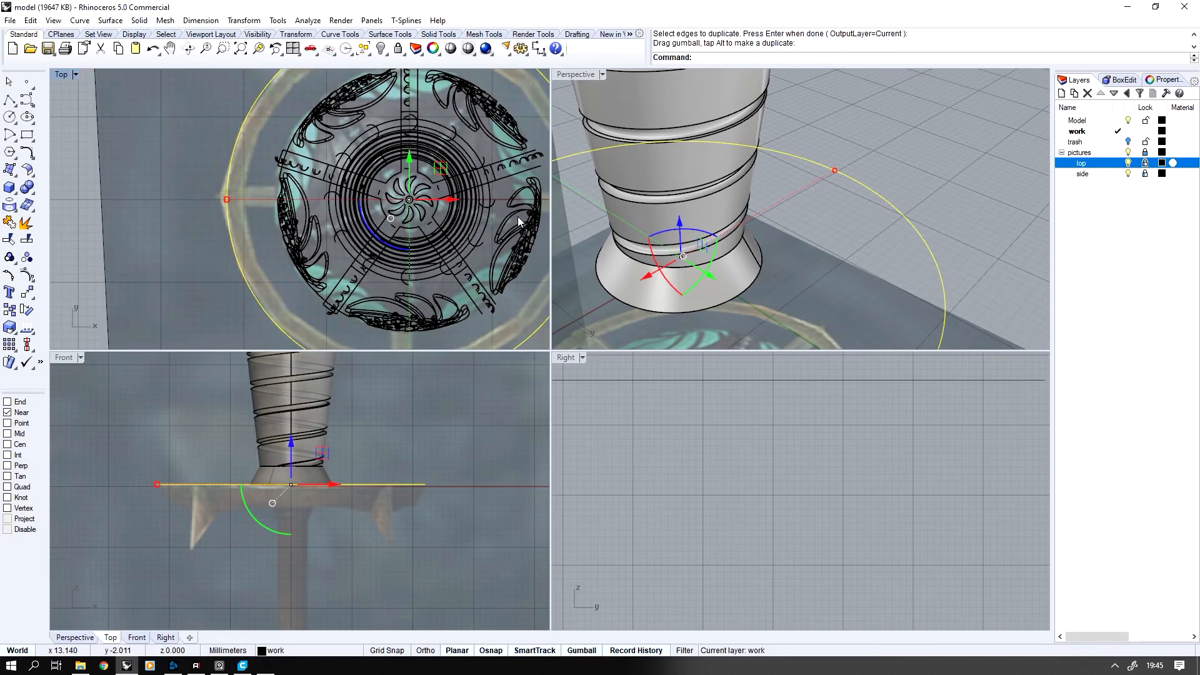
Copy and paste the outer circle in place and scale the copy to the guard ring's inner edge, about 20 mm in radius
{"action": "scroll", "coordinate": [445, 227], "scroll_direction": "up", "scroll_amount": 2}
{"action": "key", "text": "ctrl+c"}
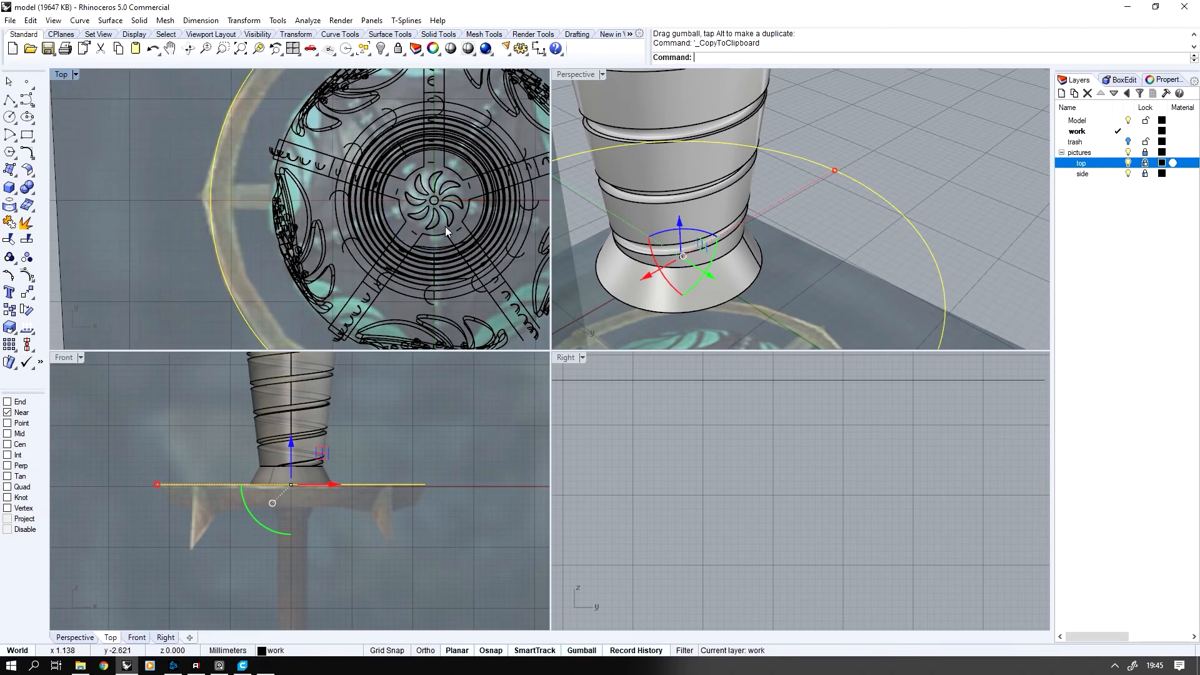
{"action": "key", "text": "ctrl+v"}
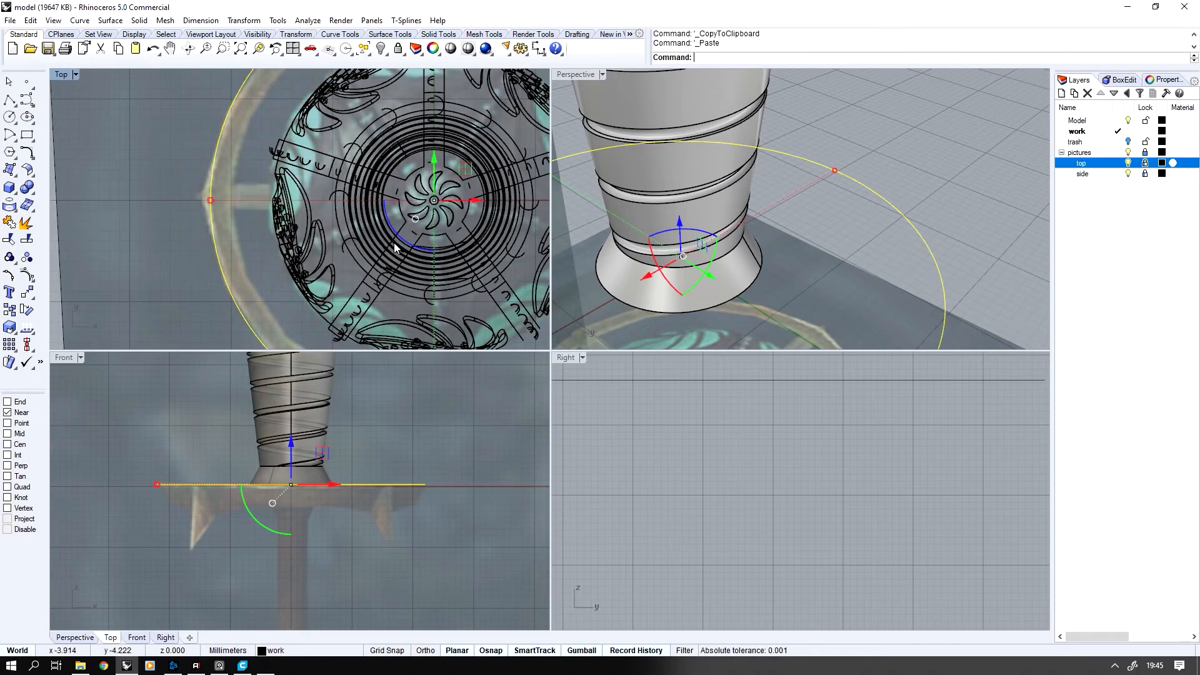
{"action": "scroll", "coordinate": [243, 219], "scroll_direction": "up", "scroll_amount": 1}
{"action": "left_click_drag", "start_coordinate": [208, 200], "coordinate": [233, 202]}
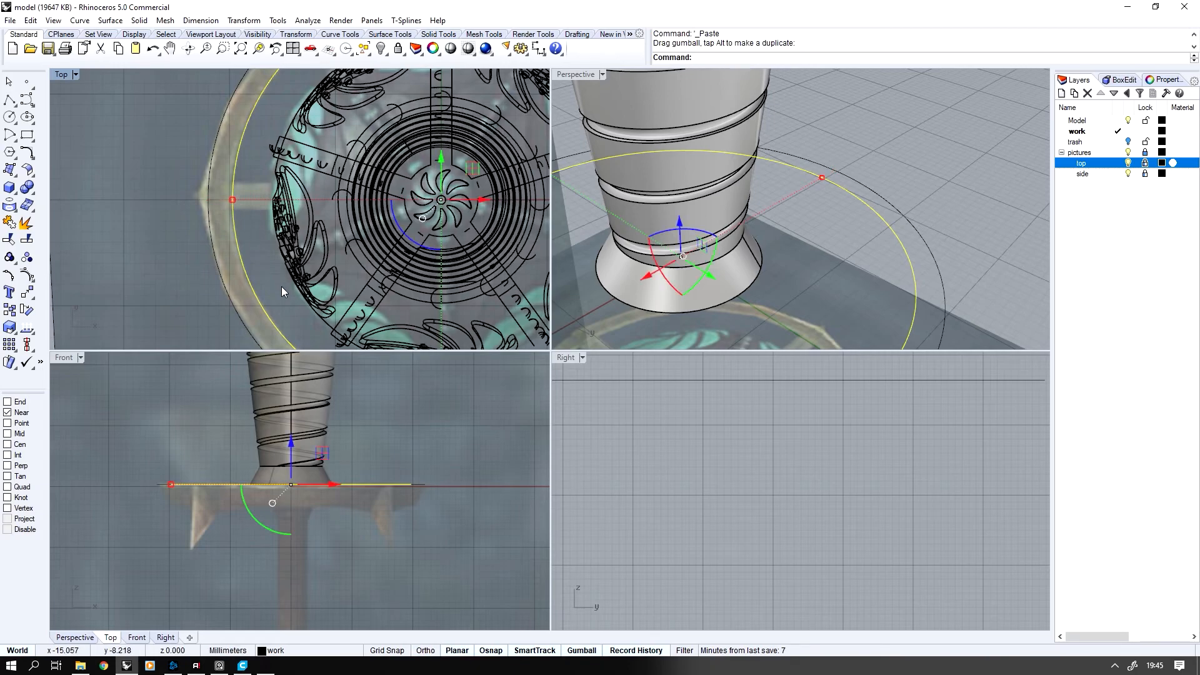
{"action": "right_click_drag", "start_coordinate": [282, 293], "coordinate": [260, 236]}
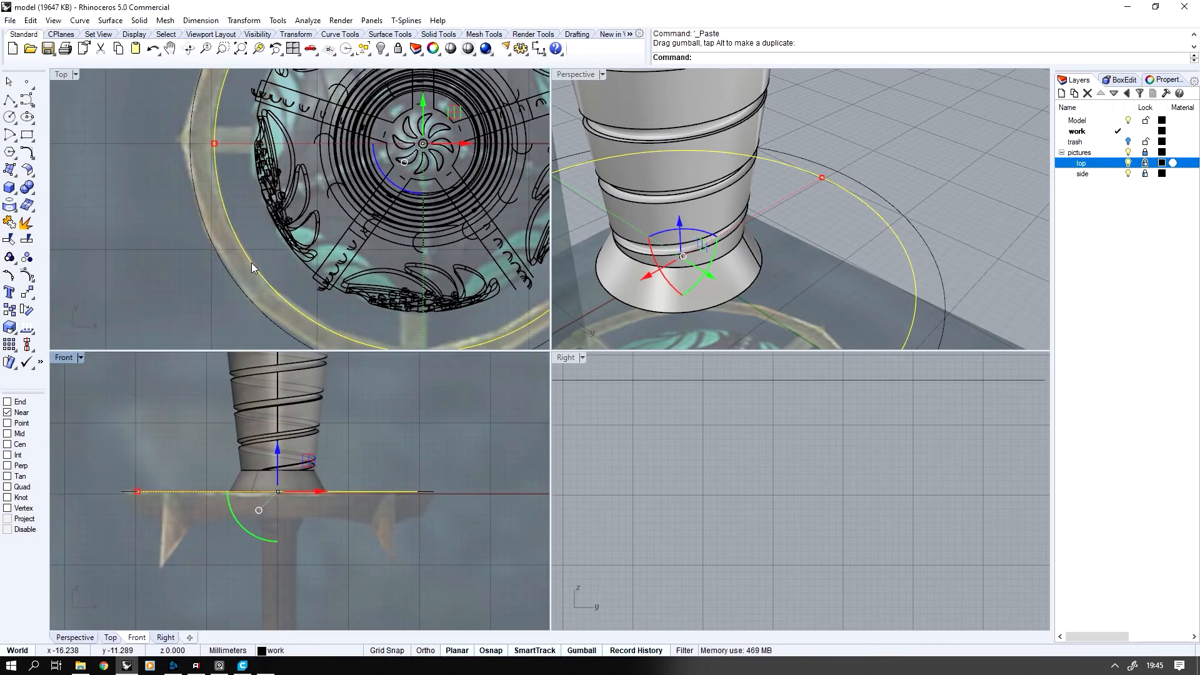
Extrude the inner circle about 4 mm downward to match the guard's thickness in the front picture
{"action": "scroll", "coordinate": [295, 479], "scroll_direction": "up", "scroll_amount": 3}
{"action": "scroll", "coordinate": [280, 455], "scroll_direction": "up", "scroll_amount": 1}
{"action": "left_click_drag", "start_coordinate": [280, 445], "coordinate": [285, 481]}
{"action": "key", "text": "Escape"}
{"action": "right_click_drag", "start_coordinate": [247, 493], "coordinate": [303, 479]}
{"action": "key", "text": "ctrl+v"}
{"action": "right_click_drag", "start_coordinate": [805, 240], "coordinate": [801, 209]}
{"action": "key", "text": "Escape"}
{"action": "scroll", "coordinate": [793, 258], "scroll_direction": "up", "scroll_amount": 3}
{"action": "middle_click", "coordinate": [792, 257]}
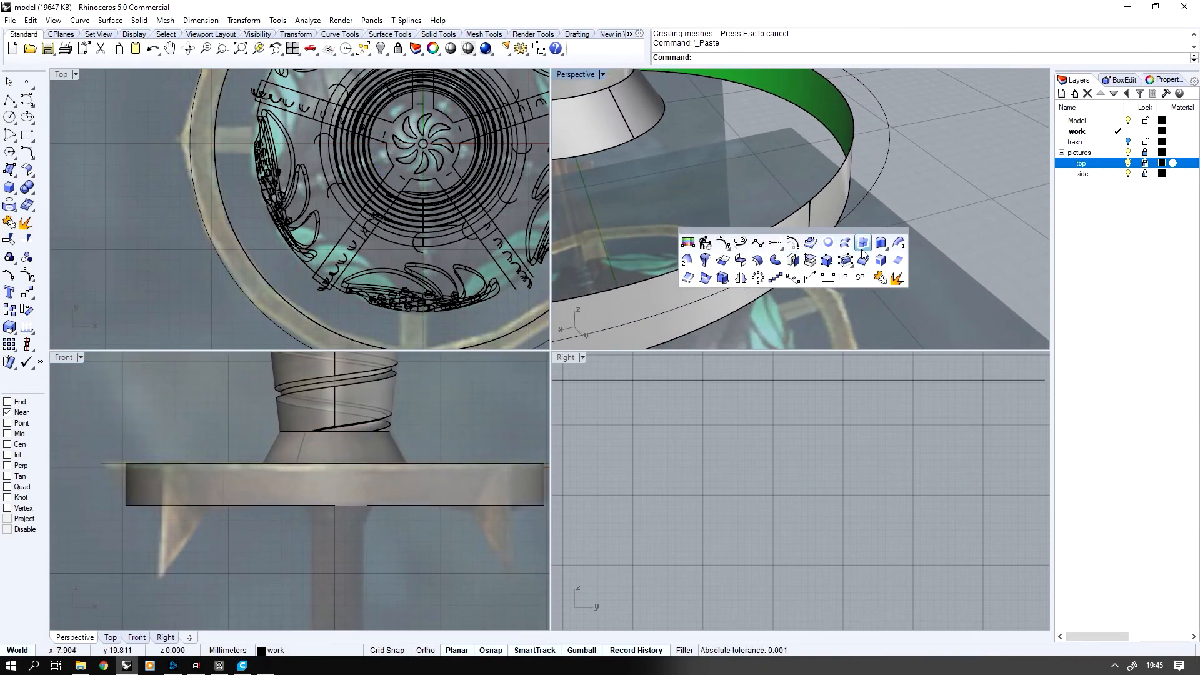
{"action": "left_click", "coordinate": [843, 244]}
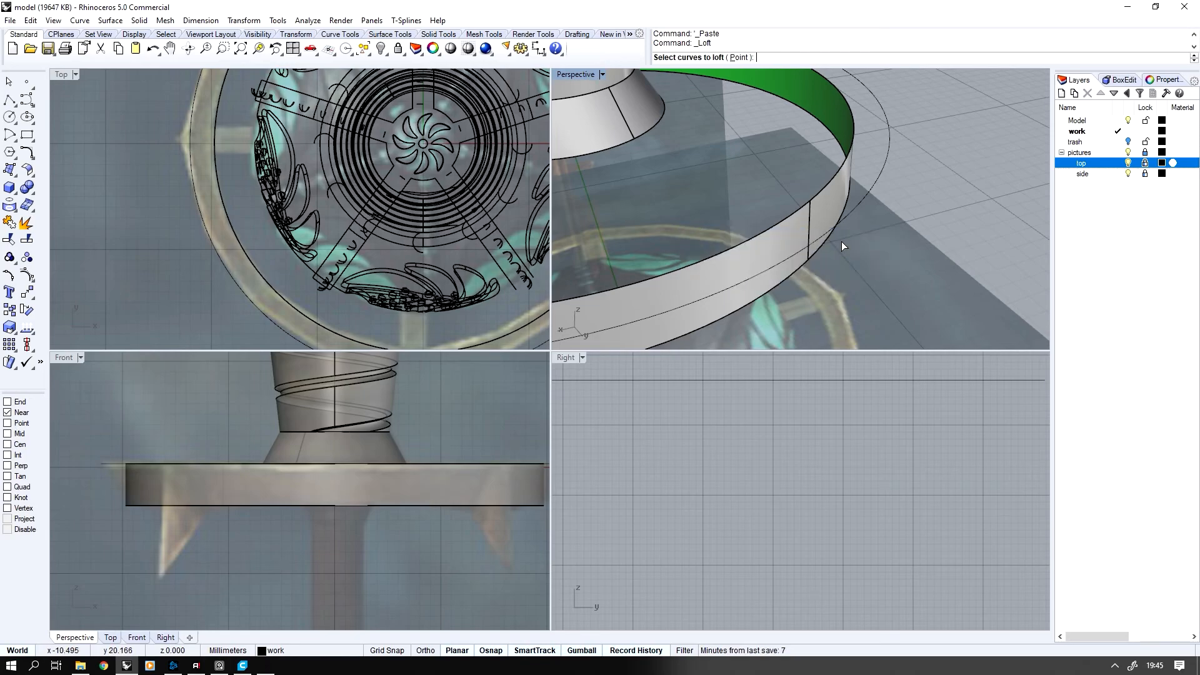
{"action": "left_click", "coordinate": [799, 258]}
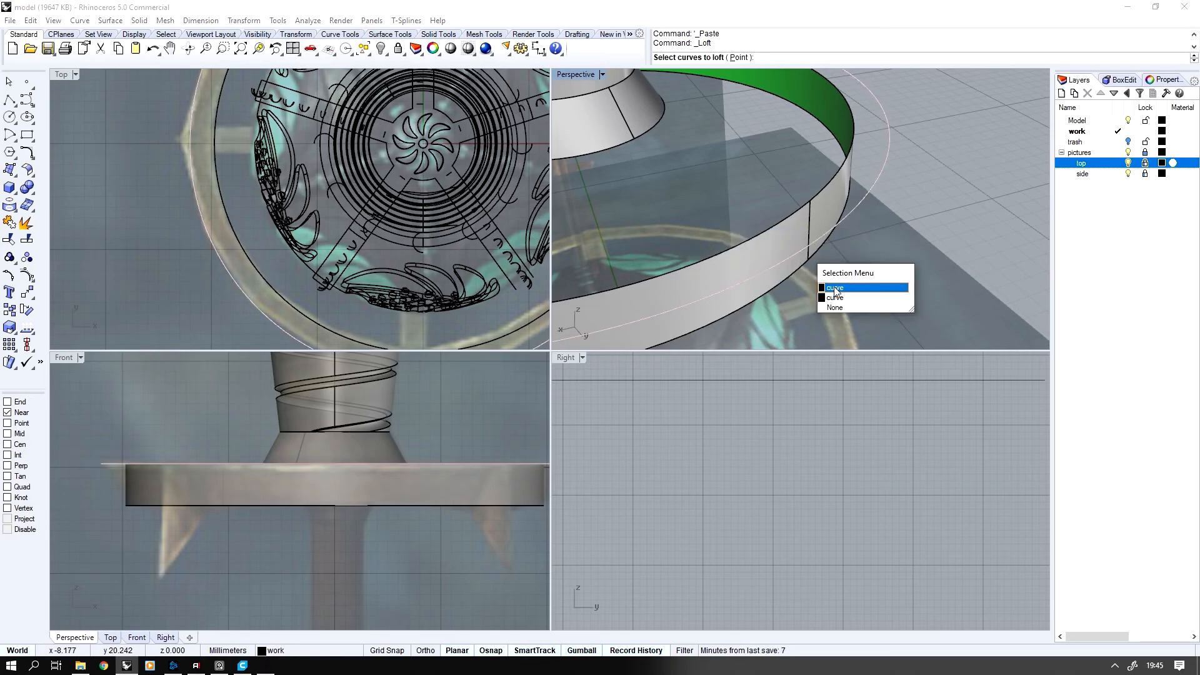
{"action": "key", "text": "Escape"}
{"action": "left_click", "coordinate": [865, 192]}
{"action": "key", "text": "Delete"}
Loft two surfaces from the outer circle, one to the ring wall's upper edge and one to its lower edge
{"action": "left_click", "coordinate": [831, 181]}
{"action": "left_click", "coordinate": [894, 234]}
{"action": "middle_click", "coordinate": [819, 218]}
{"action": "left_click", "coordinate": [872, 203]}
{"action": "left_click", "coordinate": [823, 259]}
{"action": "left_click", "coordinate": [818, 275]}
{"action": "key", "text": "Return"}
{"action": "key", "text": "Return"}
{"action": "key", "text": "Return"}
{"action": "key", "text": "Return"}
{"action": "left_click", "coordinate": [879, 259]}
{"action": "left_click", "coordinate": [880, 280]}
{"action": "left_click", "coordinate": [825, 229]}
{"action": "left_click", "coordinate": [859, 262]}
{"action": "key", "text": "Return"}
{"action": "key", "text": "Return"}
{"action": "key", "text": "Return"}
Join the inner wall and the two lofted surfaces into one closed guard ring
{"action": "right_click_drag", "start_coordinate": [824, 233], "coordinate": [666, 284]}
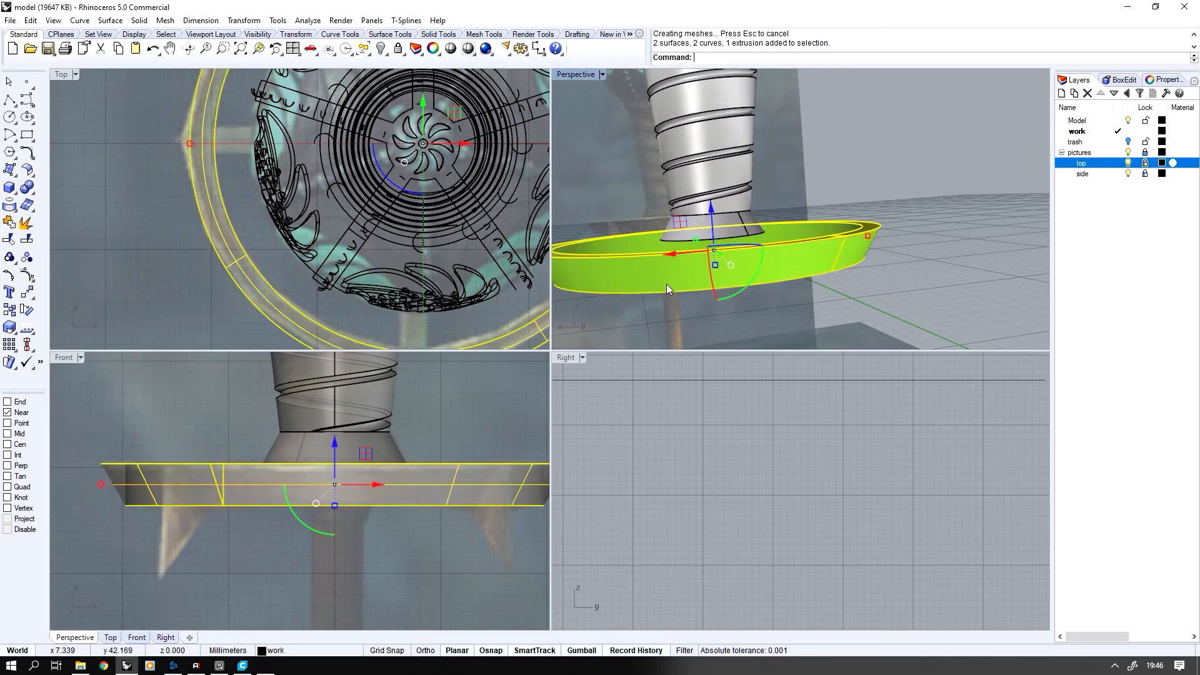
{"action": "left_click", "coordinate": [7, 222]}
{"action": "scroll", "coordinate": [255, 257], "scroll_direction": "down", "scroll_amount": 3}
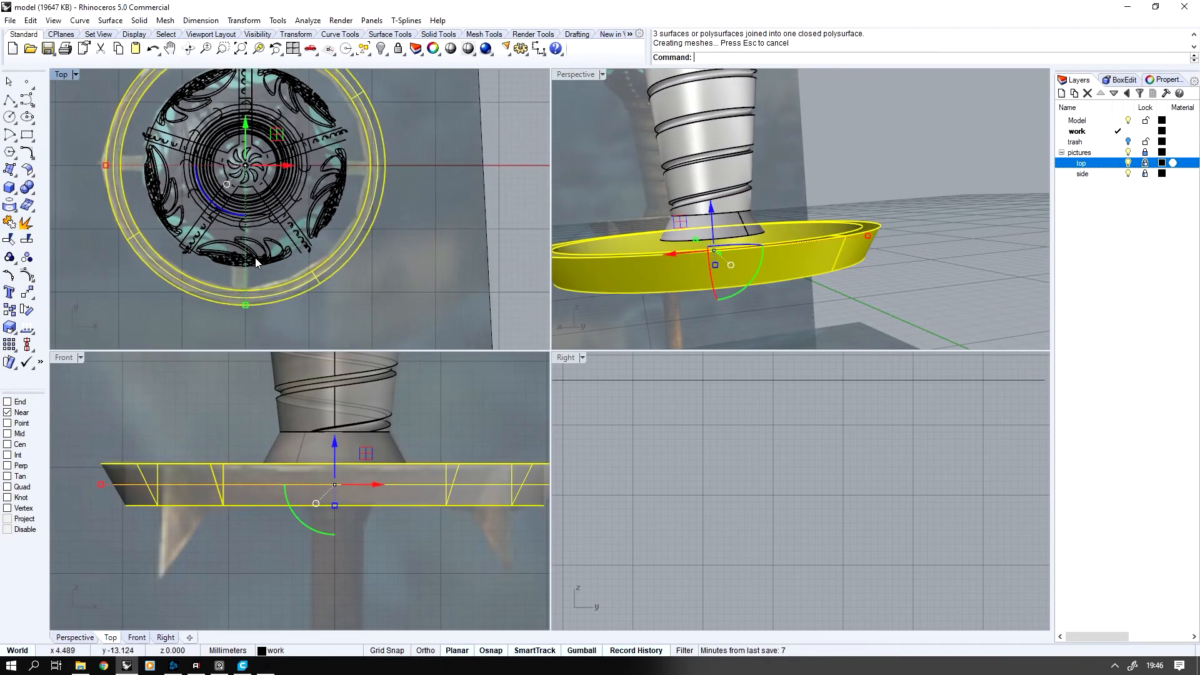
{"action": "key", "text": "Escape"}
{"action": "right_click_drag", "start_coordinate": [507, 508], "coordinate": [306, 459]}
{"action": "scroll", "coordinate": [307, 459], "scroll_direction": "up", "scroll_amount": 2}
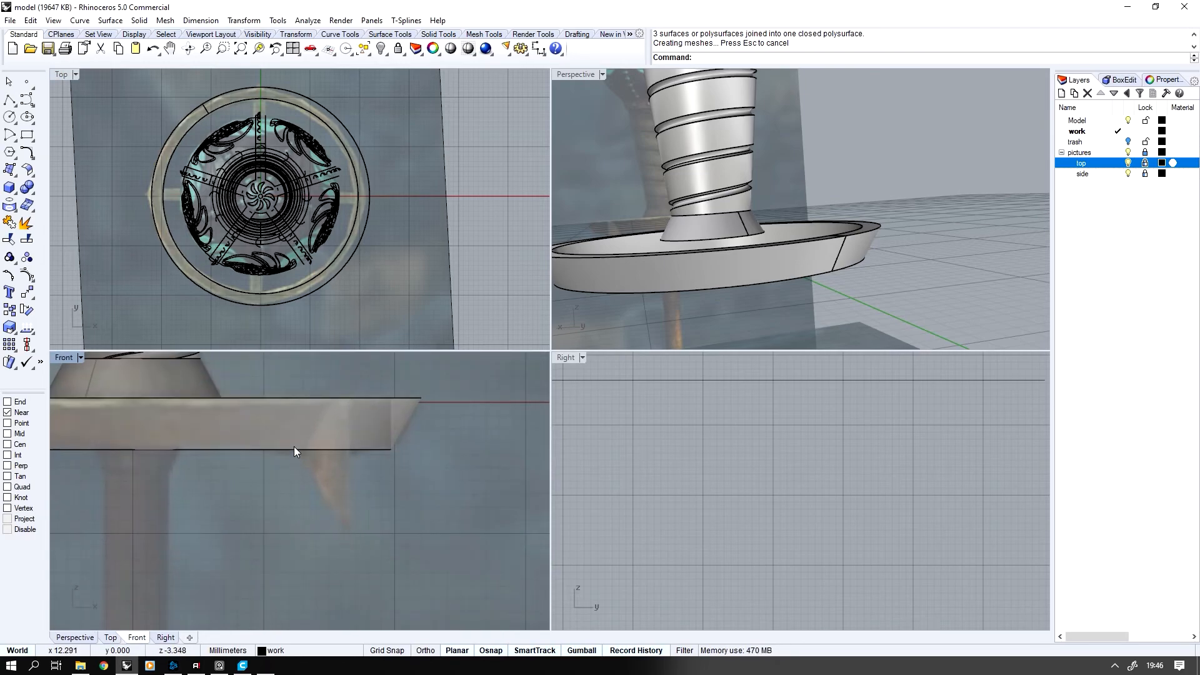
{"action": "right_click_drag", "start_coordinate": [359, 469], "coordinate": [331, 476]}
{"action": "scroll", "coordinate": [324, 474], "scroll_direction": "up", "scroll_amount": 1}
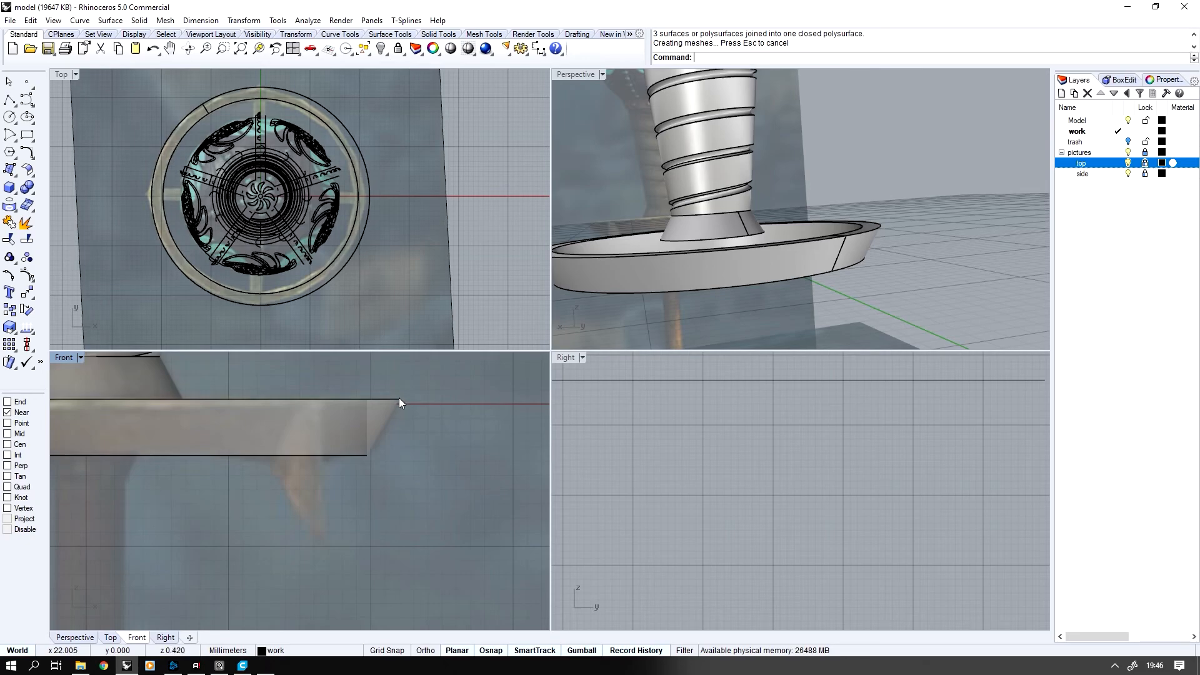
Draw a vertical line about 11 mm long downward from the quadrant of the guard ring's outer upper edge in the front view
{"action": "right_click_drag", "start_coordinate": [397, 509], "coordinate": [354, 513]}
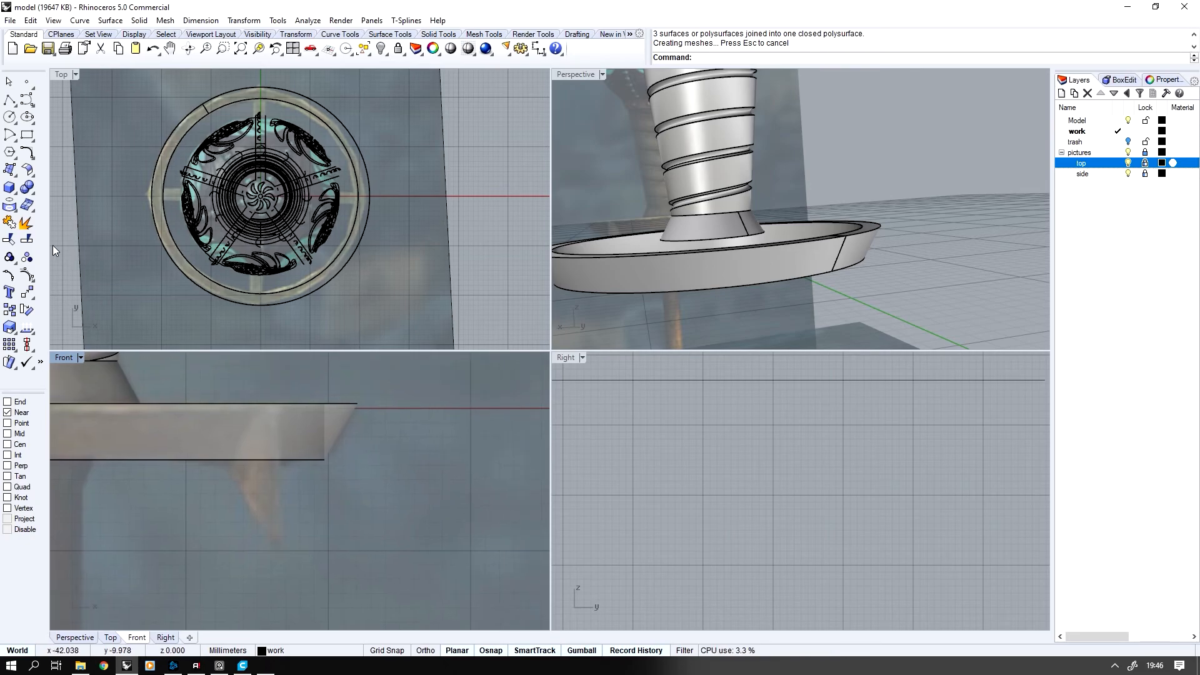
{"action": "left_click", "coordinate": [9, 100]}
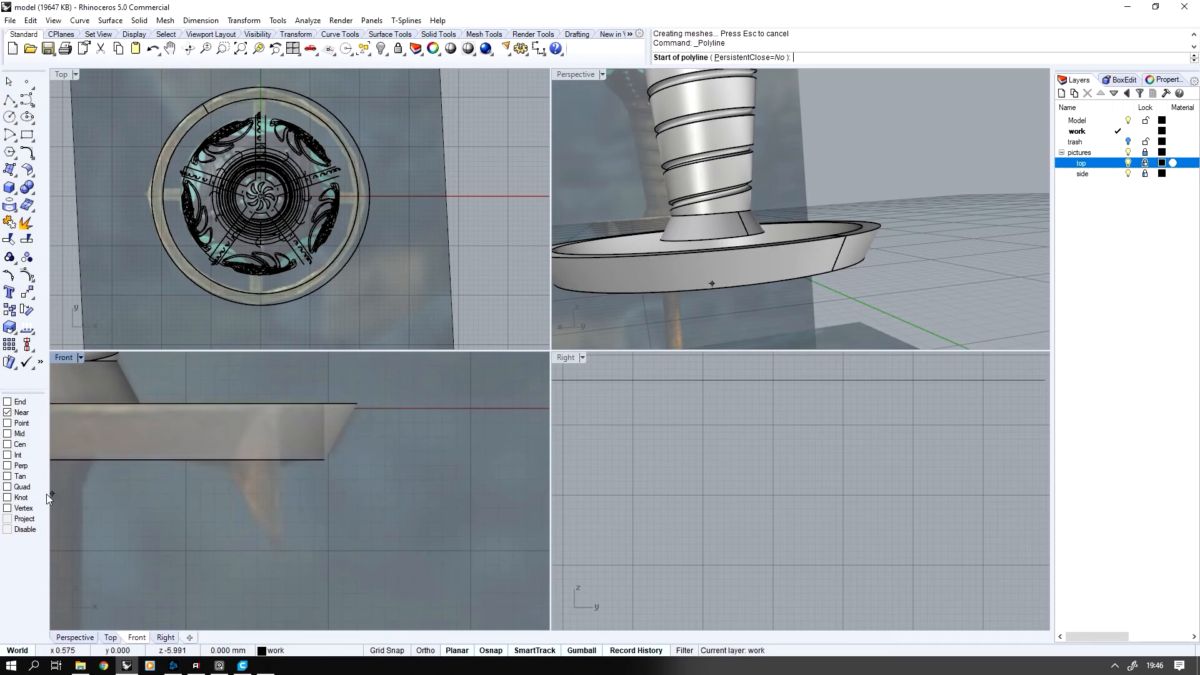
{"action": "left_click", "coordinate": [361, 405]}
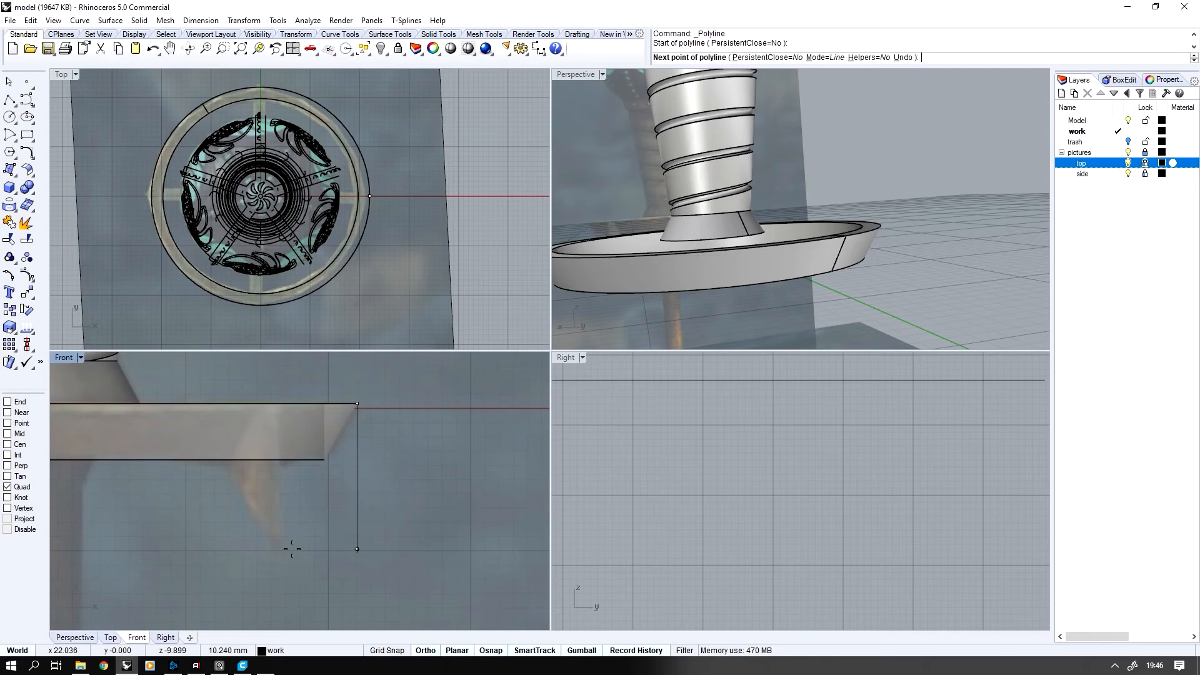
{"action": "left_click", "coordinate": [357, 564]}
{"action": "right_click", "coordinate": [370, 566]}
{"action": "right_click_drag", "start_coordinate": [338, 556], "coordinate": [337, 527]}
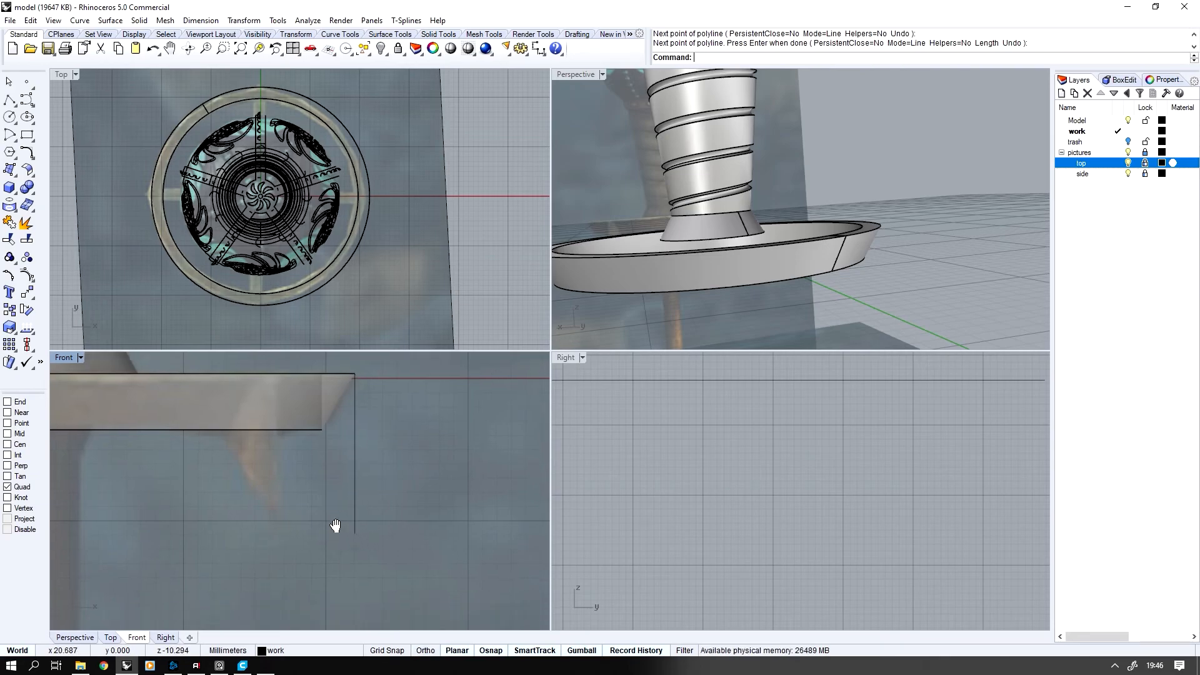
Examine the guard ring and its vertical line from several sides and check the spikes' shape in the reference picture
{"action": "scroll", "coordinate": [337, 523], "scroll_direction": "up", "scroll_amount": 1}
{"action": "scroll", "coordinate": [363, 279], "scroll_direction": "up", "scroll_amount": 2}
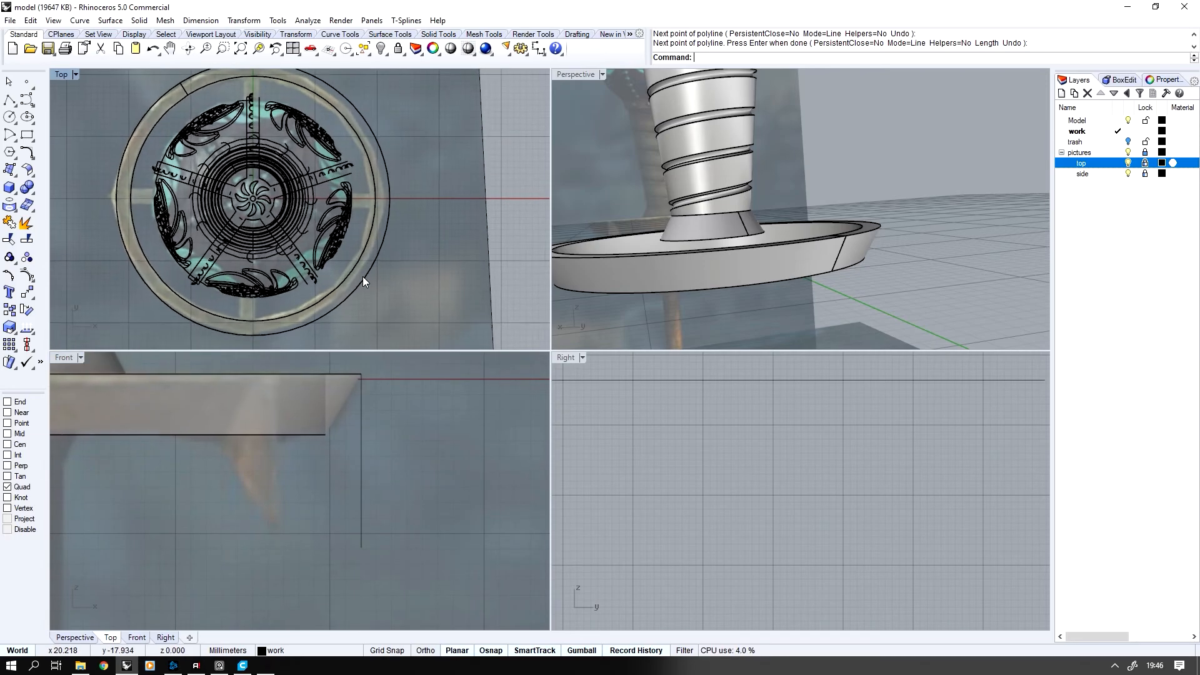
{"action": "right_click_drag", "start_coordinate": [333, 293], "coordinate": [373, 305]}
{"action": "scroll", "coordinate": [374, 305], "scroll_direction": "up", "scroll_amount": 1}
{"action": "scroll", "coordinate": [683, 277], "scroll_direction": "down", "scroll_amount": 10}
{"action": "right_click_drag", "start_coordinate": [682, 276], "coordinate": [556, 265]}
{"action": "scroll", "coordinate": [682, 277], "scroll_direction": "up", "scroll_amount": 6}
{"action": "scroll", "coordinate": [683, 276], "scroll_direction": "up", "scroll_amount": 8}
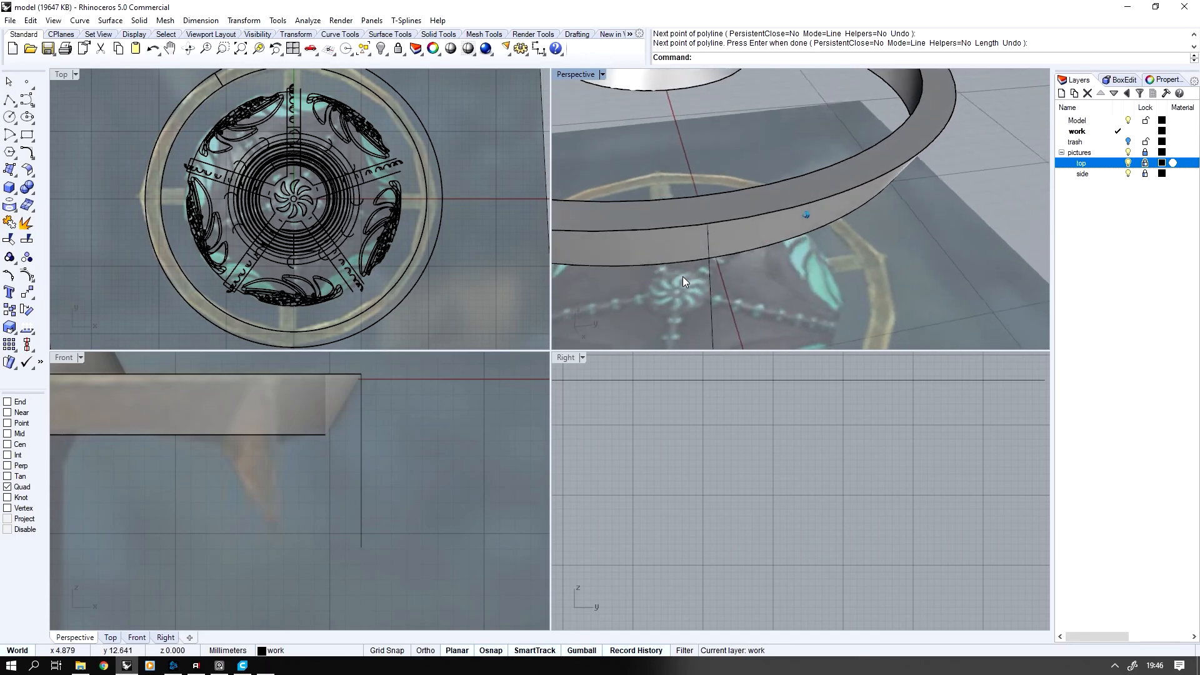
{"action": "scroll", "coordinate": [682, 276], "scroll_direction": "up", "scroll_amount": 4}
{"action": "scroll", "coordinate": [682, 276], "scroll_direction": "down", "scroll_amount": 5}
{"action": "scroll", "coordinate": [683, 276], "scroll_direction": "up", "scroll_amount": 2}
{"action": "key", "text": "alt+Tab"}
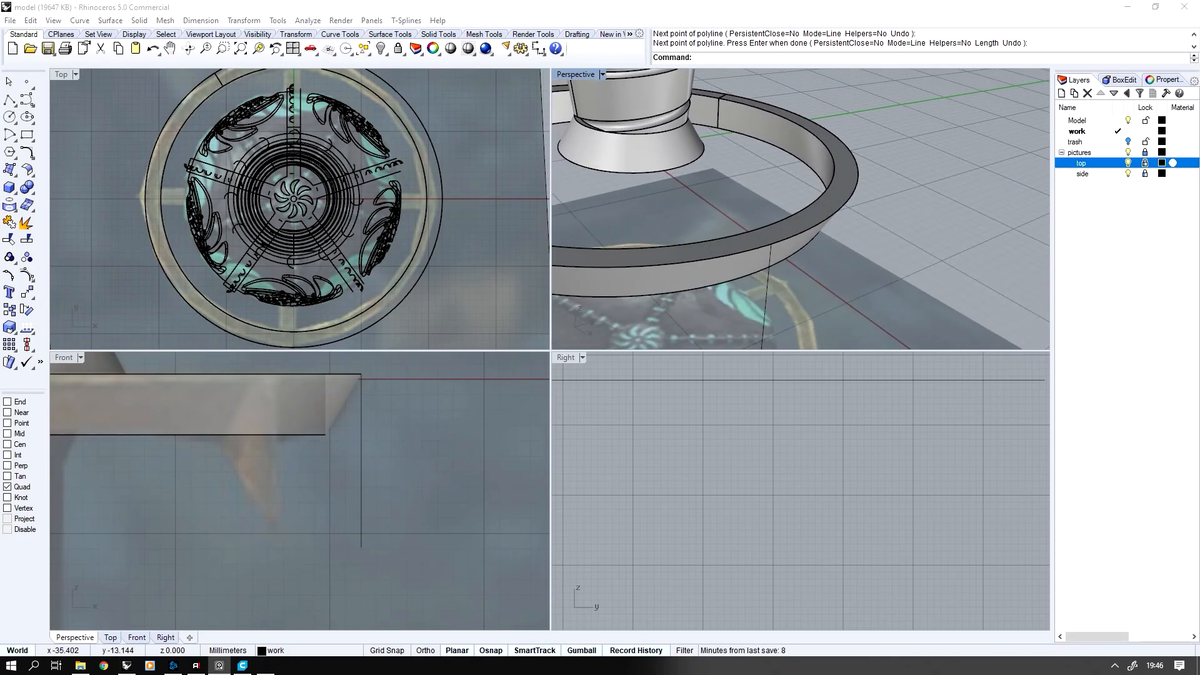
{"action": "right_click_drag", "start_coordinate": [150, 312], "coordinate": [203, 394]}
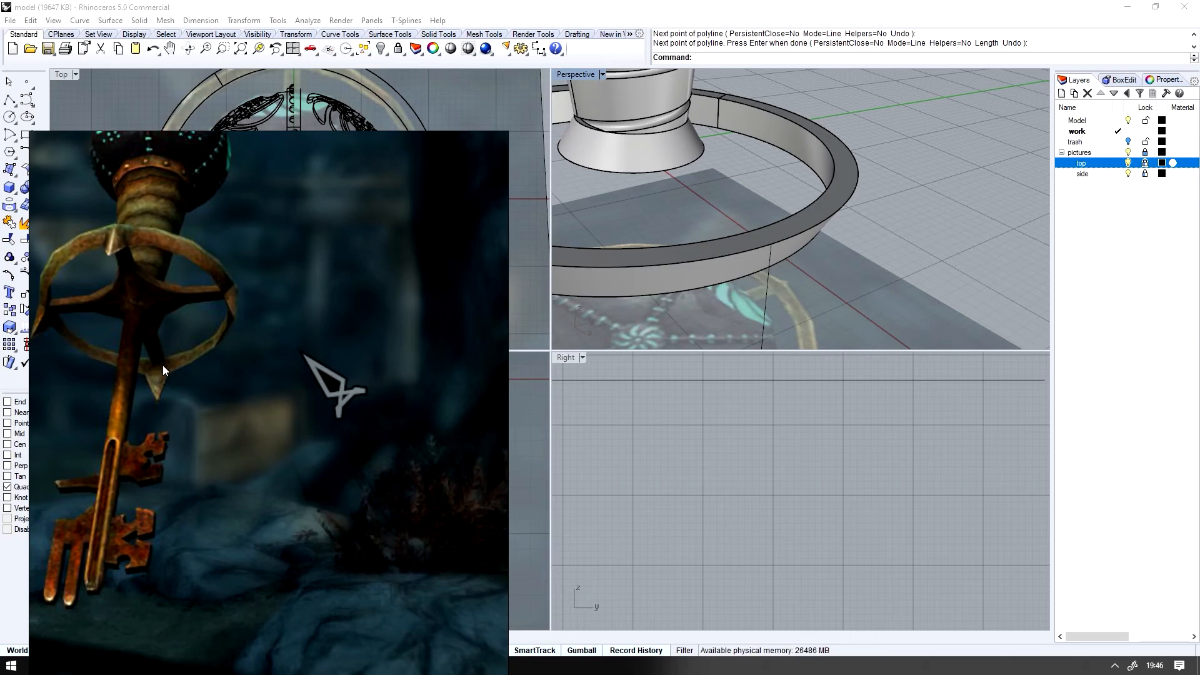
{"action": "right_click_drag", "start_coordinate": [223, 367], "coordinate": [0, 363]}
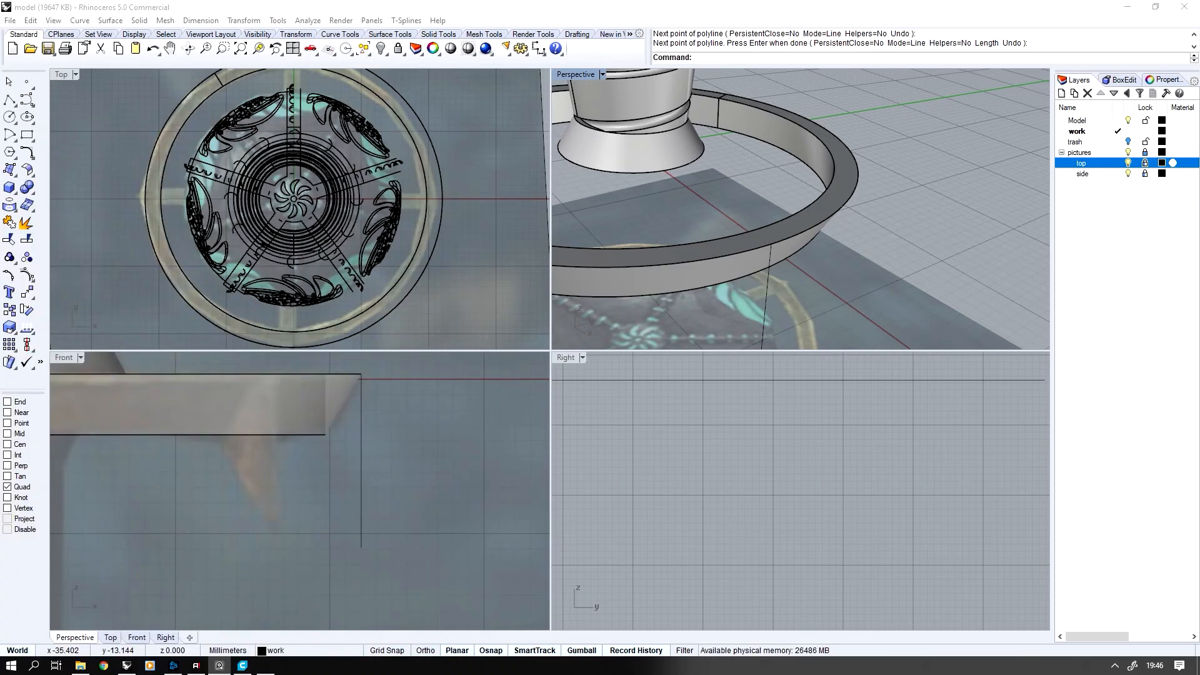
Place a point on the guard ring's inner upper edge, a short distance to one side of the vertical line
{"action": "left_click", "coordinate": [24, 81]}
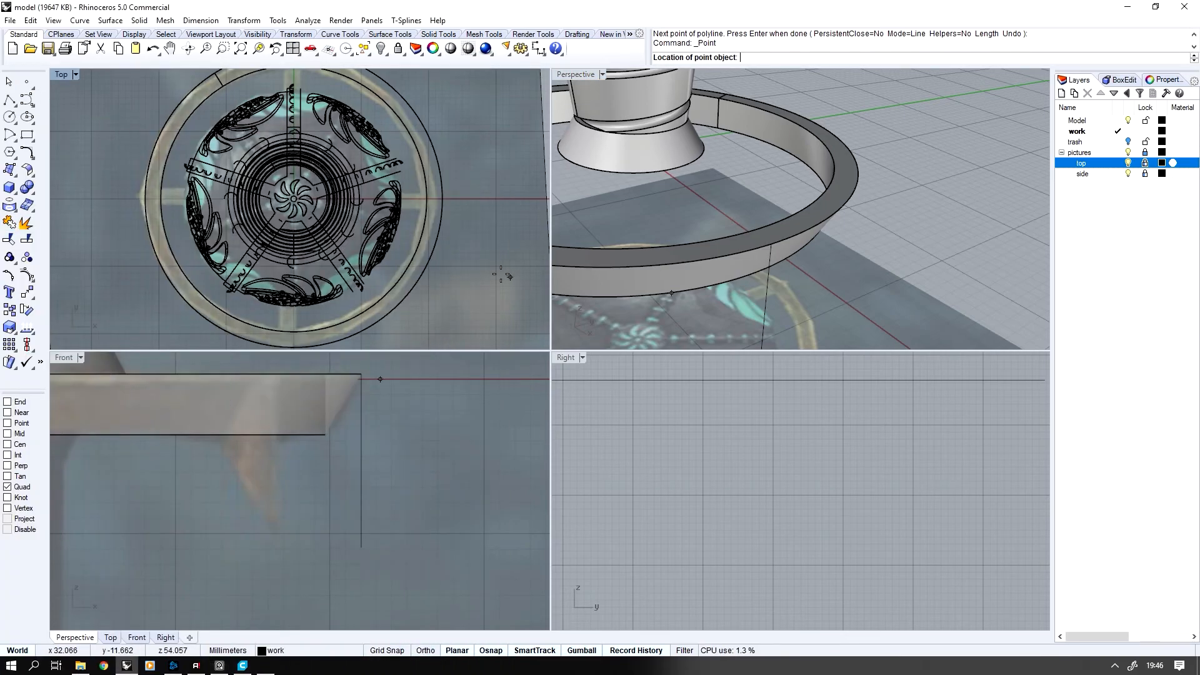
{"action": "right_click_drag", "start_coordinate": [764, 295], "coordinate": [737, 319]}
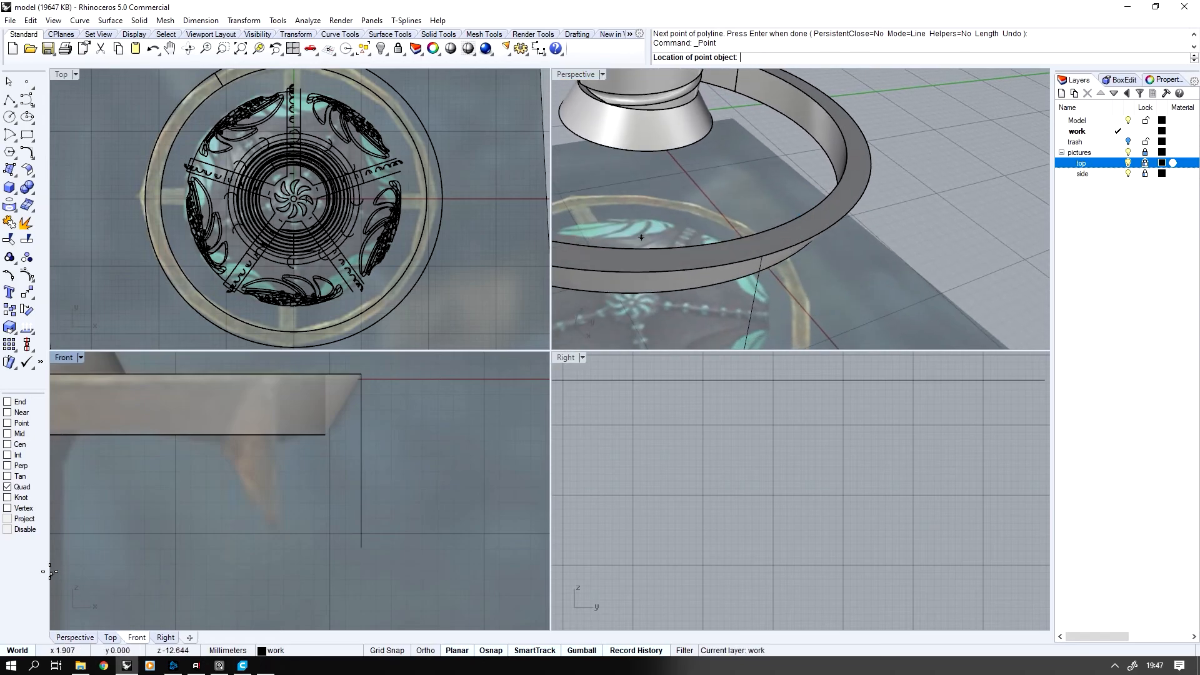
{"action": "right_click", "coordinate": [26, 413]}
{"action": "right_click_drag", "start_coordinate": [775, 227], "coordinate": [762, 242]}
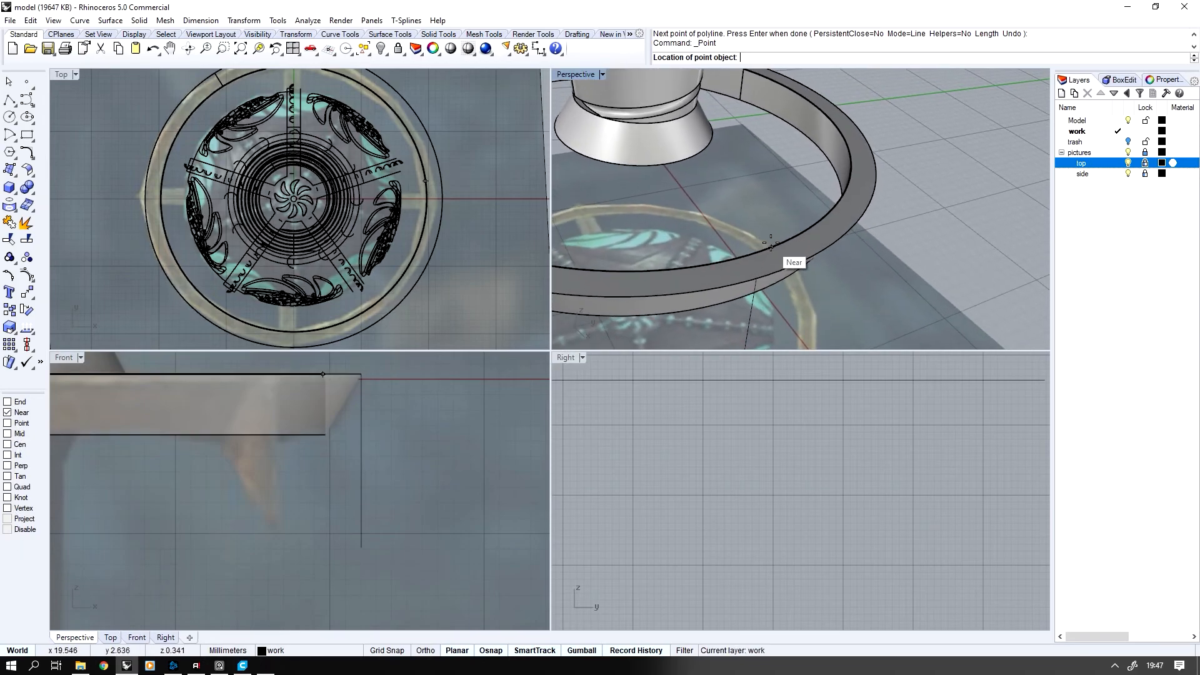
{"action": "scroll", "coordinate": [769, 244], "scroll_direction": "up", "scroll_amount": 4}
{"action": "scroll", "coordinate": [758, 260], "scroll_direction": "down", "scroll_amount": 4}
{"action": "right_click_drag", "start_coordinate": [401, 200], "coordinate": [308, 243]}
{"action": "scroll", "coordinate": [310, 245], "scroll_direction": "up", "scroll_amount": 10}
{"action": "scroll", "coordinate": [717, 317], "scroll_direction": "down", "scroll_amount": 2}
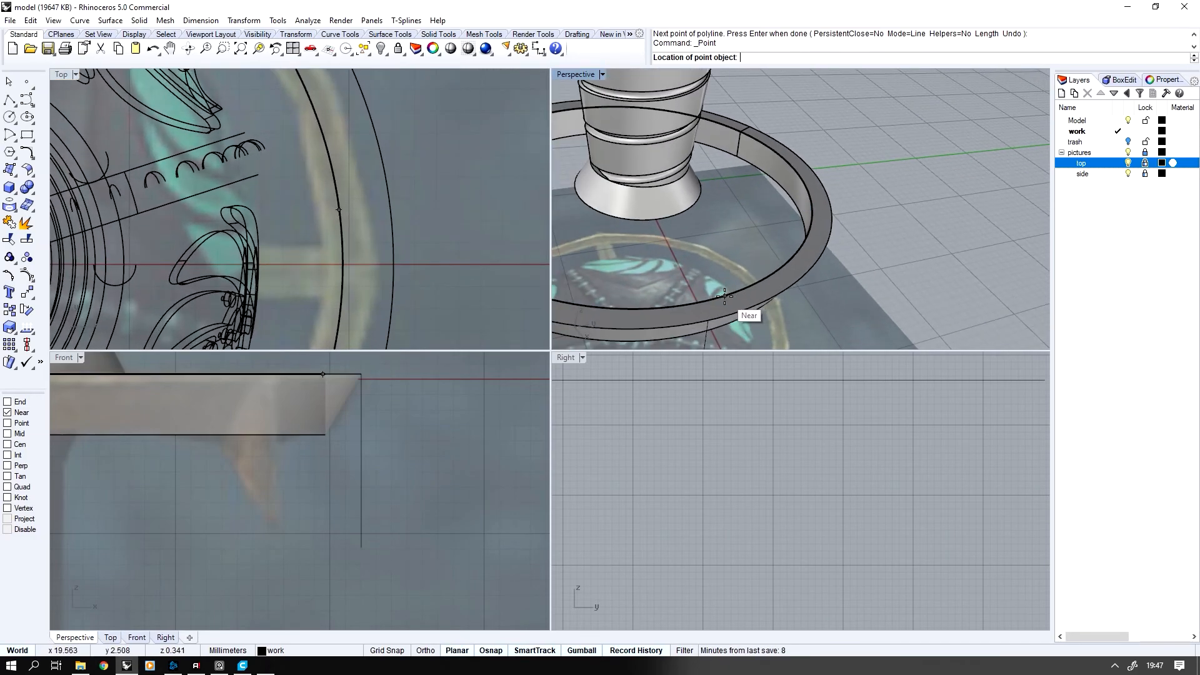
{"action": "left_click", "coordinate": [724, 297]}
{"action": "left_click_drag", "start_coordinate": [741, 307], "coordinate": [742, 308]}
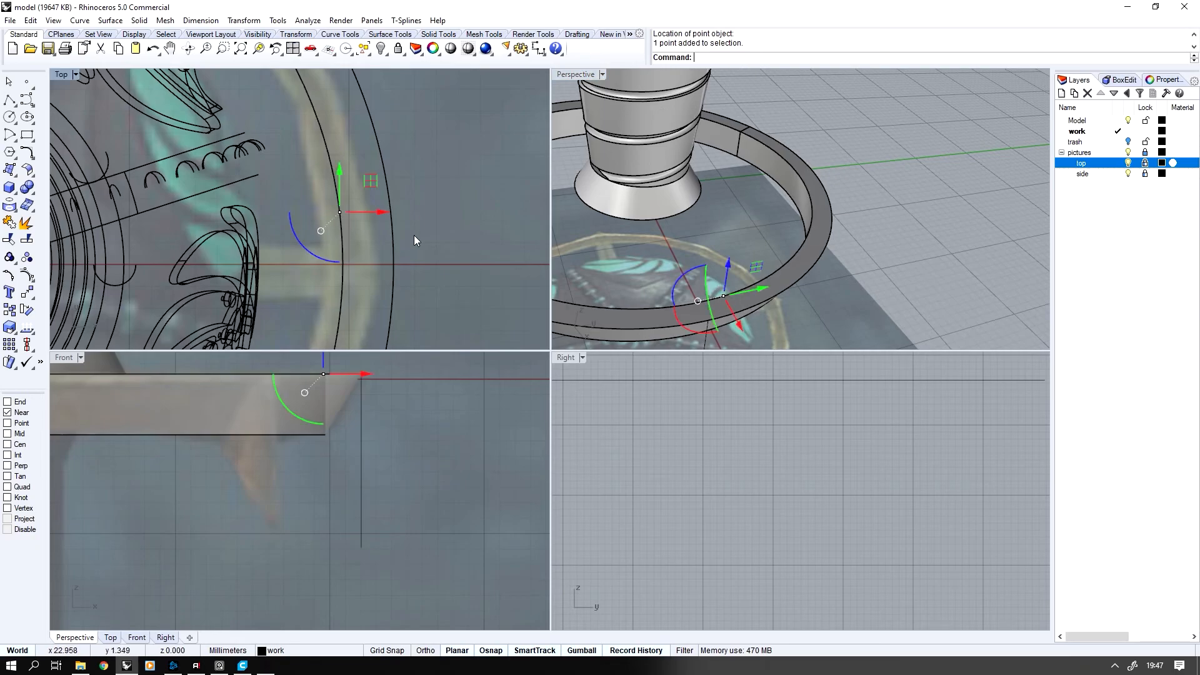
Mirror the point with a copy across the horizontal axis through the outer circle's quadrant in the top view
{"action": "middle_click", "coordinate": [414, 235]}
{"action": "scroll", "coordinate": [412, 235], "scroll_direction": "down", "scroll_amount": 1}
{"action": "left_click", "coordinate": [362, 254]}
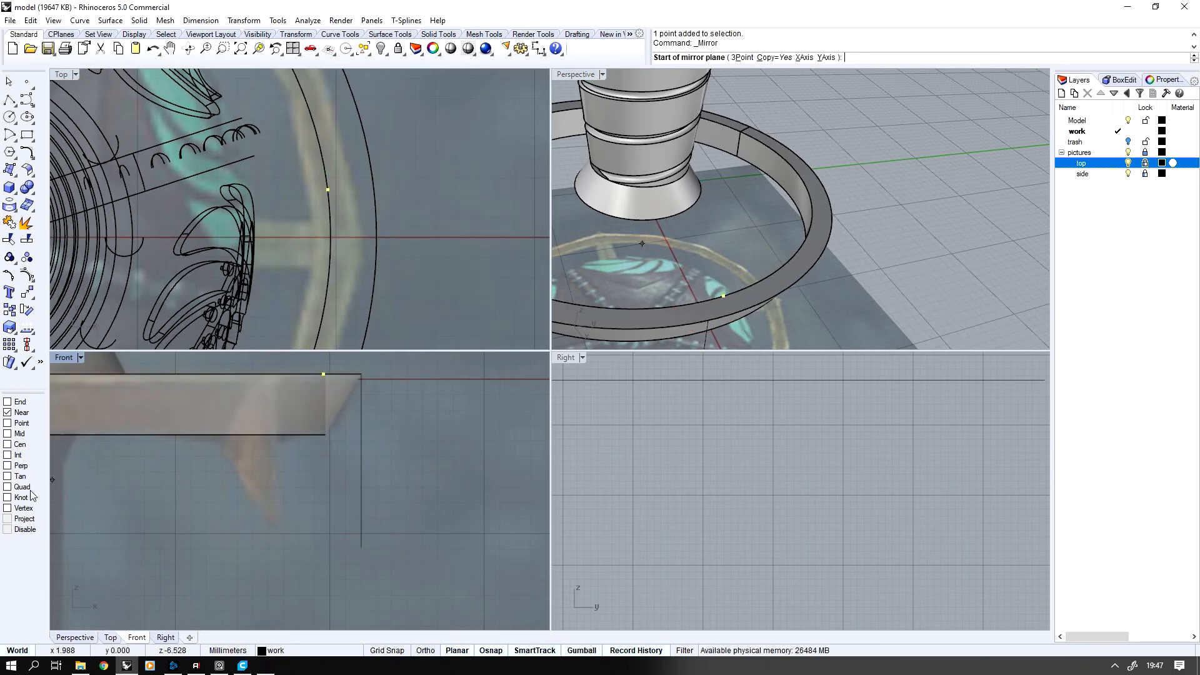
{"action": "left_click", "coordinate": [376, 238]}
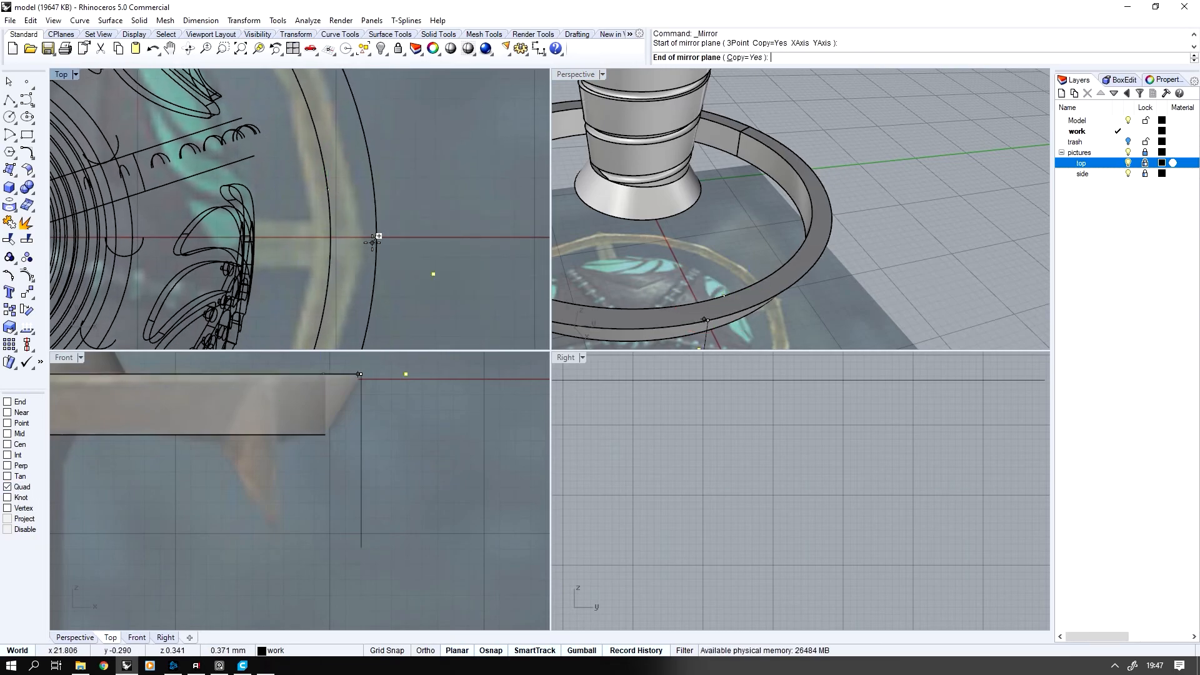
{"action": "left_click", "coordinate": [465, 192]}
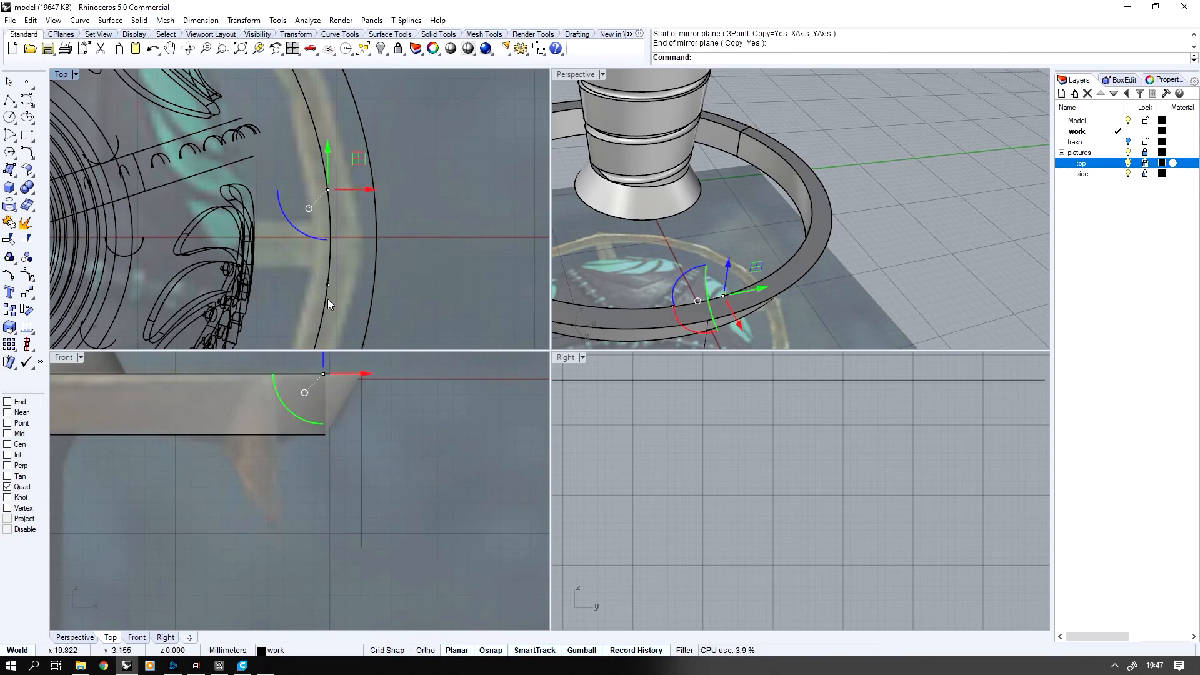
Align both points in world Z only with SetPt, moving them down to the ring's inner lower edge
{"action": "left_click", "coordinate": [309, 277]}
{"action": "right_click_drag", "start_coordinate": [694, 285], "coordinate": [773, 160]}
{"action": "left_click_drag", "start_coordinate": [739, 137], "coordinate": [801, 219]}
{"action": "scroll", "coordinate": [795, 223], "scroll_direction": "up", "scroll_amount": 3}
{"action": "mouse_move", "coordinate": [794, 224]}
{"action": "right_mouse_down"}
{"action": "mouse_move", "coordinate": [771, 228]}
{"action": "mouse_move", "coordinate": [778, 238]}
{"action": "right_mouse_up"}
{"action": "middle_click", "coordinate": [776, 234]}
{"action": "left_click", "coordinate": [843, 250]}
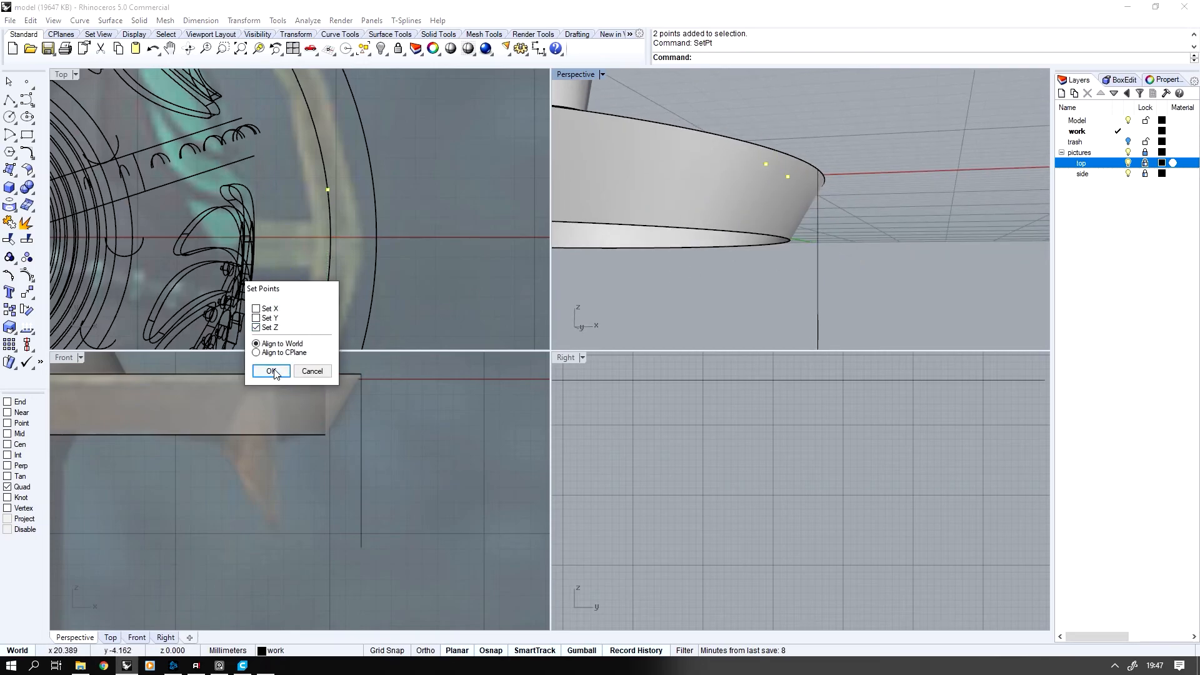
{"action": "left_click", "coordinate": [270, 372]}
{"action": "scroll", "coordinate": [801, 222], "scroll_direction": "down", "scroll_amount": 5}
{"action": "right_click_drag", "start_coordinate": [802, 223], "coordinate": [769, 150]}
{"action": "double_click", "coordinate": [581, 72]}
{"action": "key", "text": "Escape"}
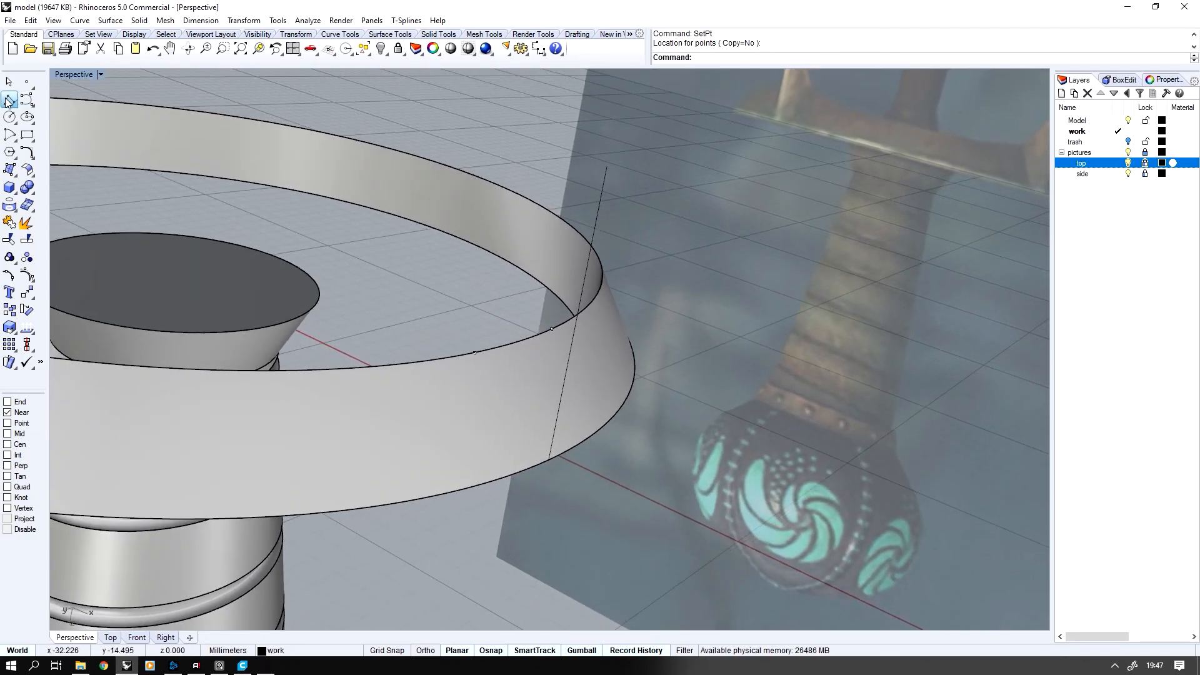
Draw two lines from the points on the ring's edge to the lower tip of the vertical line
{"action": "left_click", "coordinate": [9, 100]}
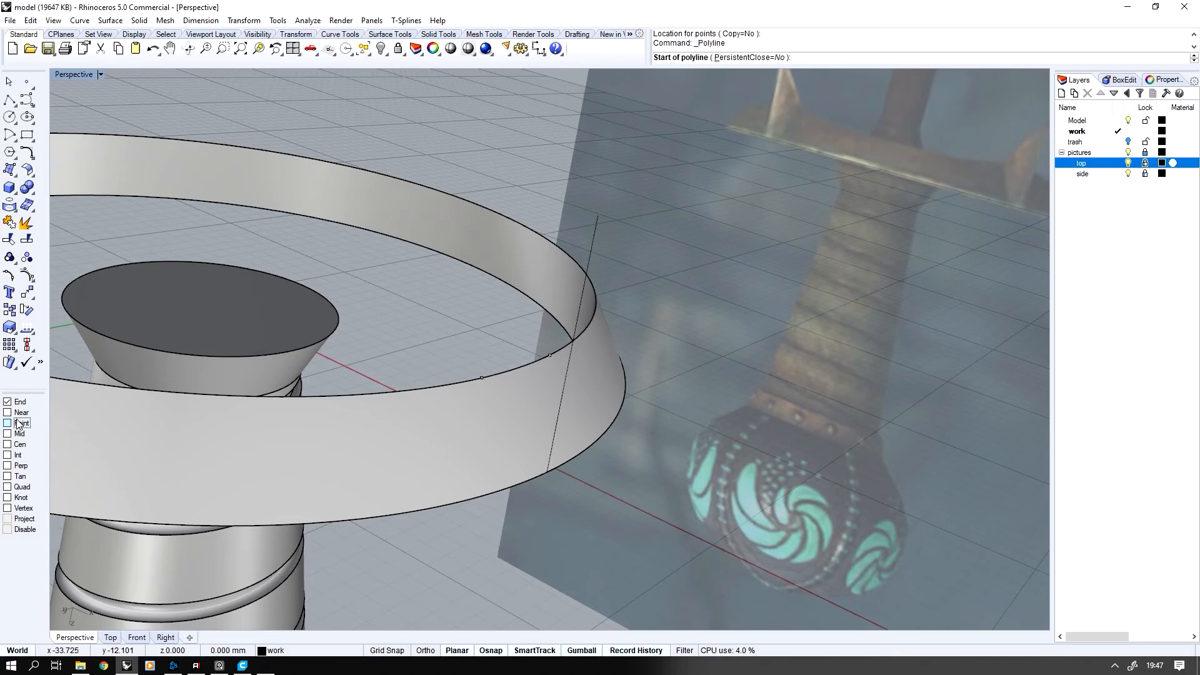
{"action": "left_click", "coordinate": [481, 378]}
{"action": "left_click", "coordinate": [597, 217]}
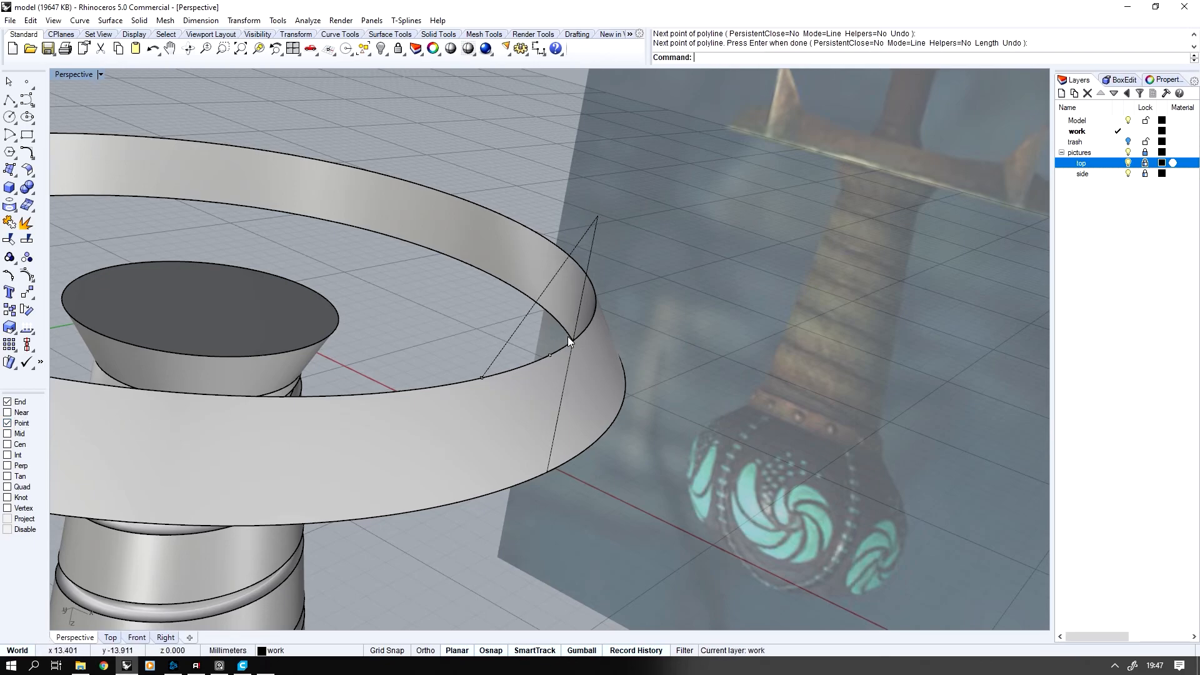
{"action": "left_click", "coordinate": [553, 351]}
{"action": "left_click", "coordinate": [597, 217]}
{"action": "right_click", "coordinate": [597, 216]}
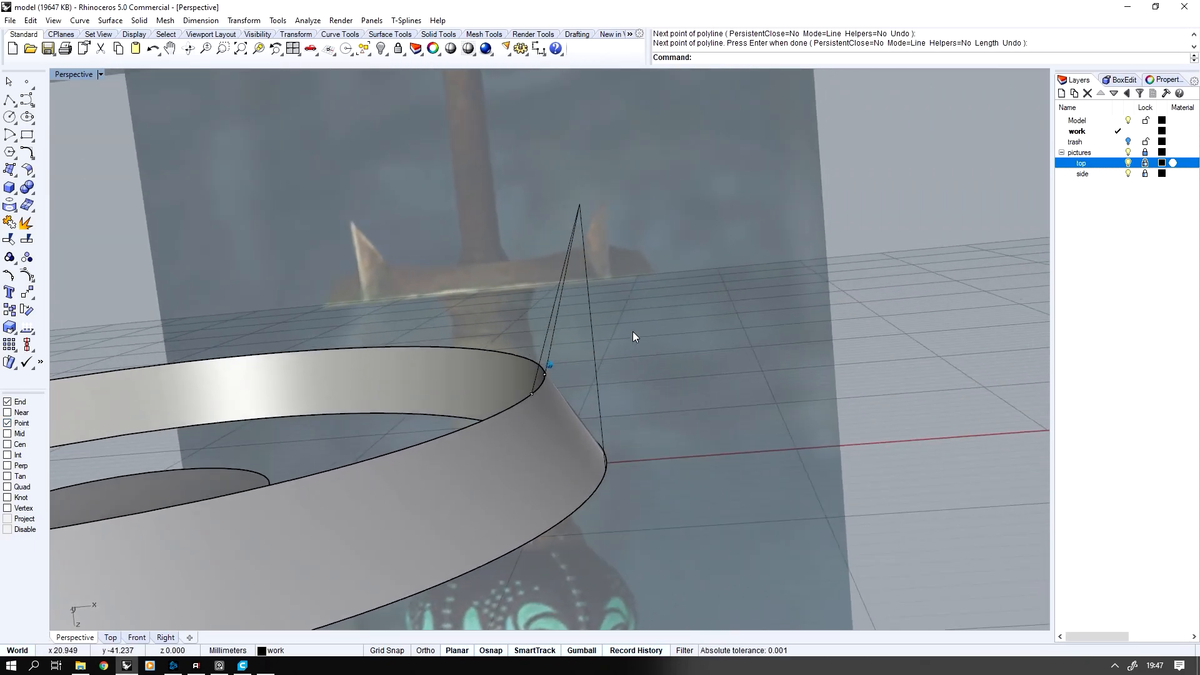
Build an edge-curve surface between the vertical line and the nearer slanted line as the spike's first side
{"action": "right_click_drag", "start_coordinate": [632, 336], "coordinate": [572, 334]}
{"action": "middle_click", "coordinate": [573, 335]}
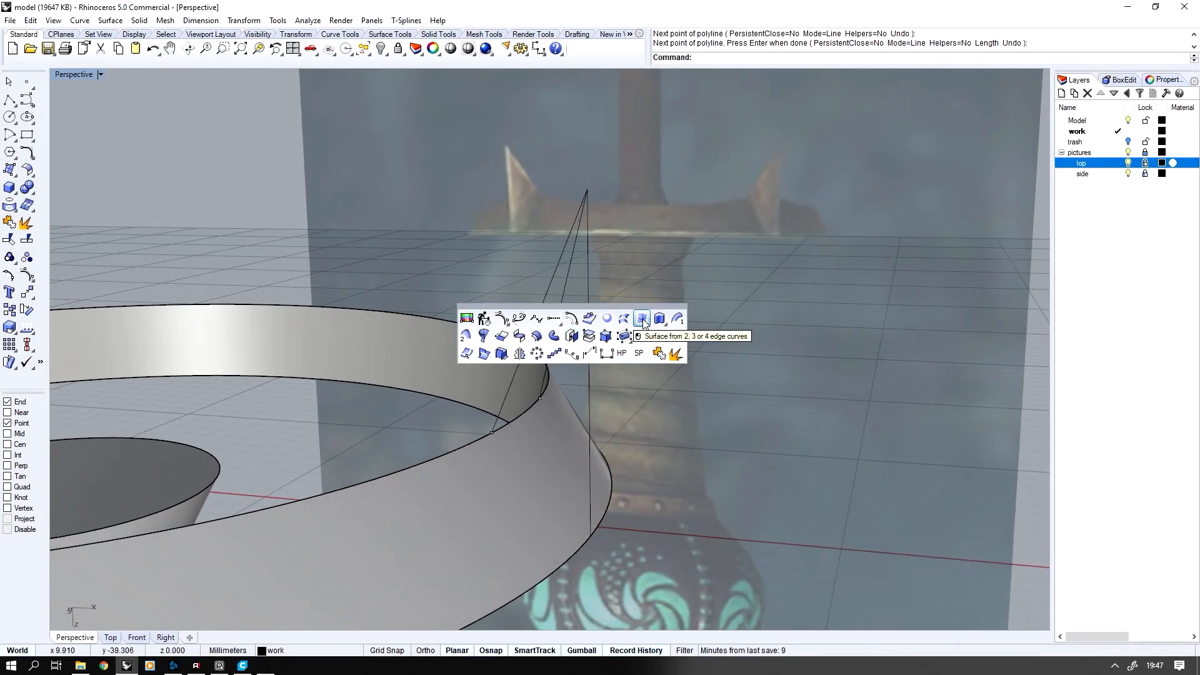
{"action": "left_click", "coordinate": [643, 321]}
{"action": "left_click", "coordinate": [552, 327]}
{"action": "left_click", "coordinate": [589, 353]}
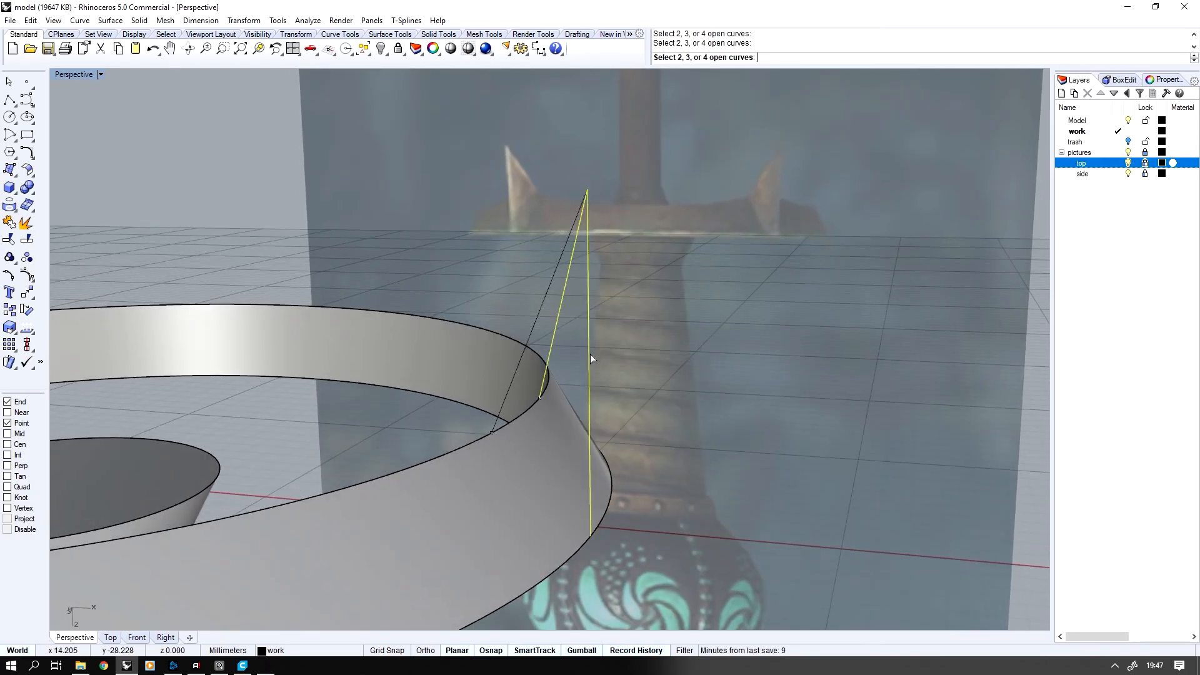
{"action": "right_click", "coordinate": [590, 354]}
Try to build an edge-curve surface between the spike's two slanted lines
{"action": "left_click", "coordinate": [548, 362]}
{"action": "left_click", "coordinate": [600, 394]}
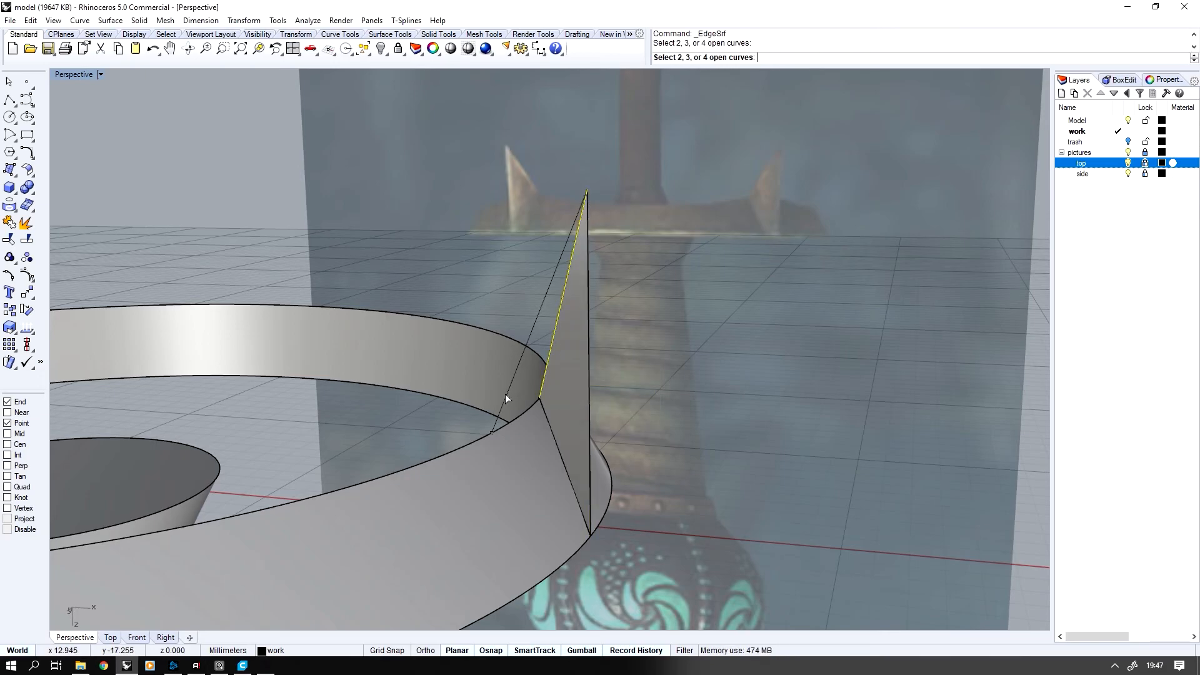
{"action": "right_click", "coordinate": [507, 395]}
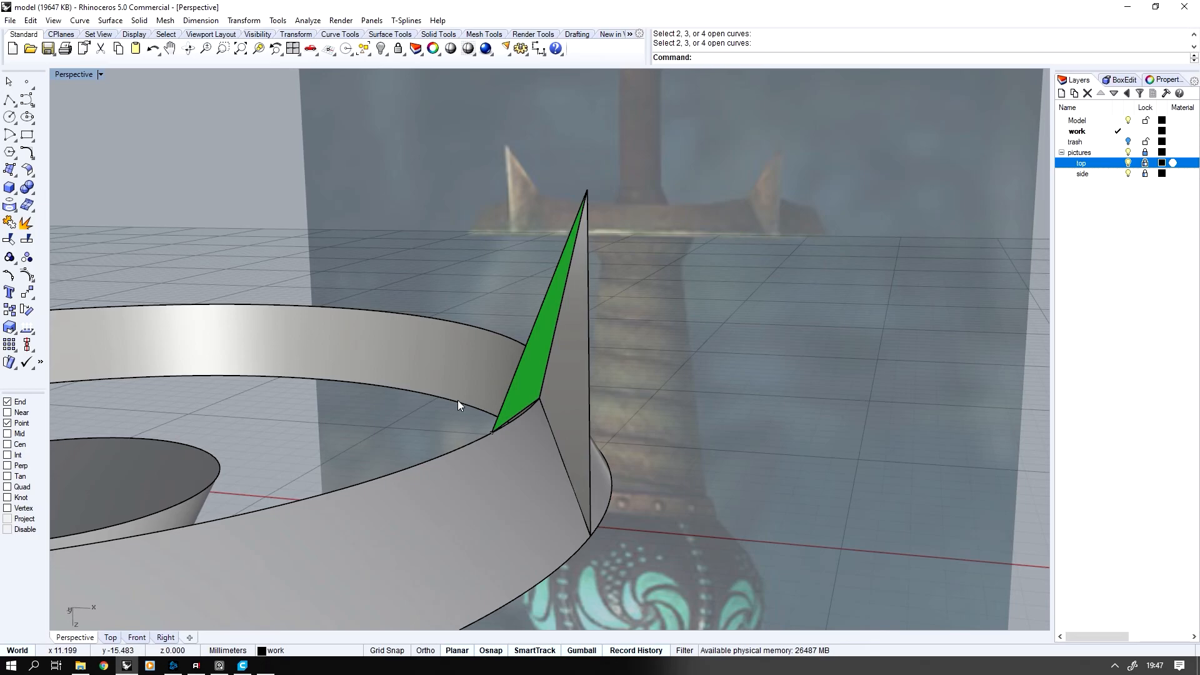
Build an edge-curve surface between the other slanted line and the vertical line as the spike's second side
{"action": "right_click", "coordinate": [457, 400]}
{"action": "left_click", "coordinate": [499, 417]}
{"action": "left_click", "coordinate": [590, 501]}
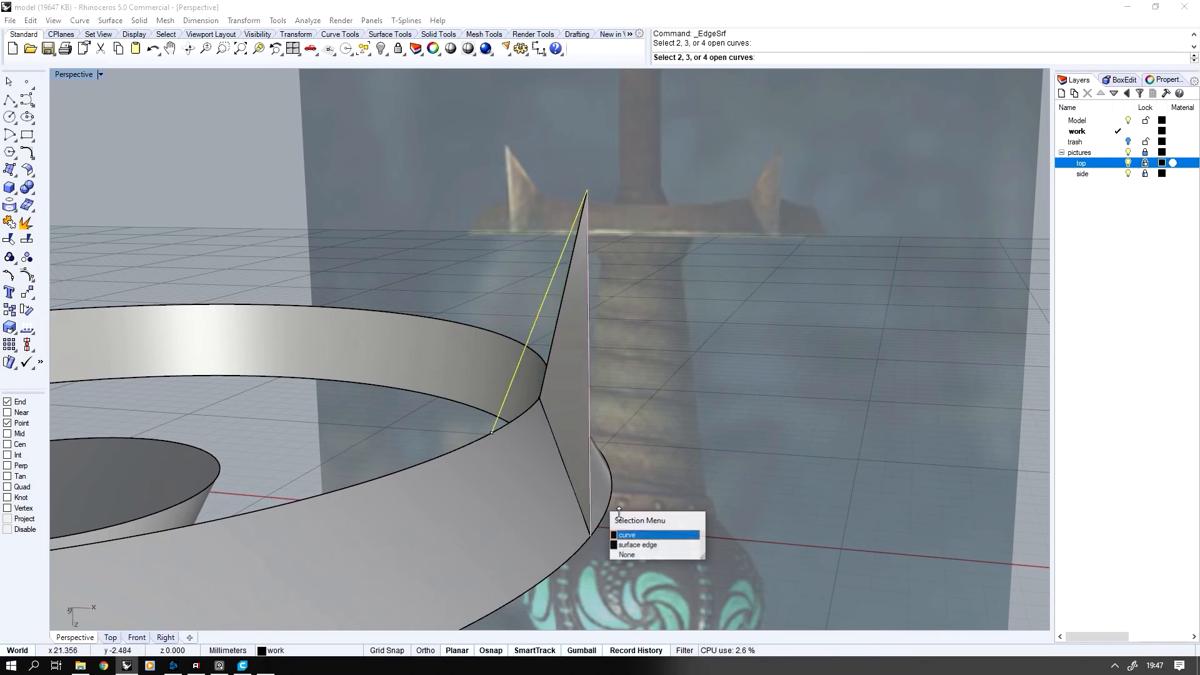
{"action": "left_click", "coordinate": [628, 534]}
{"action": "right_click_drag", "start_coordinate": [619, 510], "coordinate": [516, 403]}
{"action": "right_click", "coordinate": [642, 474]}
{"action": "right_click", "coordinate": [628, 474]}
Duplicate the guard ring's inner lower edge as a curve
{"action": "middle_click", "coordinate": [517, 404]}
{"action": "left_click", "coordinate": [590, 387]}
{"action": "left_click", "coordinate": [565, 437]}
{"action": "right_click", "coordinate": [565, 437]}
Hide everything except the two spike surfaces and the duplicated edge curve
{"action": "right_click_drag", "start_coordinate": [565, 438], "coordinate": [543, 408]}
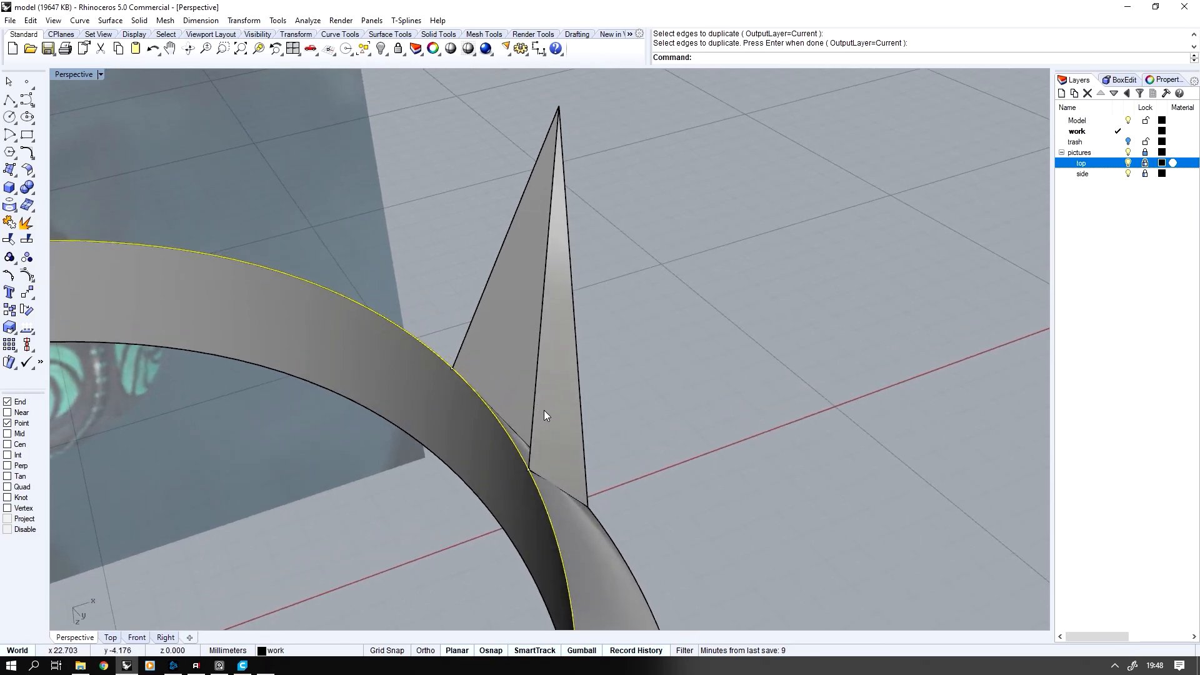
{"action": "left_click", "coordinate": [543, 408]}
{"action": "left_click", "coordinate": [505, 377], "text": "shift"}
{"action": "key", "text": "ctrl+i"}
{"action": "key", "text": "ctrl+h"}
{"action": "left_click_drag", "start_coordinate": [609, 371], "coordinate": [510, 329]}
{"action": "right_click_drag", "start_coordinate": [510, 328], "coordinate": [524, 360]}
Trim the duplicated circle with the spike surfaces, keeping only the arc between their base corners
{"action": "left_click", "coordinate": [7, 240]}
{"action": "left_click", "coordinate": [265, 312]}
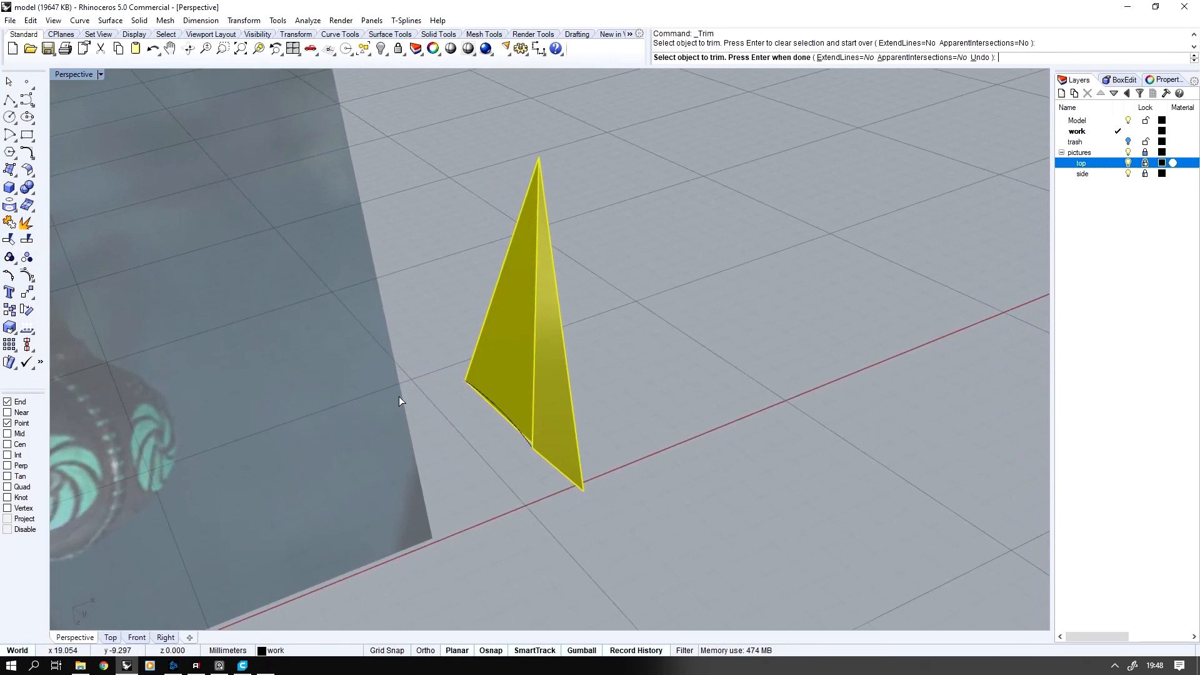
{"action": "right_click", "coordinate": [427, 398]}
{"action": "right_click_drag", "start_coordinate": [427, 398], "coordinate": [439, 404]}
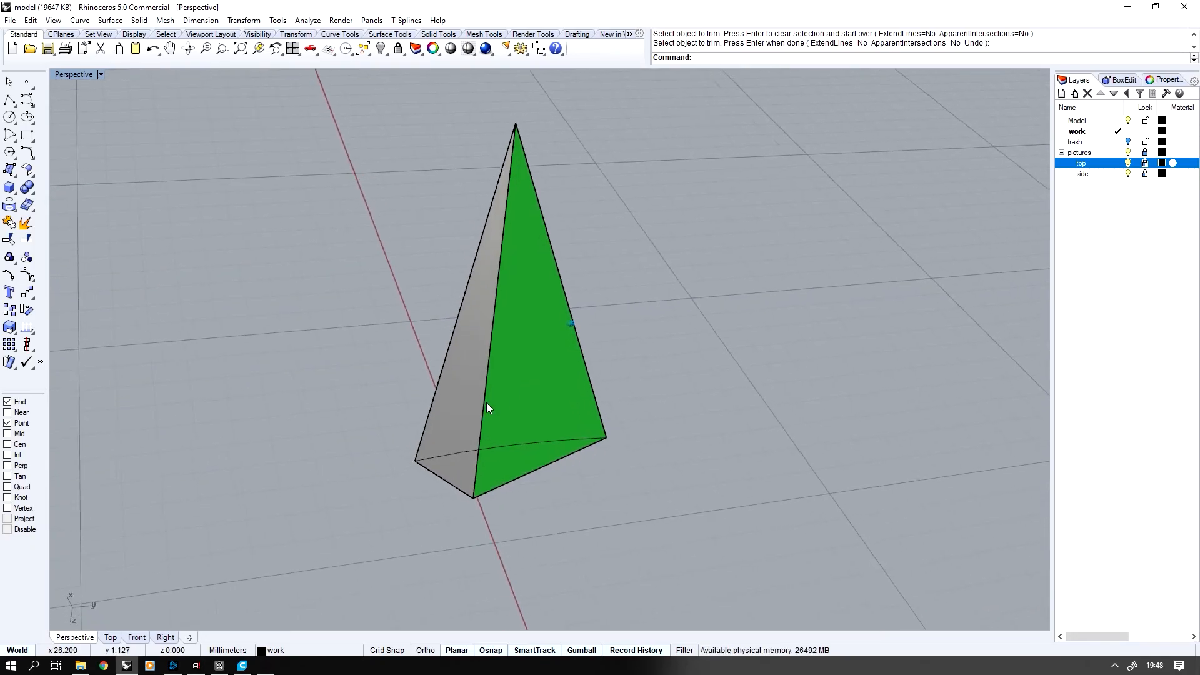
Build the spike's inner side as an edge-curve surface from the two slanted edges and the trimmed arc
{"action": "middle_click", "coordinate": [709, 377]}
{"action": "left_click", "coordinate": [744, 378]}
{"action": "left_click", "coordinate": [698, 404]}
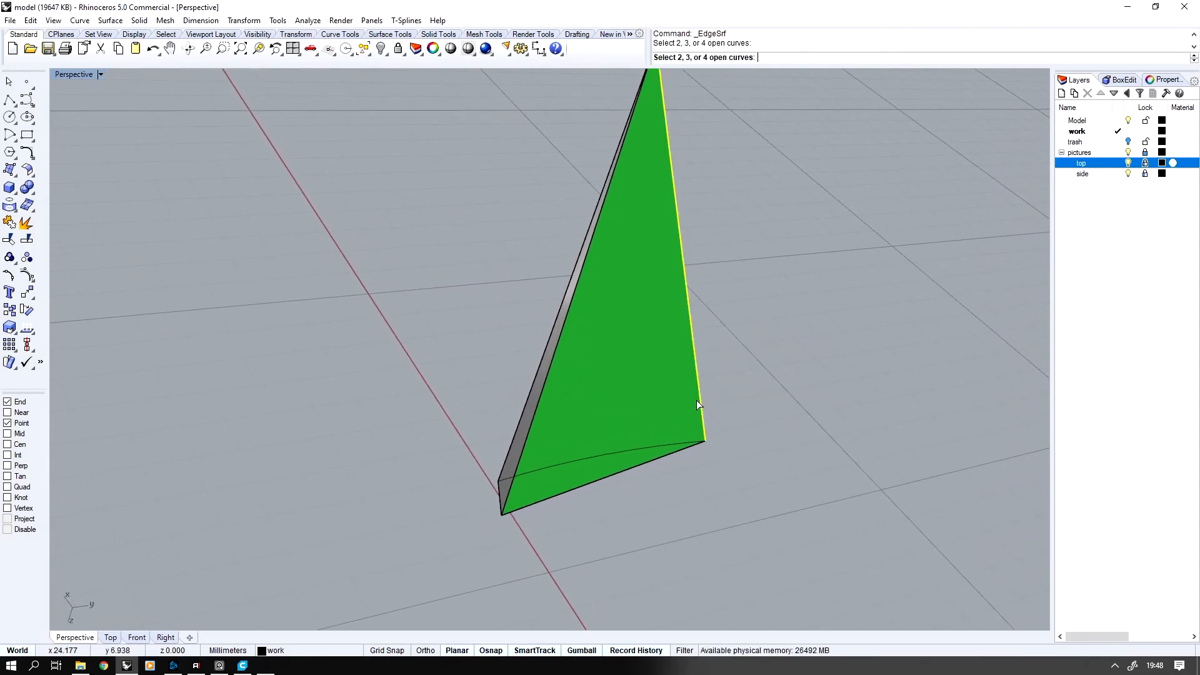
{"action": "left_click", "coordinate": [677, 440]}
{"action": "left_click", "coordinate": [532, 420]}
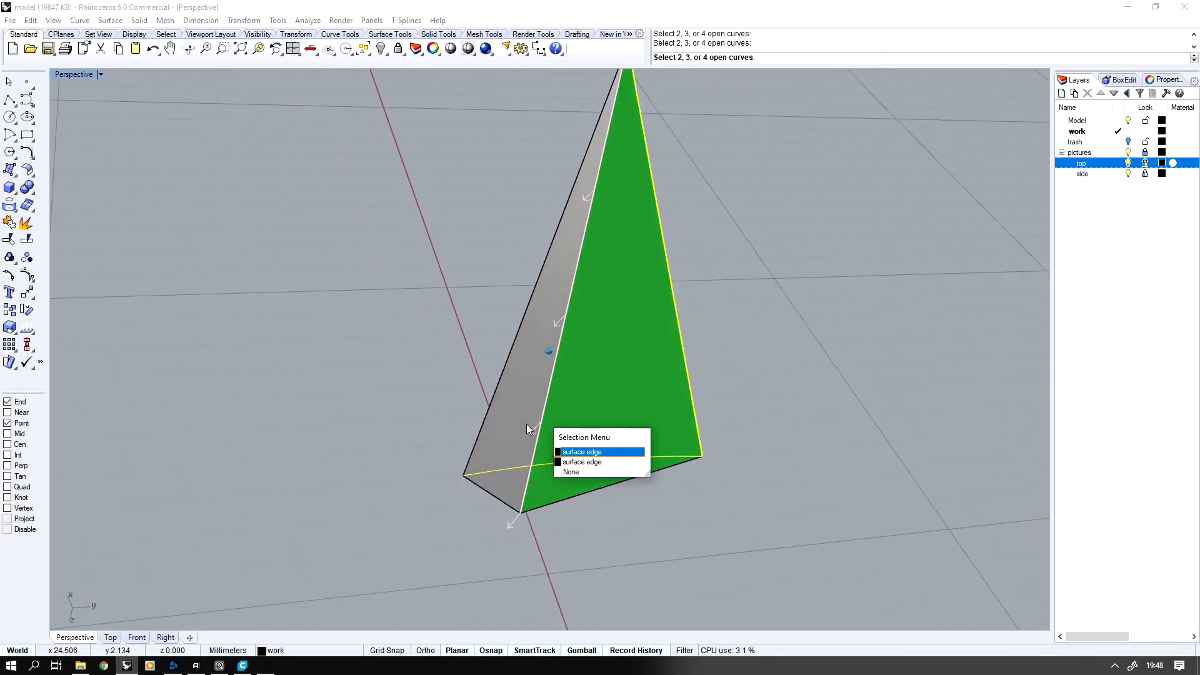
{"action": "left_click", "coordinate": [430, 417]}
{"action": "right_click", "coordinate": [435, 423]}
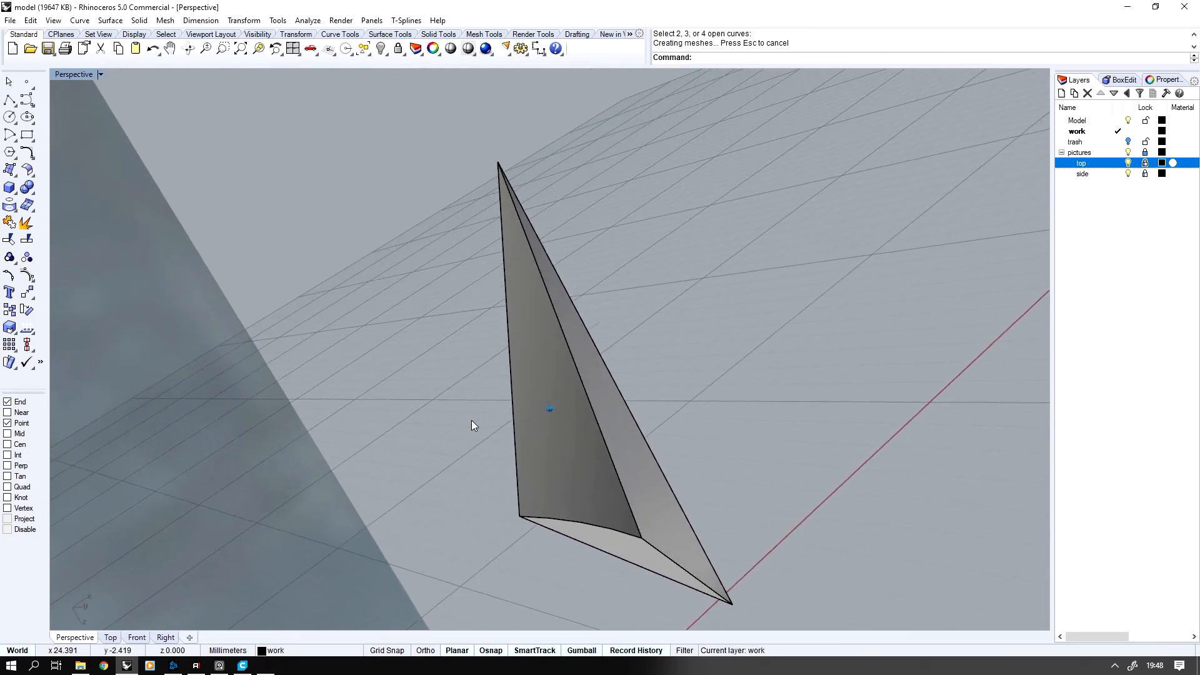
Join the three spike surfaces into one polysurface and show all hidden objects again
{"action": "key", "text": "ctrl+a"}
{"action": "left_click", "coordinate": [13, 223]}
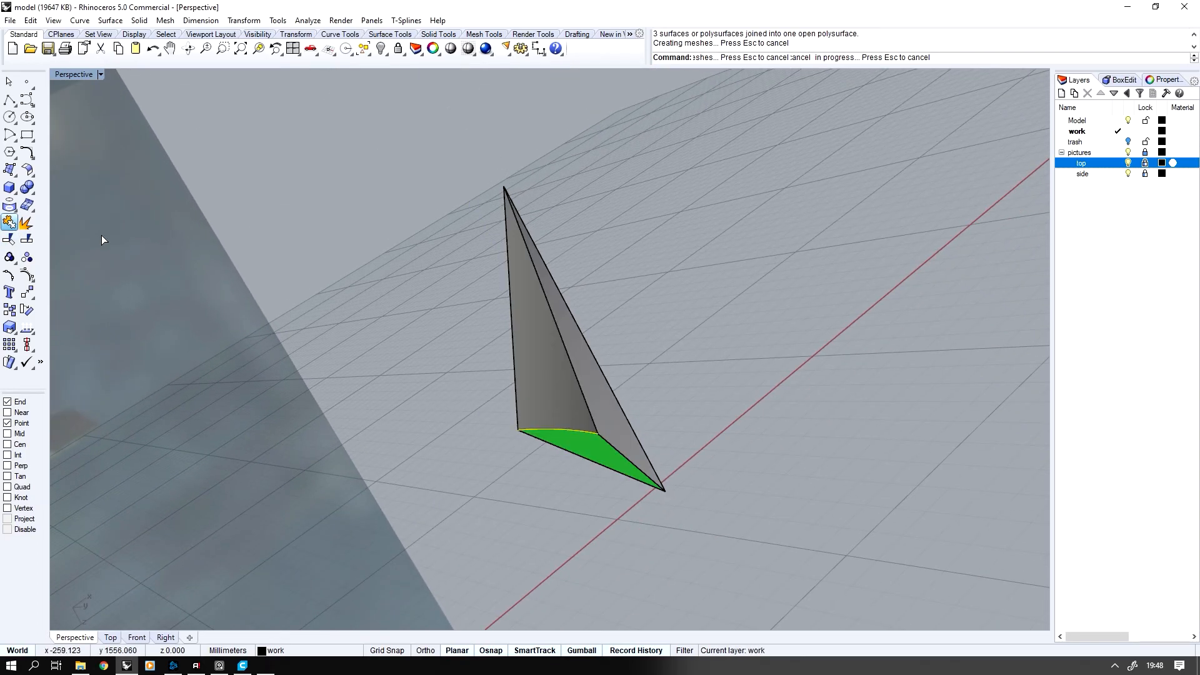
{"action": "key", "text": "ctrl+alt+h"}
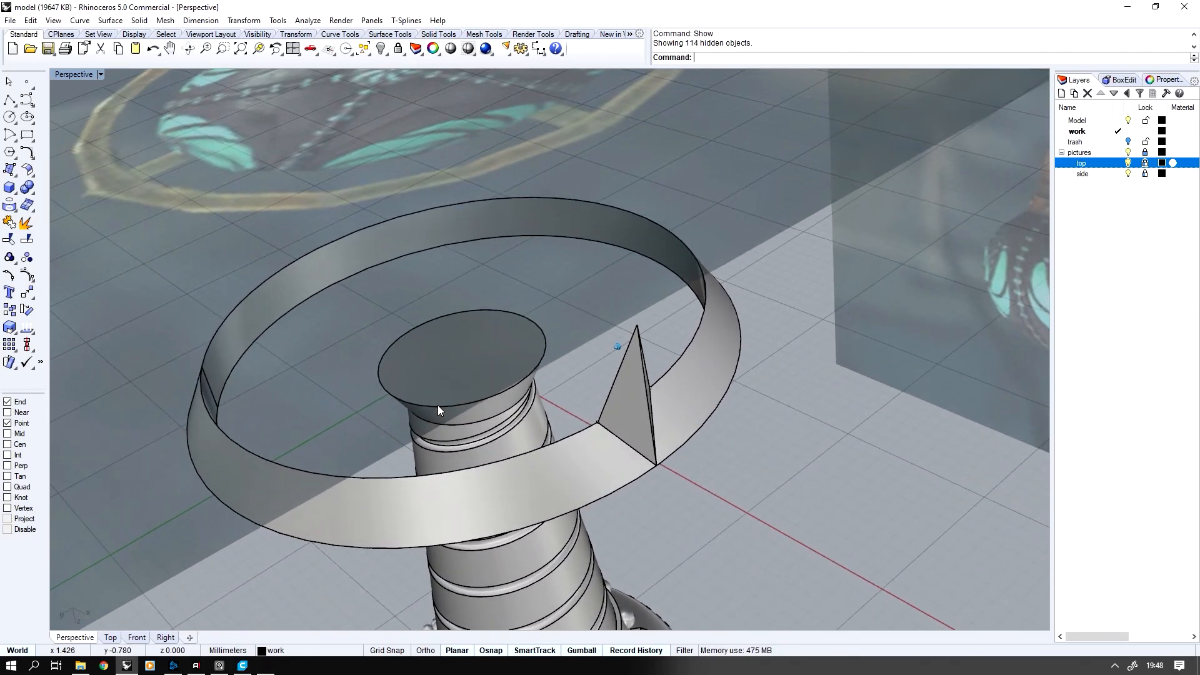
Hide everything except the guard ring and the finished spike
{"action": "left_click", "coordinate": [612, 419]}
{"action": "left_click", "coordinate": [576, 450], "text": "shift"}
{"action": "key", "text": "ctrl+h"}
Polar array the spike around the origin with 4 items over 360 degrees
{"action": "left_click", "coordinate": [640, 390]}
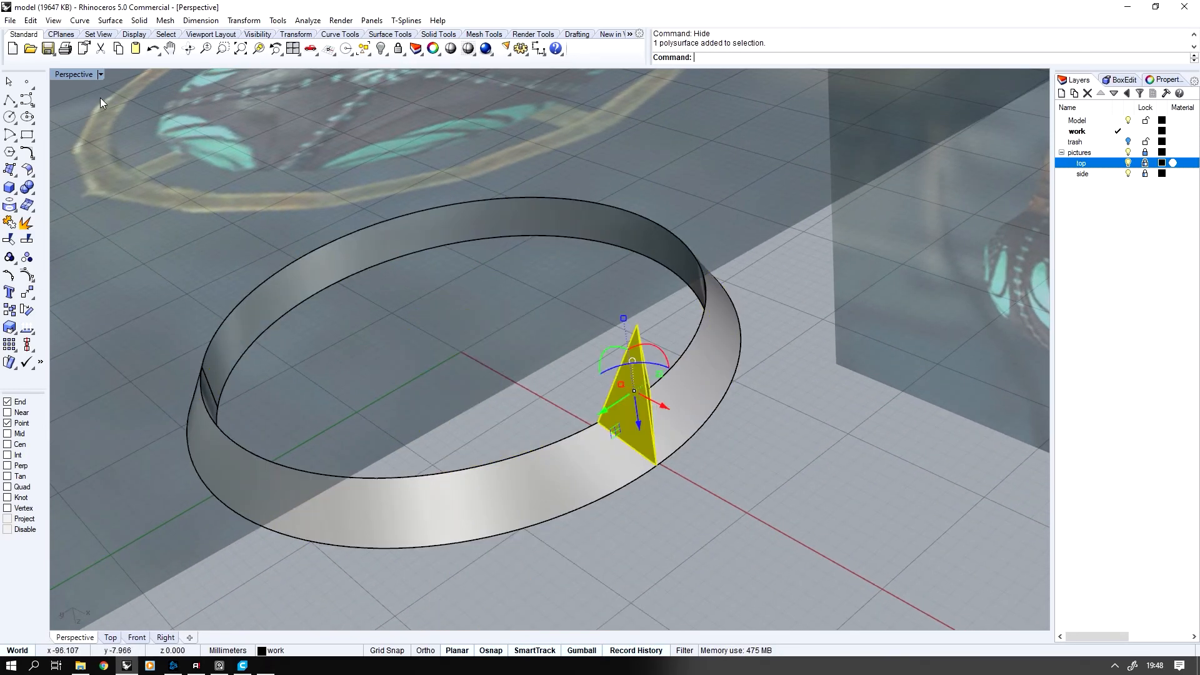
{"action": "double_click", "coordinate": [72, 76]}
{"action": "middle_click", "coordinate": [335, 238]}
{"action": "left_click", "coordinate": [305, 247]}
{"action": "scroll", "coordinate": [304, 247], "scroll_direction": "down", "scroll_amount": 2}
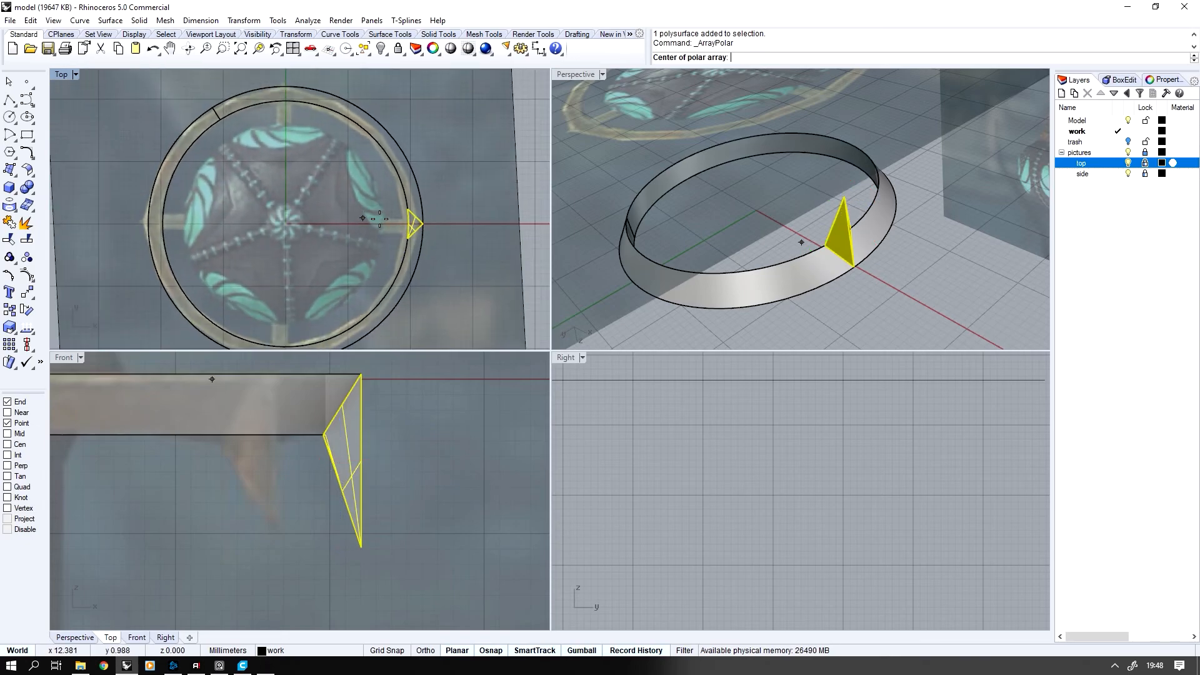
{"action": "type", "text": "0"}
{"action": "key", "text": "Return"}
{"action": "key", "text": "Return"}
{"action": "key", "text": "Return"}
{"action": "key", "text": "Return"}
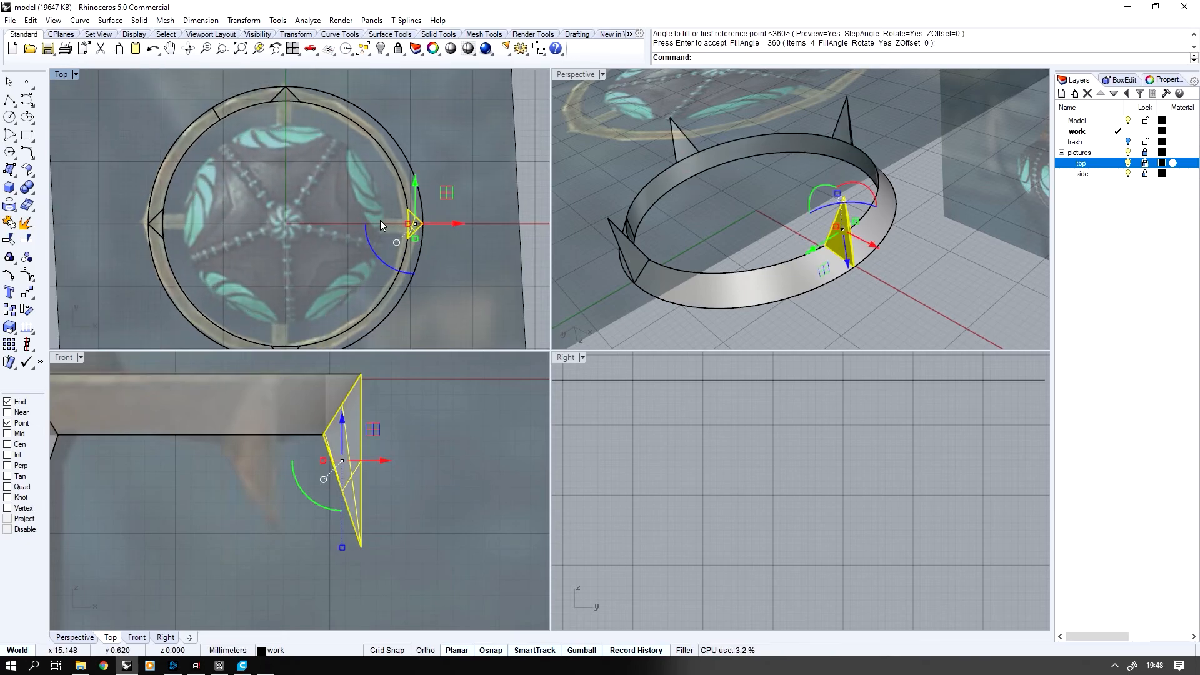
Extract the sloped outer surface from the guard ring's polysurface
{"action": "double_click", "coordinate": [567, 73]}
{"action": "left_click", "coordinate": [469, 365]}
{"action": "right_click_drag", "start_coordinate": [467, 362], "coordinate": [463, 400]}
{"action": "middle_click", "coordinate": [462, 400]}
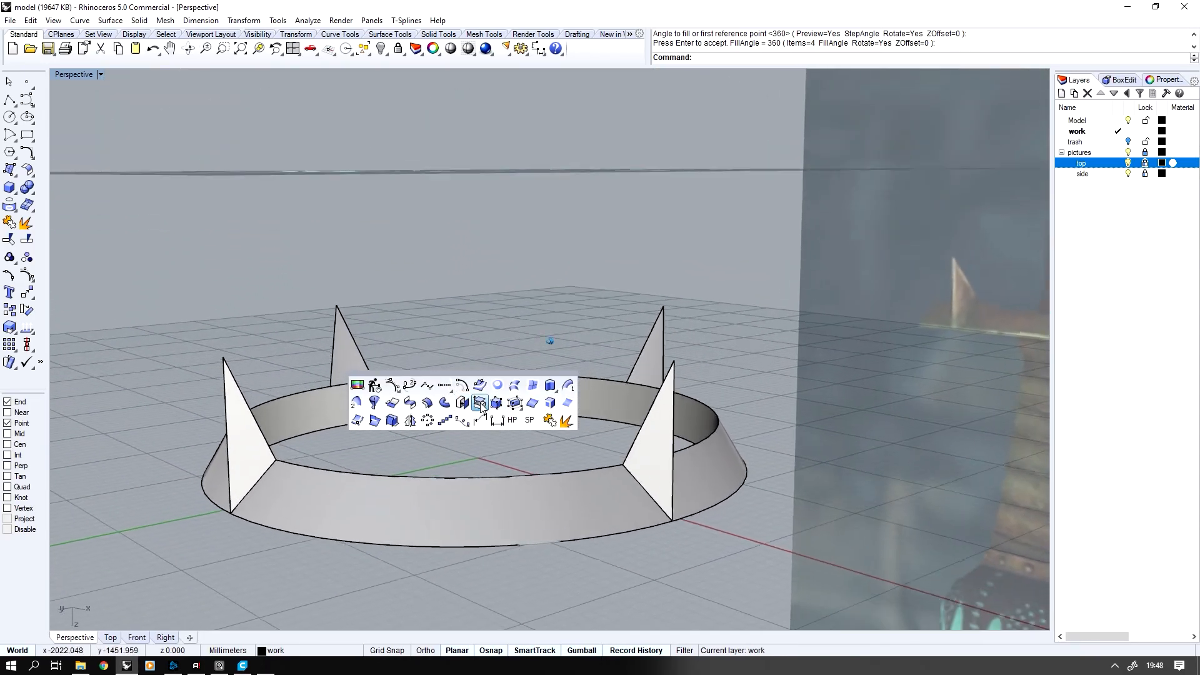
{"action": "left_click", "coordinate": [481, 405]}
{"action": "left_click", "coordinate": [413, 510]}
{"action": "key", "text": "Return"}
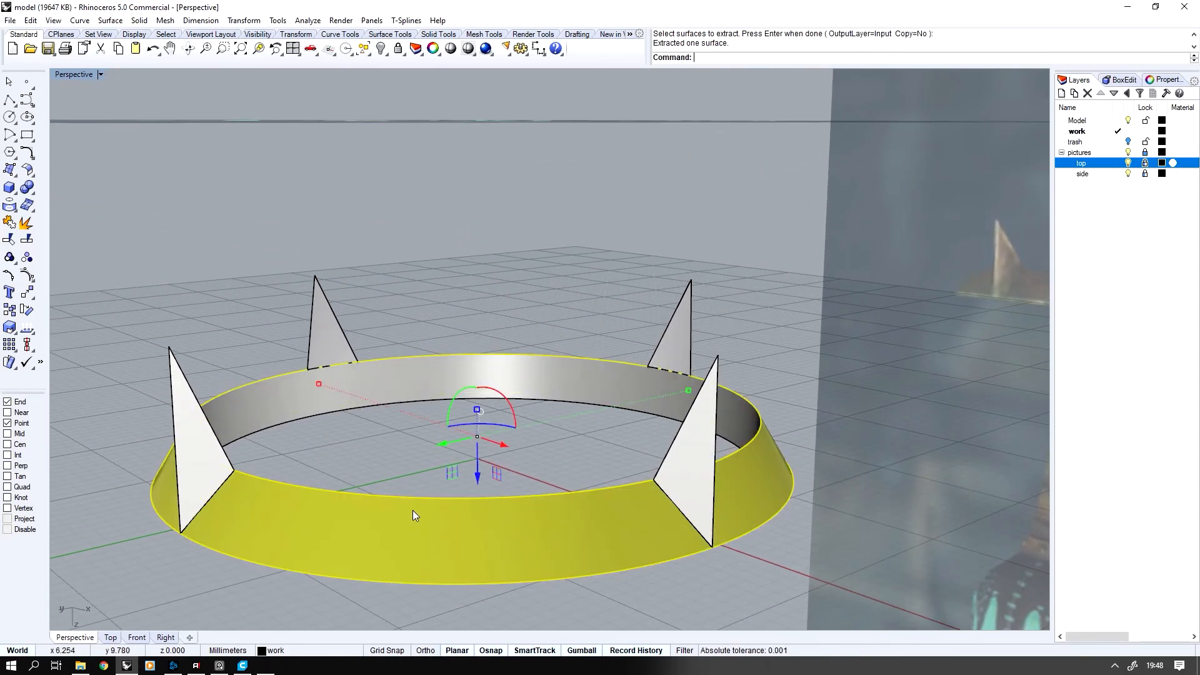
Hide the rest of the ring, leaving the extracted sloped surface and the four spikes visible
{"action": "left_click", "coordinate": [179, 422], "text": "shift"}
{"action": "left_click", "coordinate": [331, 333], "text": "shift"}
{"action": "left_click", "coordinate": [689, 431], "text": "shift"}
{"action": "key", "text": "ctrl+h"}
{"action": "right_click_drag", "start_coordinate": [683, 429], "coordinate": [682, 426]}
{"action": "scroll", "coordinate": [683, 426], "scroll_direction": "up", "scroll_amount": 10}
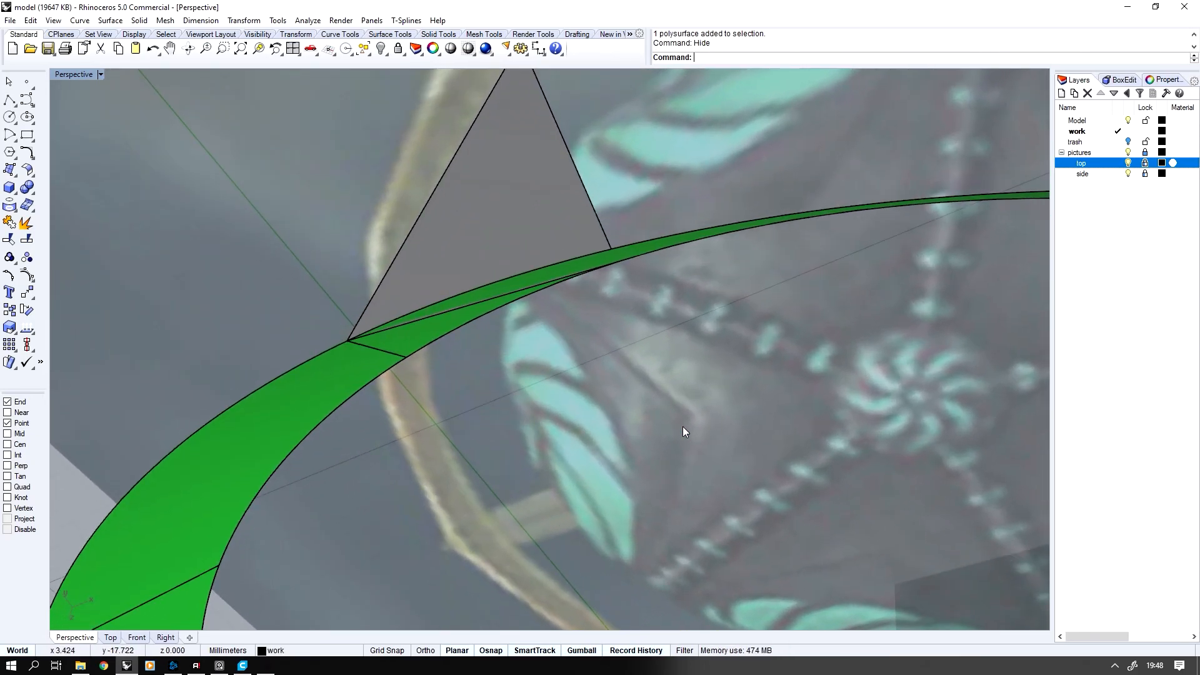
Try to trim the guard ring's sloped surface at a single spike
{"action": "left_click", "coordinate": [680, 236]}
{"action": "right_click_drag", "start_coordinate": [679, 236], "coordinate": [679, 233]}
{"action": "left_click", "coordinate": [10, 240]}
{"action": "left_click", "coordinate": [464, 349]}
{"action": "right_click_drag", "start_coordinate": [464, 349], "coordinate": [464, 348]}
{"action": "key", "text": "ctrl+z"}
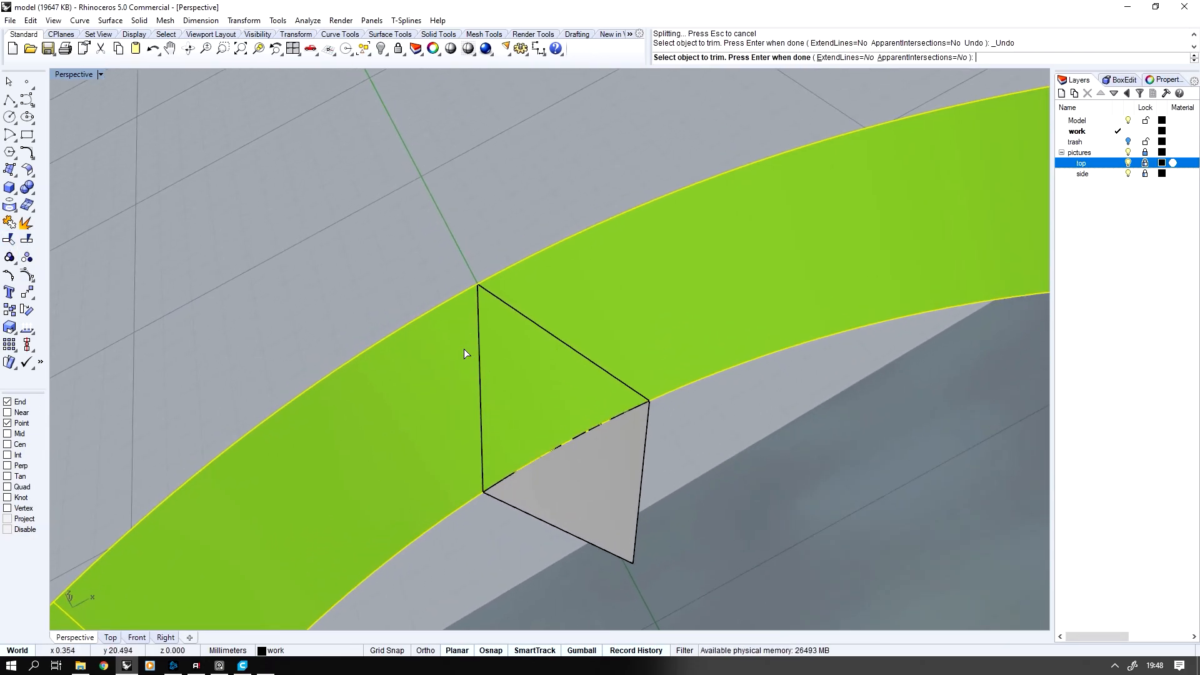
{"action": "key", "text": "Return"}
{"action": "scroll", "coordinate": [558, 271], "scroll_direction": "down", "scroll_amount": 10}
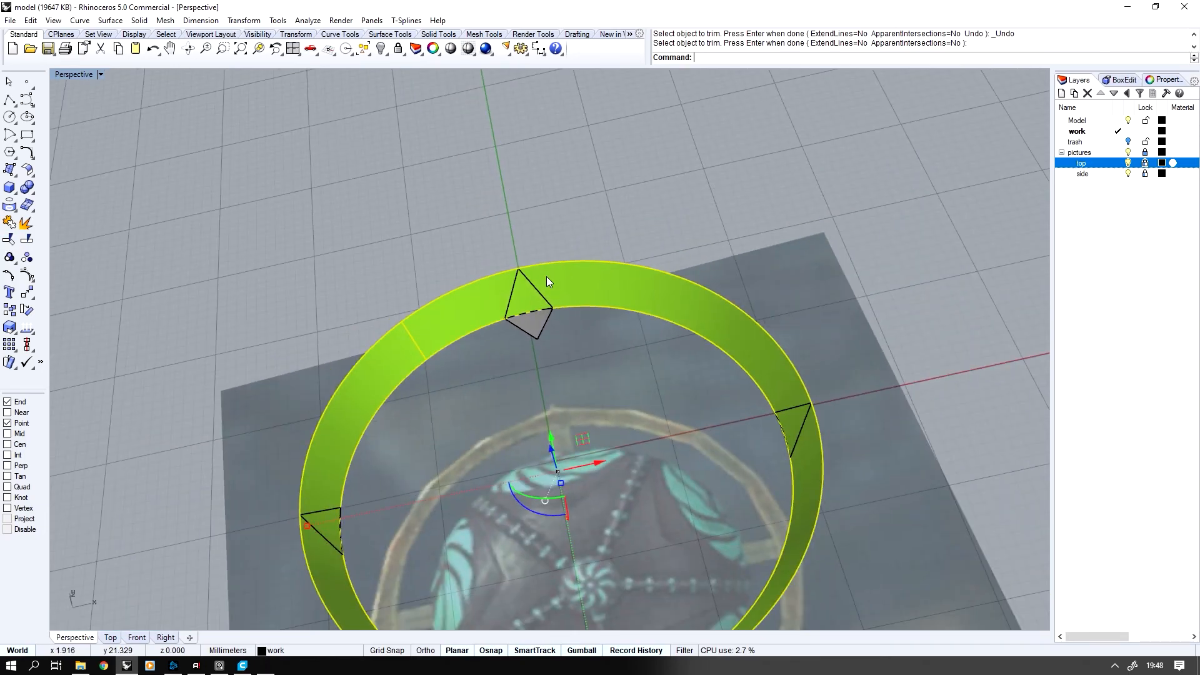
Try to trim the sloped ring surface using all four spikes as cutting objects
{"action": "right_click_drag", "start_coordinate": [526, 282], "coordinate": [525, 282]}
{"action": "left_click", "coordinate": [794, 324]}
{"action": "right_click_drag", "start_coordinate": [871, 319], "coordinate": [871, 319]}
{"action": "left_click_drag", "start_coordinate": [870, 320], "coordinate": [248, 348]}
{"action": "right_click_drag", "start_coordinate": [248, 348], "coordinate": [248, 348]}
{"action": "left_click", "coordinate": [6, 238]}
{"action": "left_click", "coordinate": [537, 384]}
{"action": "right_click_drag", "start_coordinate": [536, 384], "coordinate": [536, 384]}
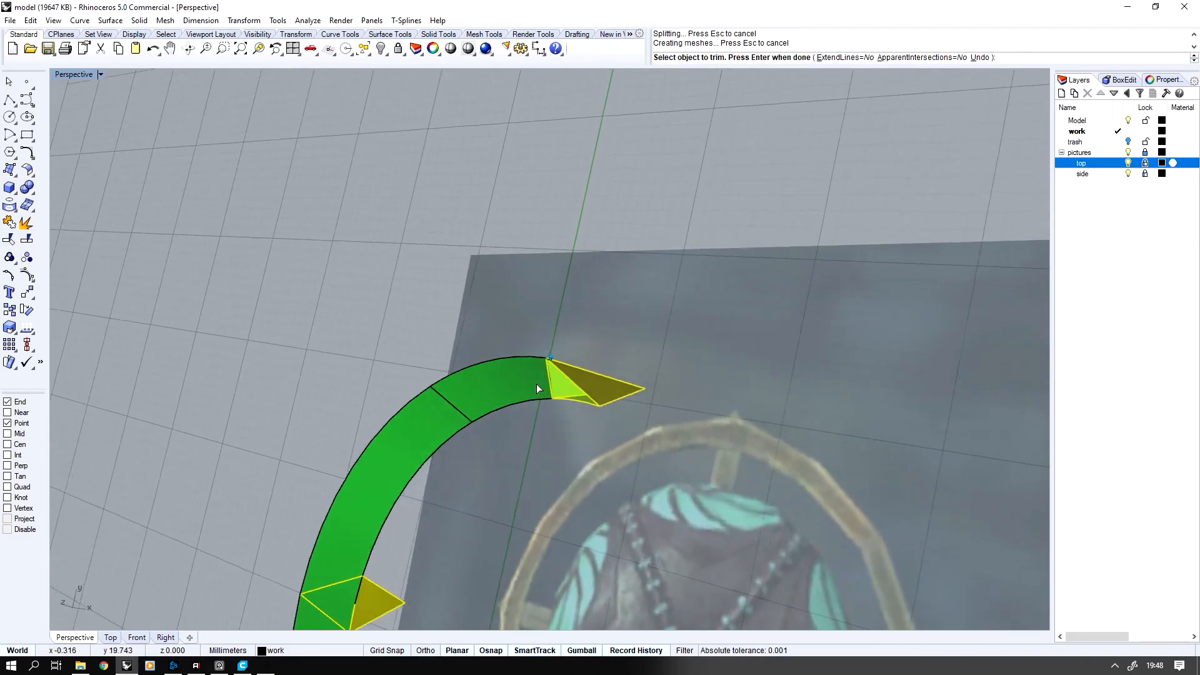
{"action": "key", "text": "ctrl+z"}
Trim the ring surface patch out from under one spike and delete the spike on the positive Y axis
{"action": "mouse_move", "coordinate": [537, 384]}
{"action": "right_mouse_down"}
{"action": "mouse_move", "coordinate": [492, 480]}
{"action": "mouse_move", "coordinate": [471, 410]}
{"action": "mouse_move", "coordinate": [480, 334]}
{"action": "mouse_move", "coordinate": [466, 340]}
{"action": "right_mouse_up"}
{"action": "left_click", "coordinate": [480, 334]}
{"action": "right_click_drag", "start_coordinate": [346, 354], "coordinate": [301, 508]}
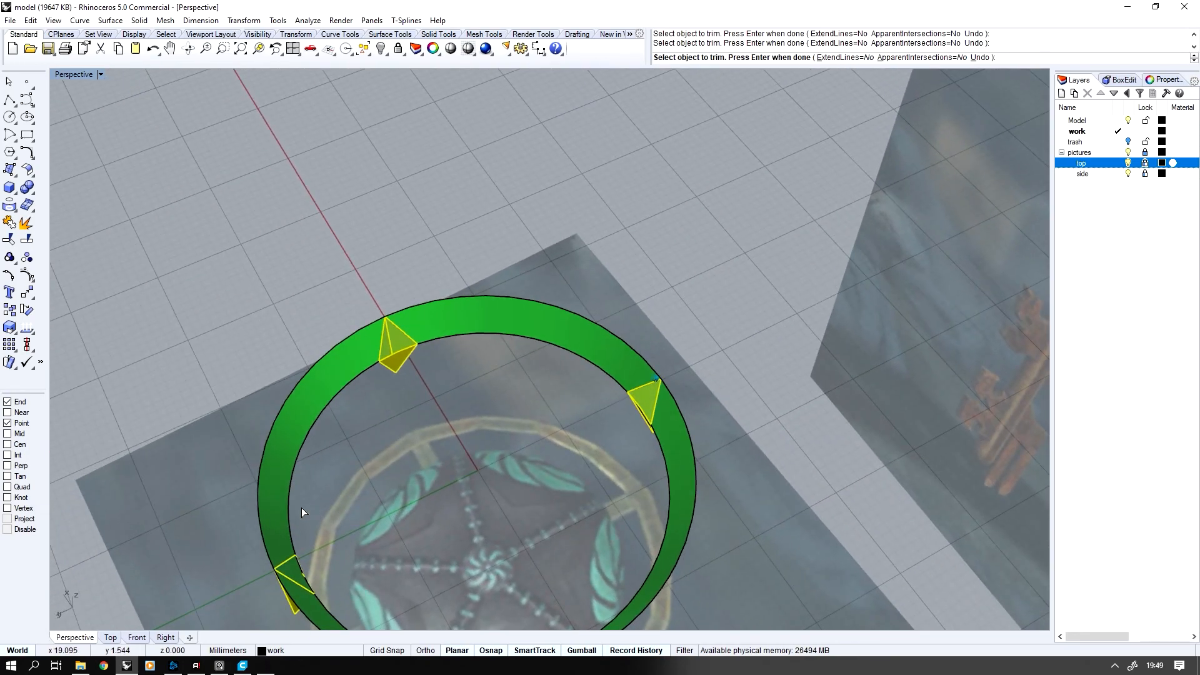
{"action": "left_click", "coordinate": [294, 567]}
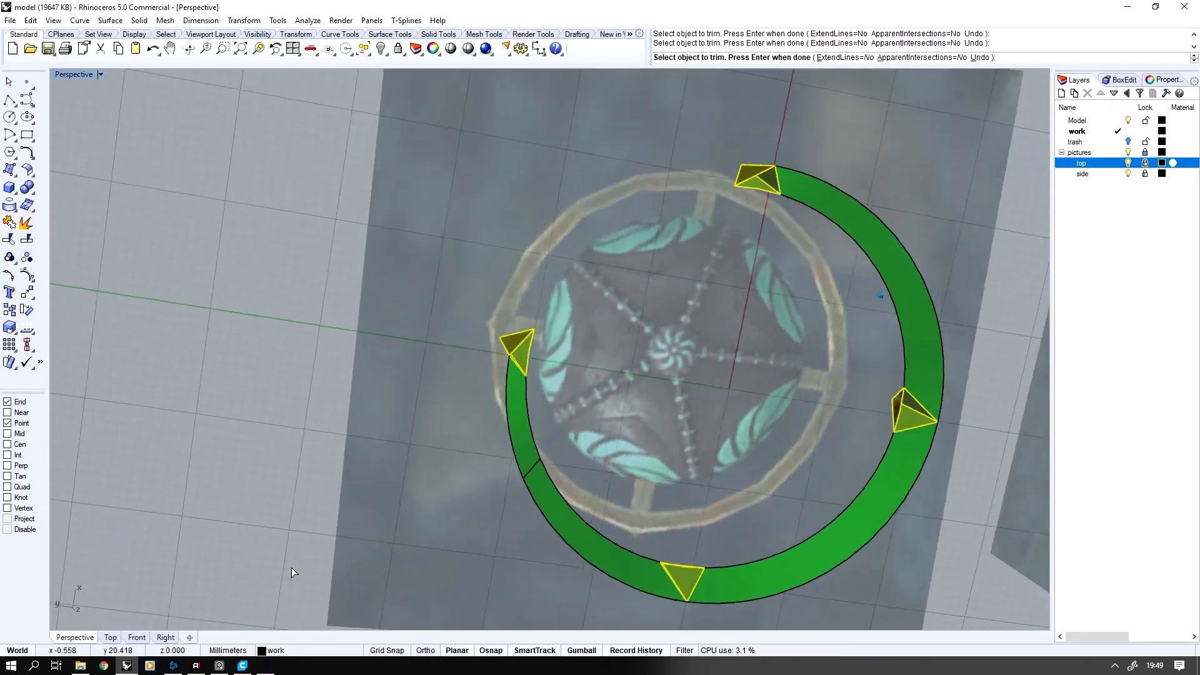
{"action": "key", "text": "ctrl+z"}
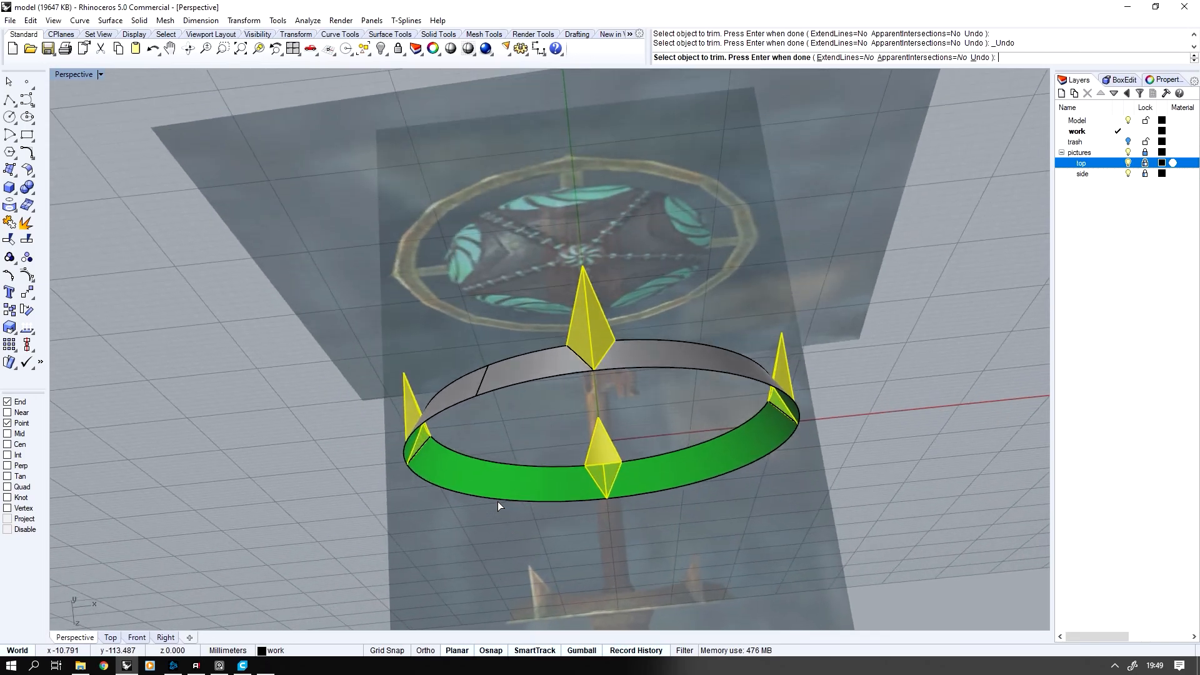
{"action": "key", "text": "Return"}
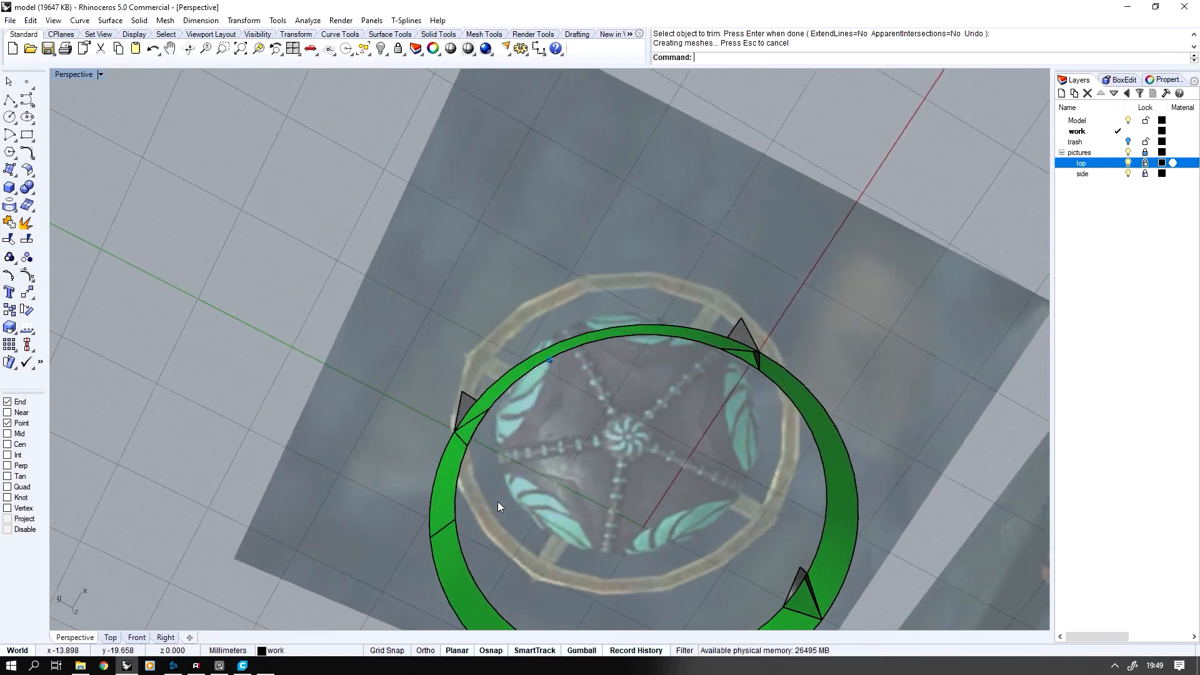
{"action": "left_click", "coordinate": [466, 354]}
{"action": "key", "text": "Delete"}
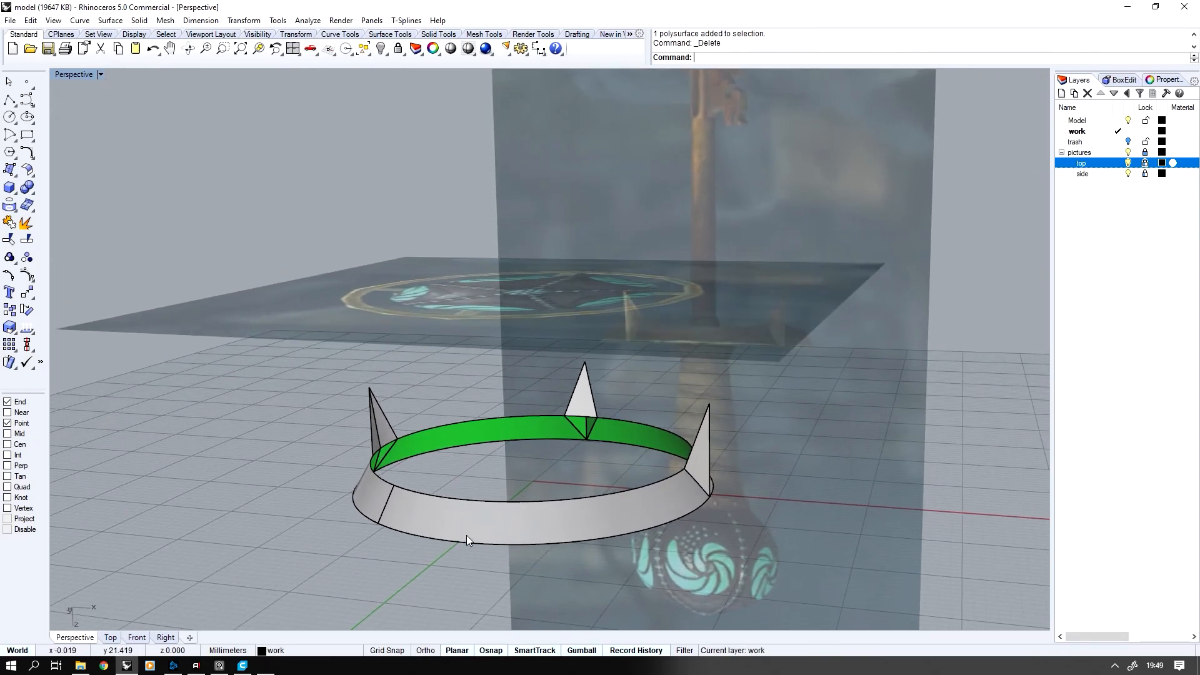
Draw a straight polyline from the origin along the positive X axis, extending past the guard ring
{"action": "double_click", "coordinate": [69, 75]}
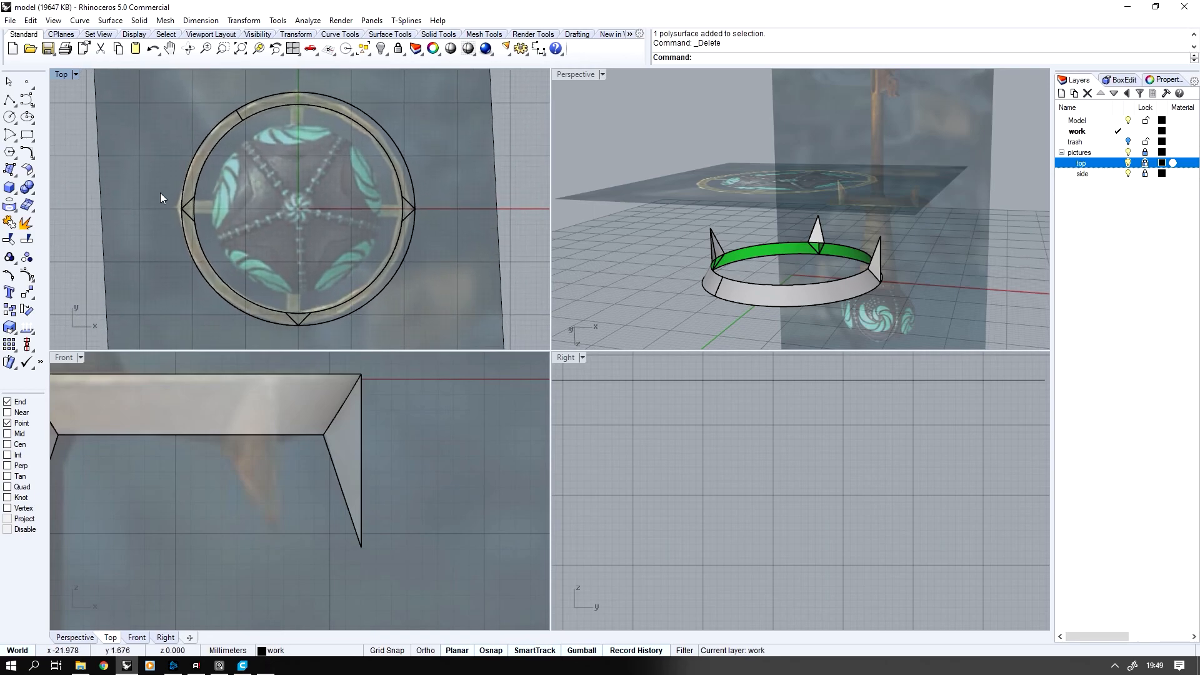
{"action": "left_click", "coordinate": [11, 99]}
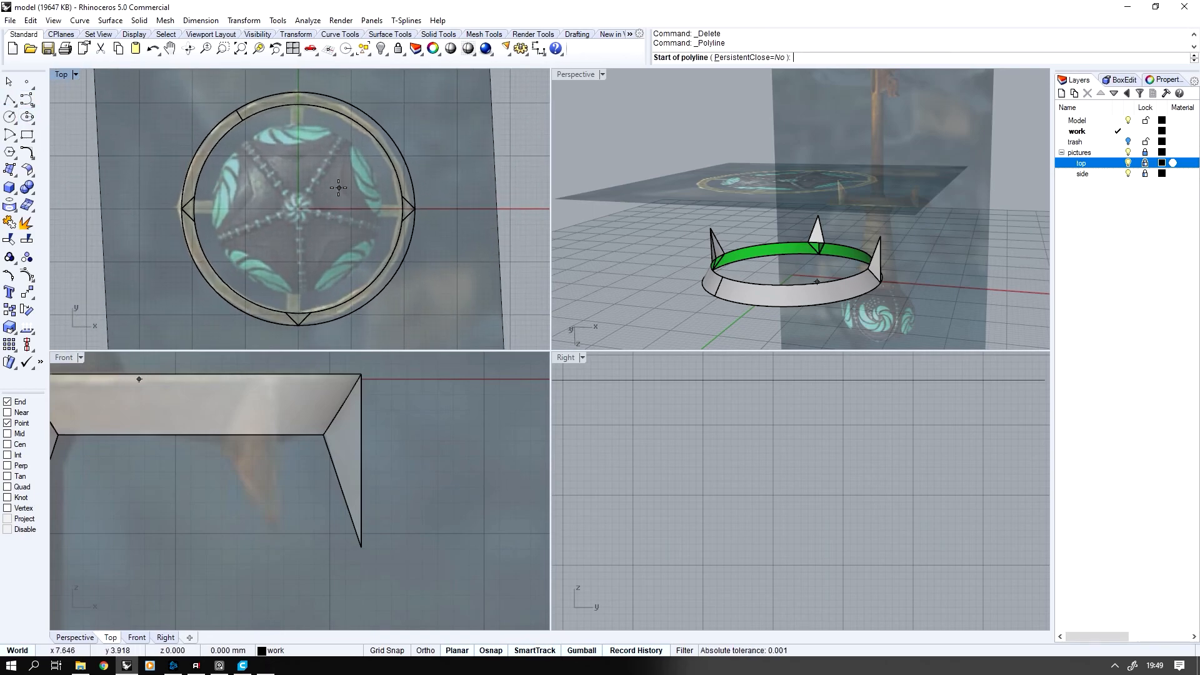
{"action": "type", "text": "0"}
{"action": "key", "text": "Return"}
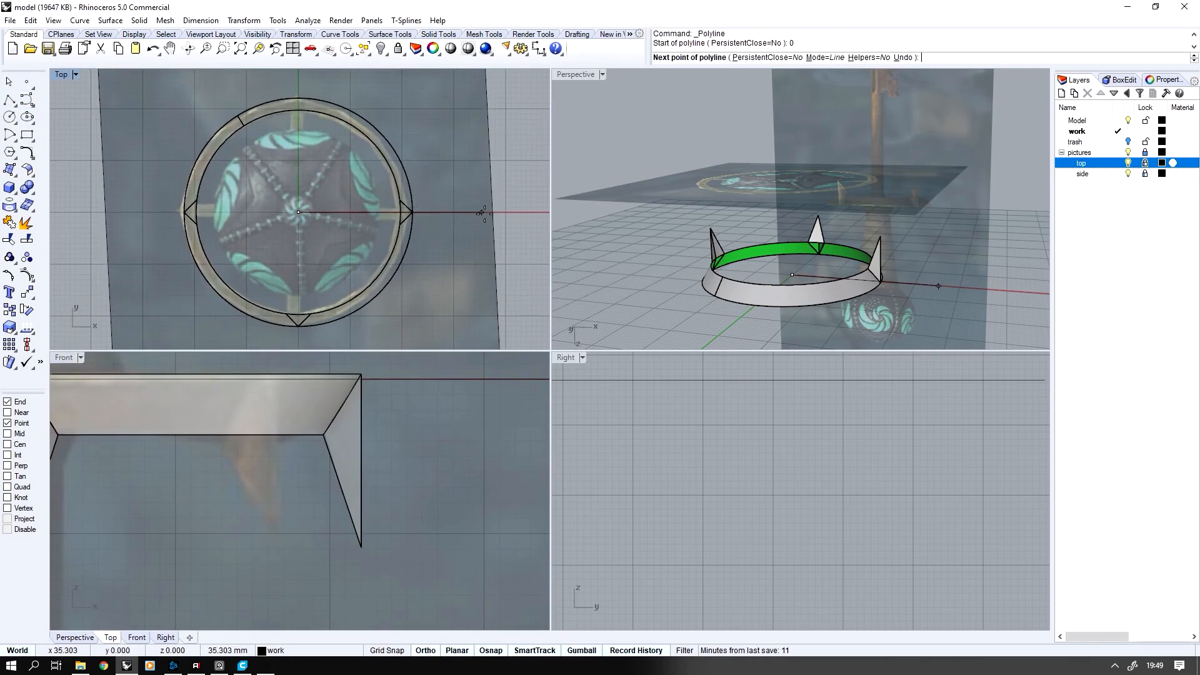
{"action": "left_click", "coordinate": [529, 232], "text": "shift"}
{"action": "right_click", "coordinate": [528, 232]}
{"action": "left_click", "coordinate": [517, 214]}
{"action": "scroll", "coordinate": [438, 232], "scroll_direction": "up", "scroll_amount": 1}
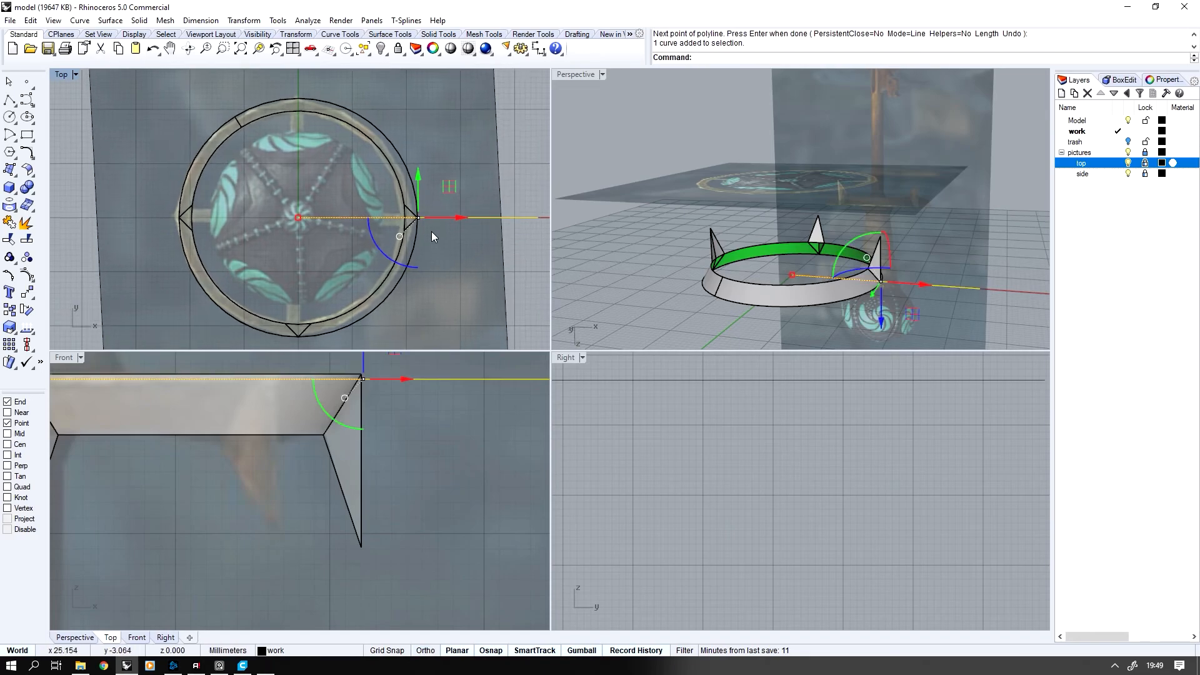
Rotate the line 45 degrees about the origin
{"action": "left_click", "coordinate": [28, 310]}
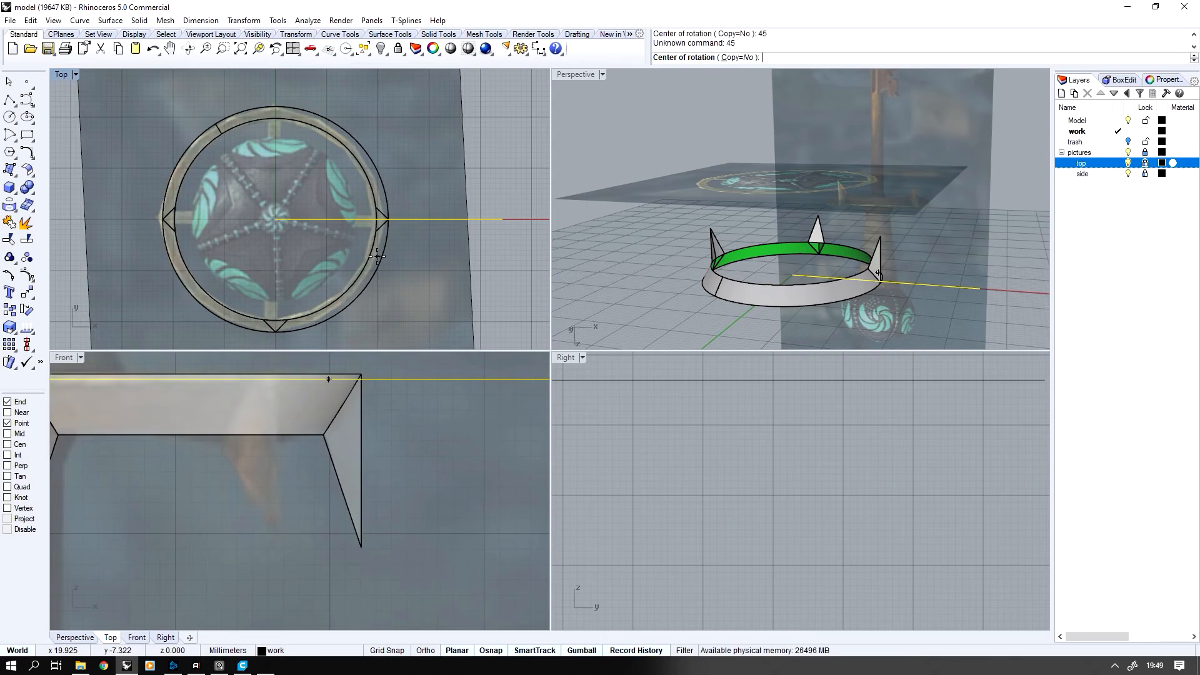
{"action": "type", "text": "0"}
{"action": "key", "text": "Return"}
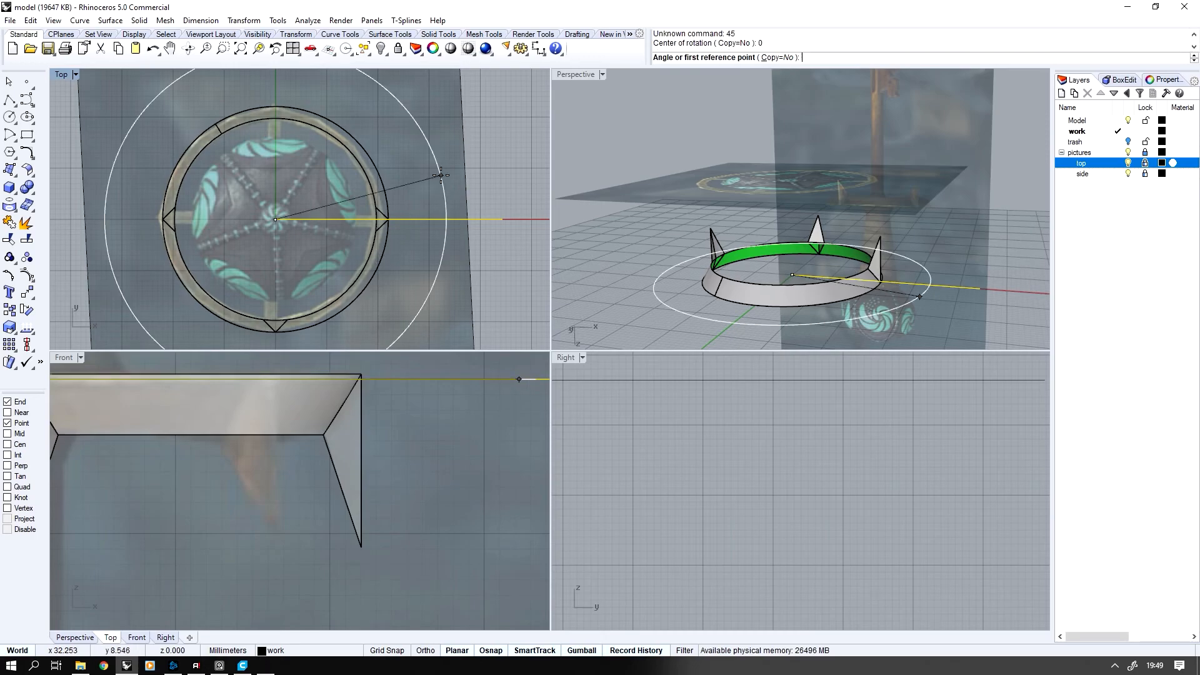
{"action": "key", "text": "Return"}
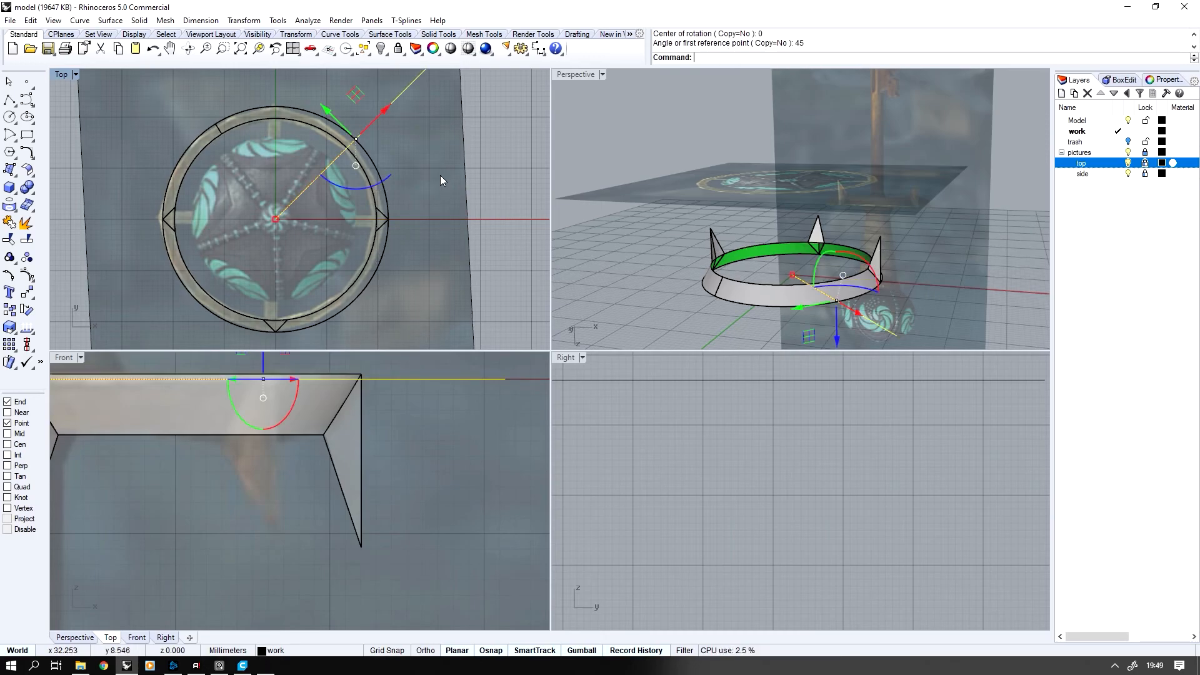
Mirror the 45-degree line across the X axis through the origin, keeping the original
{"action": "middle_click", "coordinate": [426, 182]}
{"action": "left_click", "coordinate": [398, 203]}
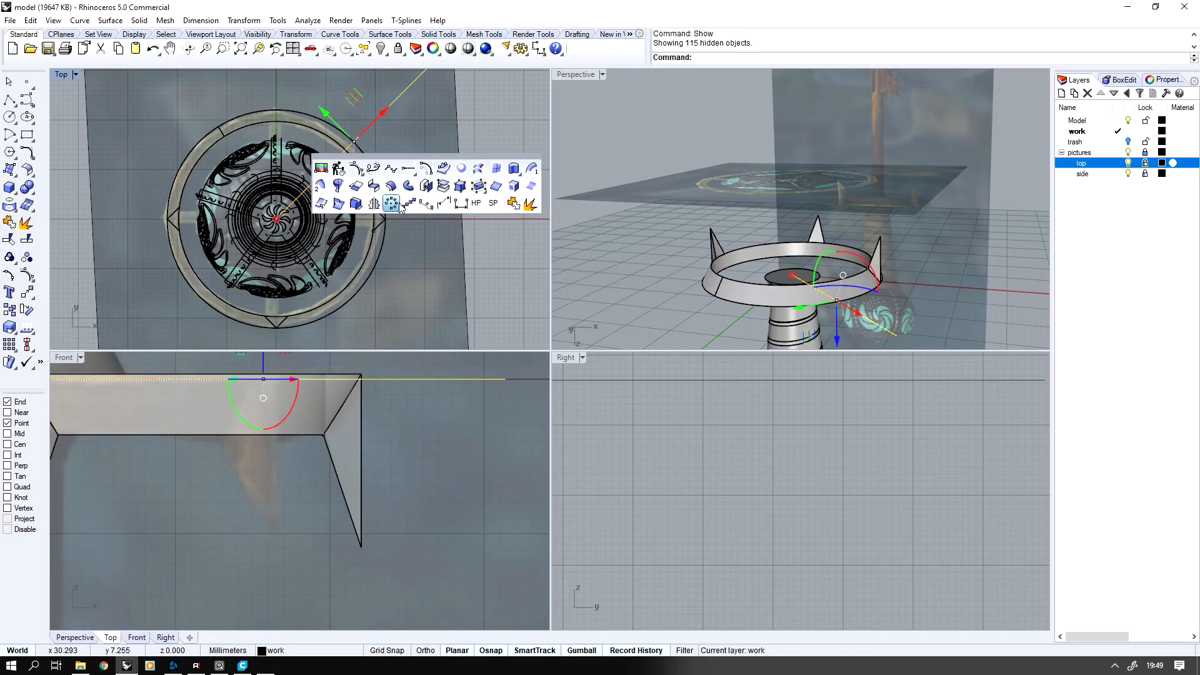
{"action": "key", "text": "ctrl+z"}
{"action": "left_click", "coordinate": [411, 85]}
{"action": "middle_click", "coordinate": [426, 143]}
{"action": "scroll", "coordinate": [375, 162], "scroll_direction": "up", "scroll_amount": 1}
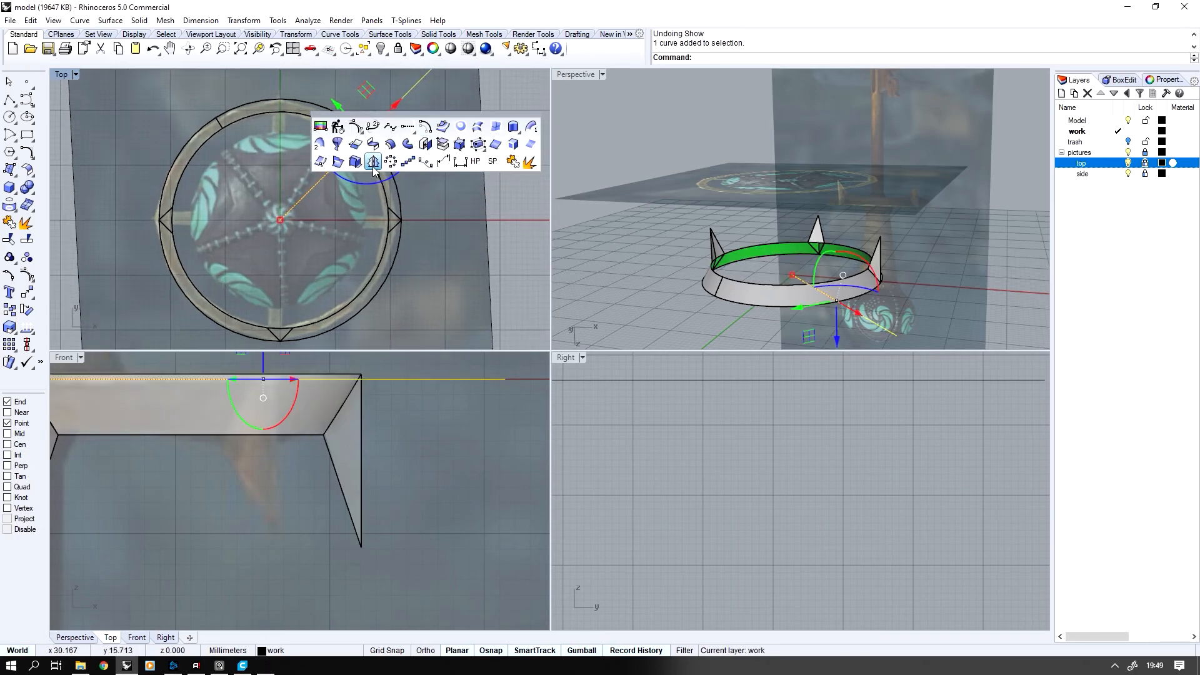
{"action": "left_click", "coordinate": [374, 162]}
{"action": "left_click", "coordinate": [280, 220]}
{"action": "left_click", "coordinate": [337, 220]}
{"action": "scroll", "coordinate": [350, 217], "scroll_direction": "down", "scroll_amount": 3}
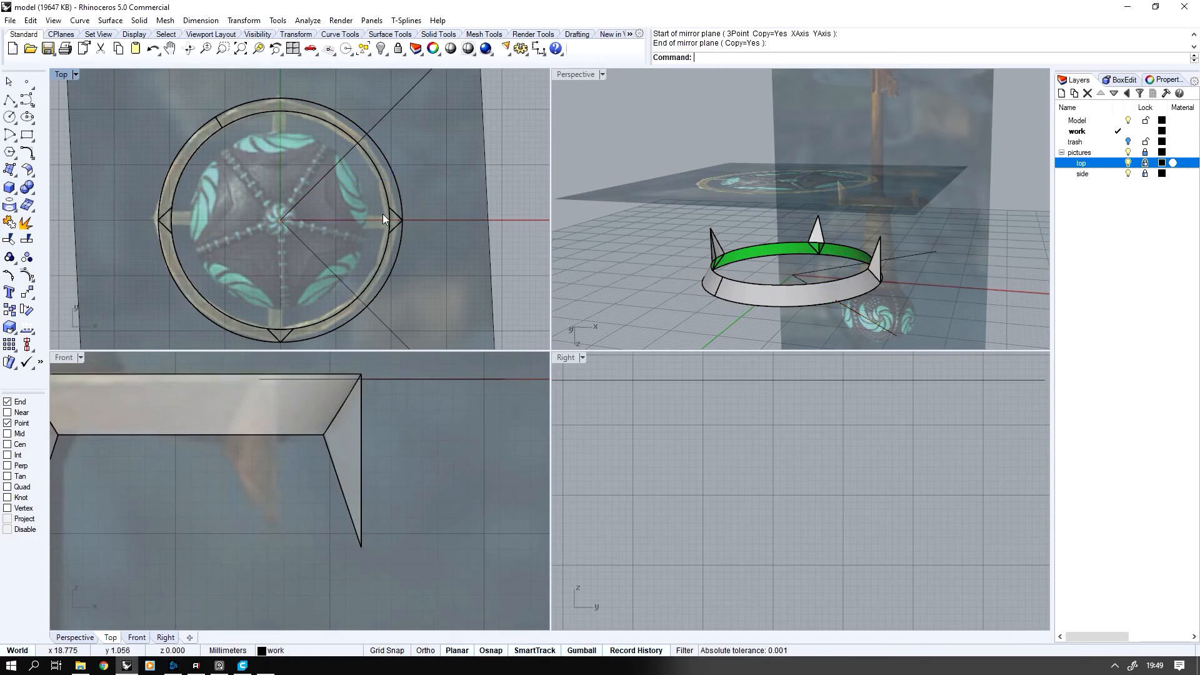
Trim the sloped ring surface with the two diagonal lines, removing the arc beyond the upper line
{"action": "left_click_drag", "start_coordinate": [384, 142], "coordinate": [382, 143]}
{"action": "left_click", "coordinate": [364, 293], "text": "shift"}
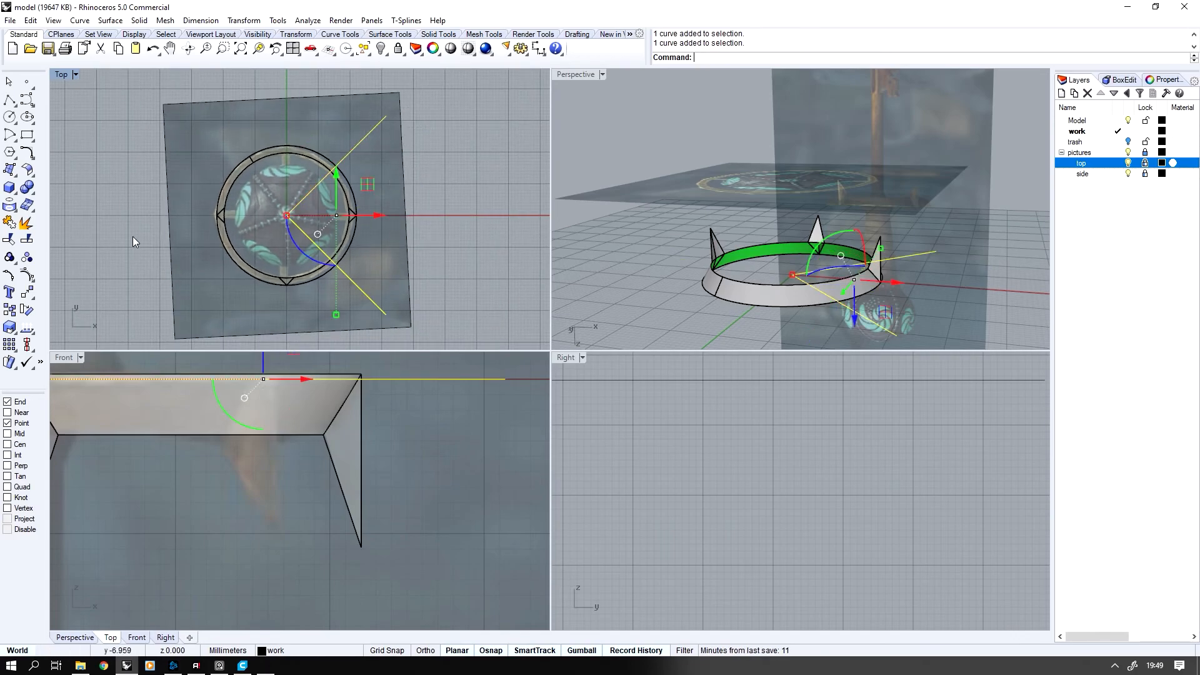
{"action": "left_click", "coordinate": [9, 239]}
{"action": "scroll", "coordinate": [130, 214], "scroll_direction": "up", "scroll_amount": 1}
{"action": "left_click", "coordinate": [261, 161]}
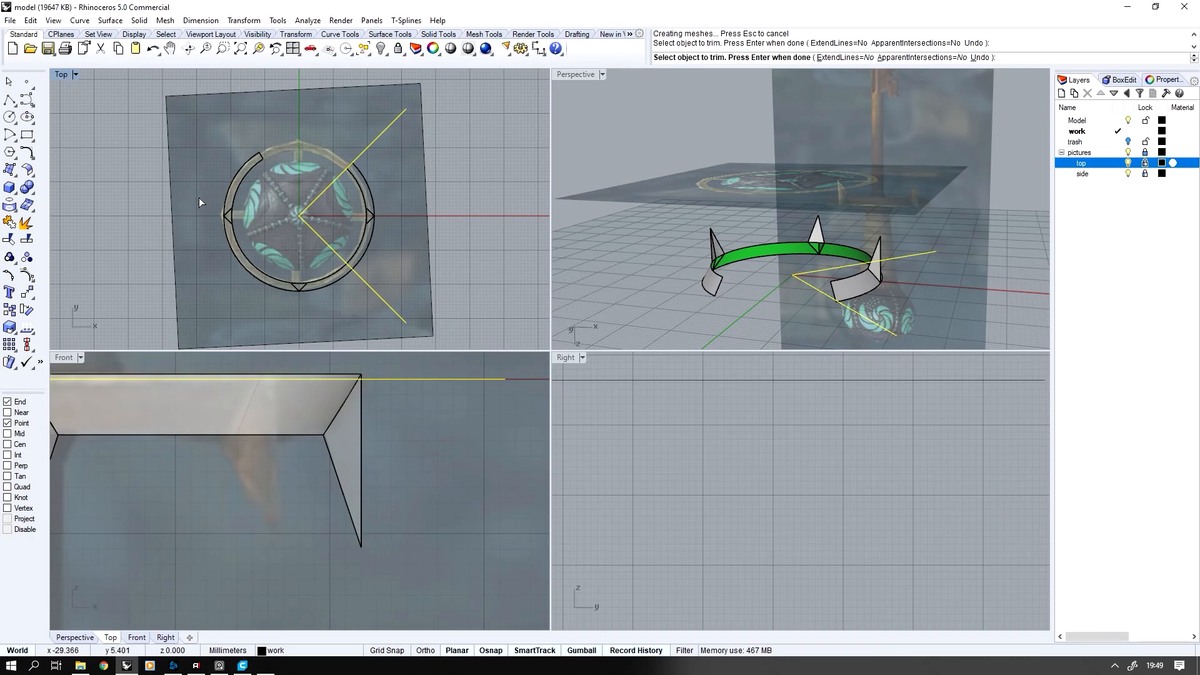
{"action": "right_click_drag", "start_coordinate": [669, 245], "coordinate": [679, 260]}
{"action": "scroll", "coordinate": [679, 260], "scroll_direction": "up", "scroll_amount": 3}
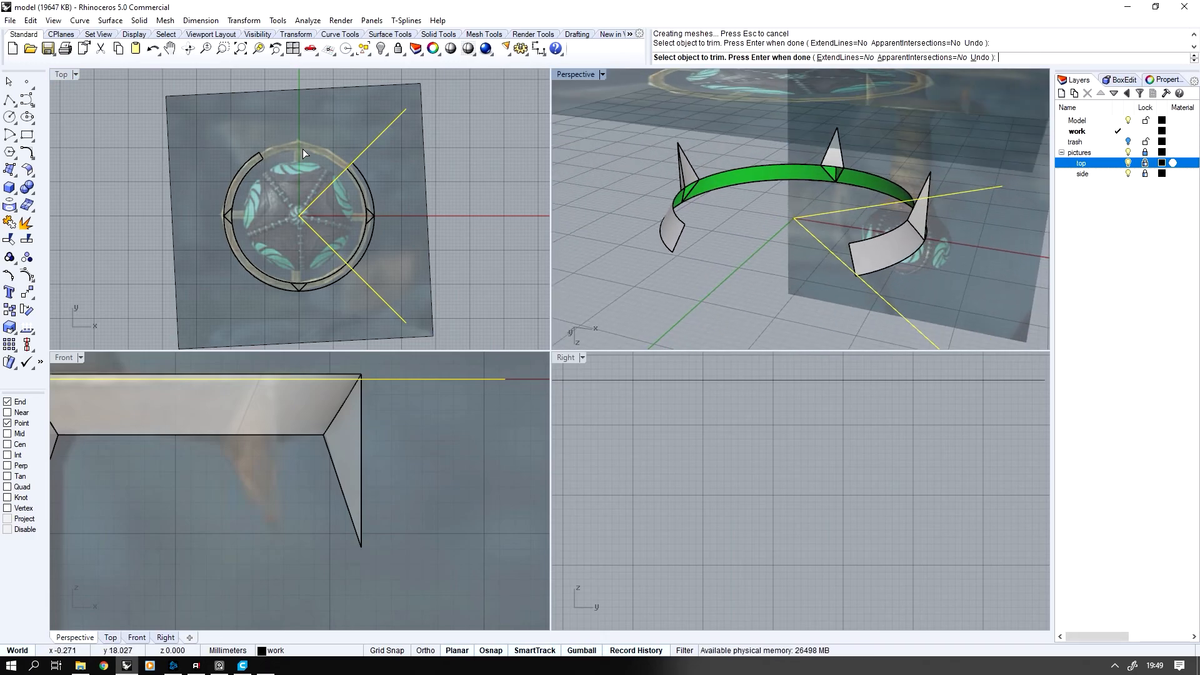
{"action": "key", "text": "Return"}
Extrude the two diagonal lines into vertical walls that cut through the ring
{"action": "right_click_drag", "start_coordinate": [808, 269], "coordinate": [761, 255]}
{"action": "left_click_drag", "start_coordinate": [939, 190], "coordinate": [865, 274]}
{"action": "right_click_drag", "start_coordinate": [865, 241], "coordinate": [862, 226]}
{"action": "left_click_drag", "start_coordinate": [818, 256], "coordinate": [820, 305]}
{"action": "left_click_drag", "start_coordinate": [819, 305], "coordinate": [817, 218]}
{"action": "key", "text": "Escape"}
{"action": "right_click_drag", "start_coordinate": [816, 231], "coordinate": [817, 231]}
{"action": "left_click", "coordinate": [821, 162]}
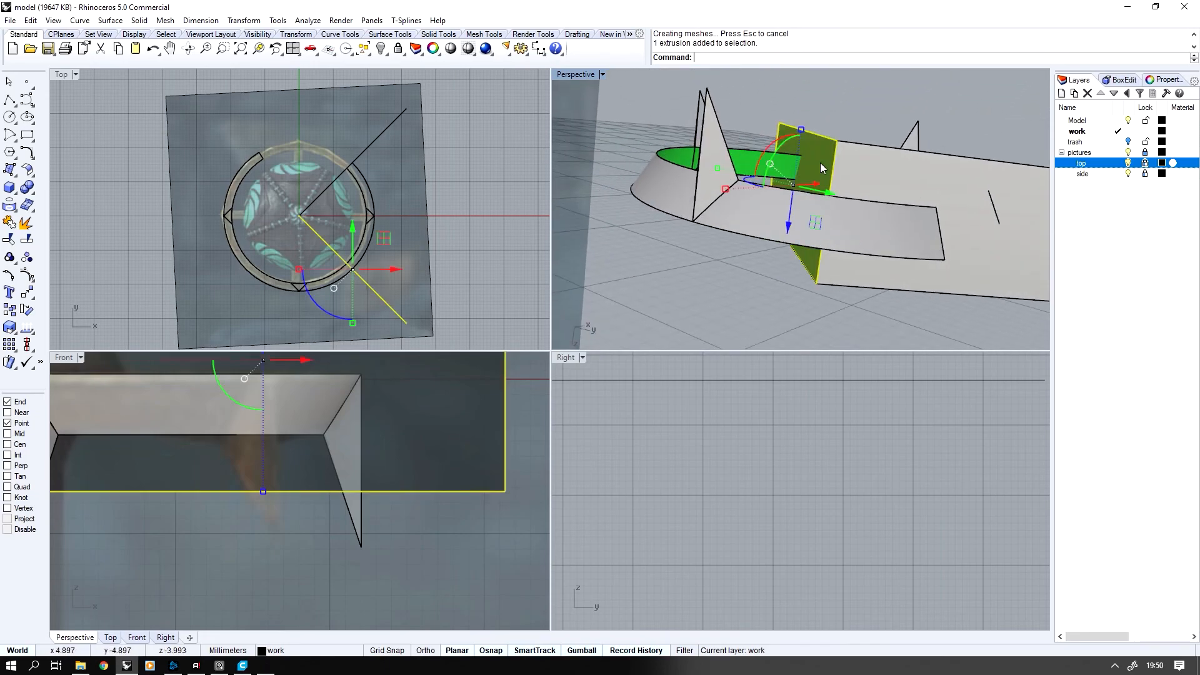
Trim the ring surface with the wall and delete the remaining parts outside the quarter around the positive X spike
{"action": "left_click", "coordinate": [9, 239]}
{"action": "left_click", "coordinate": [663, 182]}
{"action": "right_click", "coordinate": [662, 181]}
{"action": "left_click_drag", "start_coordinate": [663, 181], "coordinate": [585, 280]}
{"action": "key", "text": "Delete"}
Delete the two vertical cutting walls
{"action": "left_click", "coordinate": [766, 223]}
{"action": "left_click", "coordinate": [722, 239], "text": "shift"}
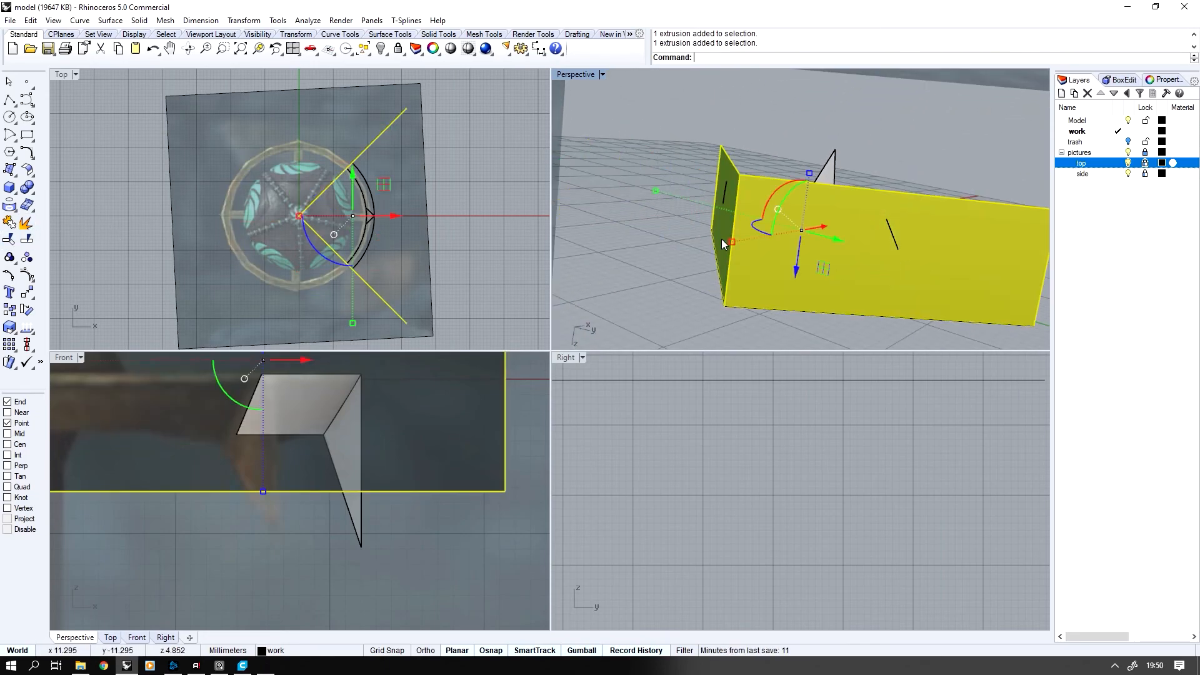
{"action": "key", "text": "Delete"}
Polar array the quarter ring segment with its spike around the origin, 4 items over 360 degrees
{"action": "left_click_drag", "start_coordinate": [883, 171], "coordinate": [776, 242]}
{"action": "middle_click", "coordinate": [286, 228]}
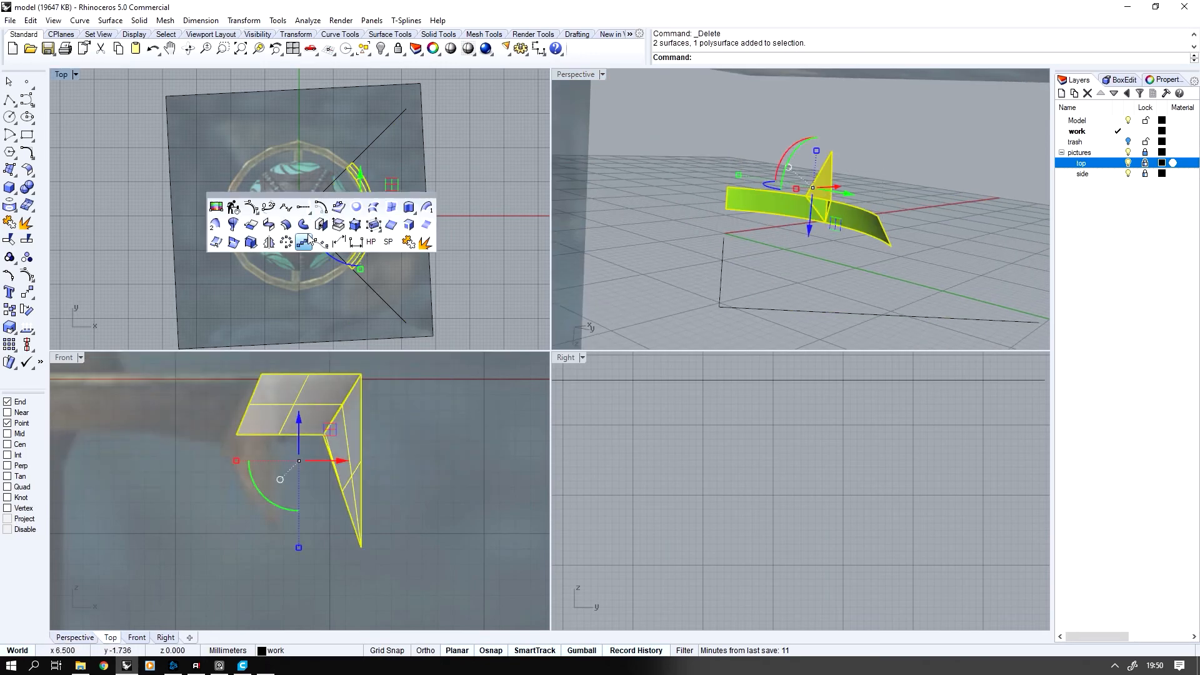
{"action": "left_click", "coordinate": [290, 238]}
{"action": "type", "text": "0"}
{"action": "key", "text": "Return"}
{"action": "key", "text": "Return"}
{"action": "key", "text": "Return"}
Delete one of the diagonal construction lines
{"action": "left_click", "coordinate": [756, 270]}
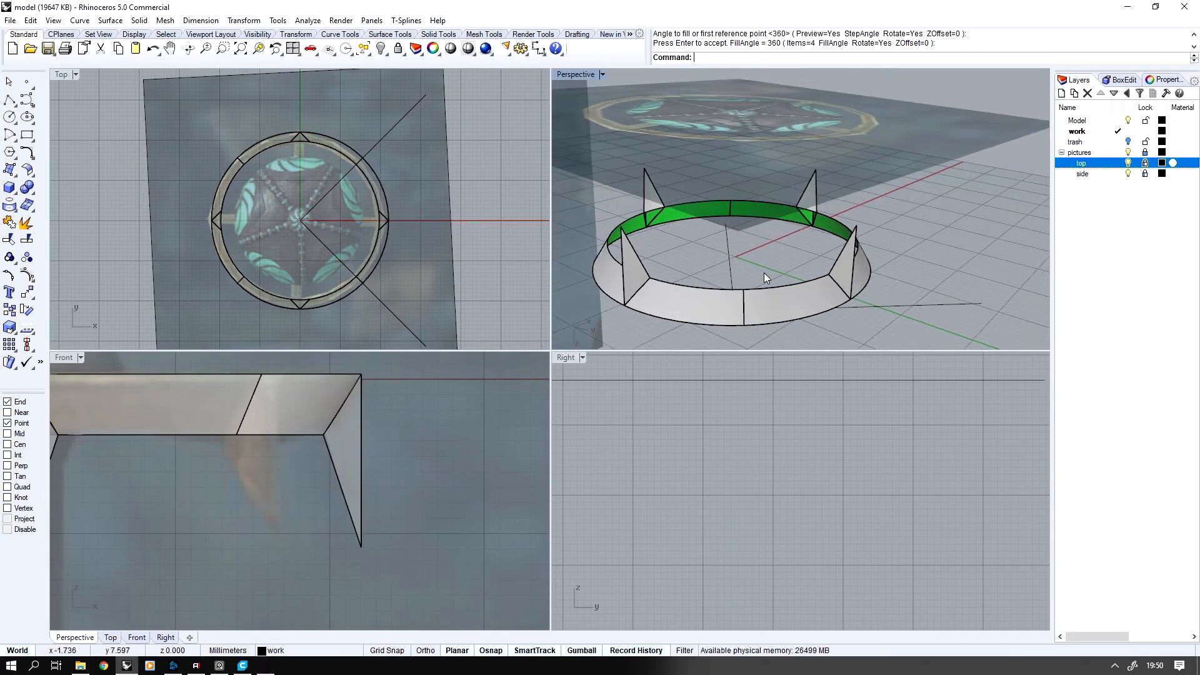
{"action": "left_click", "coordinate": [937, 305]}
{"action": "key", "text": "Delete"}
Join the arrayed ring segments and spikes, and show all hidden objects again
{"action": "scroll", "coordinate": [942, 327], "scroll_direction": "down", "scroll_amount": 2}
{"action": "left_click_drag", "start_coordinate": [939, 324], "coordinate": [588, 150]}
{"action": "left_click", "coordinate": [9, 222]}
{"action": "right_click_drag", "start_coordinate": [765, 206], "coordinate": [765, 206]}
{"action": "key", "text": "ctrl+alt+h"}
{"action": "scroll", "coordinate": [765, 206], "scroll_direction": "up", "scroll_amount": 4}
Join the spiked outer surface with the rest of the guard ring
{"action": "left_click", "coordinate": [880, 297]}
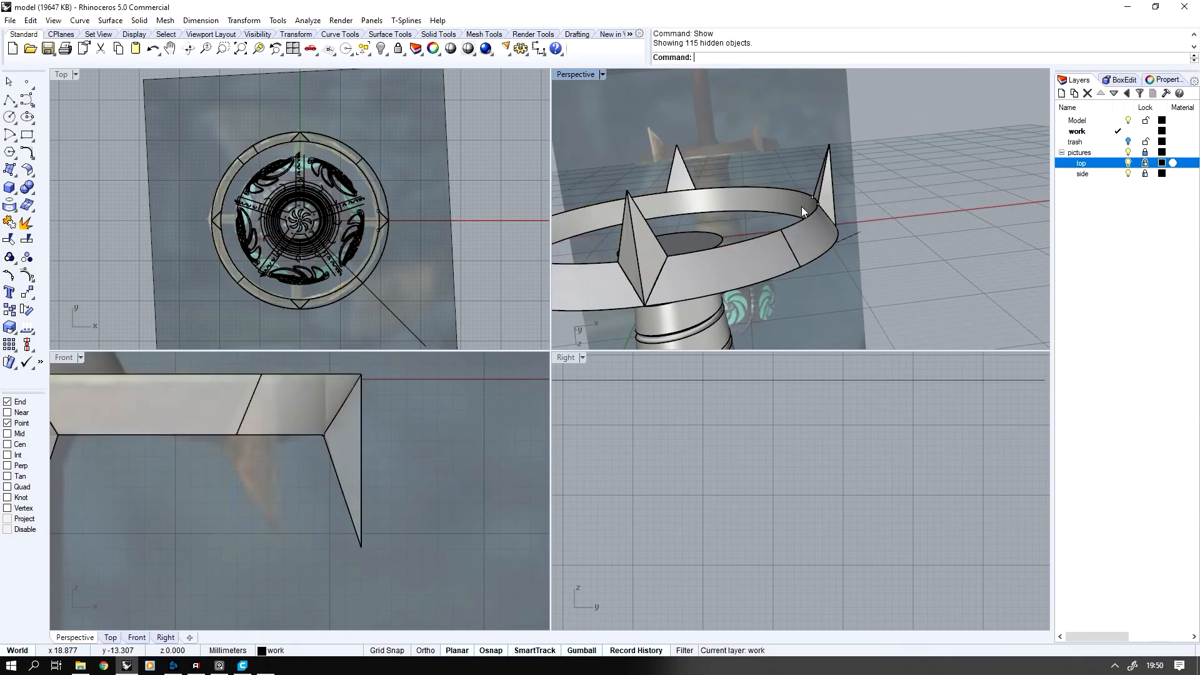
{"action": "left_click", "coordinate": [776, 198]}
{"action": "left_click", "coordinate": [813, 244], "text": "shift"}
{"action": "scroll", "coordinate": [813, 243], "scroll_direction": "down", "scroll_amount": 4}
{"action": "right_click_drag", "start_coordinate": [812, 244], "coordinate": [812, 243]}
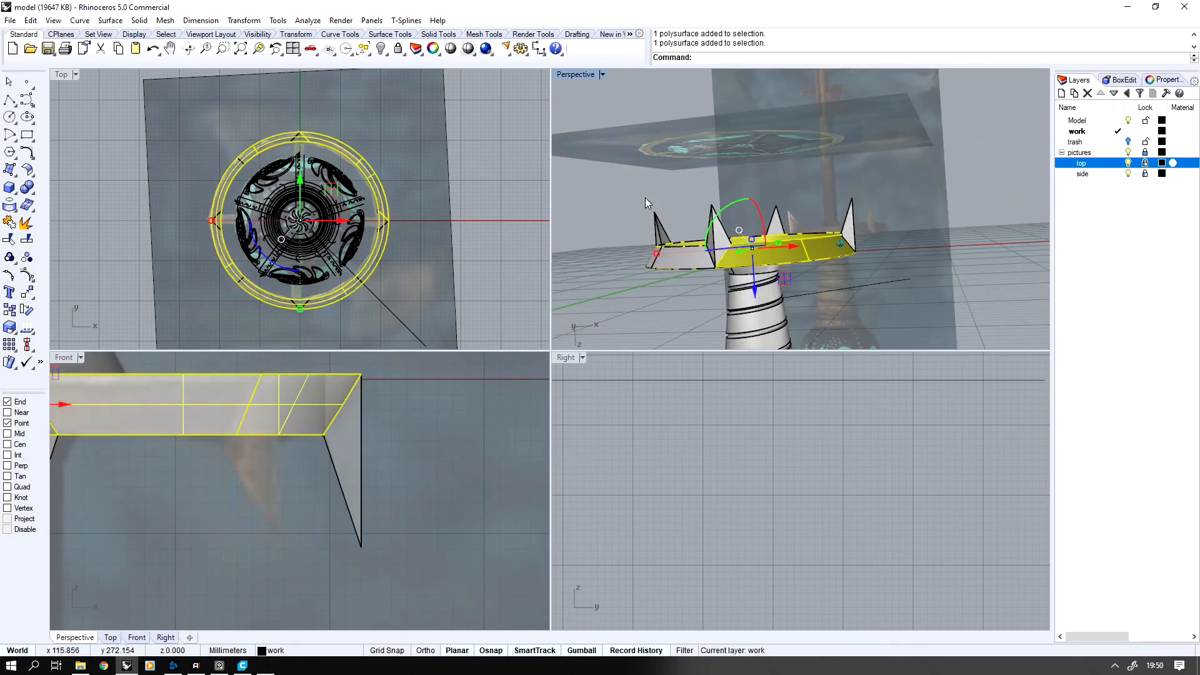
{"action": "left_click_drag", "start_coordinate": [645, 197], "coordinate": [944, 302]}
{"action": "left_click", "coordinate": [10, 223]}
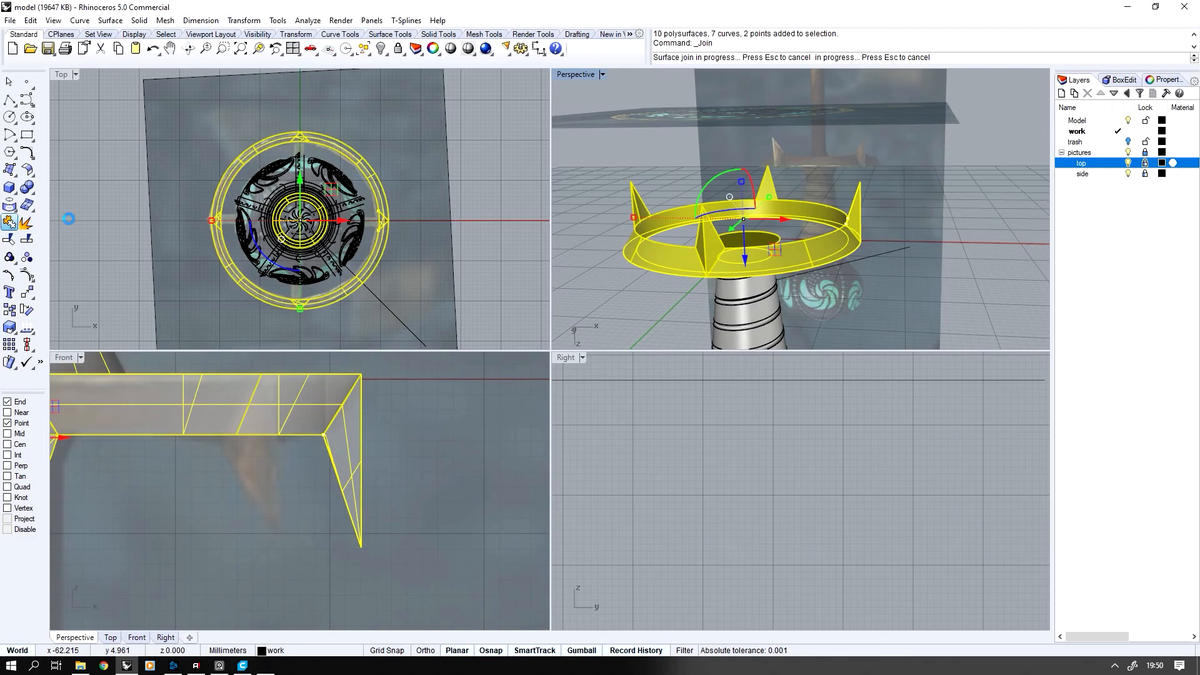
Delete the leftover diagonal construction line beside the guard ring
{"action": "left_click", "coordinate": [835, 220]}
{"action": "right_click_drag", "start_coordinate": [855, 205], "coordinate": [856, 205]}
{"action": "left_click", "coordinate": [869, 214]}
{"action": "key", "text": "Delete"}
{"action": "right_click_drag", "start_coordinate": [875, 262], "coordinate": [871, 270]}
{"action": "scroll", "coordinate": [415, 240], "scroll_direction": "up", "scroll_amount": 10}
{"action": "key", "text": "F9"}
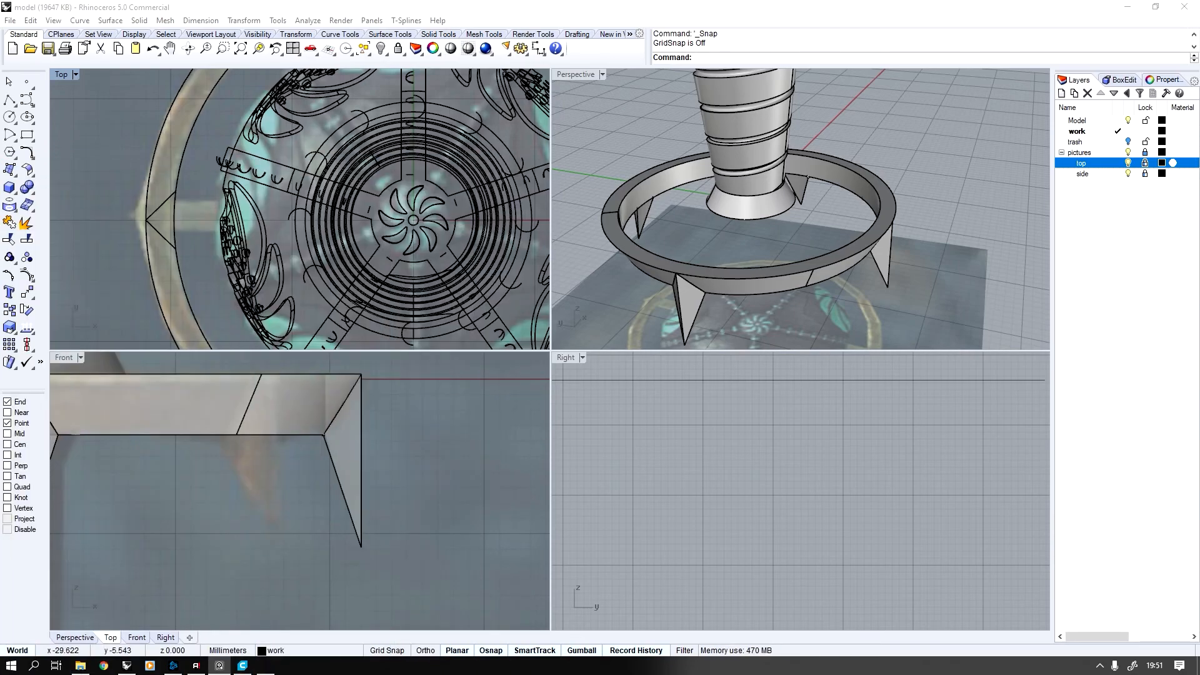
Hide the whole model and draw a narrow rectangle centred on the origin, about 2.7 mm wide and 34 mm long
{"action": "scroll", "coordinate": [280, 238], "scroll_direction": "down", "scroll_amount": 6}
{"action": "key", "text": "ctrl+a"}
{"action": "key", "text": "ctrl+h"}
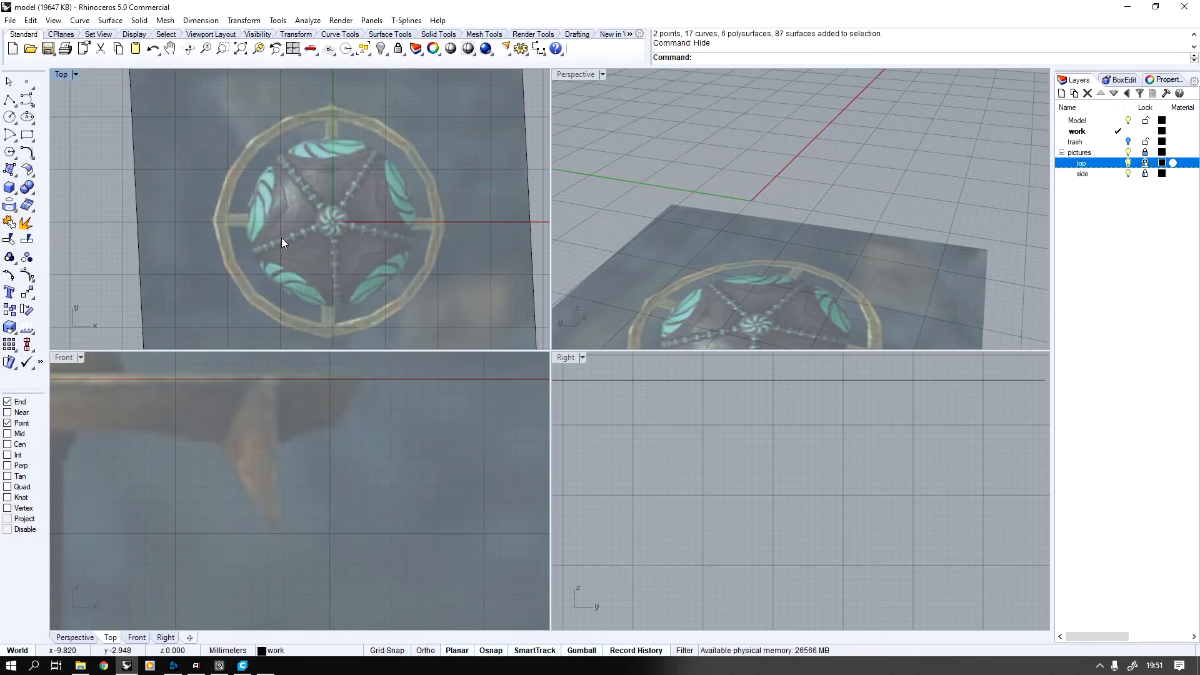
{"action": "scroll", "coordinate": [282, 237], "scroll_direction": "up", "scroll_amount": 1}
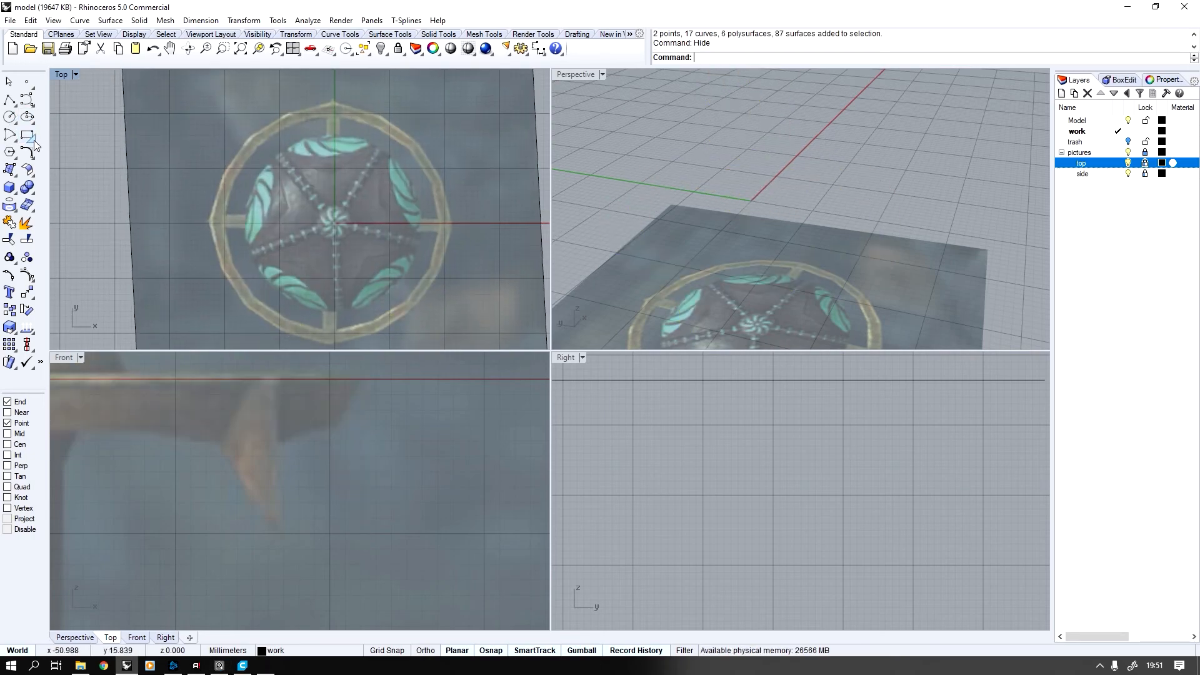
{"action": "left_click", "coordinate": [34, 143]}
{"action": "left_click", "coordinate": [63, 142]}
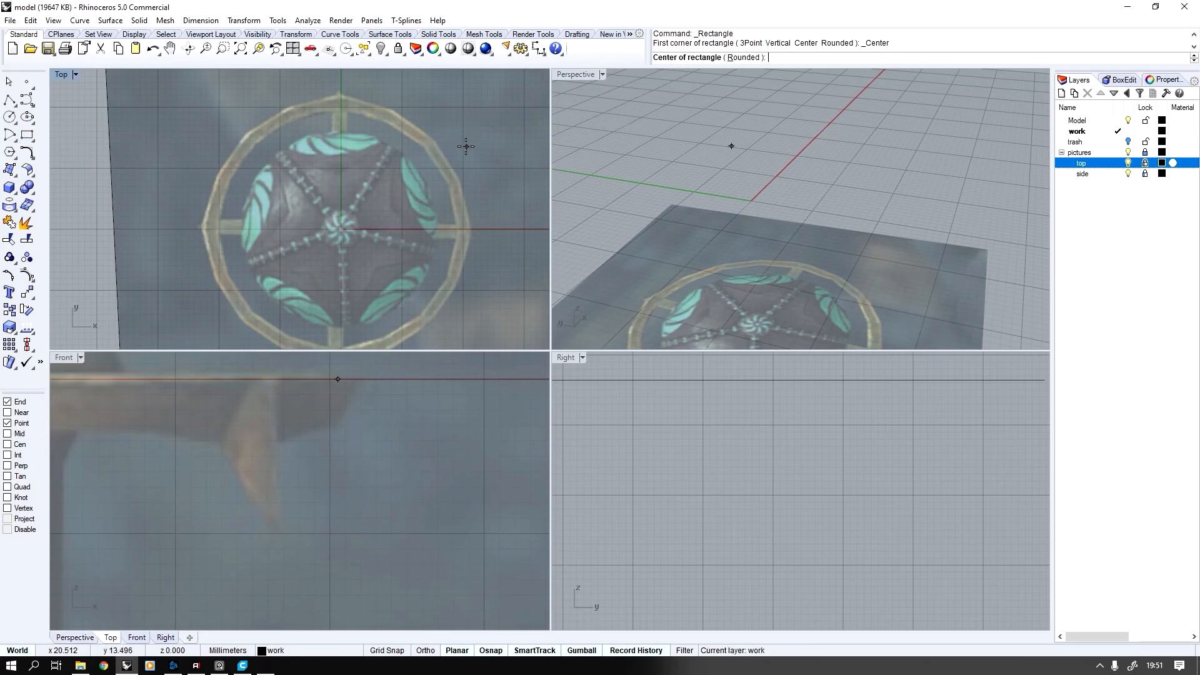
{"action": "type", "text": "0"}
{"action": "key", "text": "Return"}
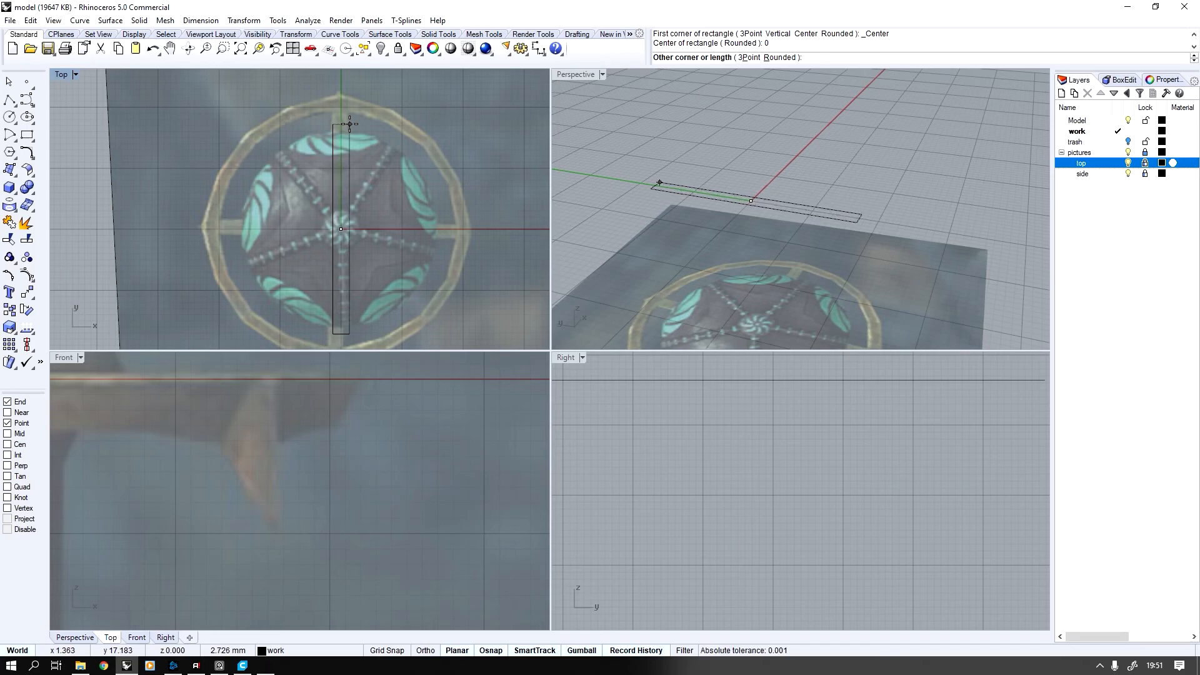
{"action": "left_click", "coordinate": [349, 123]}
Shorten the rectangle to about half its length and shift it along Y over the reference's upper crossbar, reaching the ring
{"action": "left_click", "coordinate": [348, 137]}
{"action": "scroll", "coordinate": [347, 139], "scroll_direction": "down", "scroll_amount": 1}
{"action": "left_click_drag", "start_coordinate": [338, 184], "coordinate": [339, 138]}
{"action": "right_click_drag", "start_coordinate": [375, 196], "coordinate": [375, 205]}
{"action": "left_click_drag", "start_coordinate": [338, 279], "coordinate": [335, 230]}
{"action": "scroll", "coordinate": [336, 207], "scroll_direction": "up", "scroll_amount": 1}
{"action": "right_click_drag", "start_coordinate": [338, 155], "coordinate": [341, 206]}
{"action": "left_click_drag", "start_coordinate": [341, 204], "coordinate": [340, 182]}
Show the hidden model to check the rectangle against the guard ring, and isolate the rectangle again
{"action": "key", "text": "ctrl+alt+h"}
{"action": "right_click_drag", "start_coordinate": [650, 207], "coordinate": [686, 229]}
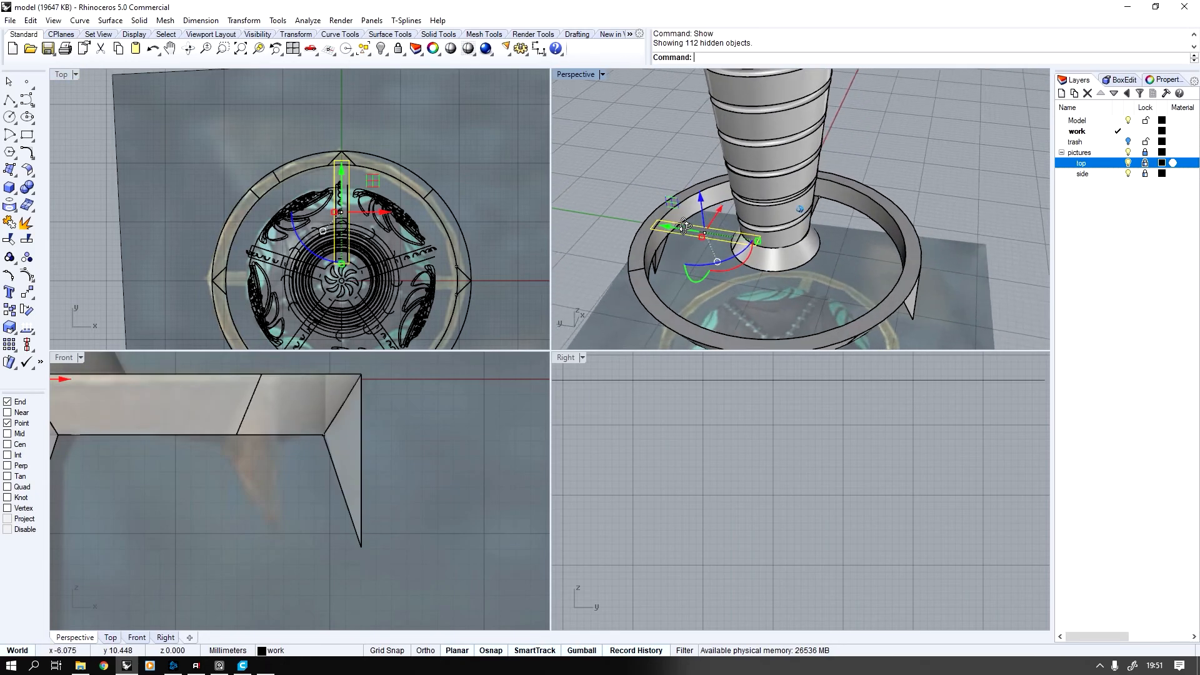
{"action": "scroll", "coordinate": [689, 230], "scroll_direction": "up", "scroll_amount": 8}
{"action": "scroll", "coordinate": [689, 230], "scroll_direction": "down", "scroll_amount": 5}
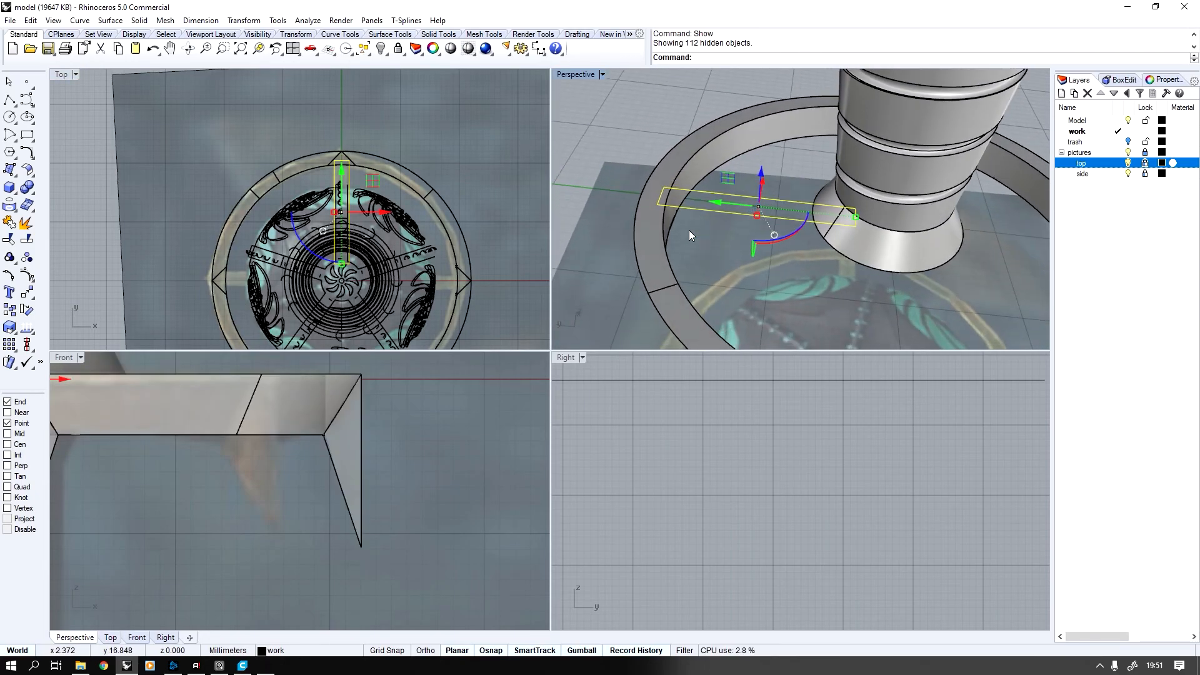
{"action": "key", "text": "ctrl+i"}
{"action": "key", "text": "ctrl+h"}
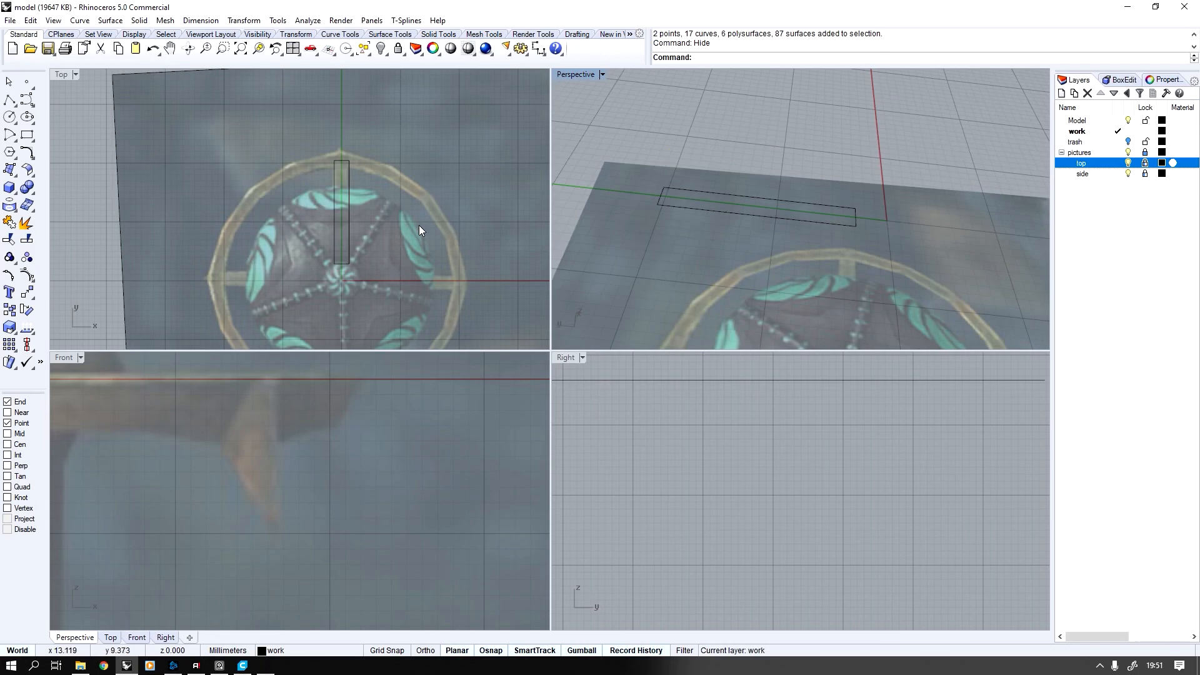
Polar-array the rectangle around the origin with 4 items over 360 degrees
{"action": "scroll", "coordinate": [379, 169], "scroll_direction": "up", "scroll_amount": 3}
{"action": "key", "text": "ctrl+a"}
{"action": "middle_click", "coordinate": [389, 199]}
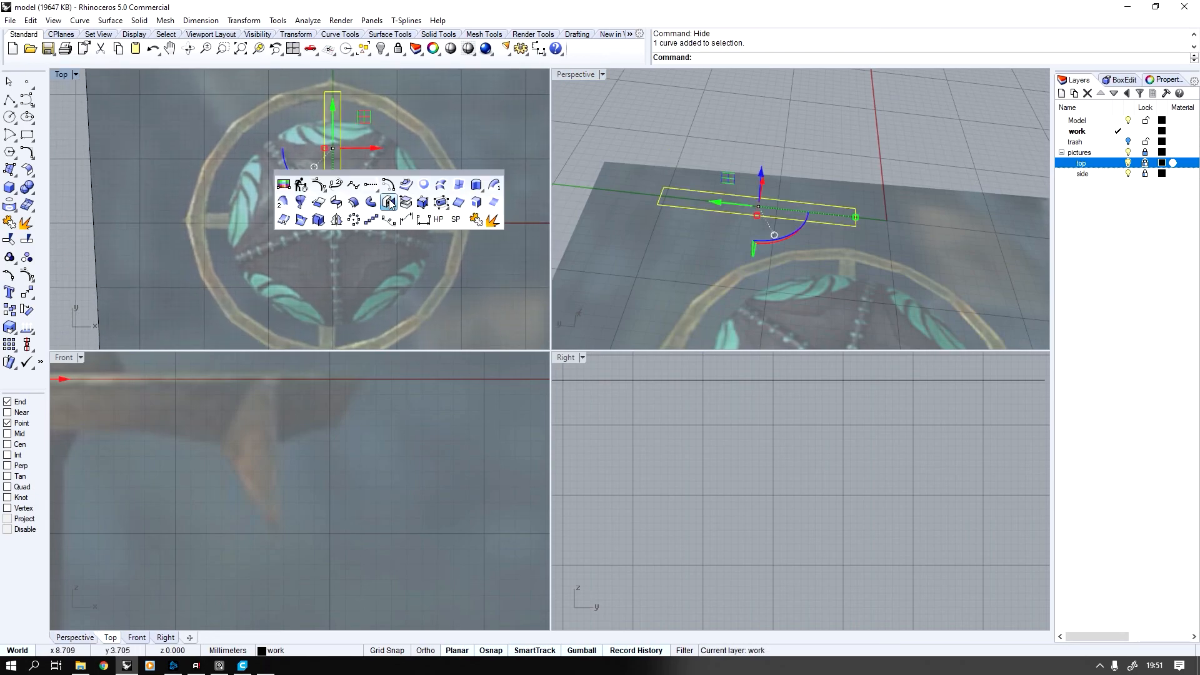
{"action": "left_click", "coordinate": [353, 220]}
{"action": "type", "text": "0"}
{"action": "key", "text": "Return"}
{"action": "type", "text": "4"}
{"action": "key", "text": "Return"}
{"action": "key", "text": "Return"}
{"action": "key", "text": "Return"}
{"action": "key", "text": "Escape"}
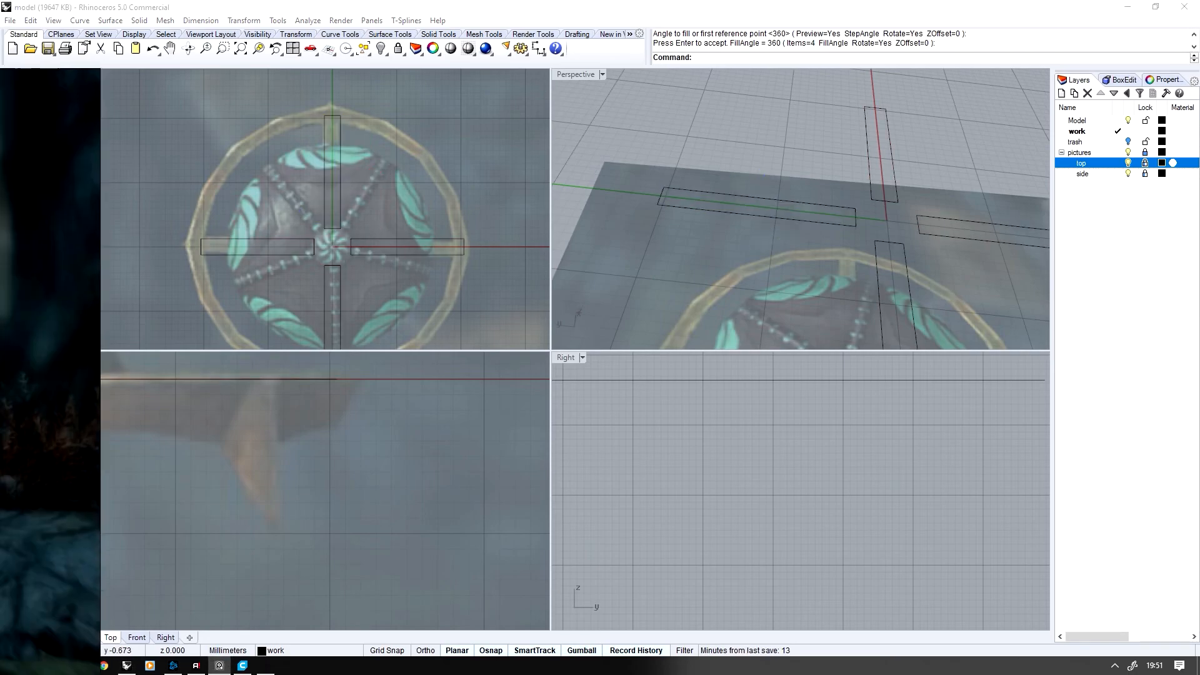
{"action": "right_click_drag", "start_coordinate": [63, 227], "coordinate": [346, 283]}
{"action": "right_click_drag", "start_coordinate": [442, 355], "coordinate": [0, 318]}
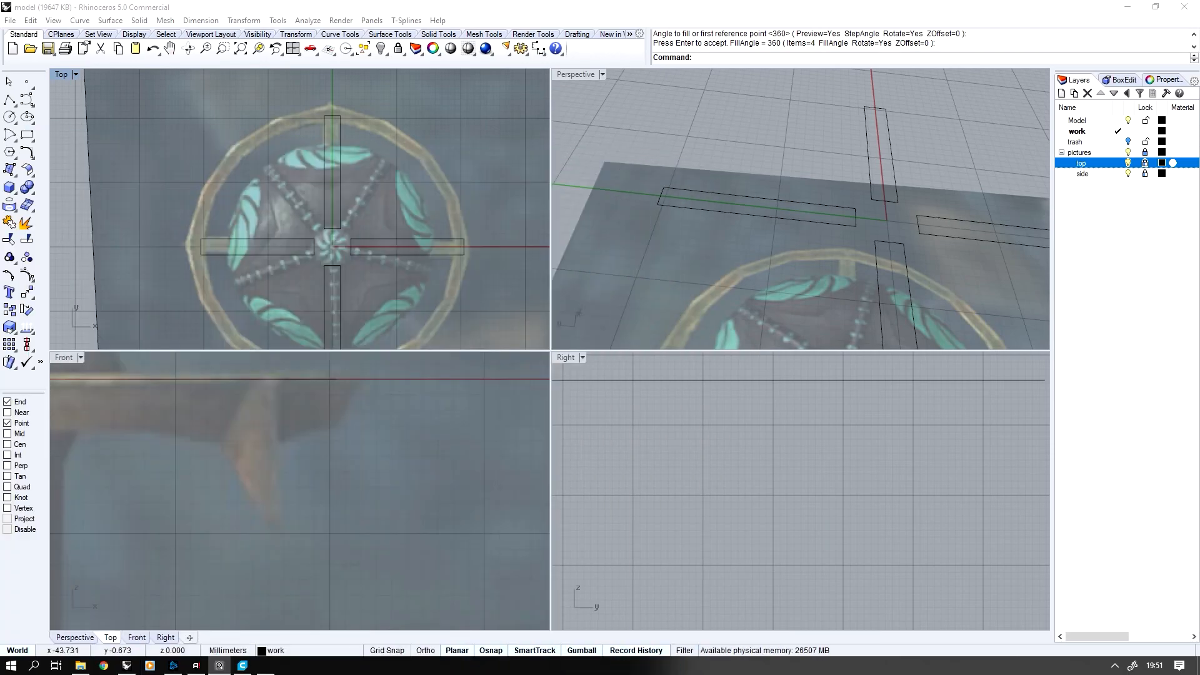
Draw a circle centred on the origin that crosses all four rectangles near the turquoise ornaments
{"action": "scroll", "coordinate": [312, 199], "scroll_direction": "up", "scroll_amount": 4}
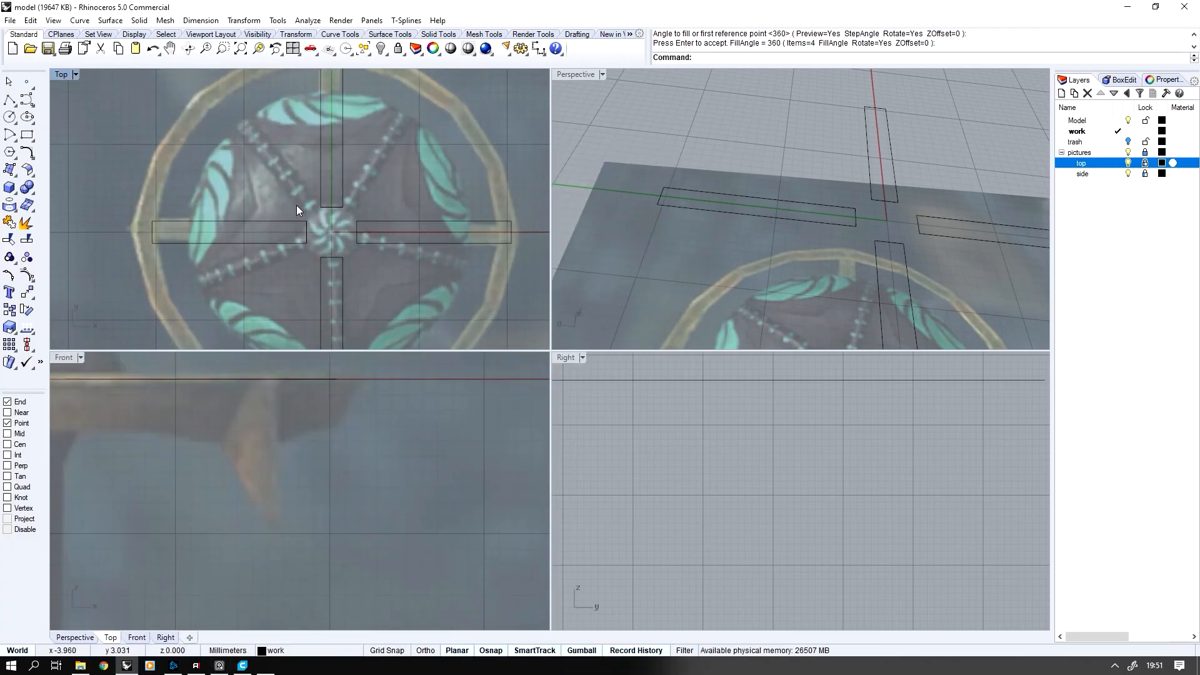
{"action": "scroll", "coordinate": [25, 134], "scroll_direction": "down", "scroll_amount": 1}
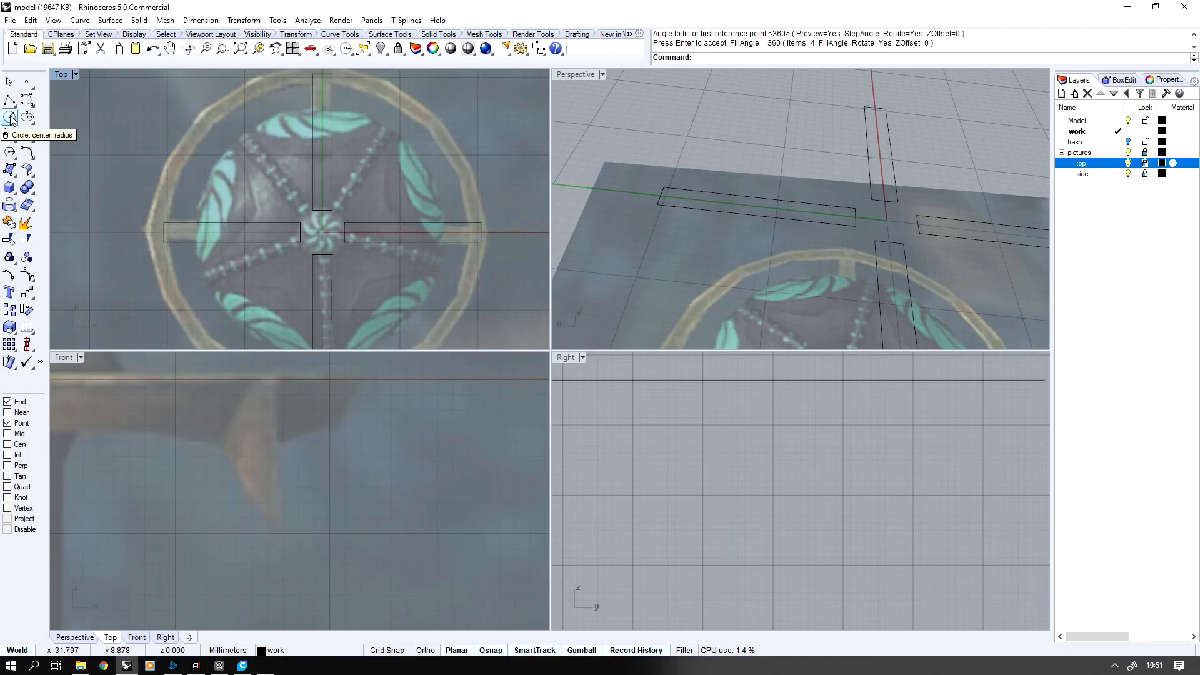
{"action": "left_click", "coordinate": [10, 117]}
{"action": "type", "text": "0"}
{"action": "key", "text": "Return"}
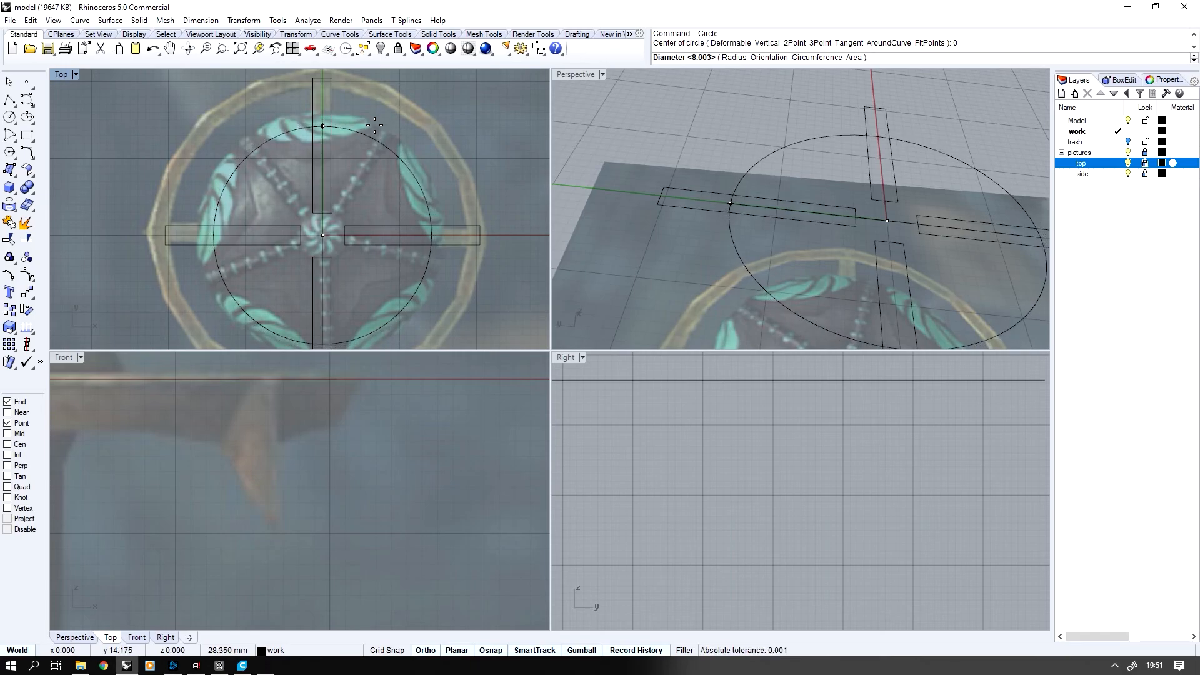
{"action": "left_click", "coordinate": [367, 139]}
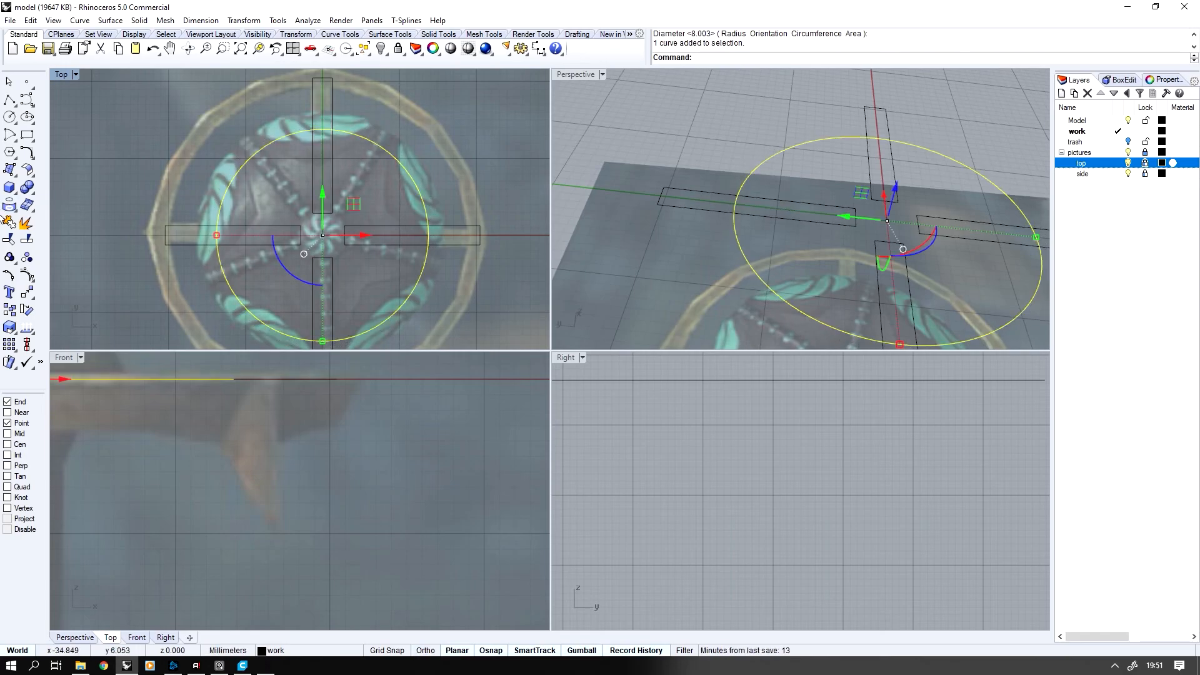
Trim away the rectangle parts inside the circle and delete the circle, leaving four open-ended arms
{"action": "left_click", "coordinate": [9, 239]}
{"action": "key", "text": "Escape"}
{"action": "key", "text": "Delete"}
Show all hidden objects and try to blend the facing ends of two neighbouring arm outlines
{"action": "middle_click", "coordinate": [361, 144]}
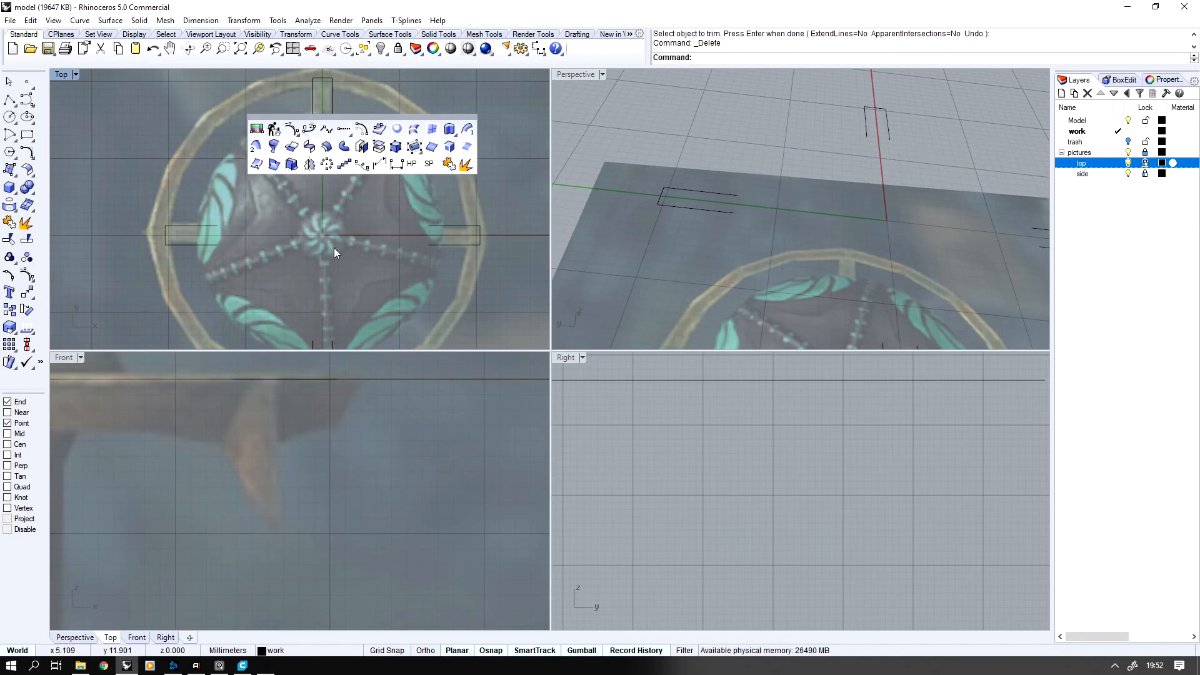
{"action": "type", "text": "Show"}
{"action": "key", "text": "Return"}
{"action": "scroll", "coordinate": [776, 231], "scroll_direction": "down", "scroll_amount": 2}
{"action": "scroll", "coordinate": [775, 231], "scroll_direction": "up", "scroll_amount": 3}
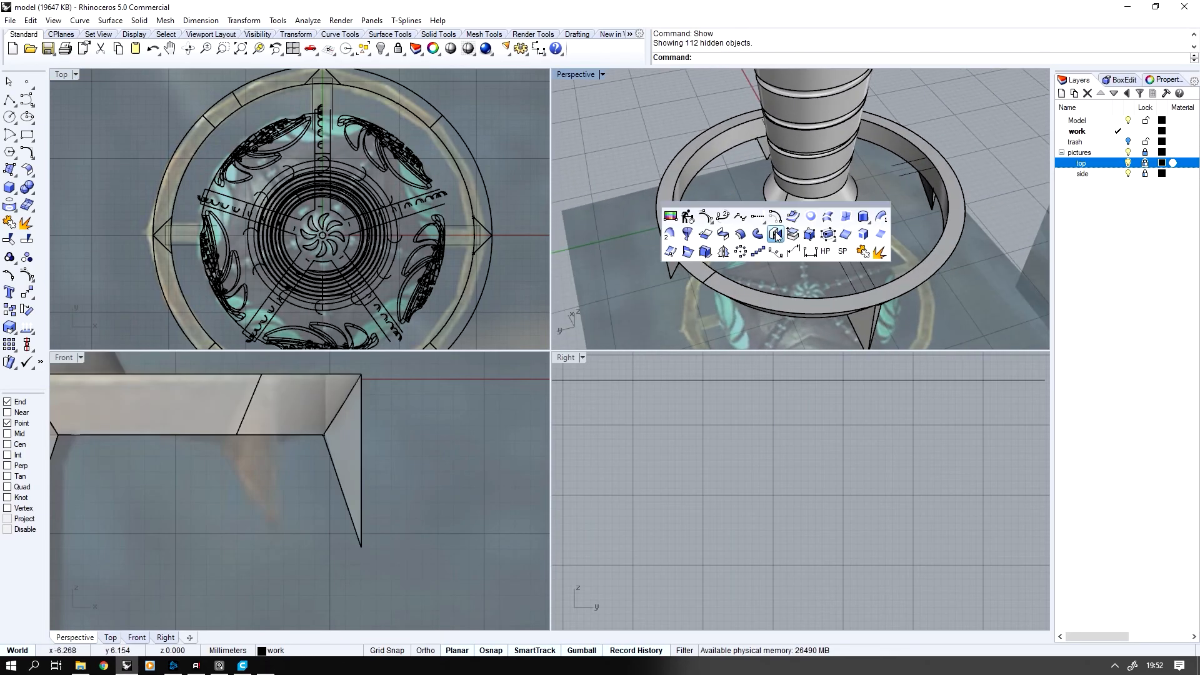
{"action": "middle_click", "coordinate": [775, 231]}
{"action": "left_click", "coordinate": [702, 232]}
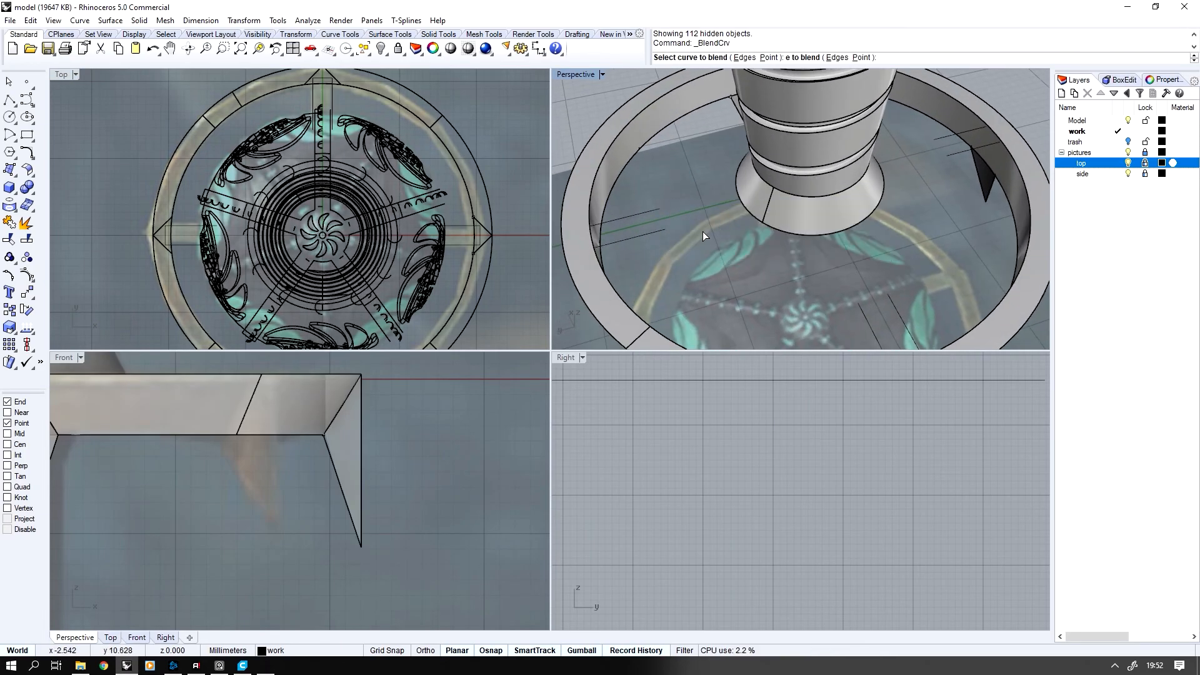
{"action": "left_click", "coordinate": [859, 305]}
{"action": "scroll", "coordinate": [329, 208], "scroll_direction": "up", "scroll_amount": 3}
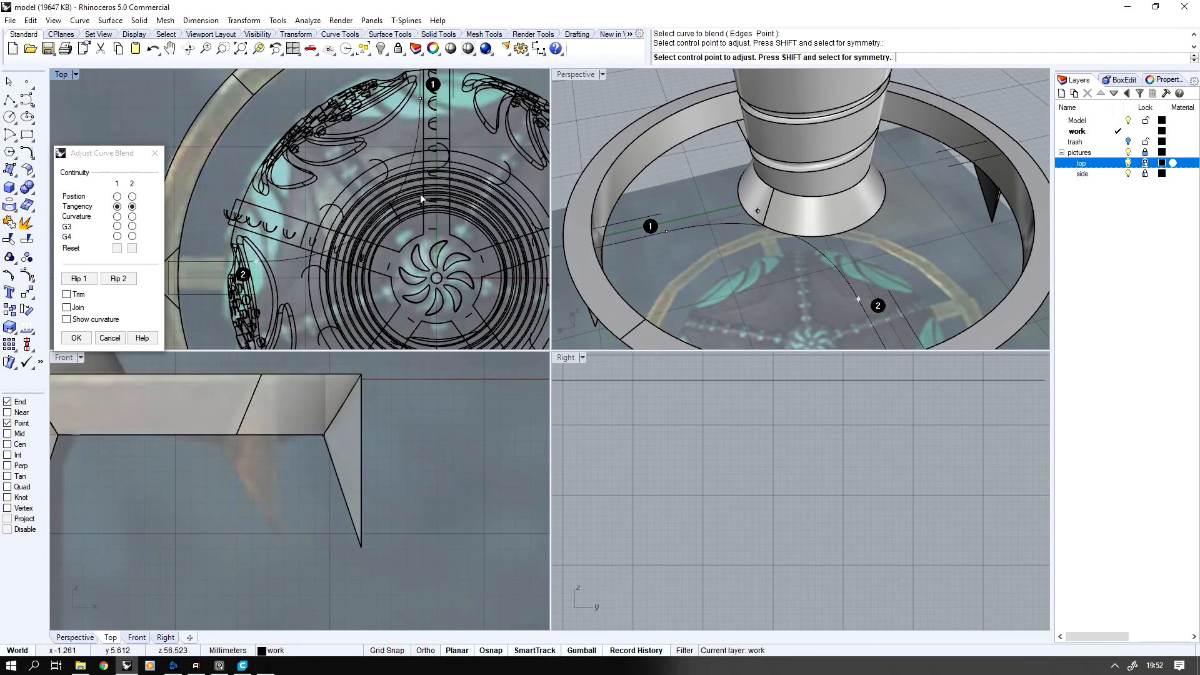
{"action": "key", "text": "Escape"}
Isolate the arm outlines together with the guard ring and try the curve blend between neighbouring arms again
{"action": "left_click", "coordinate": [655, 234]}
{"action": "left_click", "coordinate": [865, 306], "text": "shift"}
{"action": "left_click", "coordinate": [604, 283], "text": "shift"}
{"action": "key", "text": "ctrl+h"}
{"action": "left_click", "coordinate": [650, 236]}
{"action": "left_click", "coordinate": [691, 255]}
{"action": "middle_click", "coordinate": [782, 250]}
{"action": "scroll", "coordinate": [782, 250], "scroll_direction": "down", "scroll_amount": 1}
{"action": "left_click", "coordinate": [729, 235]}
{"action": "left_click", "coordinate": [660, 228]}
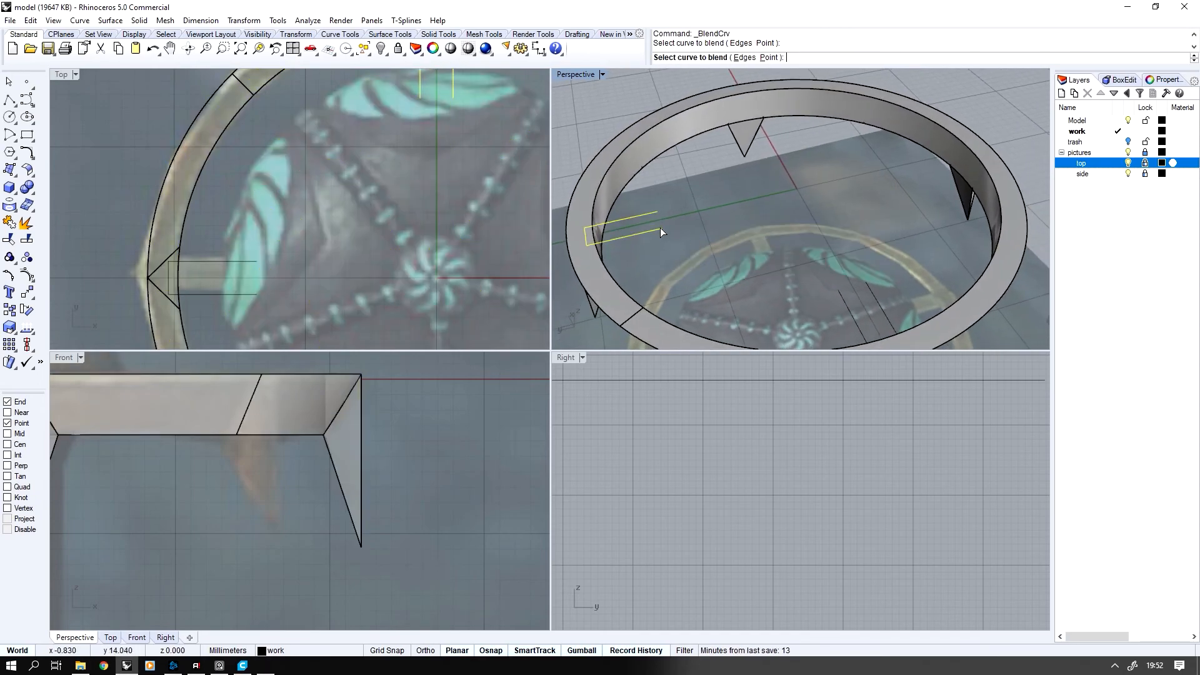
{"action": "key", "text": "Escape"}
Show all hidden objects and isolate the grip's flared base together with two neighbouring arm outlines
{"action": "key", "text": "ctrl+alt+h"}
{"action": "left_click", "coordinate": [761, 221]}
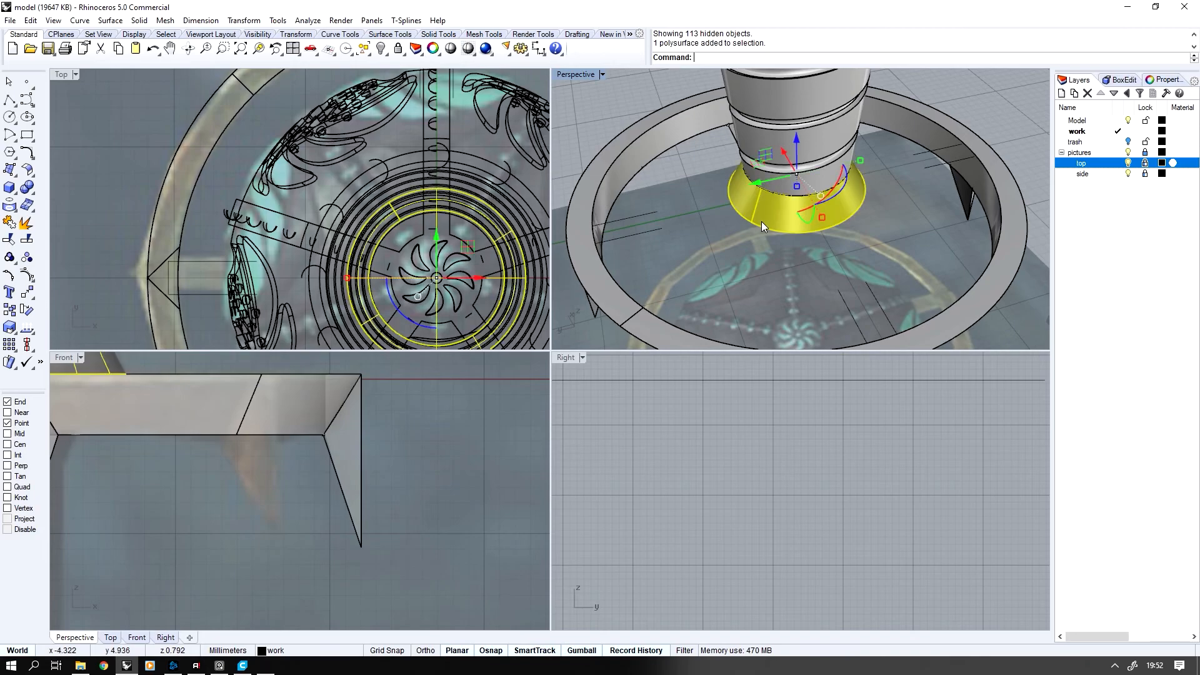
{"action": "left_click", "coordinate": [637, 232], "text": "shift"}
{"action": "left_click", "coordinate": [849, 301], "text": "shift"}
{"action": "left_click", "coordinate": [687, 332], "text": "shift"}
{"action": "left_click", "coordinate": [636, 323], "text": "shift"}
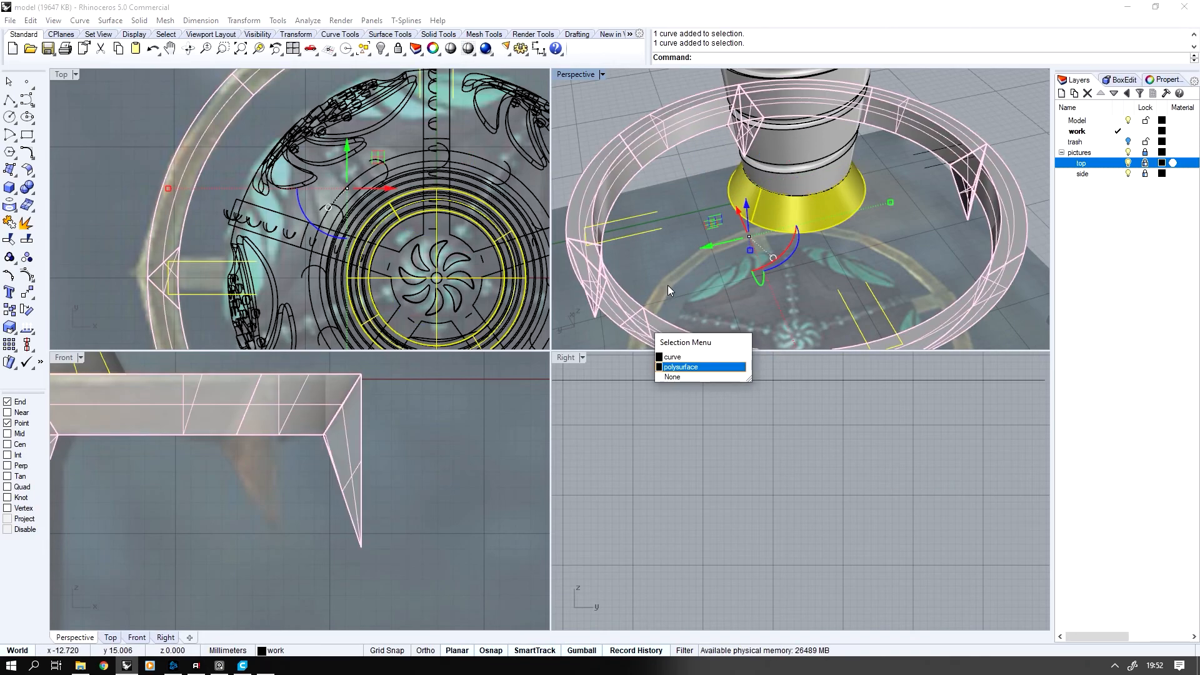
{"action": "left_click", "coordinate": [844, 295]}
{"action": "left_click", "coordinate": [649, 233], "text": "shift"}
{"action": "left_click", "coordinate": [753, 217], "text": "shift"}
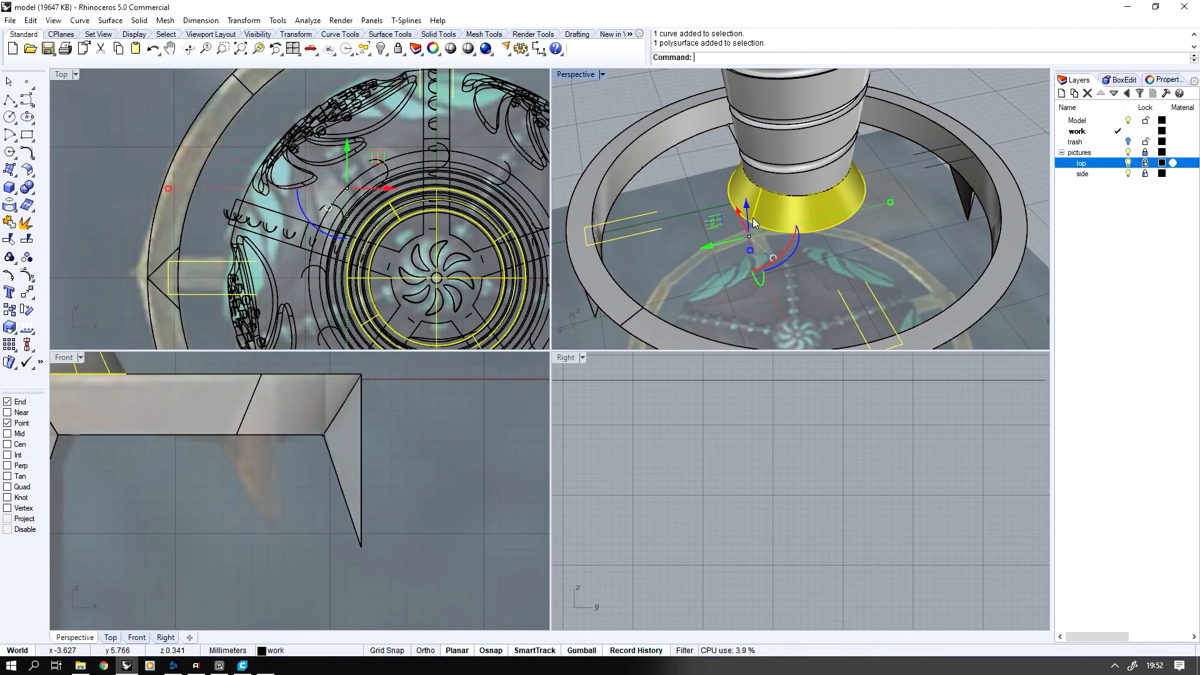
{"action": "key", "text": "ctrl+i"}
{"action": "key", "text": "ctrl+h"}
Blend the facing ends of the two neighbouring arms with a tangency curve, adjusting its handles so it bends close to the flared base
{"action": "right_click_drag", "start_coordinate": [399, 194], "coordinate": [405, 201]}
{"action": "scroll", "coordinate": [405, 201], "scroll_direction": "down", "scroll_amount": 1}
{"action": "middle_click", "coordinate": [388, 203]}
{"action": "left_click", "coordinate": [351, 203]}
{"action": "right_click_drag", "start_coordinate": [408, 152], "coordinate": [399, 150]}
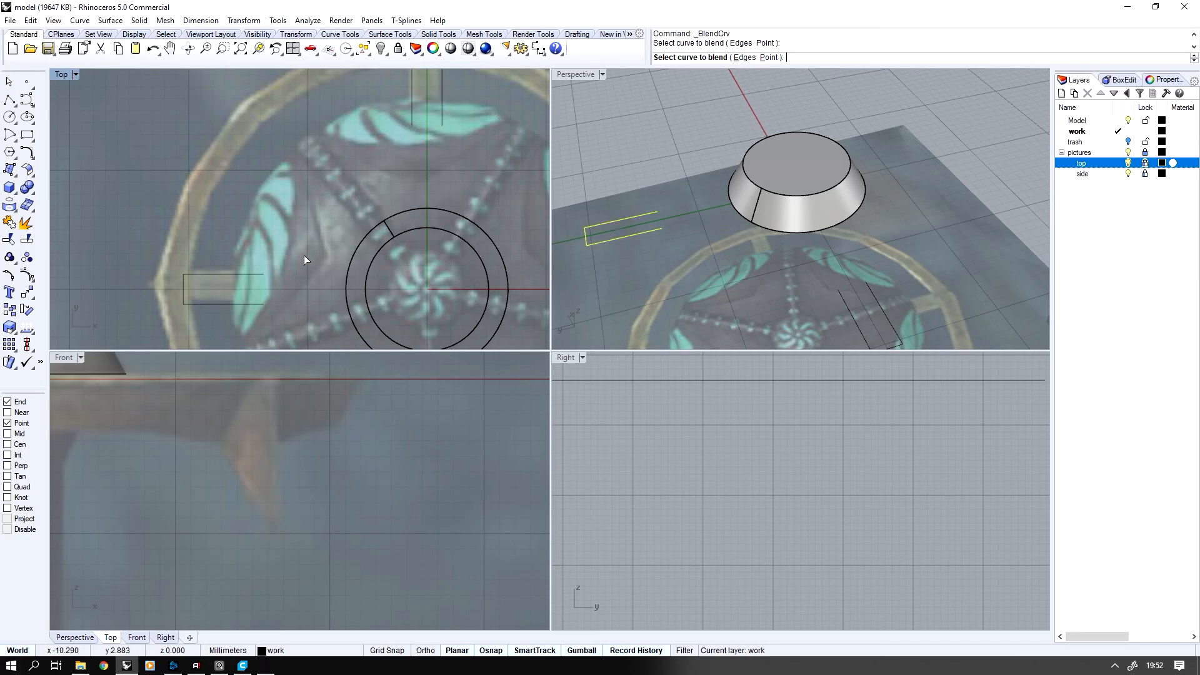
{"action": "left_click", "coordinate": [258, 276]}
{"action": "left_click", "coordinate": [412, 223]}
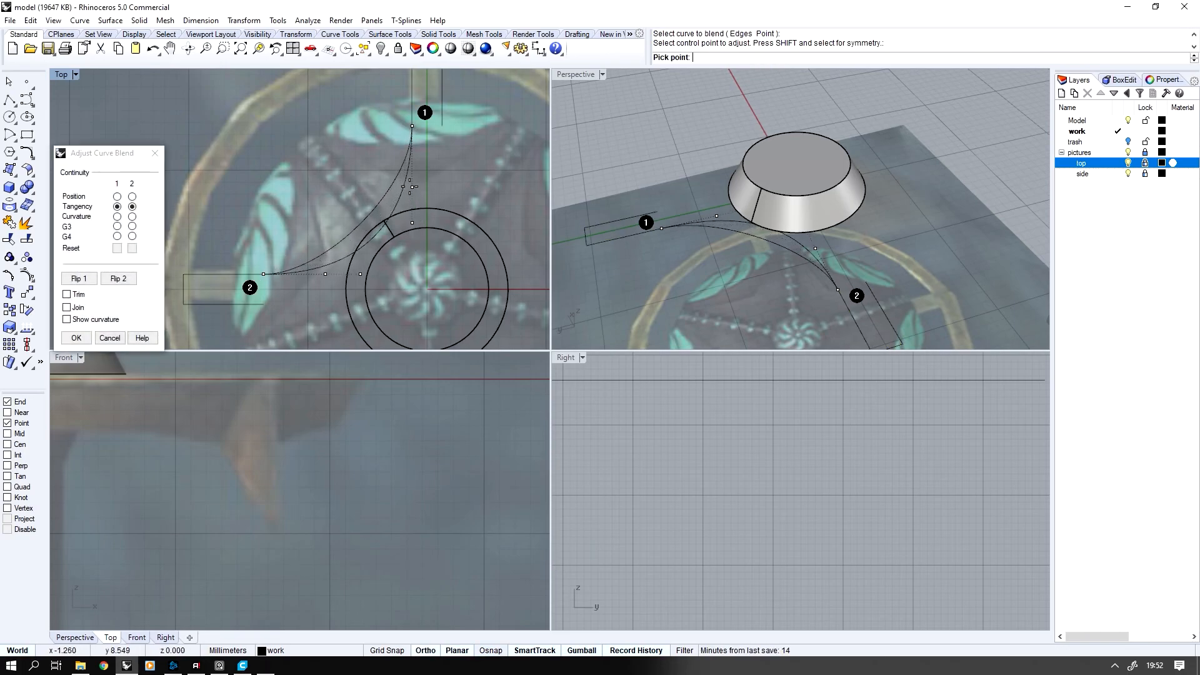
{"action": "left_click", "coordinate": [410, 187]}
{"action": "key", "text": "Return"}
Polar-array the blend curve around the origin with 4 items over 360 degrees
{"action": "right_click_drag", "start_coordinate": [759, 253], "coordinate": [765, 289]}
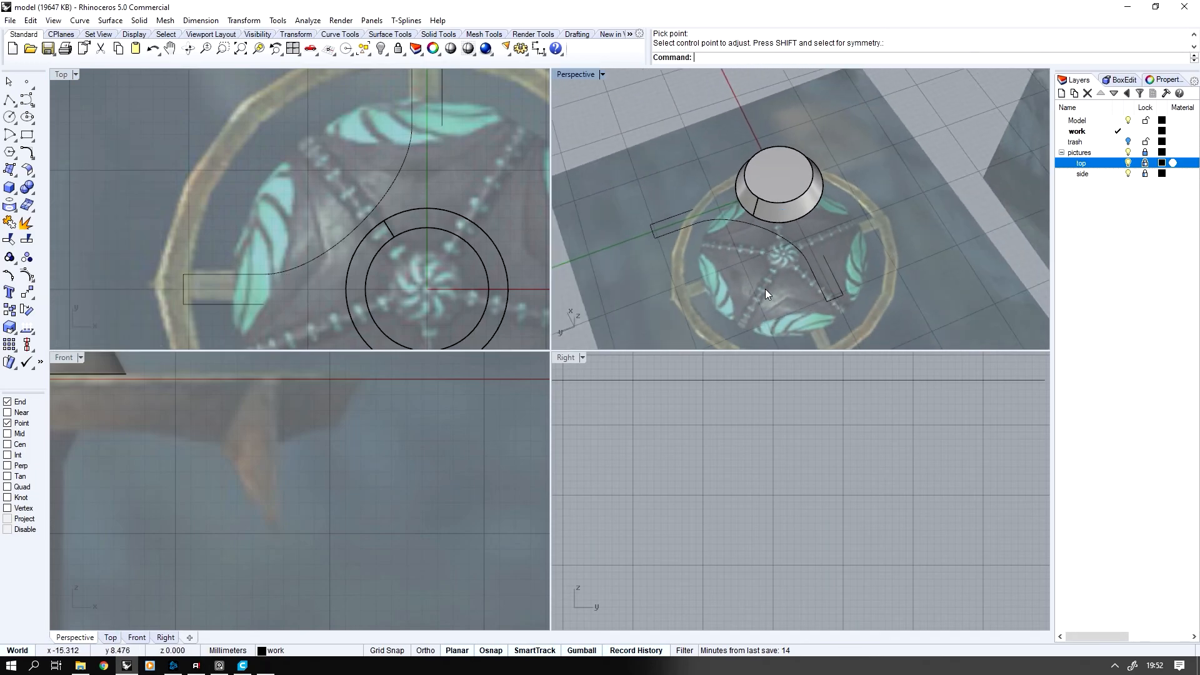
{"action": "left_click", "coordinate": [741, 224]}
{"action": "middle_click", "coordinate": [406, 209]}
{"action": "right_click", "coordinate": [415, 211]}
{"action": "scroll", "coordinate": [415, 212], "scroll_direction": "down", "scroll_amount": 4}
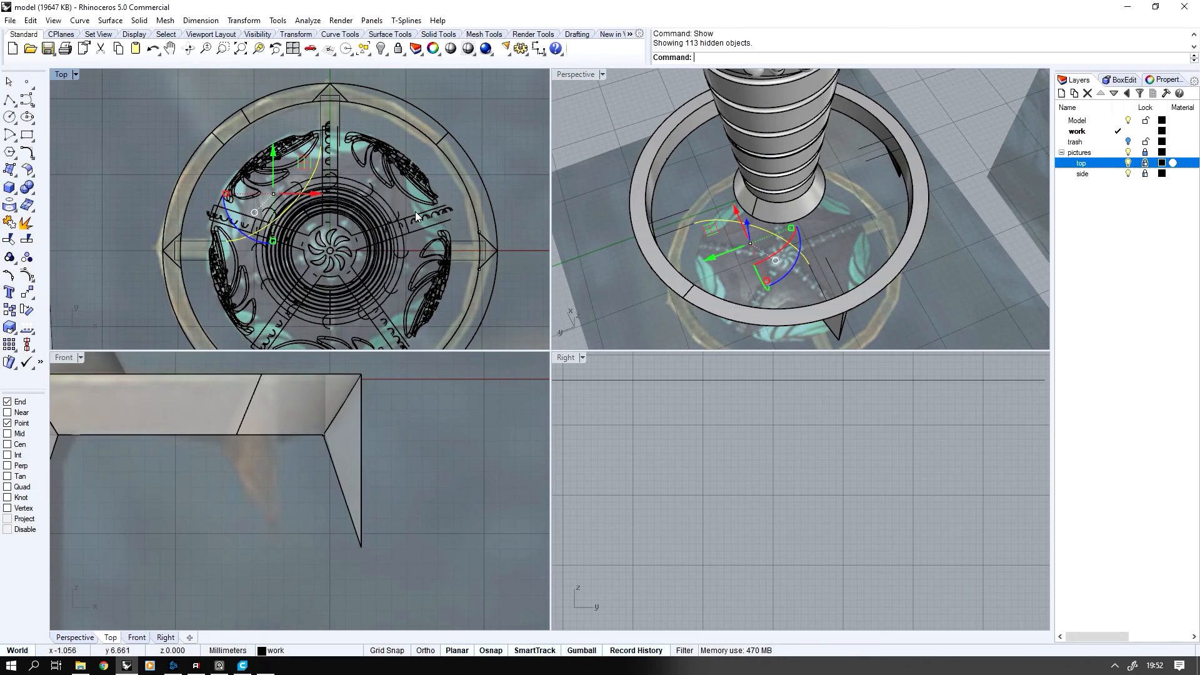
{"action": "key", "text": "ctrl+z"}
{"action": "middle_click", "coordinate": [410, 218]}
{"action": "left_click", "coordinate": [315, 229]}
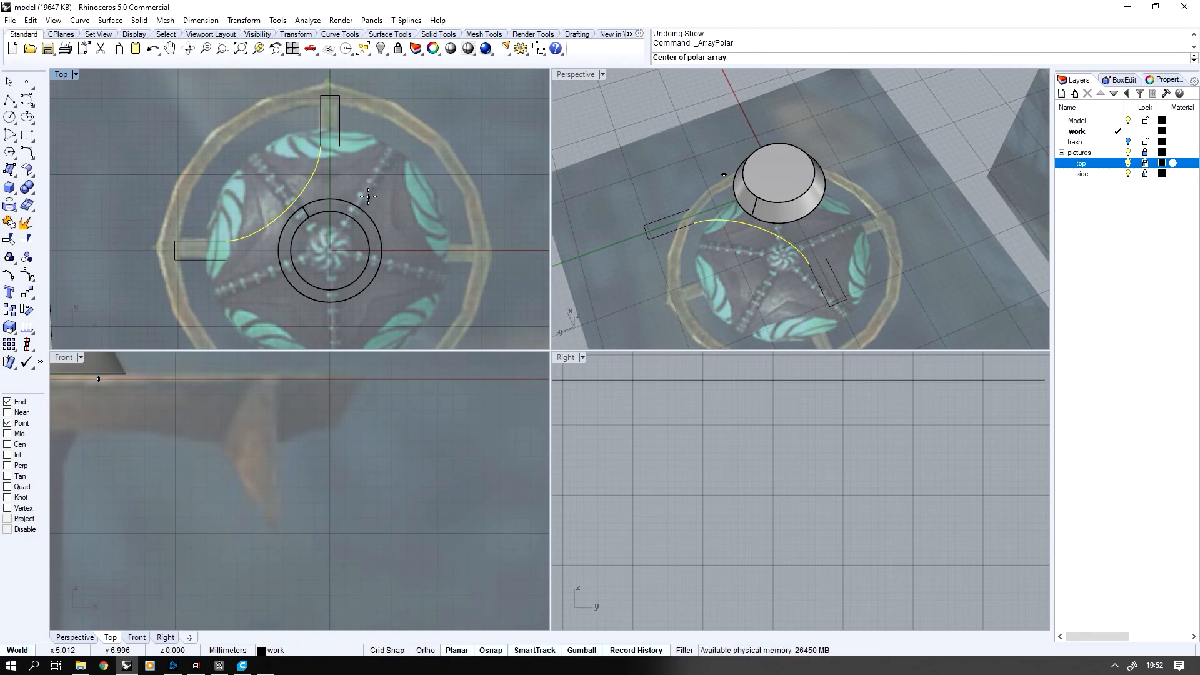
{"action": "key", "text": "Return"}
{"action": "key", "text": "Return"}
{"action": "key", "text": "Return"}
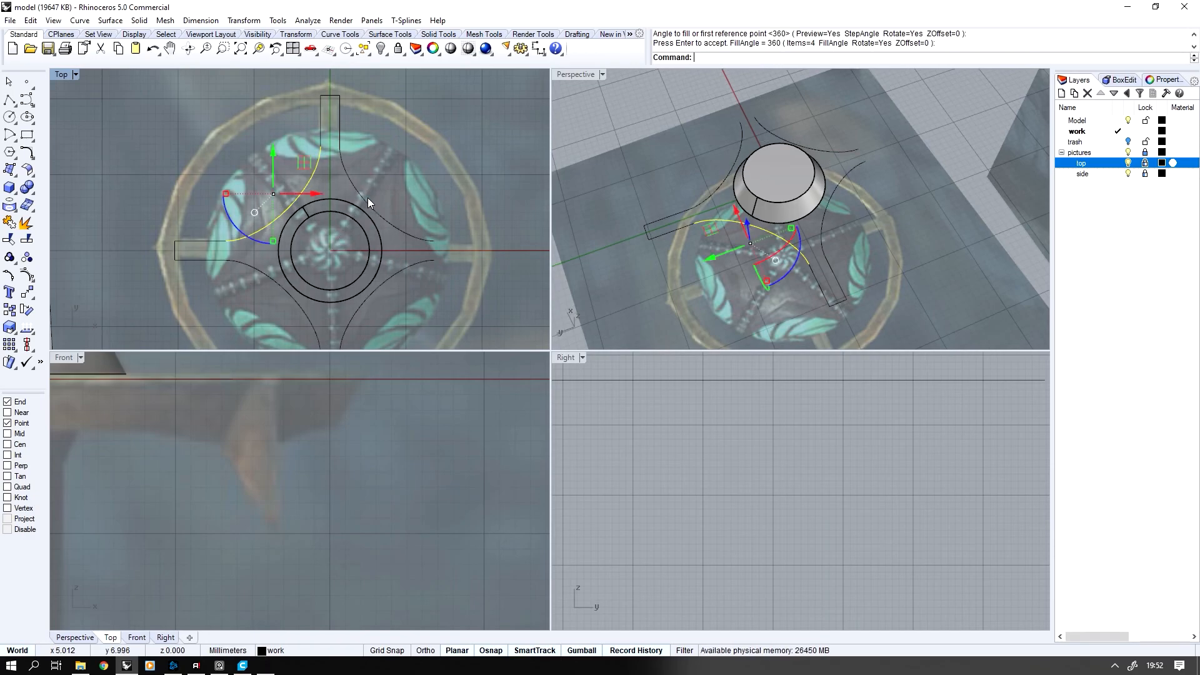
{"action": "key", "text": "Escape"}
Join the arm outlines and blend curves into one closed cross-shaped curve, and show the hidden objects
{"action": "left_click_drag", "start_coordinate": [697, 167], "coordinate": [678, 251]}
{"action": "left_click_drag", "start_coordinate": [858, 243], "coordinate": [813, 274], "text": "shift"}
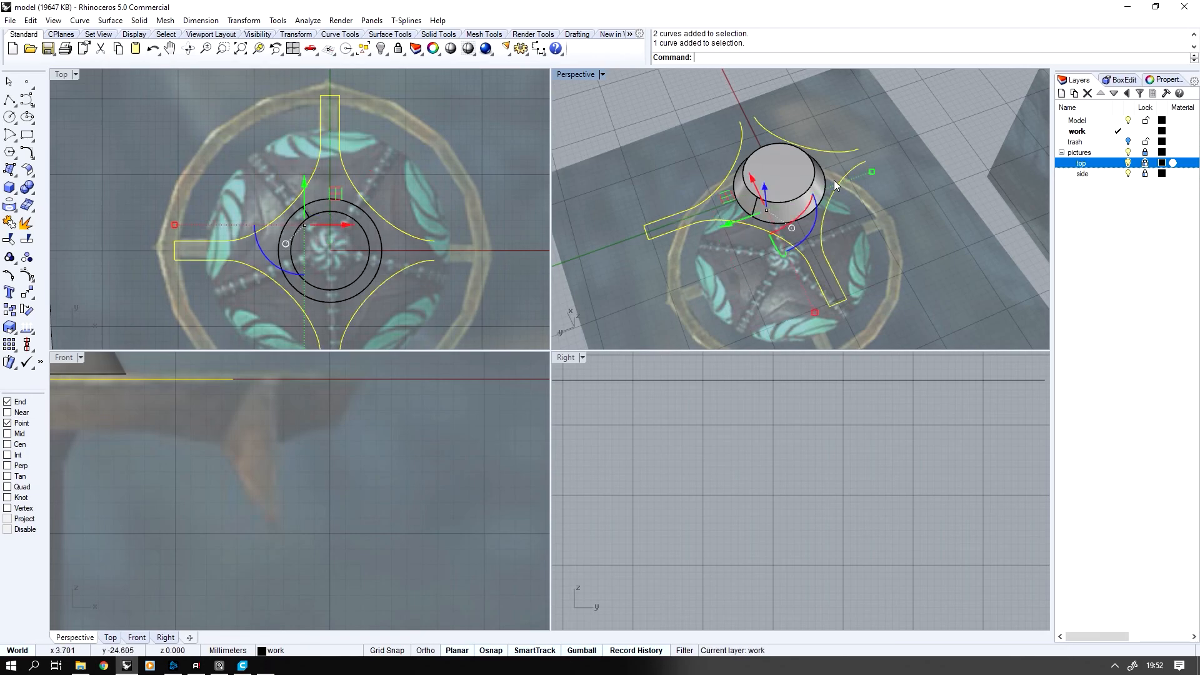
{"action": "key", "text": "ctrl+alt+h"}
{"action": "right_click_drag", "start_coordinate": [888, 154], "coordinate": [696, 145]}
{"action": "left_click", "coordinate": [767, 149], "text": "shift"}
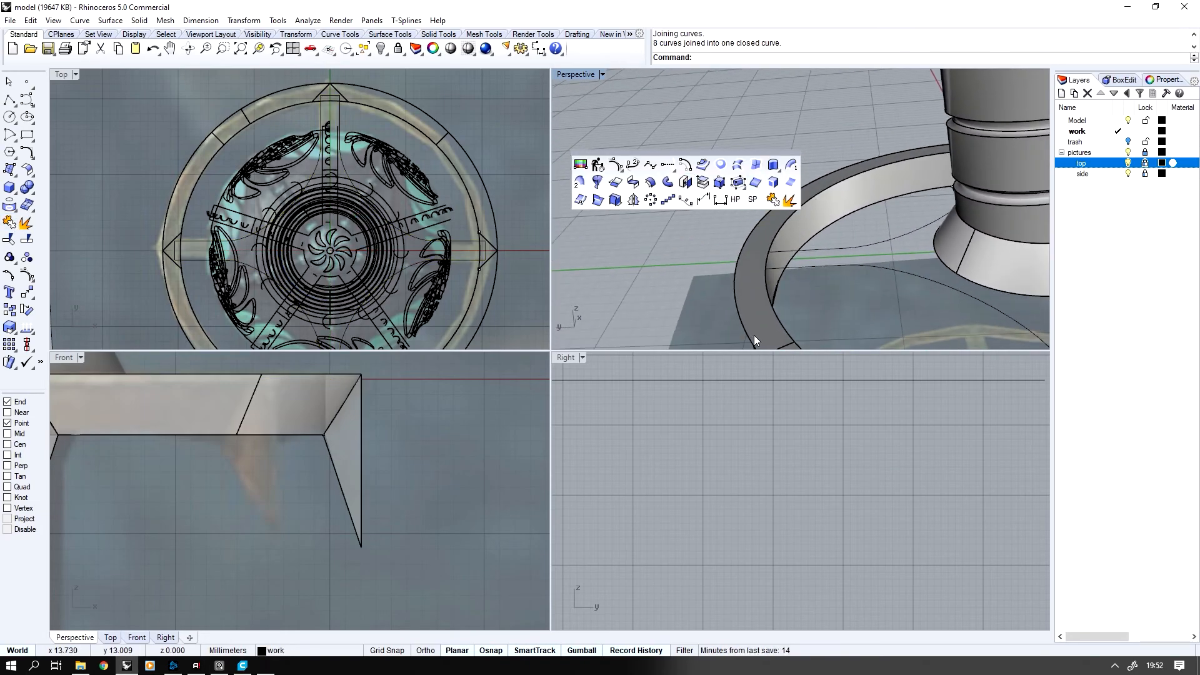
Set only the cross-shaped curve's world Z to about -0.9 mm, snapped with Near to the guard ring's side edge
{"action": "left_click", "coordinate": [861, 251]}
{"action": "left_click", "coordinate": [862, 251]}
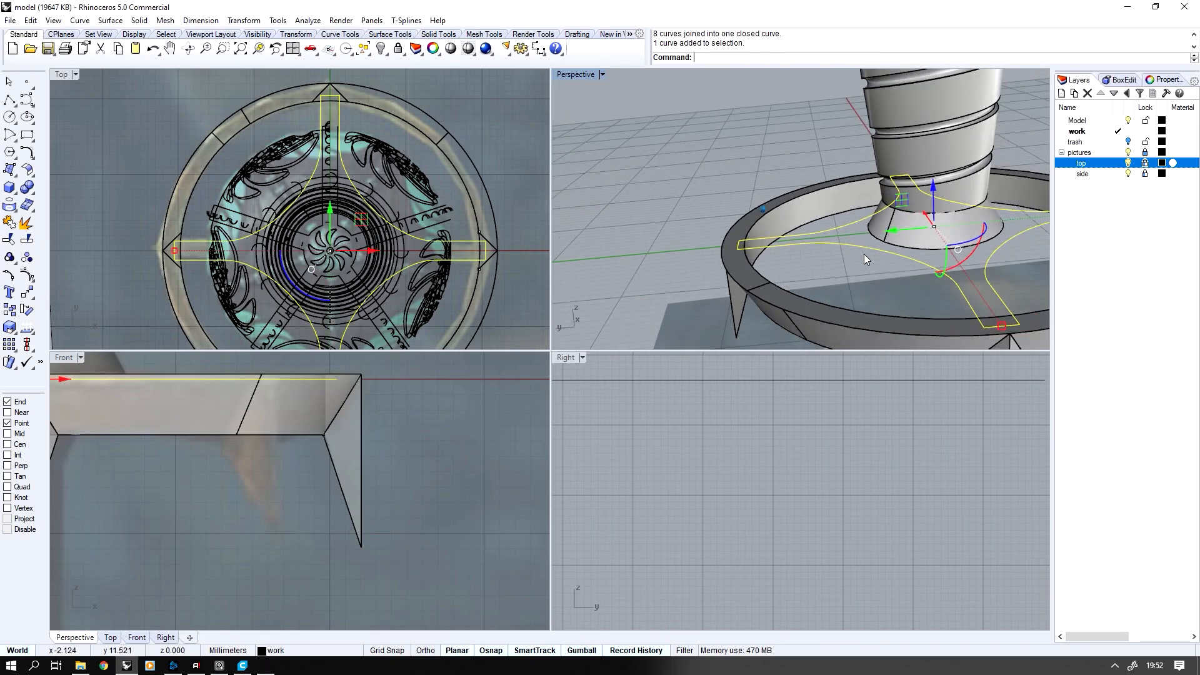
{"action": "middle_click", "coordinate": [739, 244]}
{"action": "left_click", "coordinate": [808, 265]}
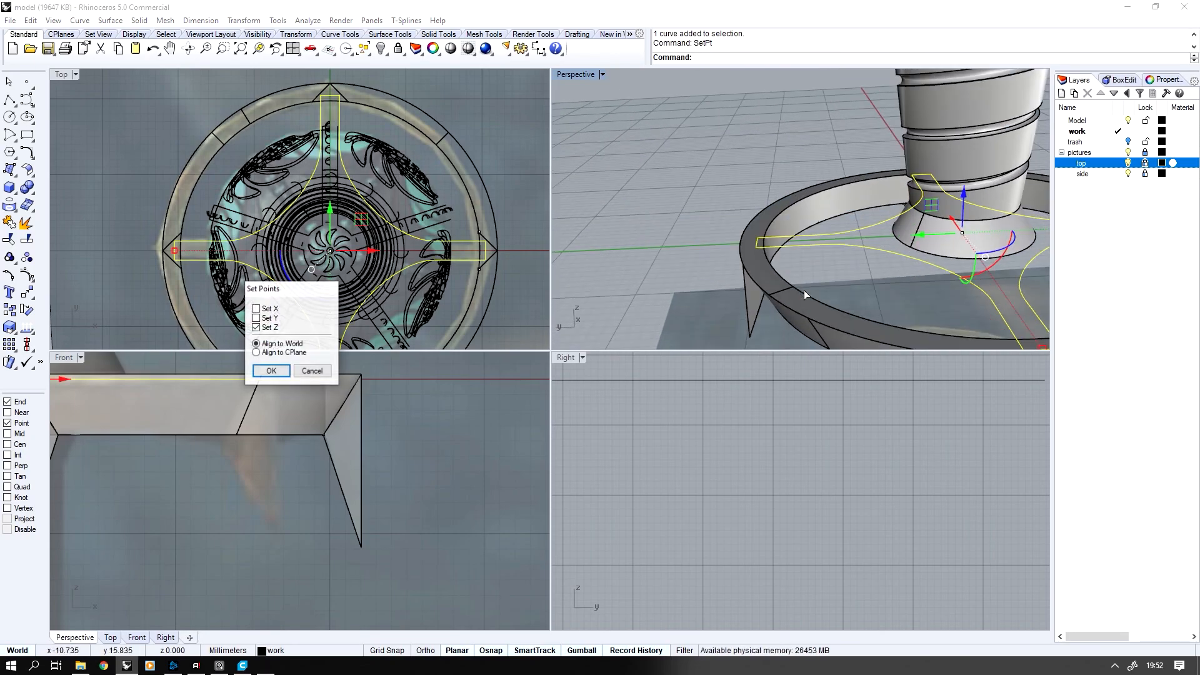
{"action": "left_click", "coordinate": [275, 370]}
{"action": "right_click", "coordinate": [21, 412]}
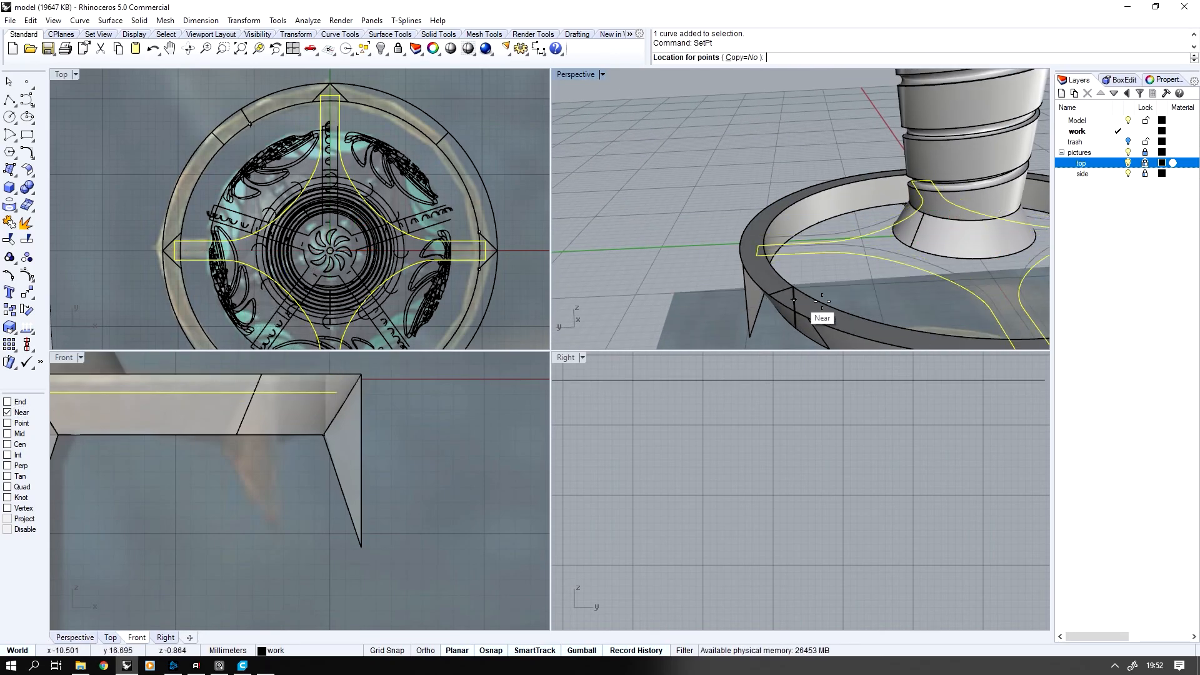
{"action": "left_click", "coordinate": [820, 304]}
{"action": "right_click_drag", "start_coordinate": [819, 293], "coordinate": [821, 302]}
{"action": "left_click", "coordinate": [886, 247]}
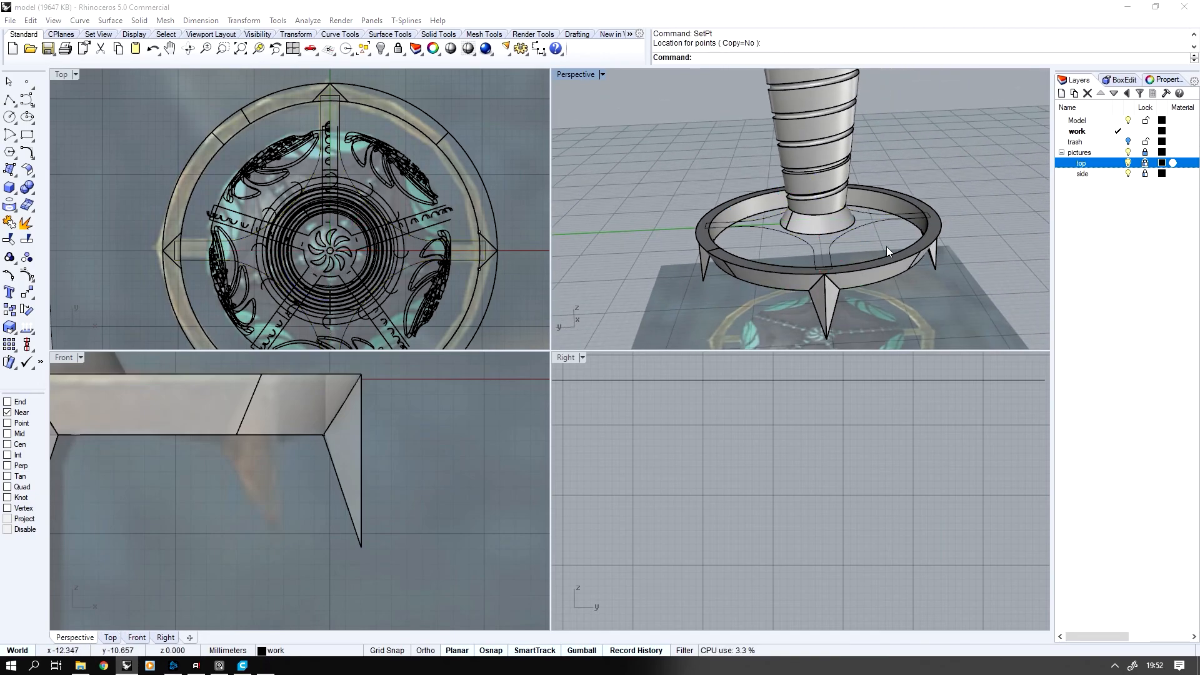
Duplicate the guard ring's upper inner edge as a curve
{"action": "right_click_drag", "start_coordinate": [887, 246], "coordinate": [888, 268]}
{"action": "scroll", "coordinate": [888, 249], "scroll_direction": "up", "scroll_amount": 2}
{"action": "middle_click", "coordinate": [888, 249]}
{"action": "left_click", "coordinate": [956, 249]}
{"action": "left_click", "coordinate": [969, 244]}
{"action": "right_click", "coordinate": [951, 231]}
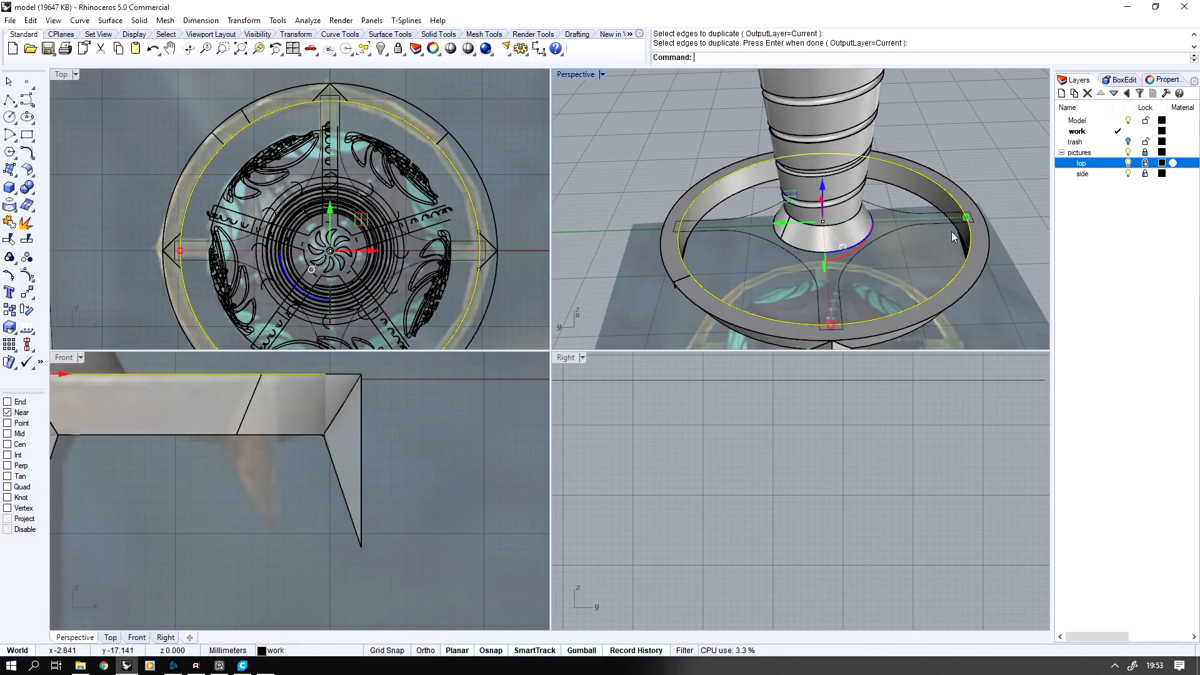
Isolate the cross-shaped curve and the duplicated ring edge curve by hiding all other model objects
{"action": "left_click", "coordinate": [919, 223], "text": "shift"}
{"action": "key", "text": "ctrl+h"}
{"action": "scroll", "coordinate": [376, 207], "scroll_direction": "down", "scroll_amount": 4}
{"action": "scroll", "coordinate": [433, 128], "scroll_direction": "down", "scroll_amount": 1}
Trim the cross and ring edge curves against each other, leaving only the cross outline with arm ends following the ring edge
{"action": "left_click_drag", "start_coordinate": [434, 127], "coordinate": [182, 294]}
{"action": "left_click", "coordinate": [10, 240]}
{"action": "scroll", "coordinate": [248, 157], "scroll_direction": "up", "scroll_amount": 1}
{"action": "left_click", "coordinate": [311, 122]}
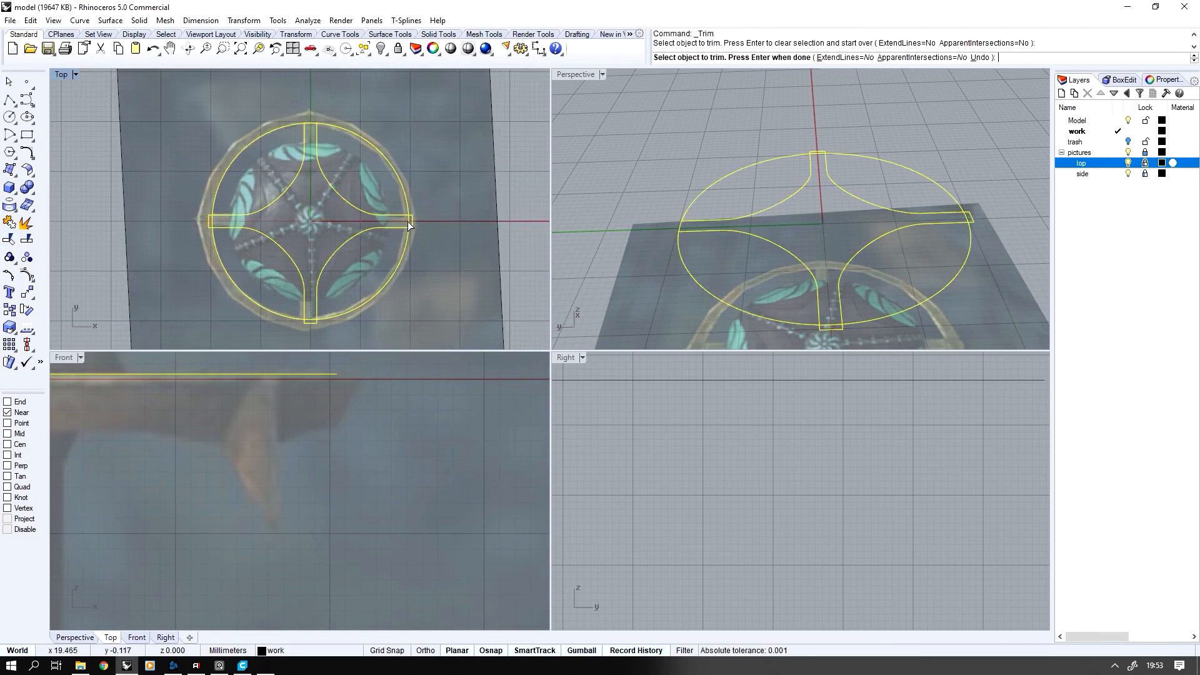
{"action": "left_click", "coordinate": [215, 234]}
{"action": "left_click", "coordinate": [223, 185]}
{"action": "left_click", "coordinate": [383, 166]}
{"action": "left_click", "coordinate": [400, 255]}
{"action": "key", "text": "Return"}
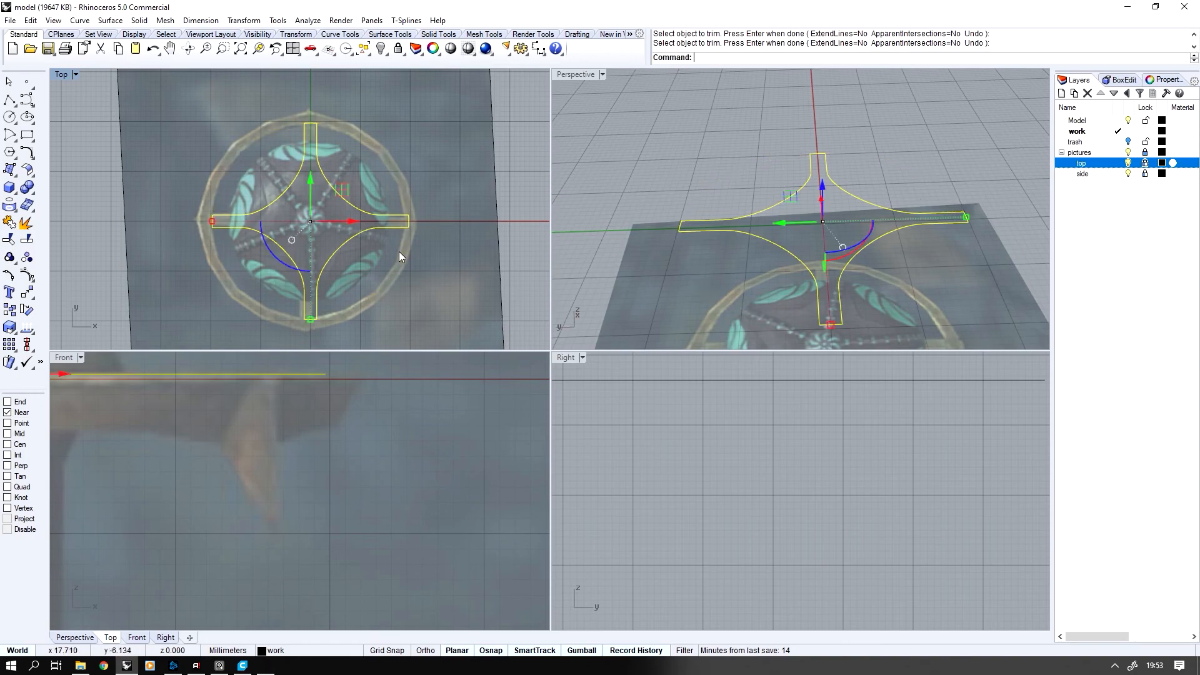
Join the trimmed pieces into one closed cross outline and show the hidden objects
{"action": "scroll", "coordinate": [199, 138], "scroll_direction": "down", "scroll_amount": 3}
{"action": "left_click", "coordinate": [10, 222]}
{"action": "key", "text": "ctrl+alt+h"}
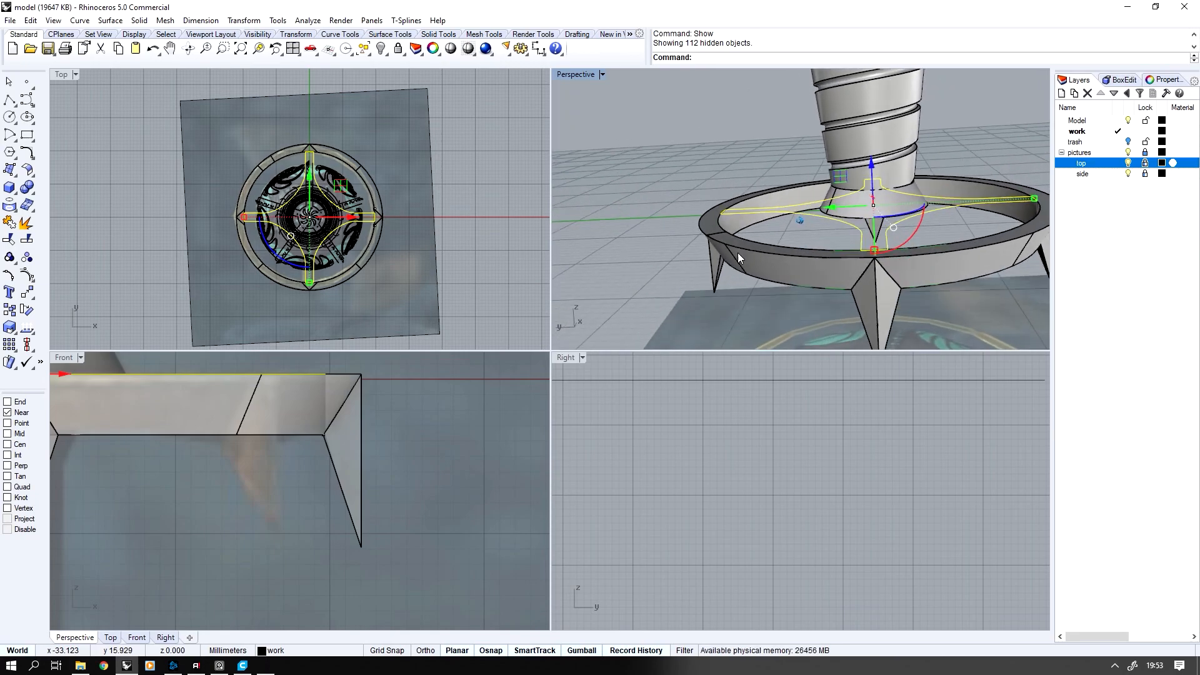
Isolate the spiked guard ring together with the cross outline
{"action": "left_click", "coordinate": [736, 265]}
{"action": "left_click", "coordinate": [742, 280]}
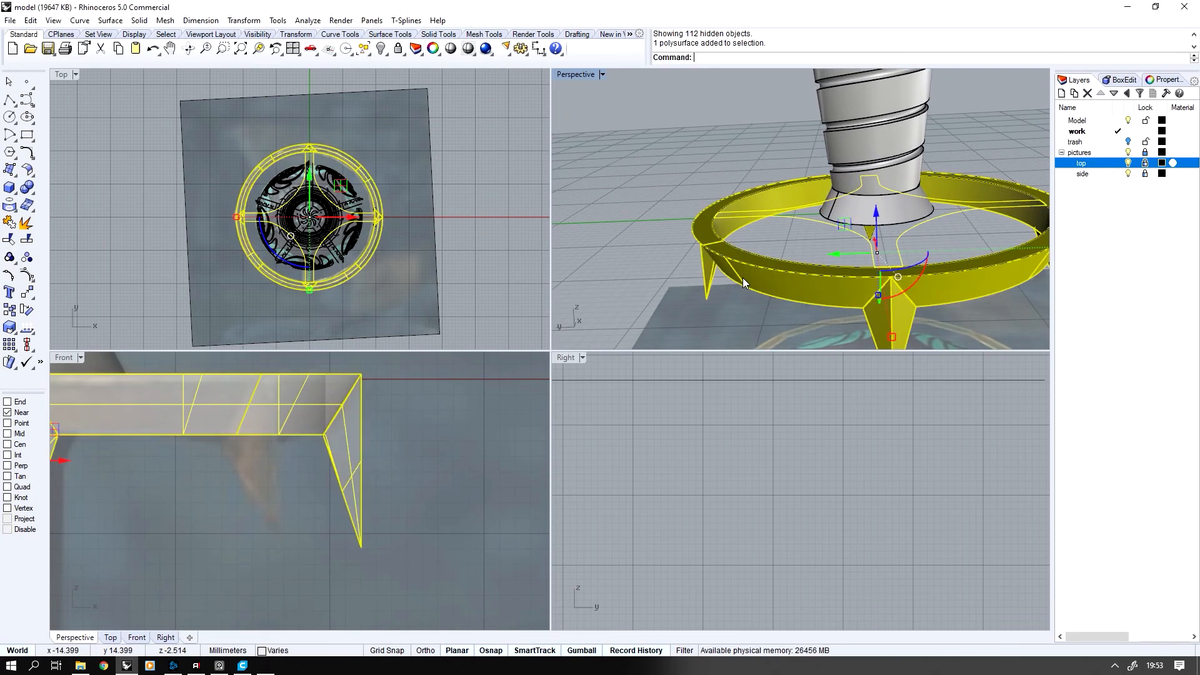
{"action": "key", "text": "ctrl+h"}
Extrude the cross outline downward on one side as a solid, snapped with Mid to the front spike's upper slanted edge
{"action": "left_click", "coordinate": [801, 233]}
{"action": "right_click_drag", "start_coordinate": [286, 410], "coordinate": [436, 449]}
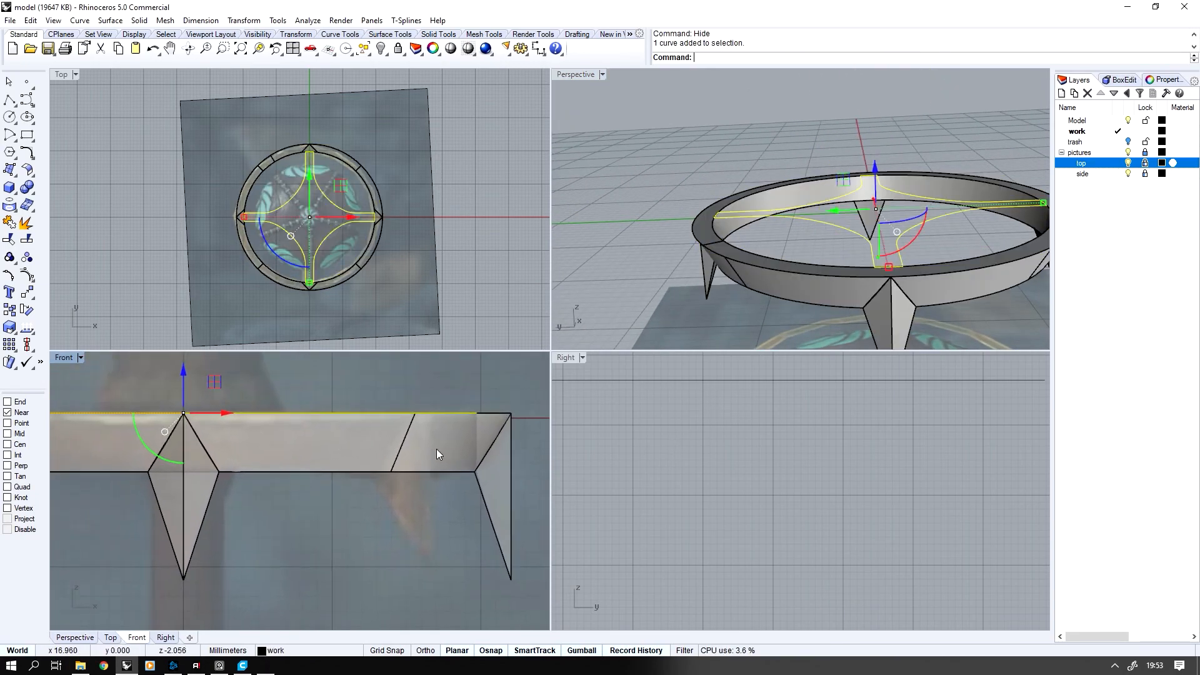
{"action": "right_click_drag", "start_coordinate": [296, 448], "coordinate": [348, 449]}
{"action": "middle_click", "coordinate": [348, 449]}
{"action": "scroll", "coordinate": [347, 466], "scroll_direction": "down", "scroll_amount": 5}
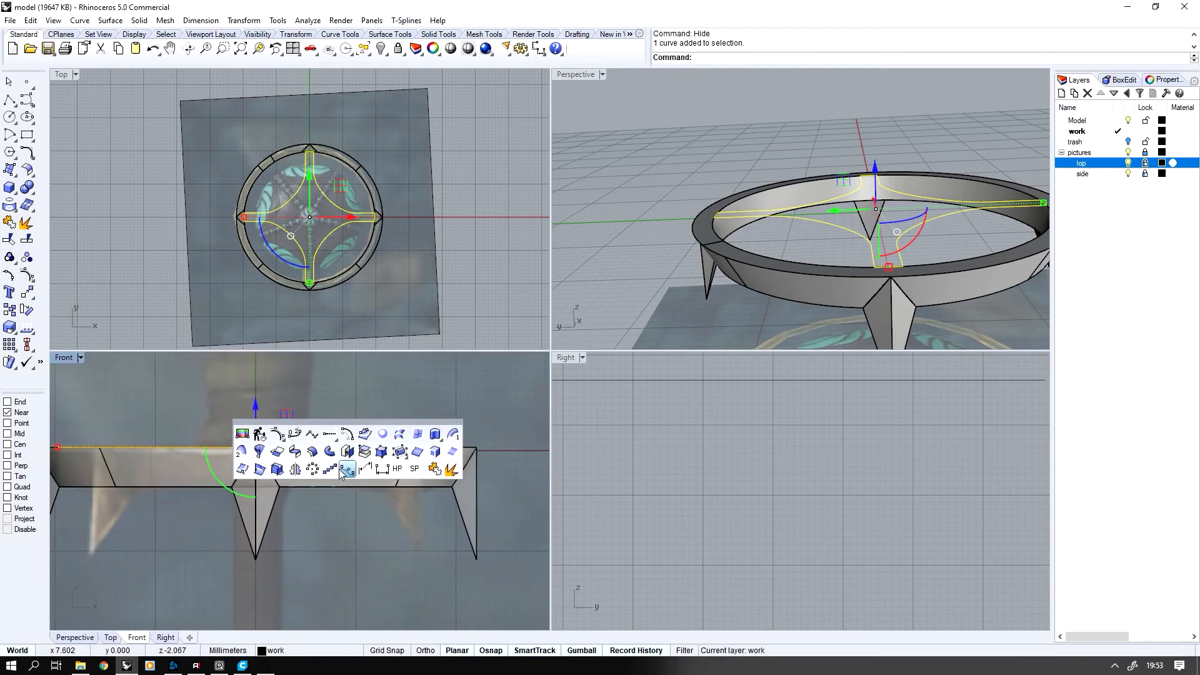
{"action": "scroll", "coordinate": [331, 467], "scroll_direction": "up", "scroll_amount": 1}
{"action": "left_click", "coordinate": [436, 433]}
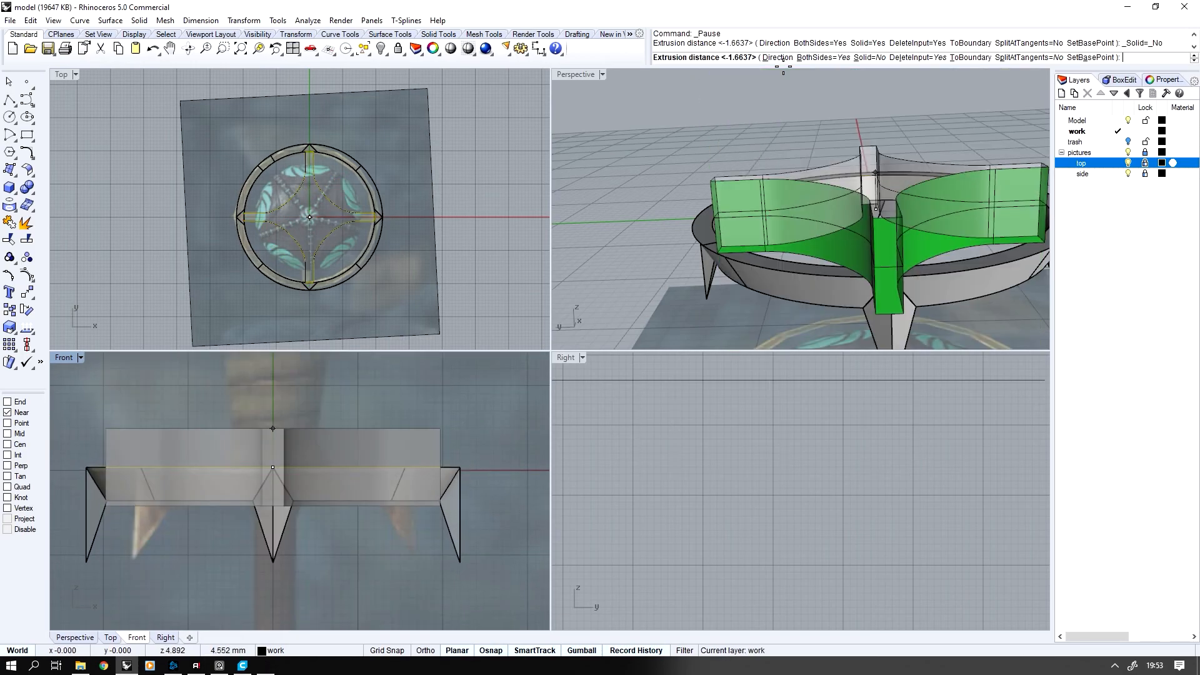
{"action": "left_click", "coordinate": [868, 58]}
{"action": "left_click", "coordinate": [819, 58]}
{"action": "right_click", "coordinate": [20, 433]}
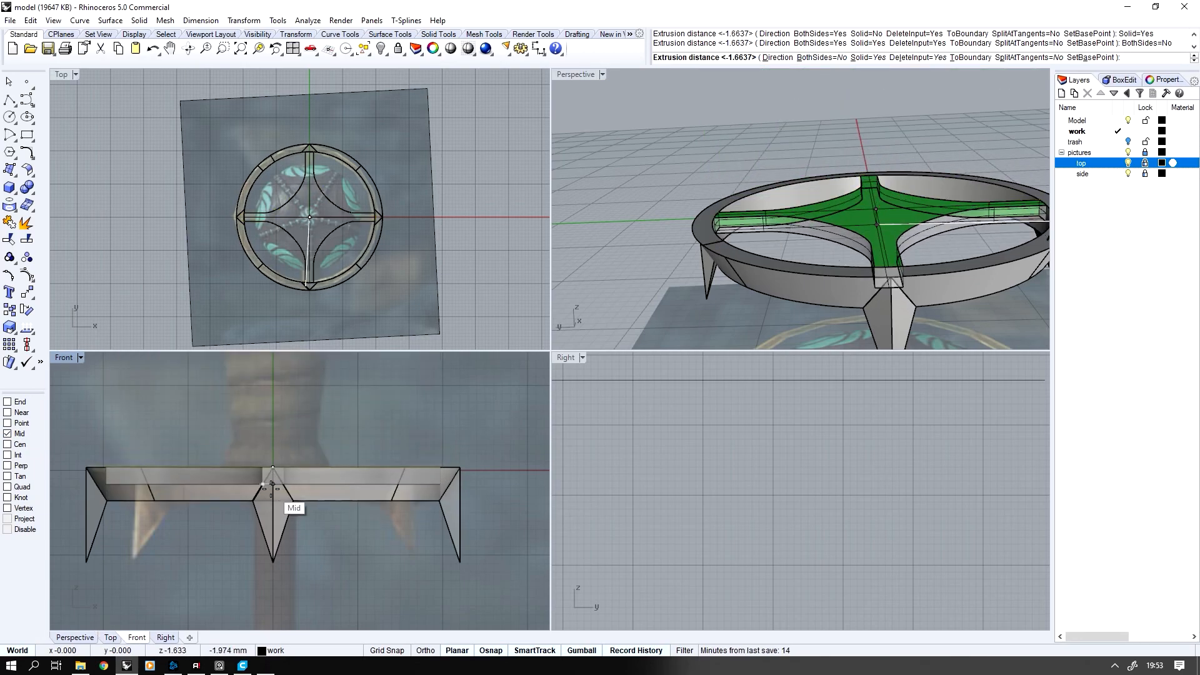
{"action": "left_click", "coordinate": [270, 489]}
Show all hidden objects and maximize the Front view with the whole side reference picture in sight
{"action": "right_click_drag", "start_coordinate": [749, 280], "coordinate": [617, 95]}
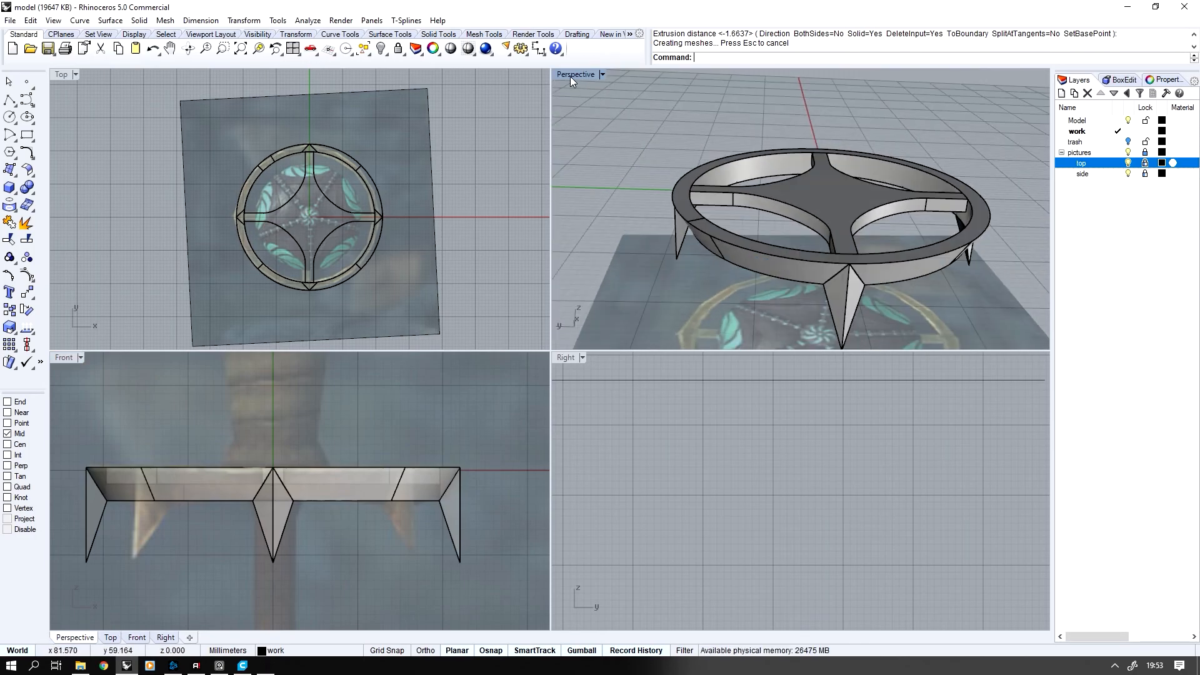
{"action": "key", "text": "ctrl+alt+h"}
{"action": "right_click_drag", "start_coordinate": [701, 214], "coordinate": [702, 213]}
{"action": "scroll", "coordinate": [701, 214], "scroll_direction": "down", "scroll_amount": 7}
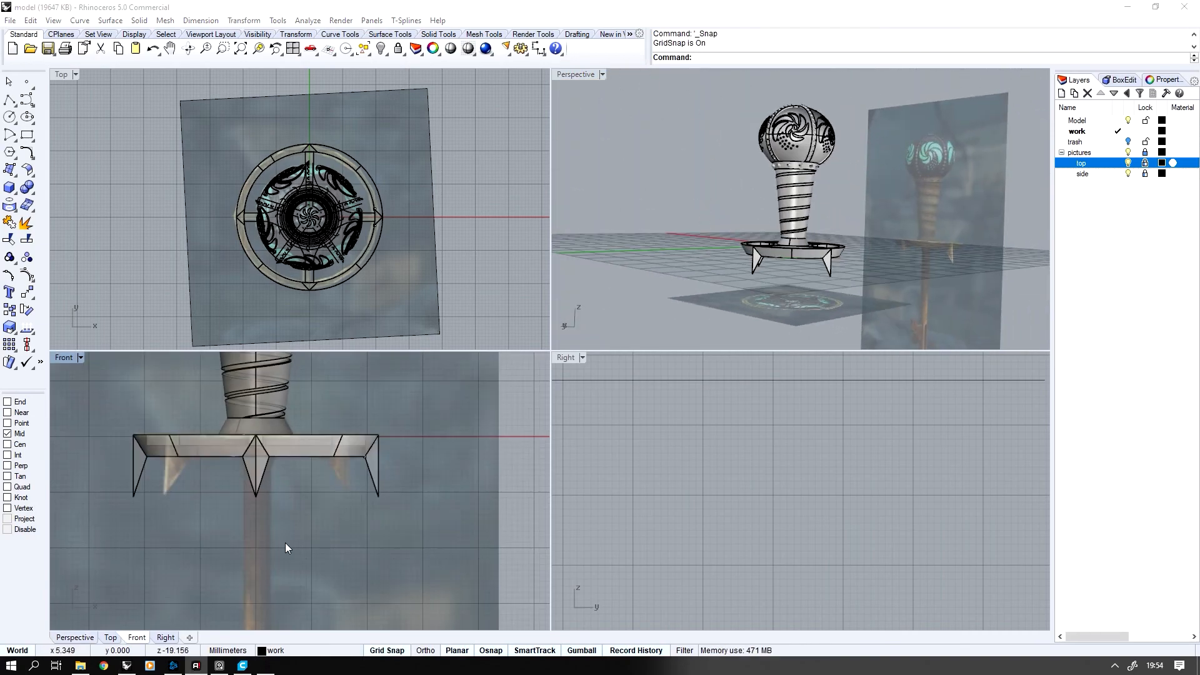
{"action": "right_click_drag", "start_coordinate": [285, 543], "coordinate": [284, 501]}
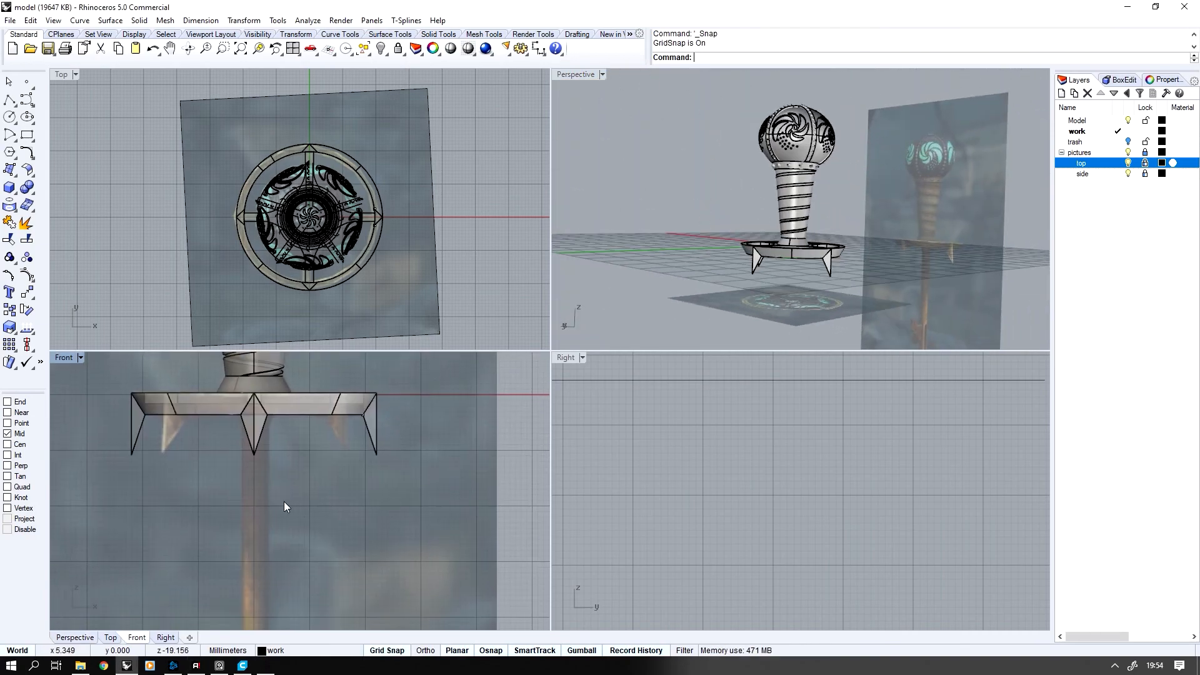
{"action": "scroll", "coordinate": [267, 496], "scroll_direction": "down", "scroll_amount": 8}
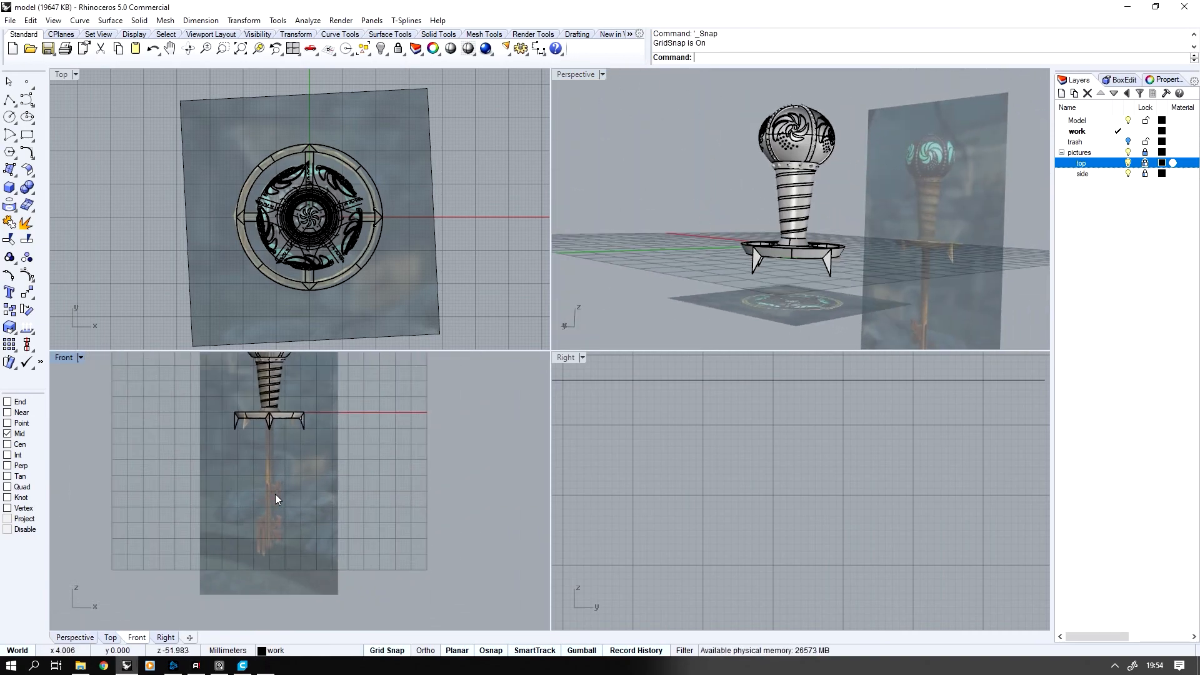
{"action": "scroll", "coordinate": [277, 482], "scroll_direction": "up", "scroll_amount": 4}
{"action": "scroll", "coordinate": [292, 568], "scroll_direction": "down", "scroll_amount": 3}
{"action": "right_click_drag", "start_coordinate": [293, 566], "coordinate": [295, 594]}
{"action": "double_click", "coordinate": [61, 359]}
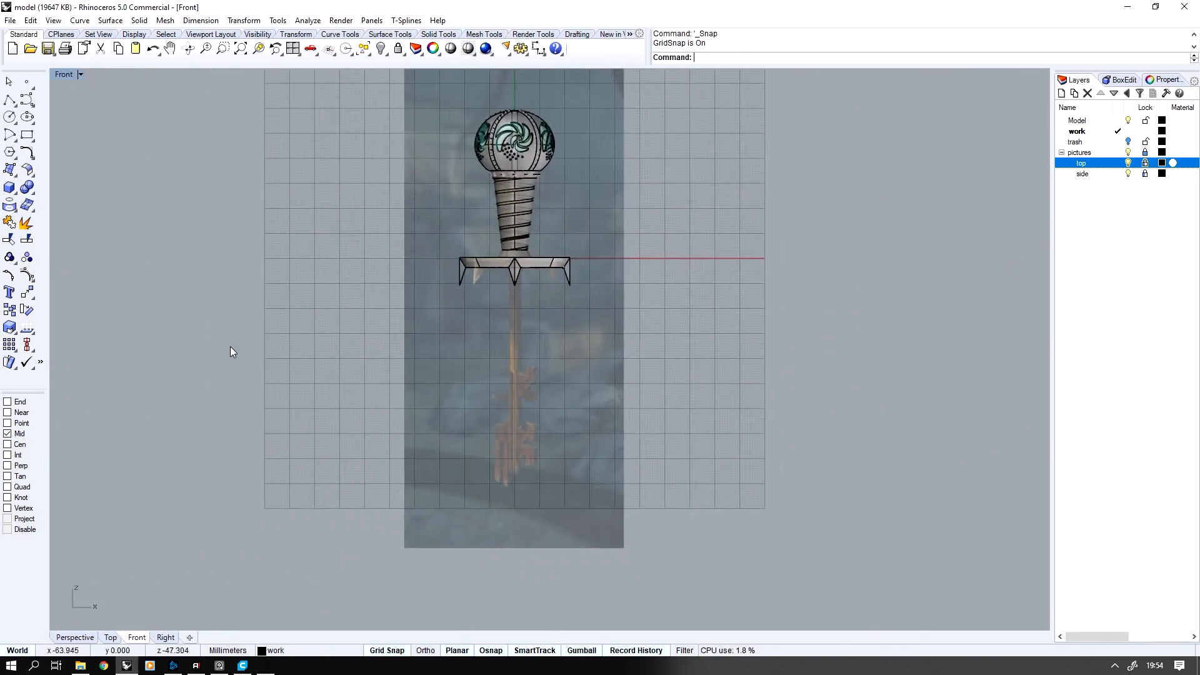
Unlock the pictures layer and hide everything except the side reference picture
{"action": "left_click", "coordinate": [1145, 153]}
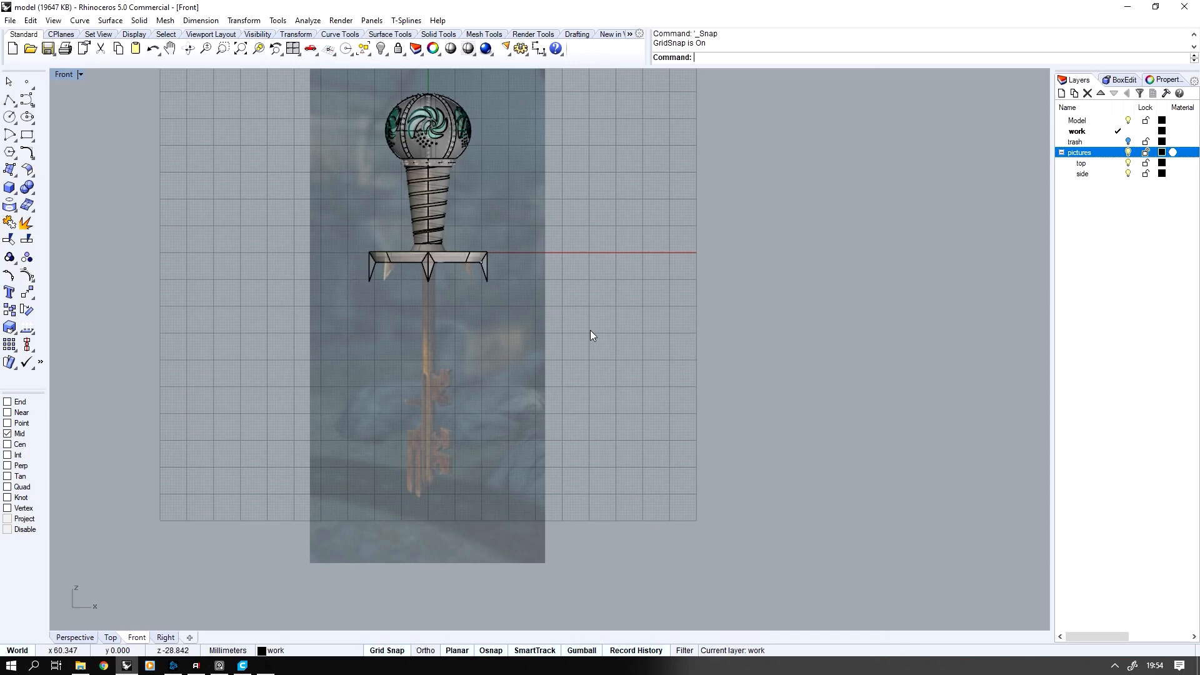
{"action": "scroll", "coordinate": [472, 356], "scroll_direction": "down", "scroll_amount": 1}
{"action": "left_click", "coordinate": [472, 356]}
{"action": "scroll", "coordinate": [472, 357], "scroll_direction": "down", "scroll_amount": 1}
{"action": "right_click_drag", "start_coordinate": [472, 356], "coordinate": [440, 391]}
{"action": "type", "text": "Invert"}
{"action": "key", "text": "Return"}
{"action": "key", "text": "ctrl+h"}
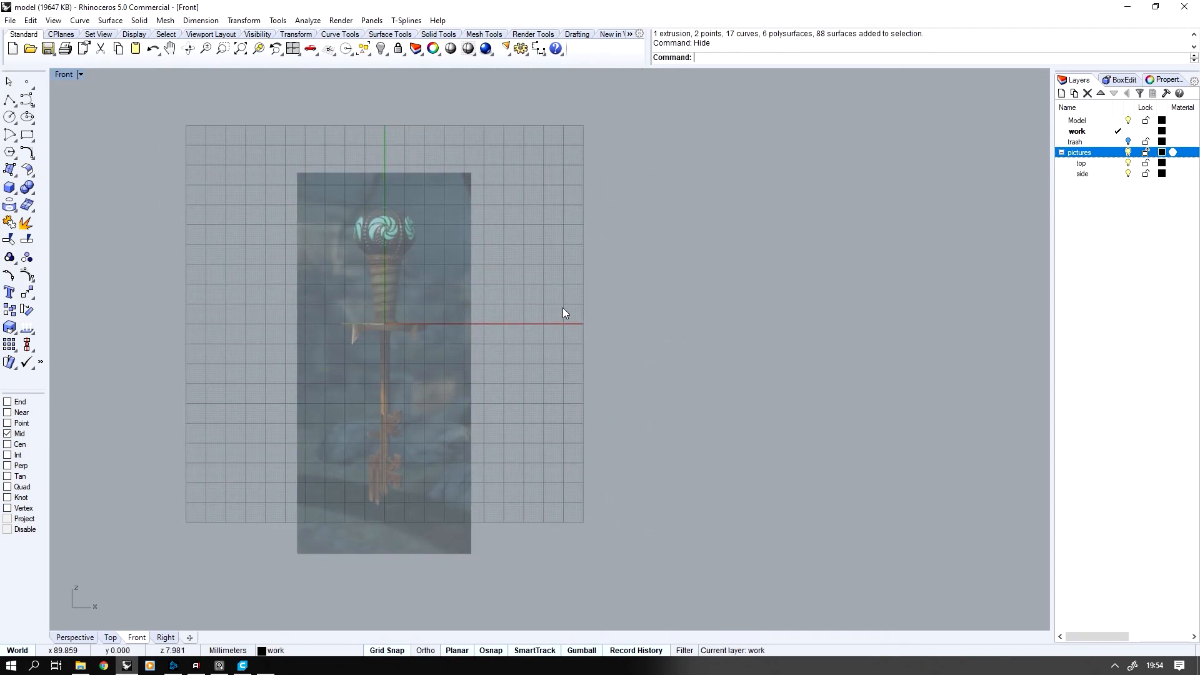
Place Side2 as a picture frame beside the existing side reference picture
{"action": "middle_click", "coordinate": [563, 310]}
{"action": "left_click", "coordinate": [460, 294]}
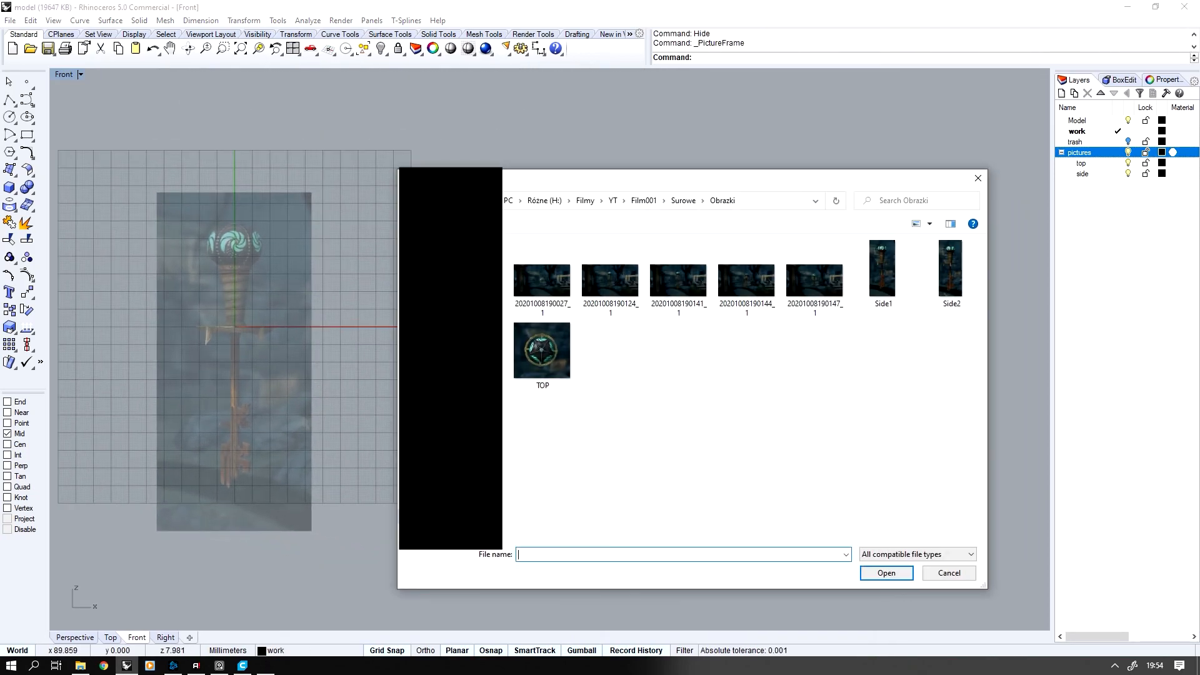
{"action": "double_click", "coordinate": [928, 285]}
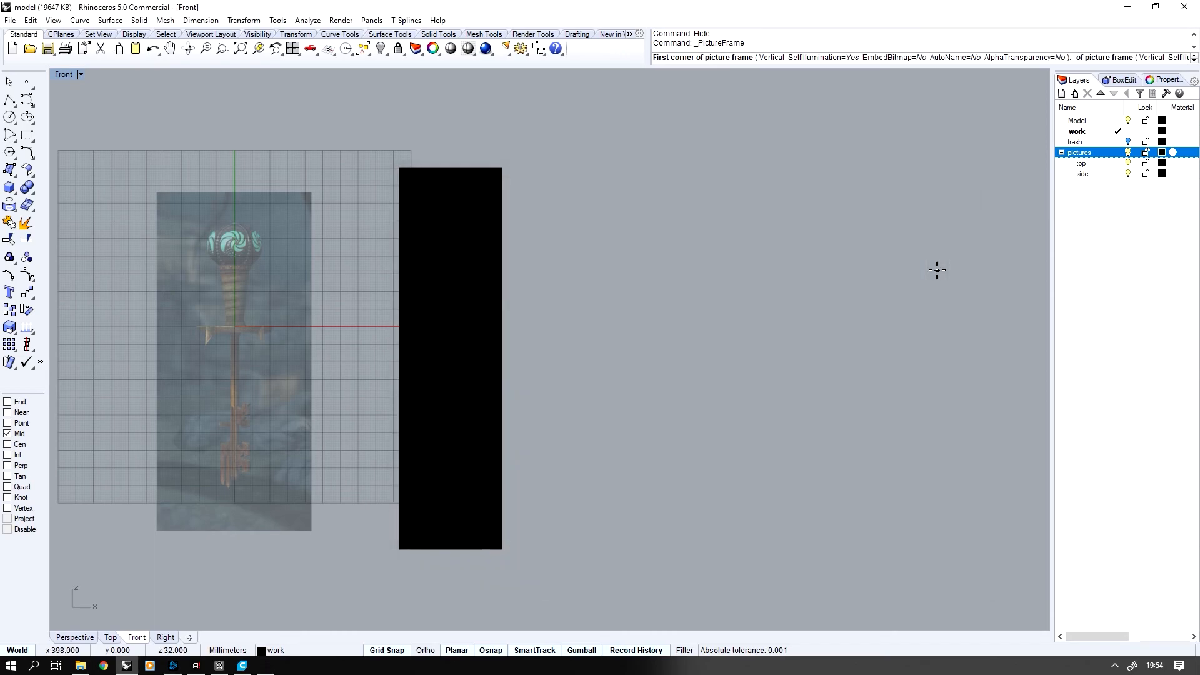
{"action": "left_click", "coordinate": [336, 482]}
{"action": "left_click", "coordinate": [450, 461]}
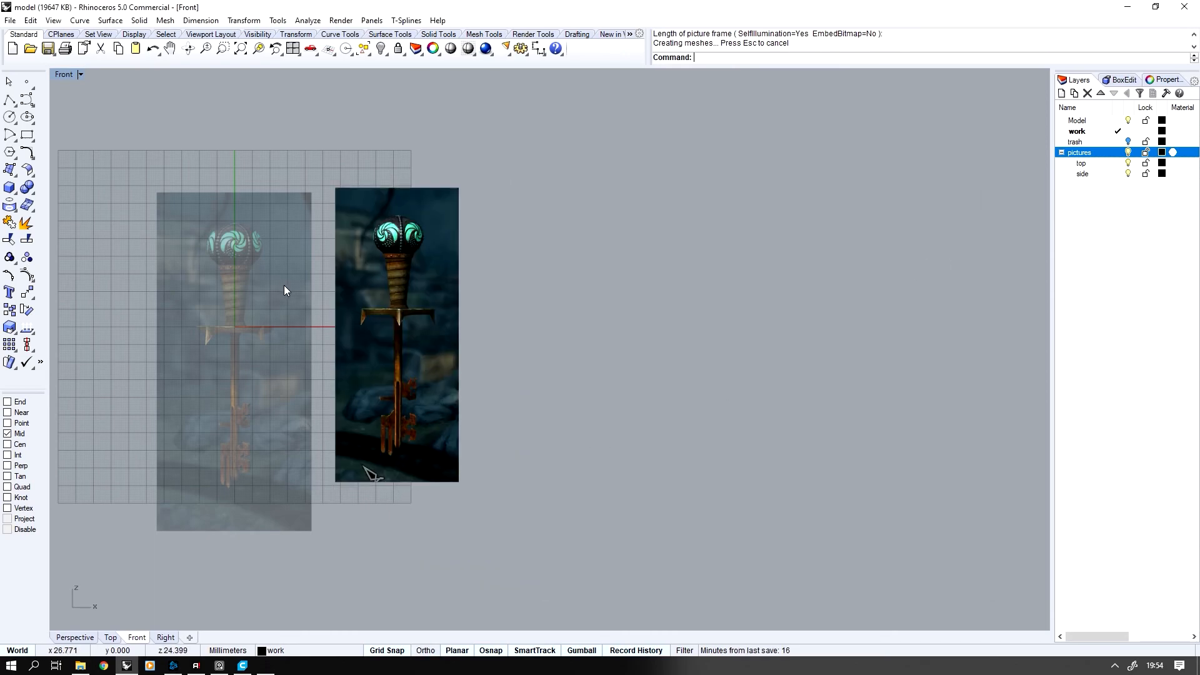
Draw two horizontal guide lines from the old picture's pommel top and key tip across the new picture
{"action": "scroll", "coordinate": [287, 287], "scroll_direction": "up", "scroll_amount": 3}
{"action": "left_click", "coordinate": [21, 102]}
{"action": "scroll", "coordinate": [264, 220], "scroll_direction": "up", "scroll_amount": 3}
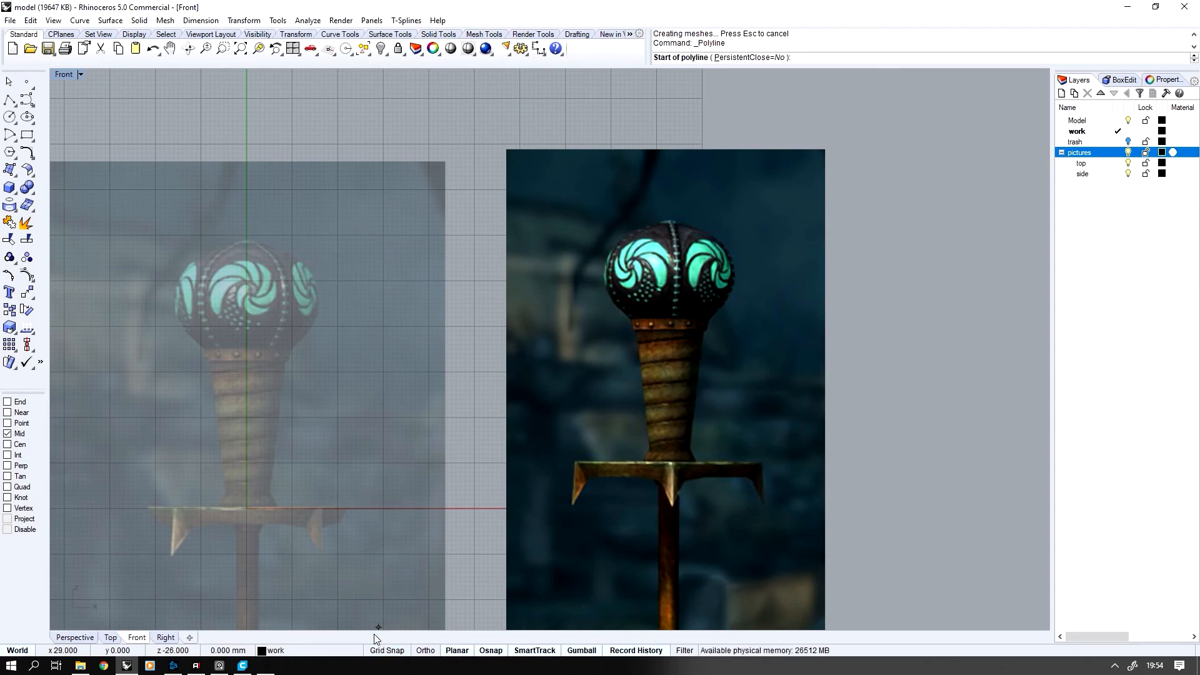
{"action": "left_click", "coordinate": [248, 239]}
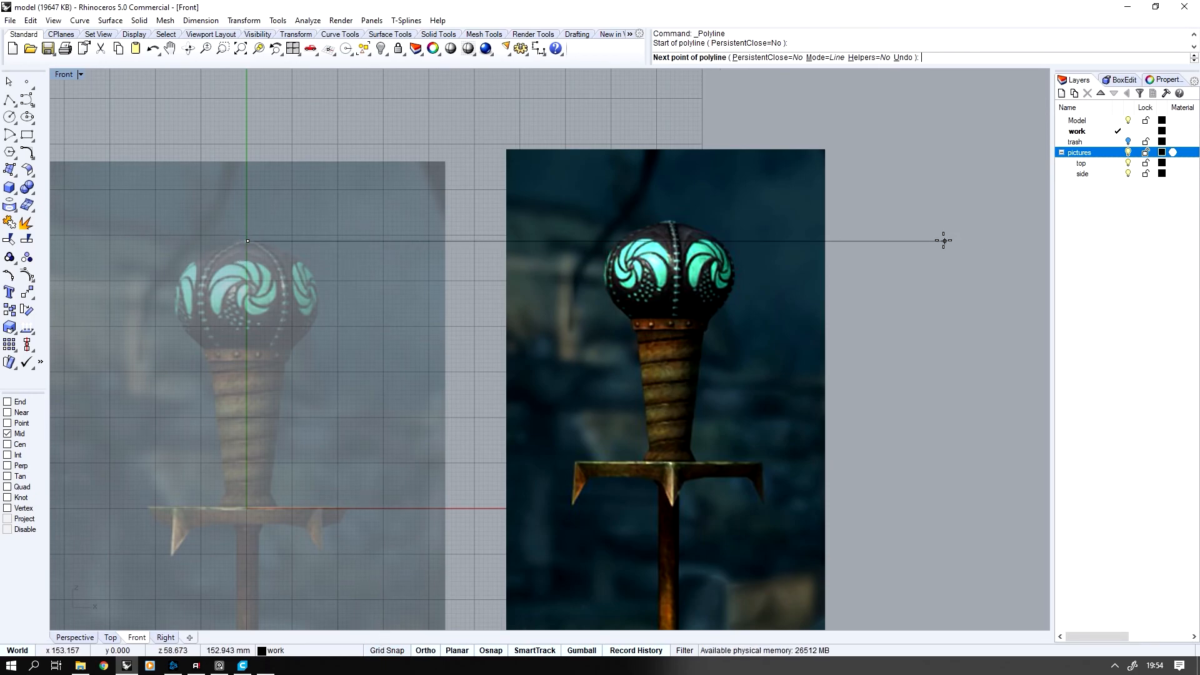
{"action": "left_click", "coordinate": [921, 241], "text": "shift"}
{"action": "right_click", "coordinate": [883, 292]}
{"action": "scroll", "coordinate": [859, 309], "scroll_direction": "down", "scroll_amount": 6}
{"action": "scroll", "coordinate": [775, 375], "scroll_direction": "up", "scroll_amount": 6}
{"action": "right_click", "coordinate": [375, 527]}
{"action": "left_click", "coordinate": [370, 527]}
{"action": "scroll", "coordinate": [438, 520], "scroll_direction": "down", "scroll_amount": 4}
{"action": "left_click", "coordinate": [784, 466], "text": "shift"}
{"action": "right_click", "coordinate": [785, 442]}
Set the transparency of the Side2 picture's material to 77%
{"action": "left_click", "coordinate": [688, 381]}
{"action": "scroll", "coordinate": [665, 356], "scroll_direction": "down", "scroll_amount": 3}
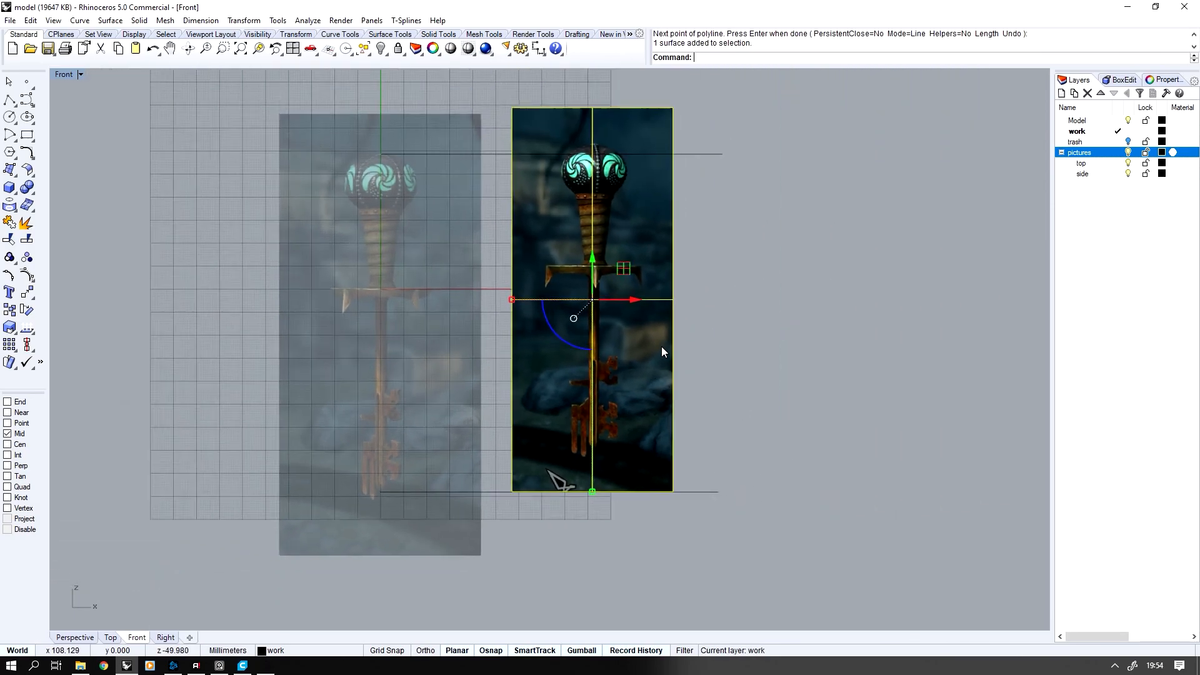
{"action": "left_click", "coordinate": [1124, 80]}
{"action": "left_click", "coordinate": [1164, 79]}
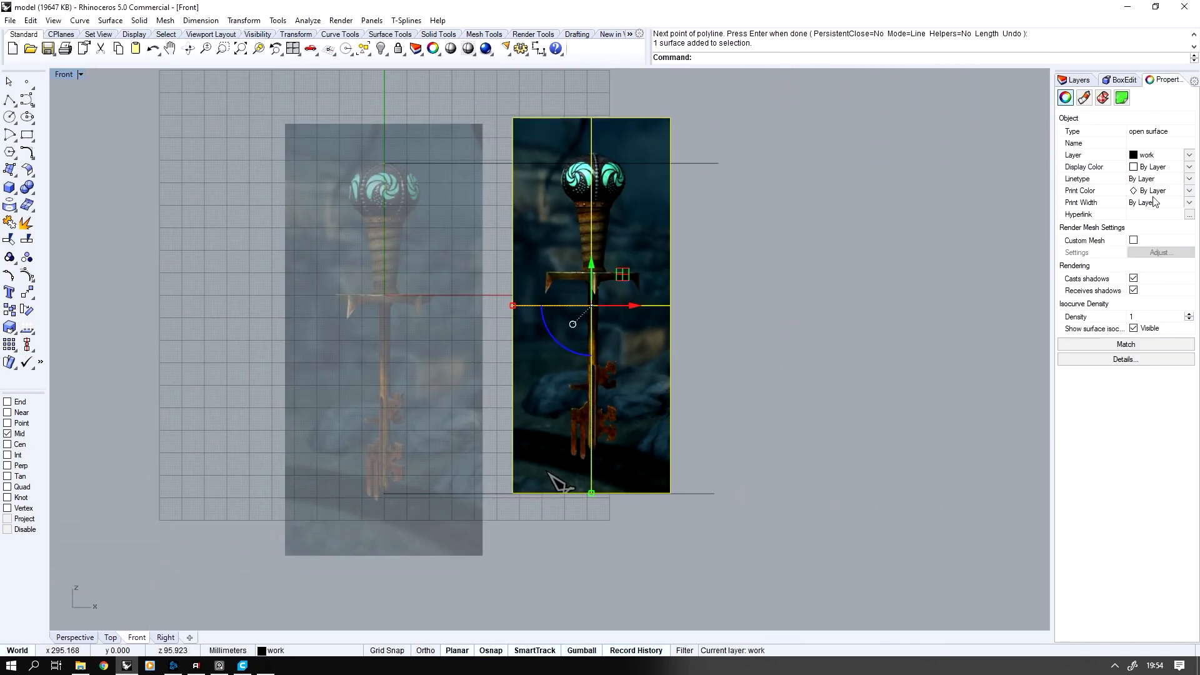
{"action": "left_click", "coordinate": [1084, 98]}
{"action": "double_click", "coordinate": [1087, 284]}
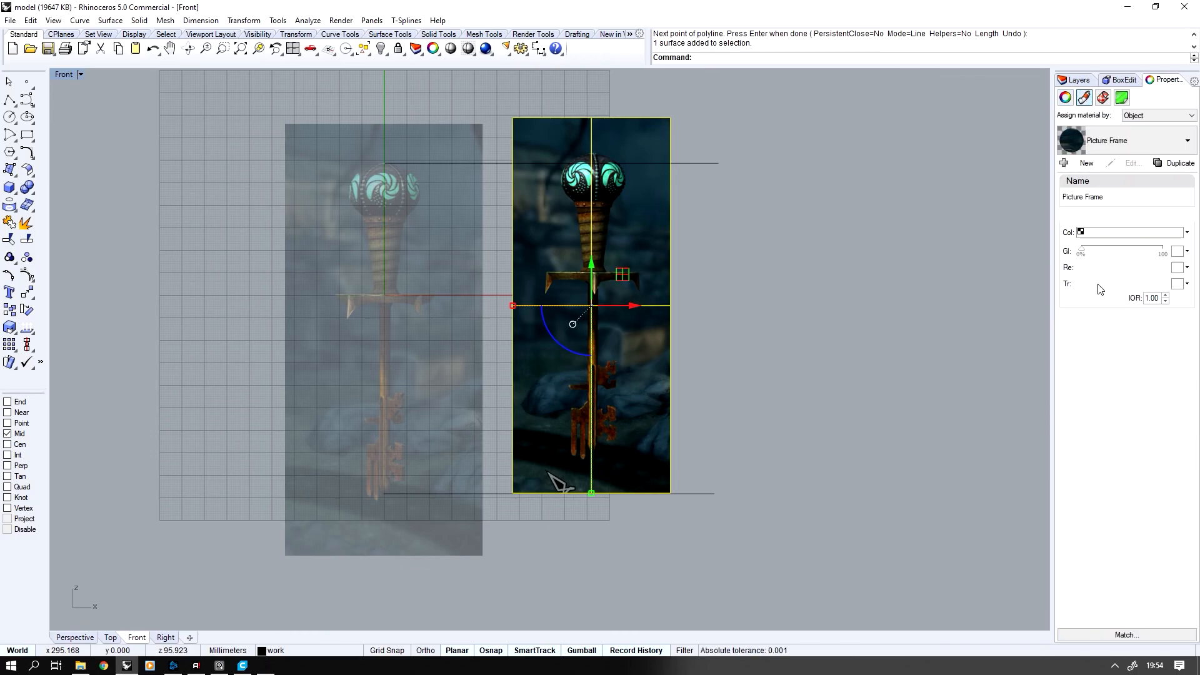
{"action": "left_click_drag", "start_coordinate": [1088, 286], "coordinate": [1149, 286]}
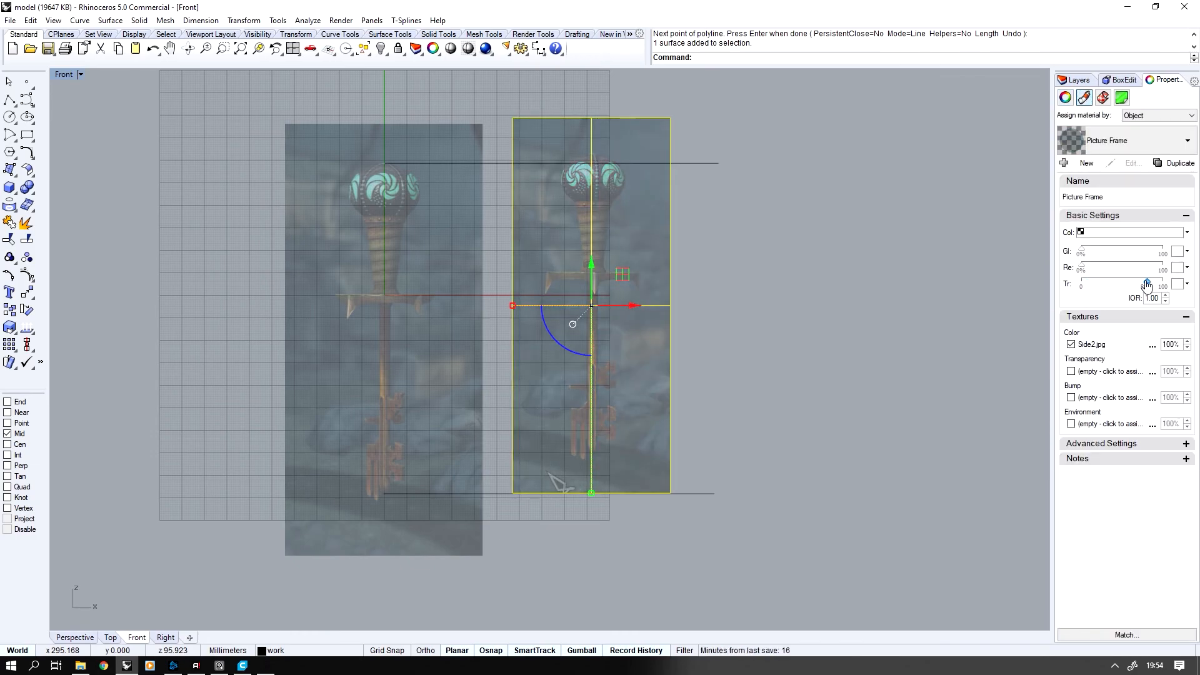
{"action": "left_click", "coordinate": [695, 208]}
Align the Side2 picture's pommel top with the upper guide line and scale the picture from that point to match the old one
{"action": "scroll", "coordinate": [675, 230], "scroll_direction": "up", "scroll_amount": 3}
{"action": "left_click_drag", "start_coordinate": [662, 307], "coordinate": [641, 332]}
{"action": "key", "text": "Escape"}
{"action": "left_click", "coordinate": [9, 328]}
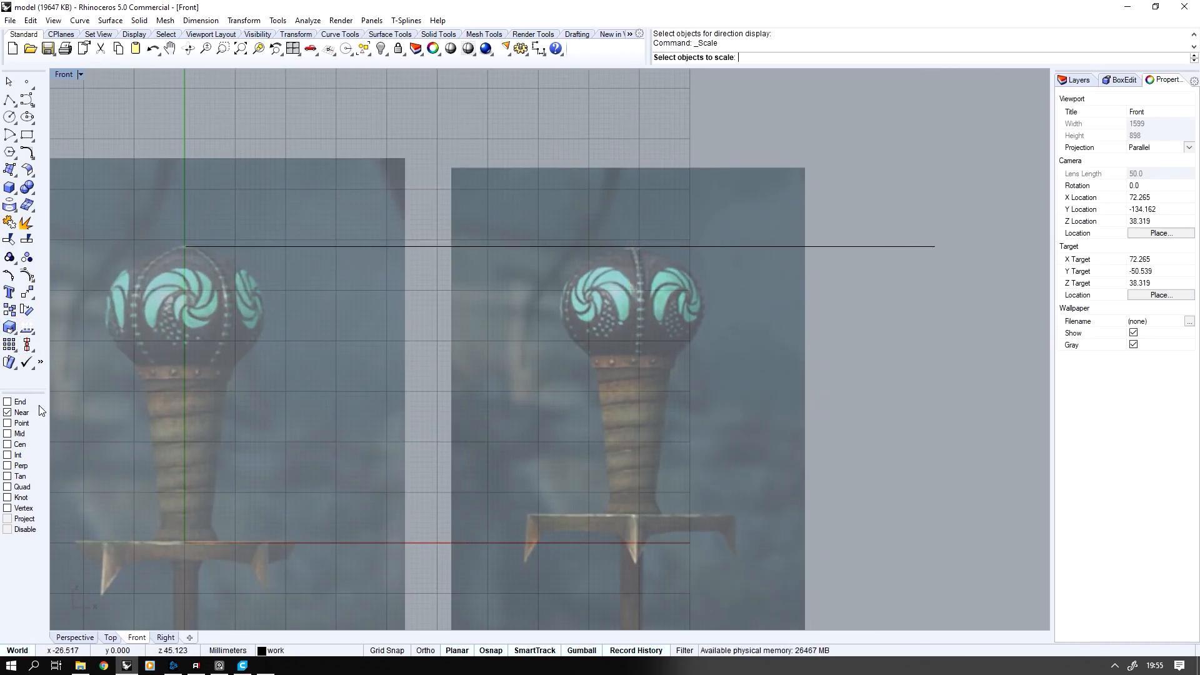
{"action": "left_click", "coordinate": [635, 255]}
{"action": "right_click", "coordinate": [635, 255]}
{"action": "left_click", "coordinate": [637, 246]}
{"action": "scroll", "coordinate": [650, 300], "scroll_direction": "down", "scroll_amount": 2}
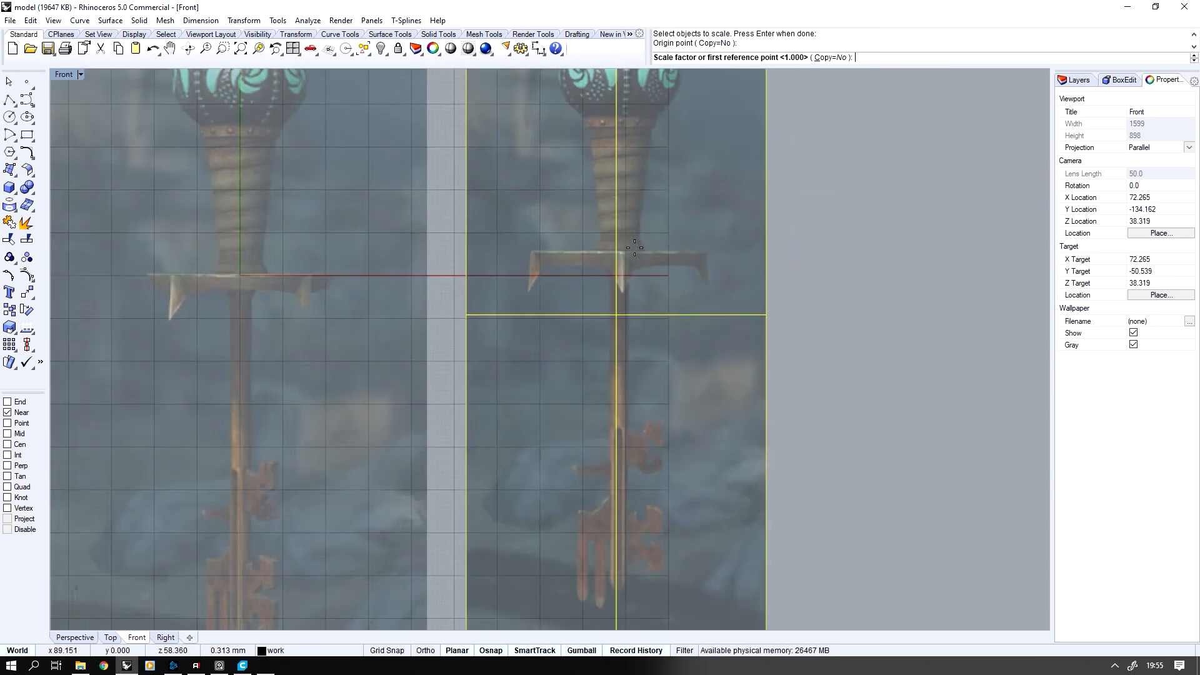
{"action": "left_click", "coordinate": [612, 352]}
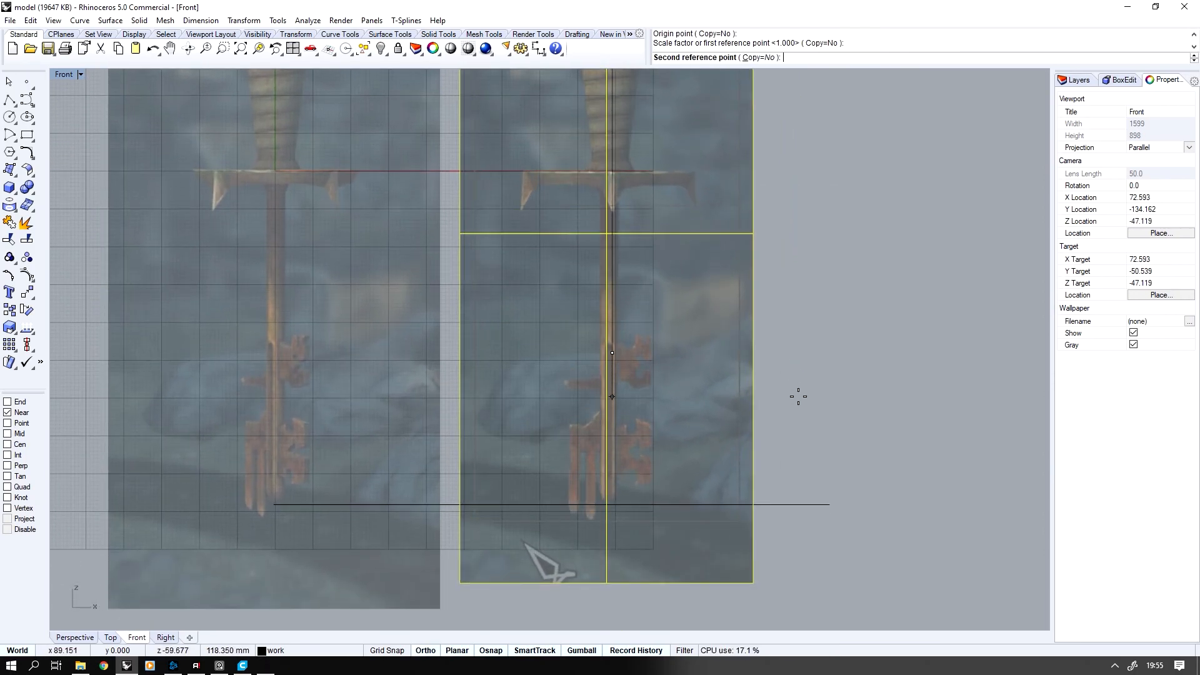
{"action": "left_click", "coordinate": [798, 396], "text": "shift"}
Move the scaled Side2 picture onto the vertical axis and delete the old side picture
{"action": "scroll", "coordinate": [800, 405], "scroll_direction": "down", "scroll_amount": 4}
{"action": "left_click", "coordinate": [609, 315]}
{"action": "right_click_drag", "start_coordinate": [600, 318], "coordinate": [605, 333]}
{"action": "left_click_drag", "start_coordinate": [607, 338], "coordinate": [425, 346]}
{"action": "left_click", "coordinate": [371, 233]}
{"action": "key", "text": "Delete"}
{"action": "left_click", "coordinate": [611, 247]}
{"action": "scroll", "coordinate": [451, 384], "scroll_direction": "up", "scroll_amount": 8}
{"action": "key", "text": "Escape"}
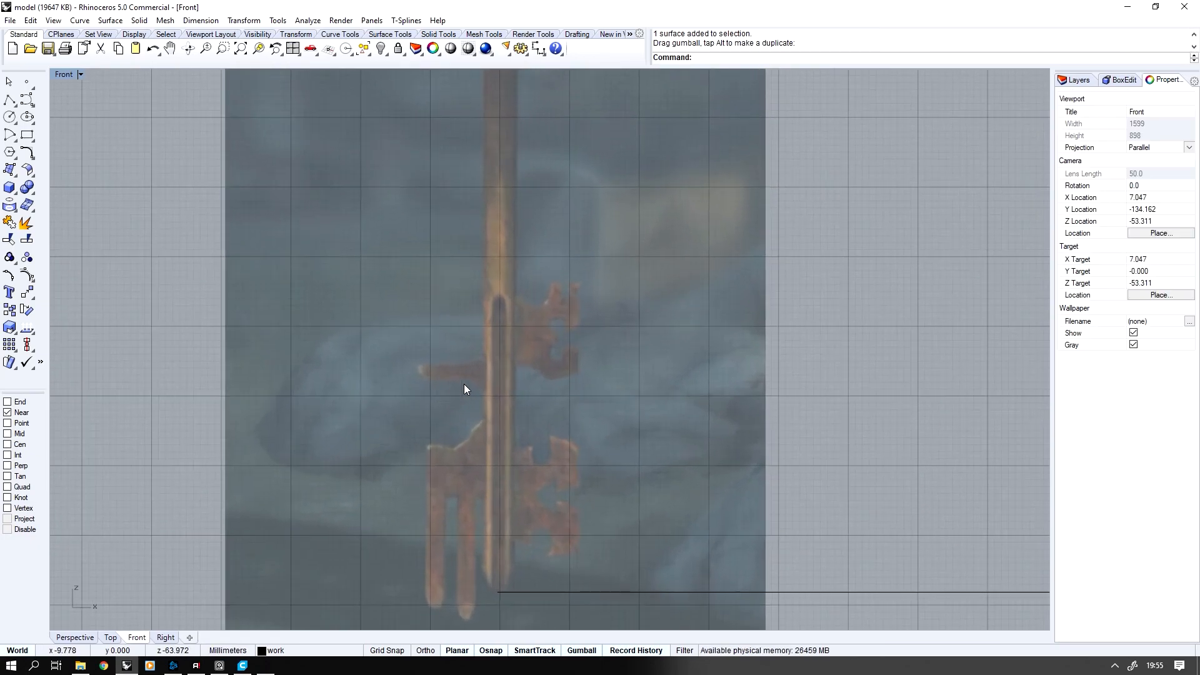
Show the hidden model objects and delete the two horizontal guide lines
{"action": "scroll", "coordinate": [463, 384], "scroll_direction": "down", "scroll_amount": 3}
{"action": "key", "text": "ctrl+alt+h"}
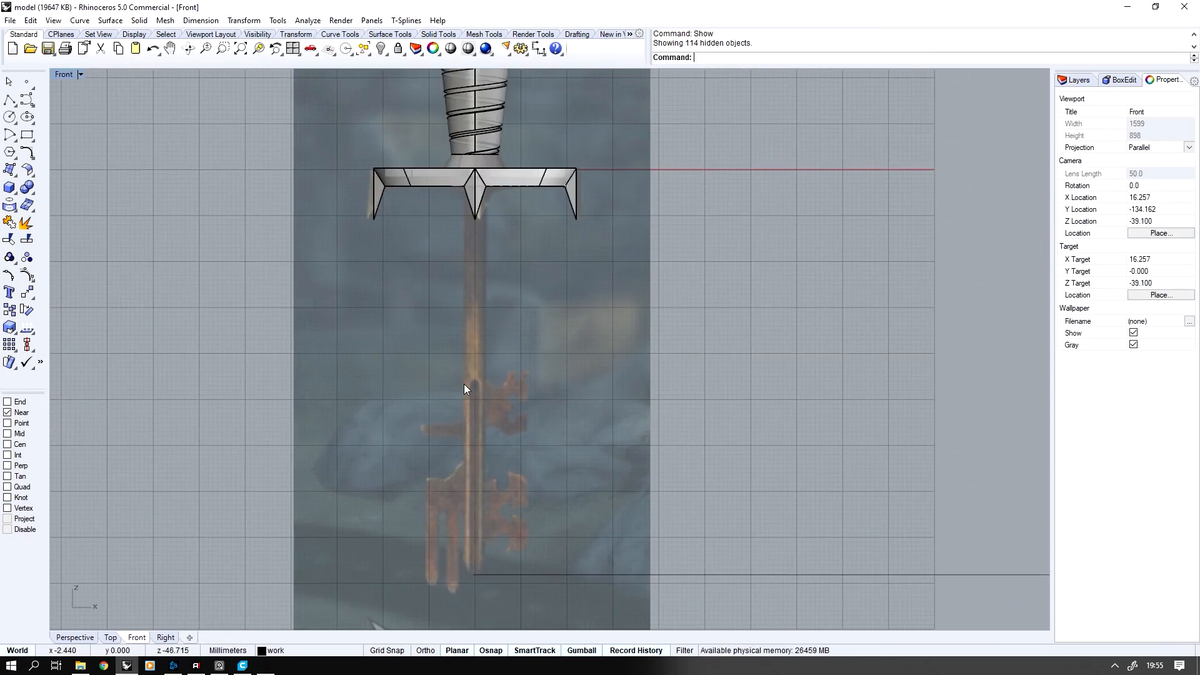
{"action": "scroll", "coordinate": [464, 384], "scroll_direction": "down", "scroll_amount": 3}
{"action": "scroll", "coordinate": [881, 307], "scroll_direction": "down", "scroll_amount": 3}
{"action": "left_click_drag", "start_coordinate": [884, 110], "coordinate": [741, 557]}
{"action": "key", "text": "Delete"}
Change the Side2 picture to the side layer and lock the pictures layer
{"action": "left_click", "coordinate": [485, 227]}
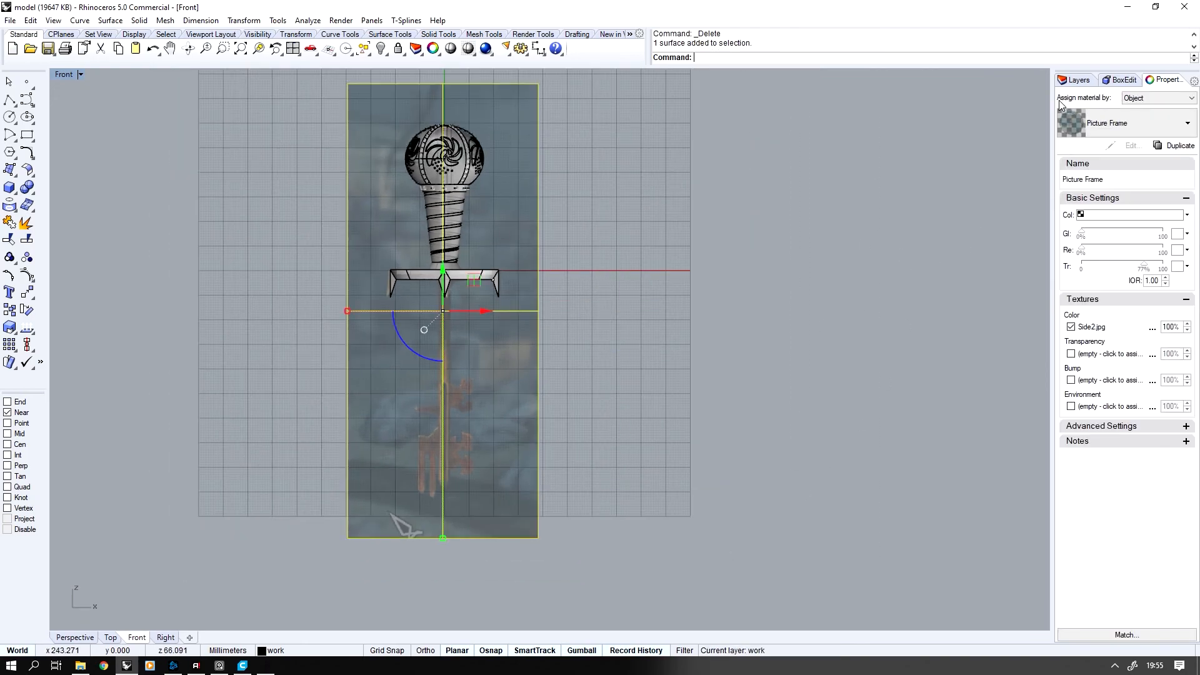
{"action": "left_click", "coordinate": [1075, 79]}
{"action": "scroll", "coordinate": [1097, 173], "scroll_direction": "up", "scroll_amount": 2}
{"action": "right_click", "coordinate": [1097, 173]}
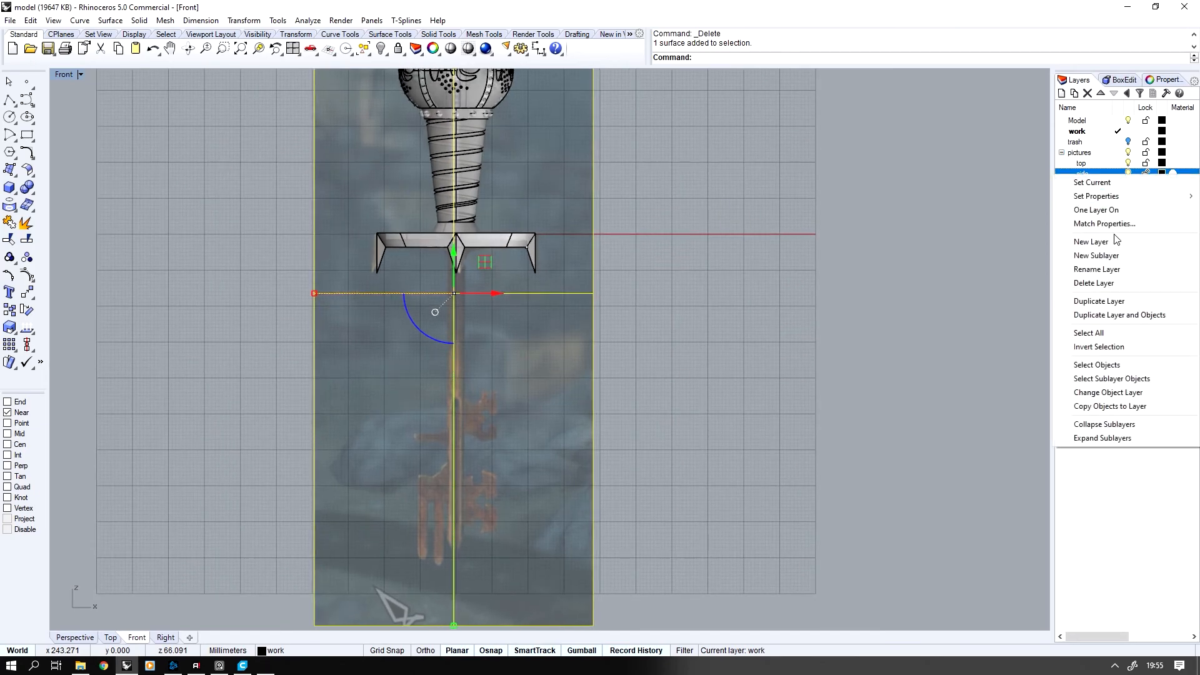
{"action": "left_click", "coordinate": [1101, 392]}
{"action": "left_click", "coordinate": [1145, 154]}
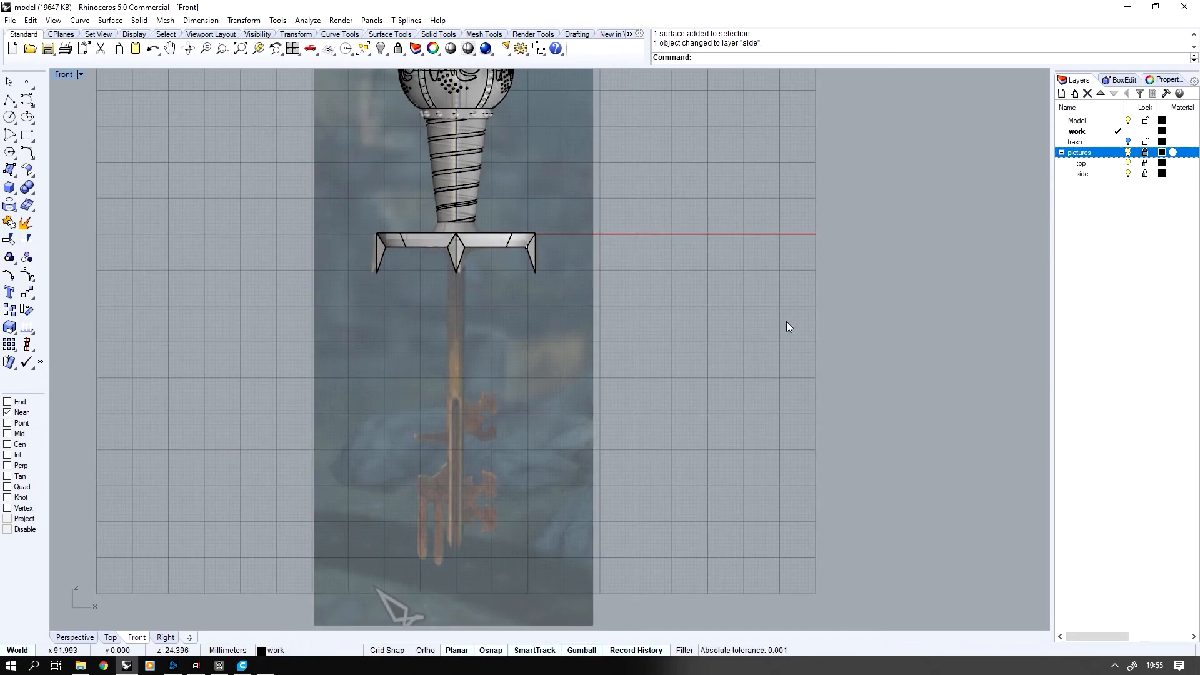
Hide all model objects so that only the locked reference pictures stay in view
{"action": "scroll", "coordinate": [548, 336], "scroll_direction": "up", "scroll_amount": 3}
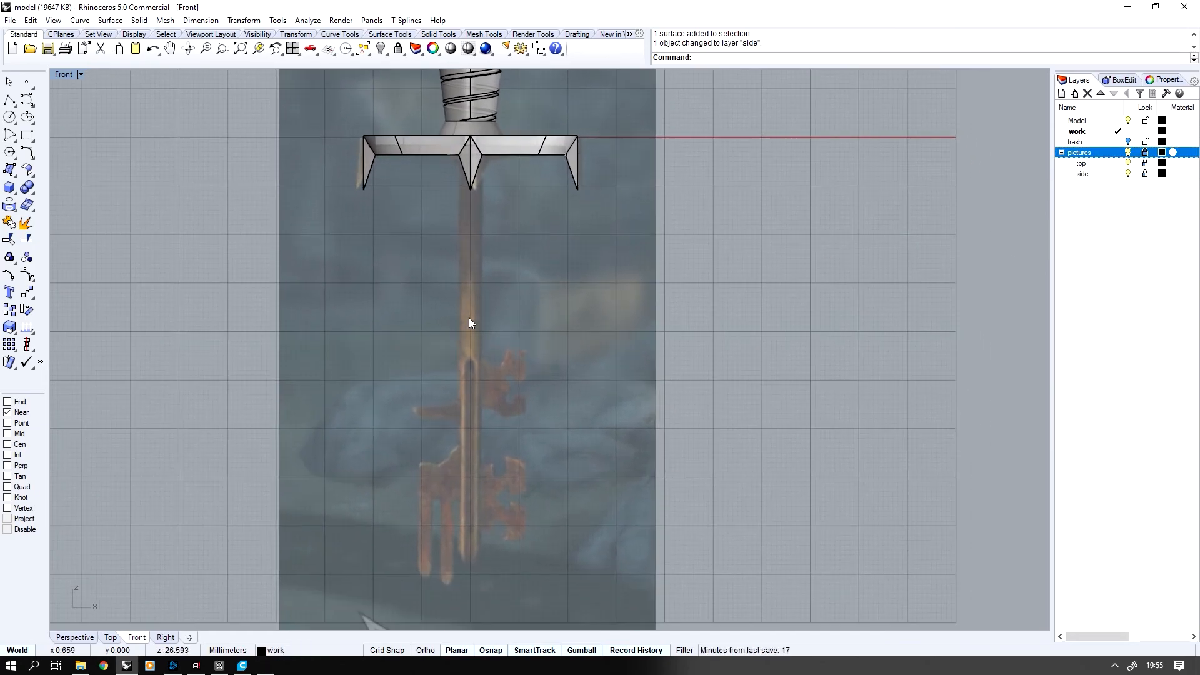
{"action": "scroll", "coordinate": [470, 289], "scroll_direction": "down", "scroll_amount": 1}
{"action": "key", "text": "ctrl+a"}
{"action": "key", "text": "ctrl+h"}
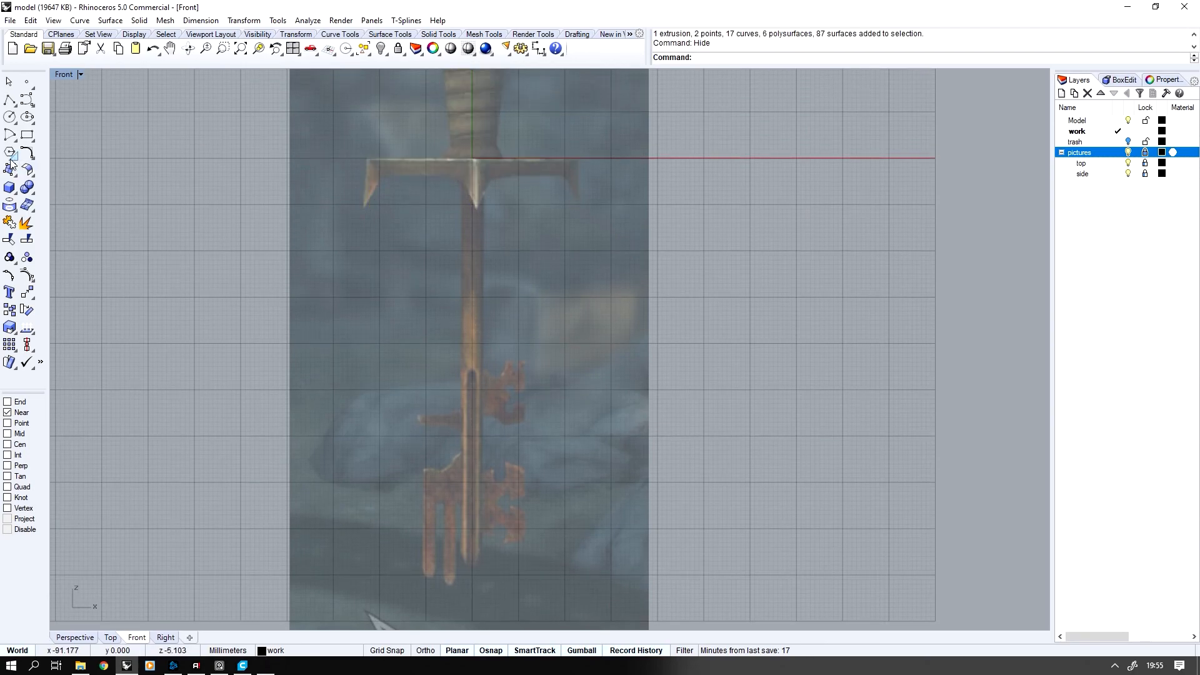
Draw a solid cylinder of 3 mm radius centred on the key shaft in the front reference picture
{"action": "left_click", "coordinate": [13, 195]}
{"action": "left_click", "coordinate": [46, 194]}
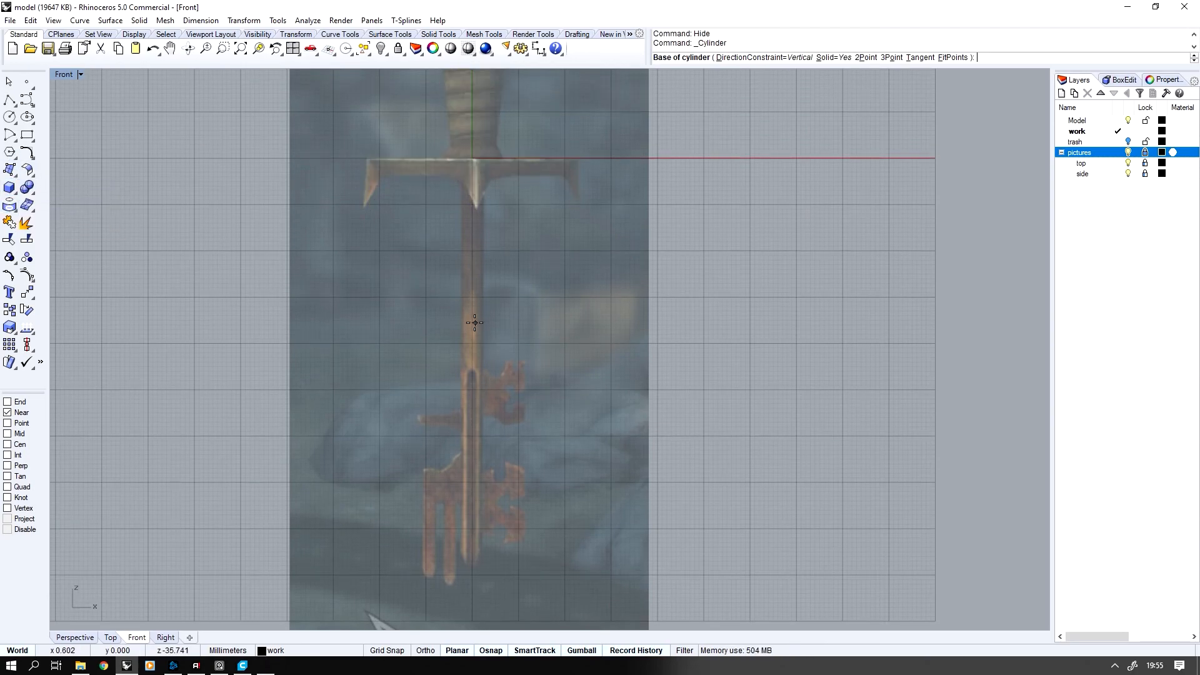
{"action": "scroll", "coordinate": [469, 343], "scroll_direction": "up", "scroll_amount": 1}
{"action": "left_click", "coordinate": [463, 344]}
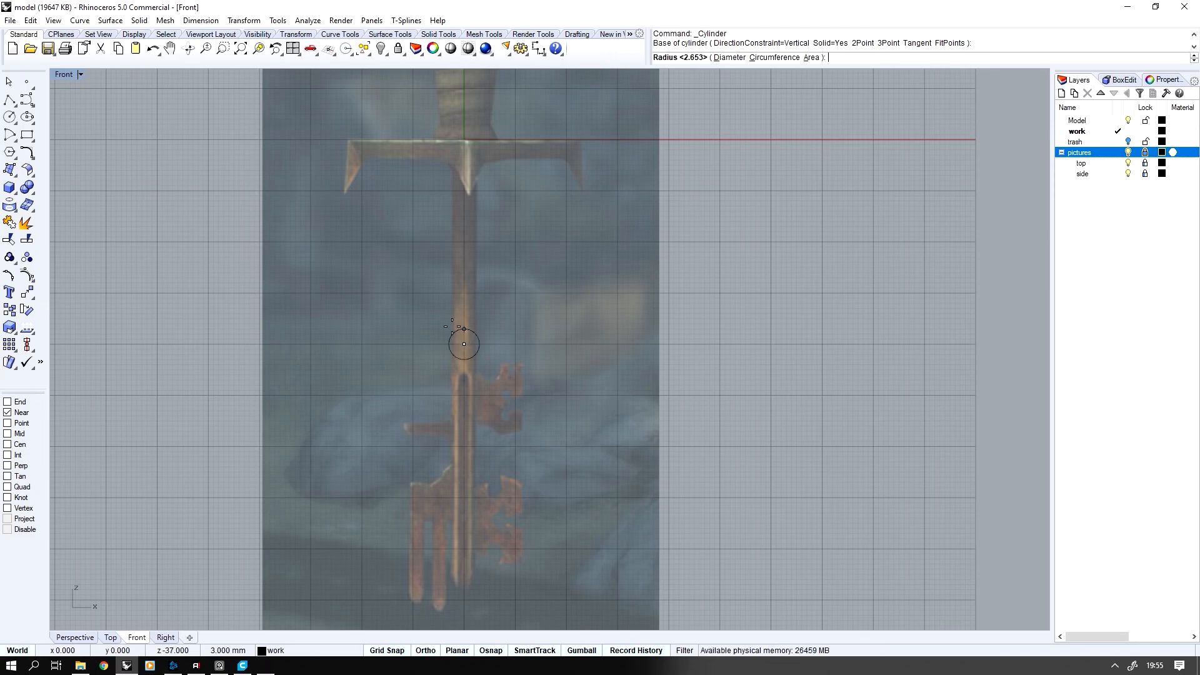
{"action": "left_click", "coordinate": [463, 329]}
{"action": "left_click", "coordinate": [464, 343]}
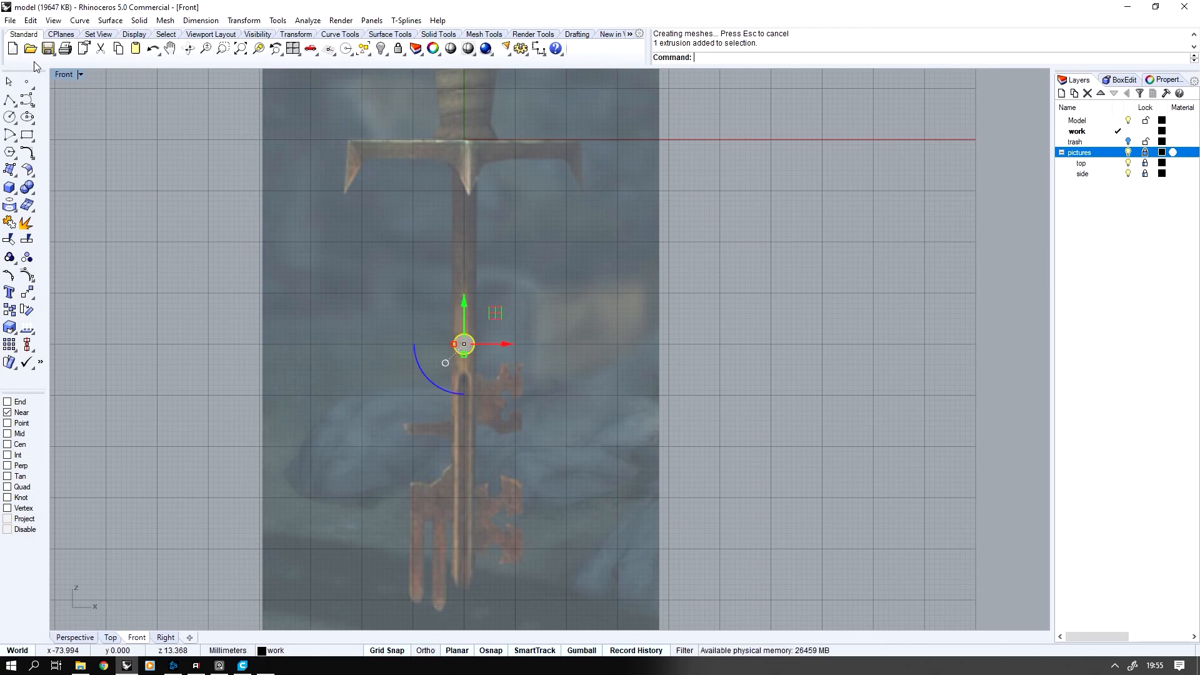
Turn the cylinder upright and resize it to the pictured shaft, about 4.9 mm wide and 9.9 mm tall
{"action": "double_click", "coordinate": [65, 74]}
{"action": "left_click_drag", "start_coordinate": [767, 539], "coordinate": [718, 551]}
{"action": "scroll", "coordinate": [288, 458], "scroll_direction": "up", "scroll_amount": 5}
{"action": "scroll", "coordinate": [284, 572], "scroll_direction": "up", "scroll_amount": 2}
{"action": "left_click_drag", "start_coordinate": [308, 523], "coordinate": [309, 532], "text": "shift"}
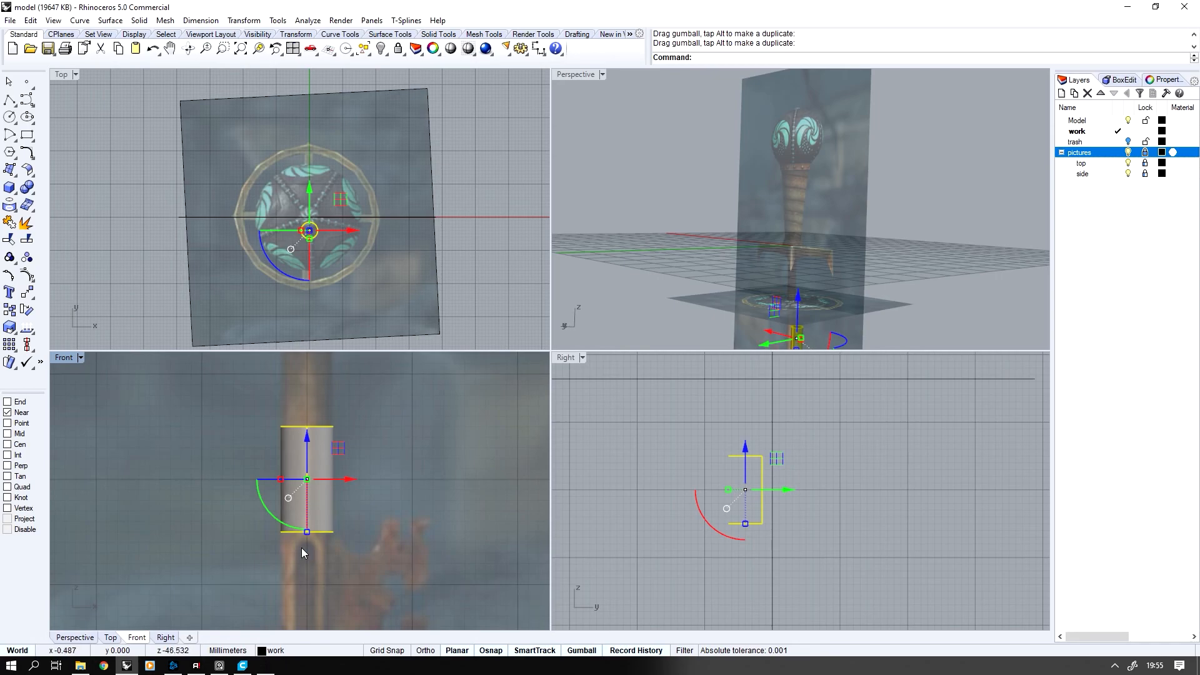
{"action": "left_click_drag", "start_coordinate": [306, 532], "coordinate": [307, 532], "text": "shift"}
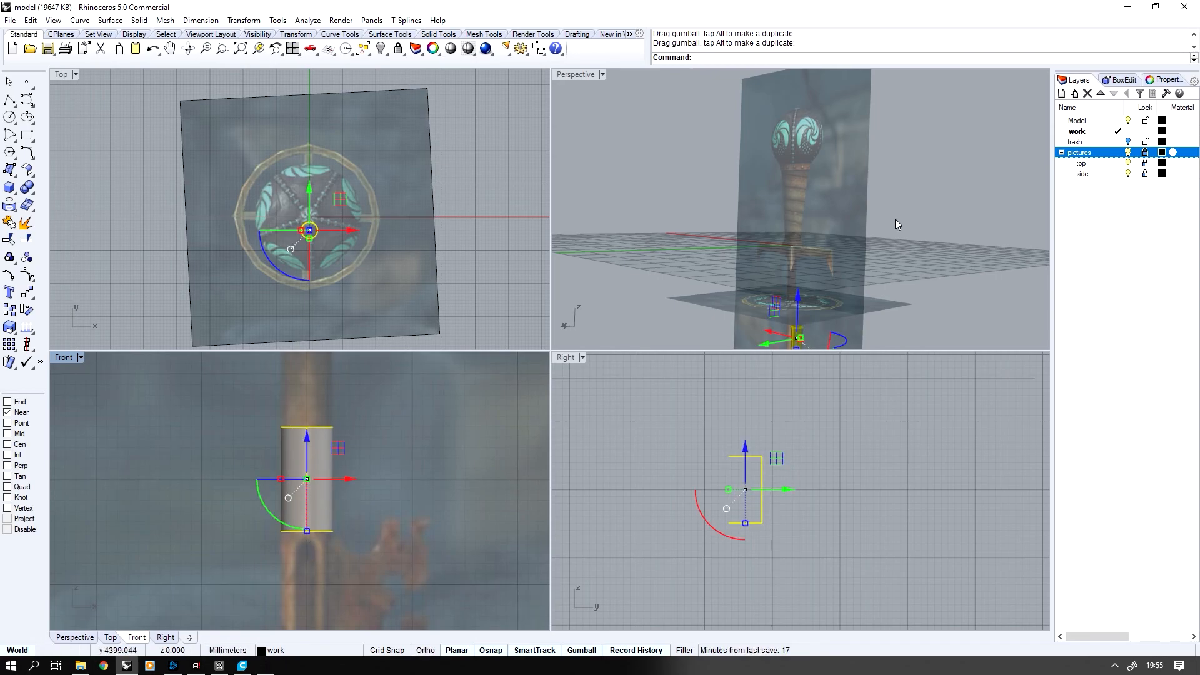
Set the cylinder's world Y position to 0 so that it sits on the key's central axis
{"action": "left_click", "coordinate": [1124, 80]}
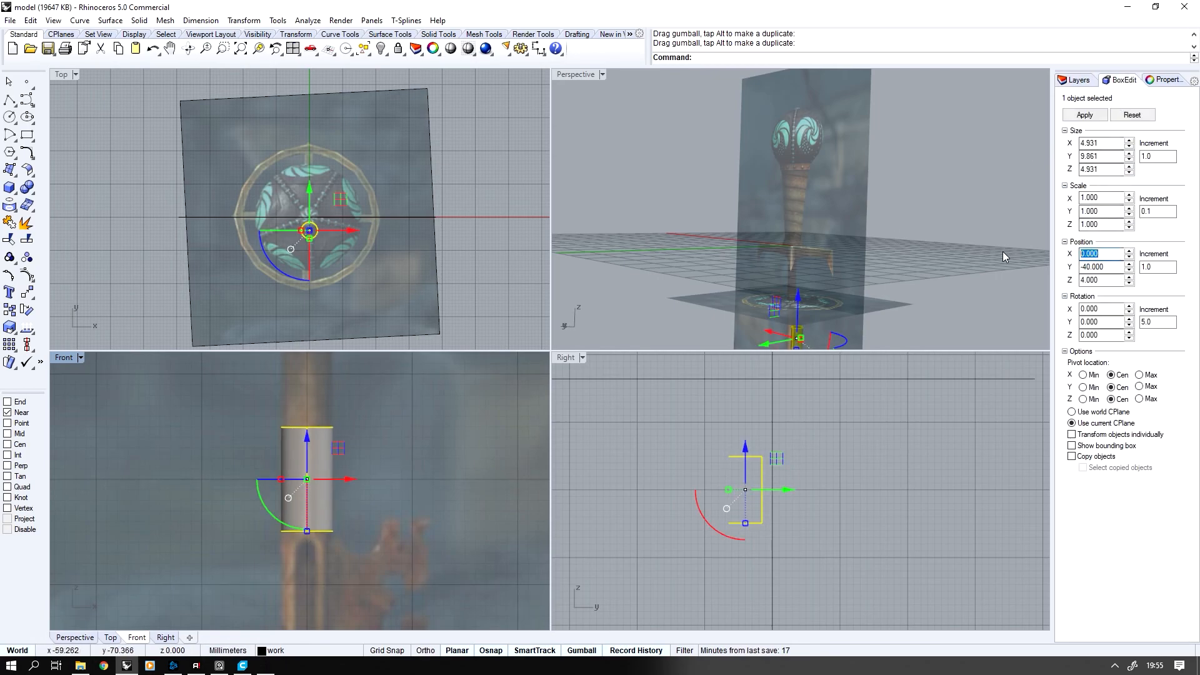
{"action": "right_click_drag", "start_coordinate": [1002, 292], "coordinate": [897, 281]}
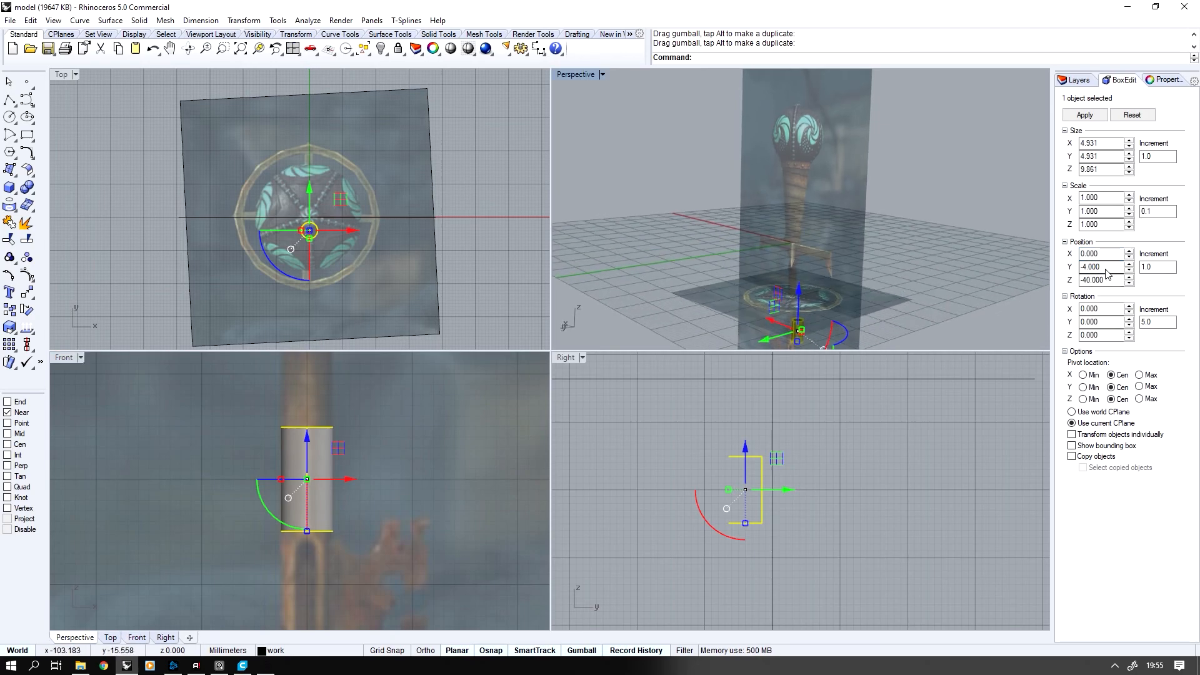
{"action": "type", "text": "0"}
{"action": "key", "text": "Return"}
{"action": "right_click_drag", "start_coordinate": [946, 292], "coordinate": [910, 272]}
{"action": "scroll", "coordinate": [925, 272], "scroll_direction": "down", "scroll_amount": 5}
Unlock the pictures layer, move the side picture back behind the model, and lock the layer again
{"action": "left_click", "coordinate": [1077, 80]}
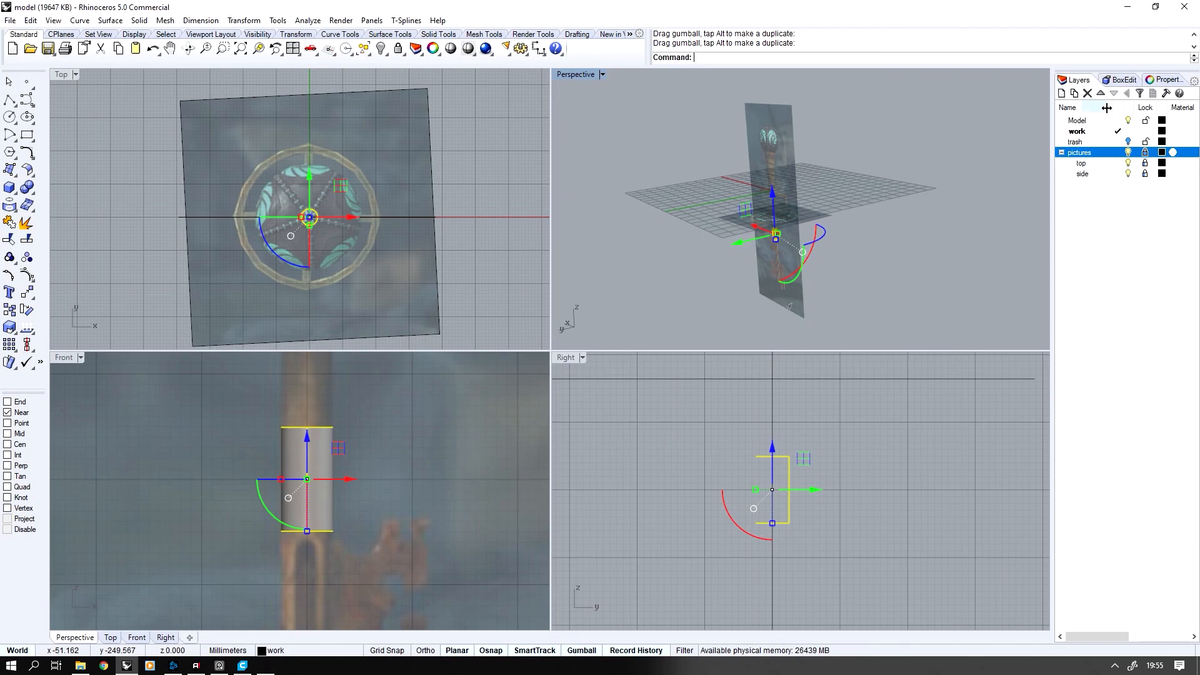
{"action": "left_click", "coordinate": [1146, 152]}
{"action": "left_click", "coordinate": [783, 138]}
{"action": "left_click_drag", "start_coordinate": [810, 198], "coordinate": [873, 181]}
{"action": "left_click", "coordinate": [1147, 153]}
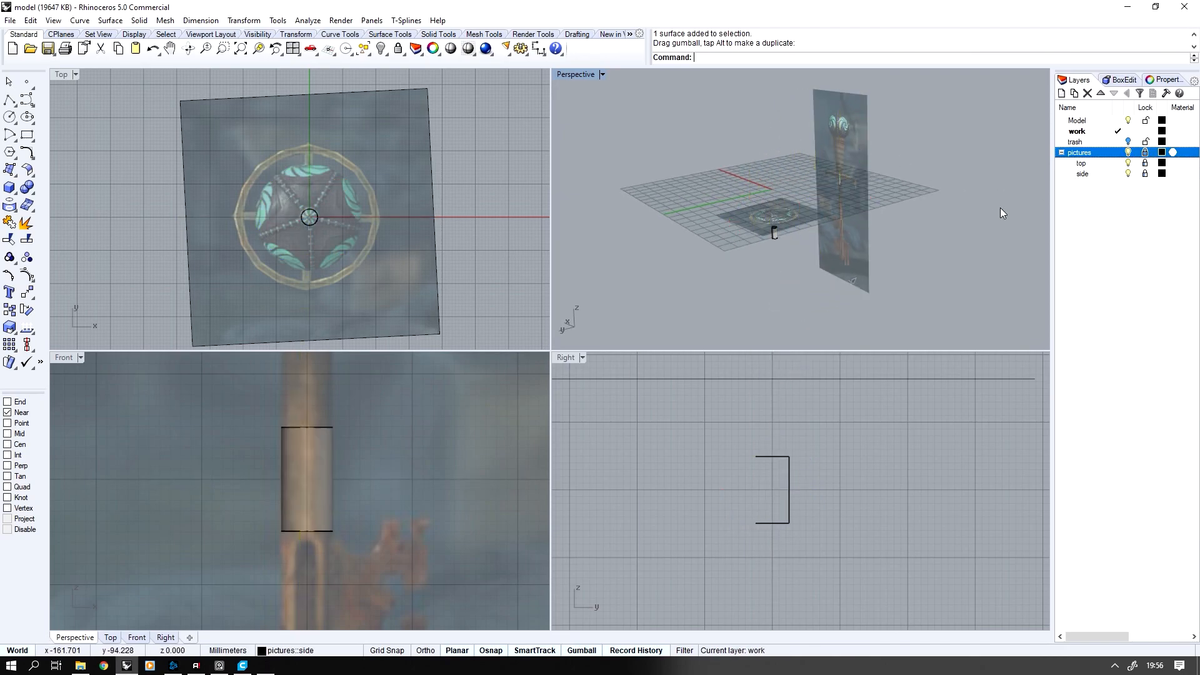
{"action": "scroll", "coordinate": [314, 460], "scroll_direction": "down", "scroll_amount": 2}
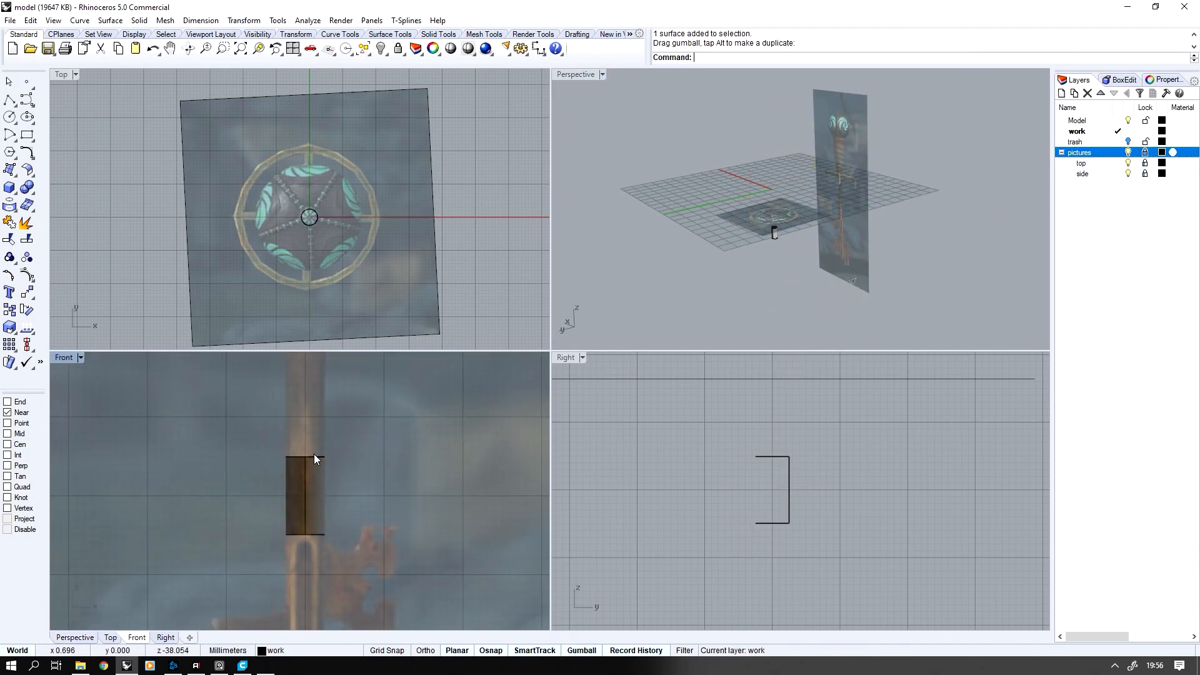
Stretch the cylinder vertically in the front view so that it covers most of the pictured key shaft
{"action": "double_click", "coordinate": [64, 357]}
{"action": "scroll", "coordinate": [485, 368], "scroll_direction": "down", "scroll_amount": 2}
{"action": "scroll", "coordinate": [486, 369], "scroll_direction": "up", "scroll_amount": 1}
{"action": "left_click", "coordinate": [487, 370]}
{"action": "scroll", "coordinate": [481, 413], "scroll_direction": "up", "scroll_amount": 1}
{"action": "left_click_drag", "start_coordinate": [481, 417], "coordinate": [487, 420]}
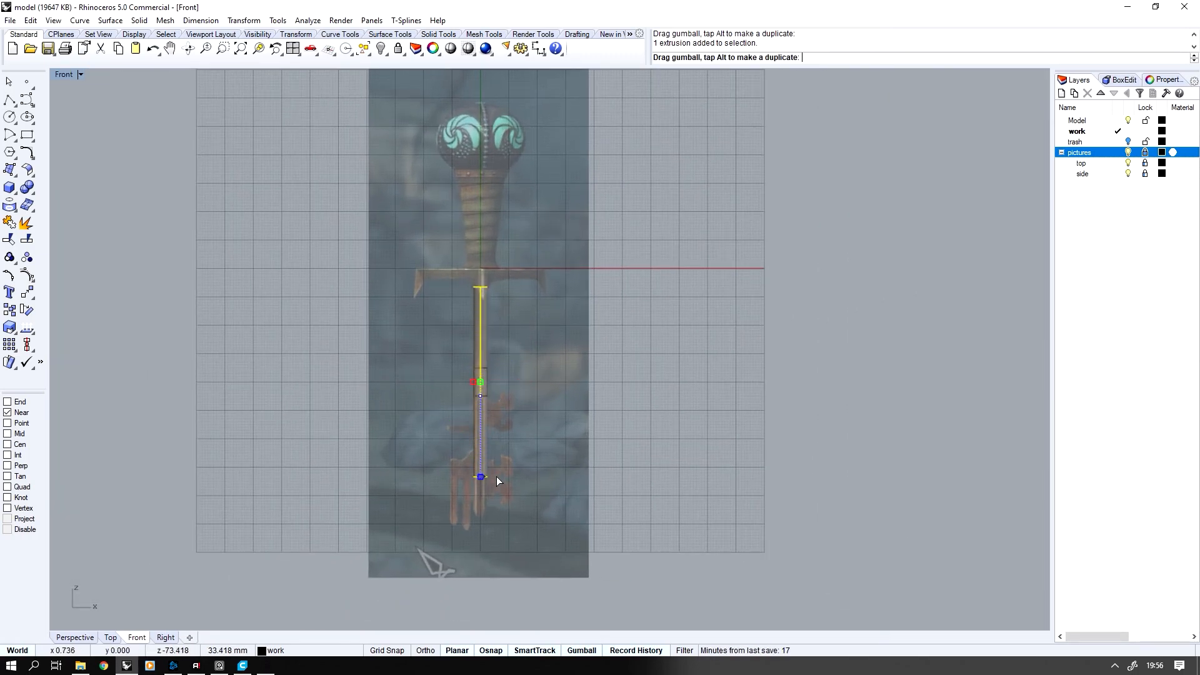
{"action": "left_click_drag", "start_coordinate": [498, 488], "coordinate": [495, 487]}
Adjust the cylinder's ends to the pictured shaft, with the top just below the guard cross
{"action": "scroll", "coordinate": [478, 358], "scroll_direction": "up", "scroll_amount": 1}
{"action": "left_click_drag", "start_coordinate": [489, 346], "coordinate": [489, 387]}
{"action": "right_click_drag", "start_coordinate": [489, 387], "coordinate": [463, 491]}
{"action": "scroll", "coordinate": [489, 388], "scroll_direction": "up", "scroll_amount": 7}
{"action": "left_click", "coordinate": [360, 411]}
{"action": "left_click_drag", "start_coordinate": [360, 411], "coordinate": [462, 462], "text": "ctrl+shift"}
{"action": "left_click_drag", "start_coordinate": [433, 418], "coordinate": [430, 348]}
{"action": "scroll", "coordinate": [402, 383], "scroll_direction": "up", "scroll_amount": 5}
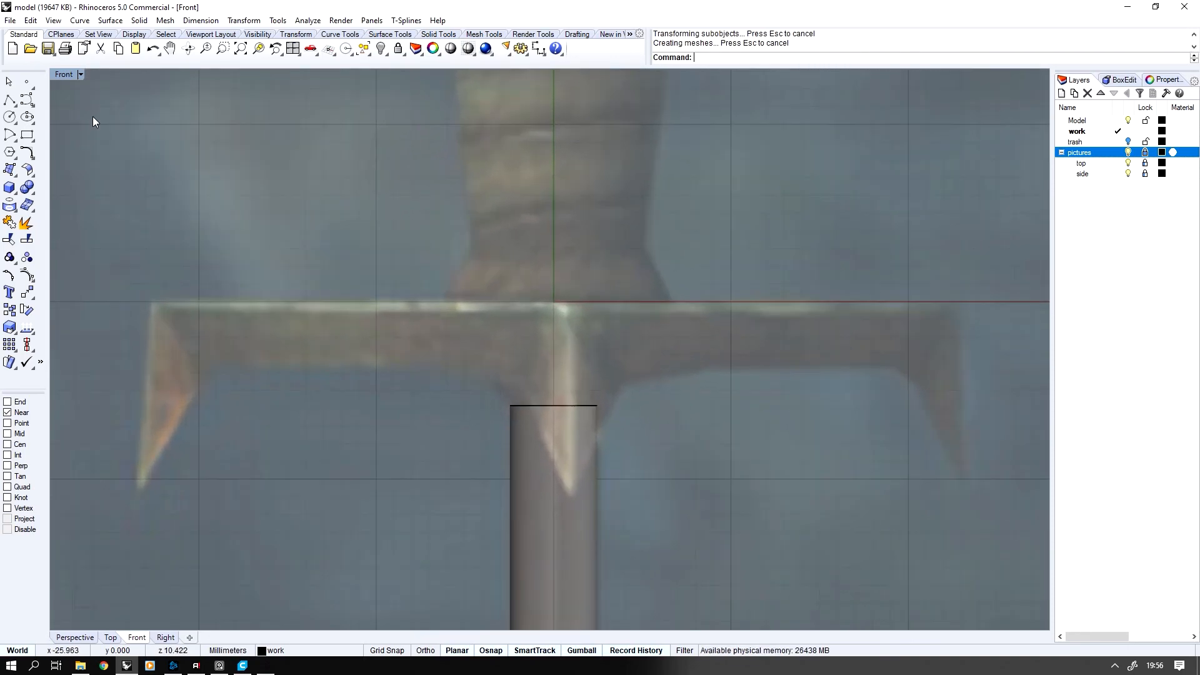
Delete the shaft cylinder's top face and hide the top picture layer
{"action": "double_click", "coordinate": [64, 74]}
{"action": "scroll", "coordinate": [758, 165], "scroll_direction": "up", "scroll_amount": 5}
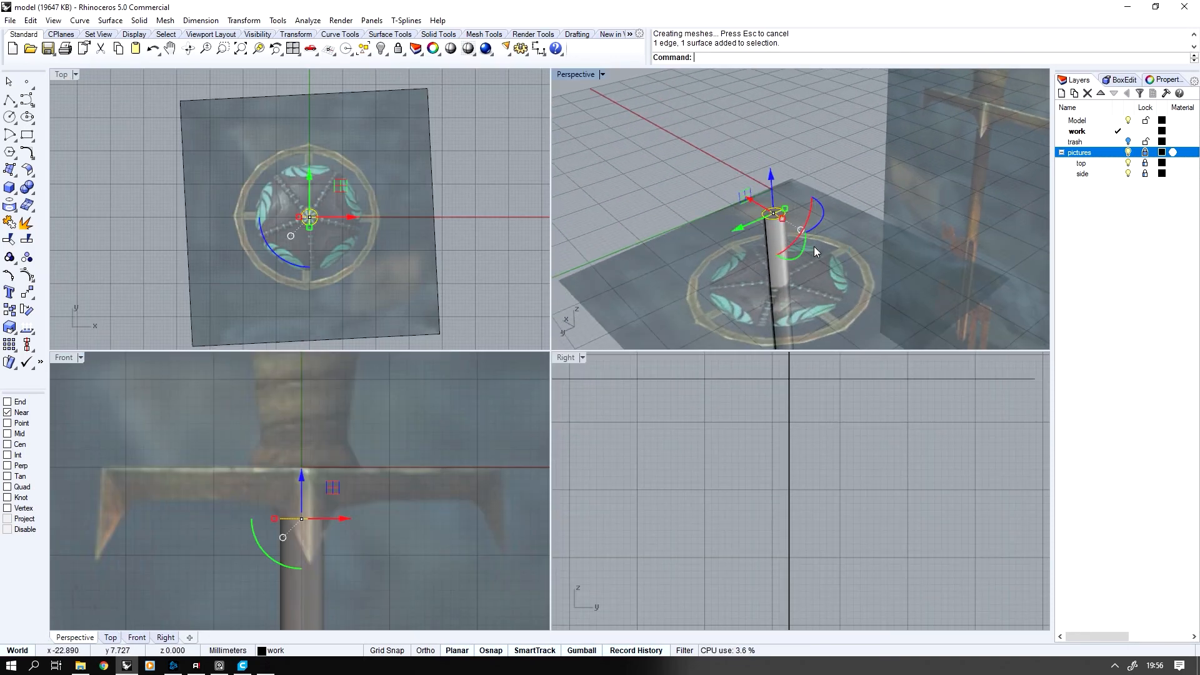
{"action": "key", "text": "Delete"}
{"action": "scroll", "coordinate": [778, 224], "scroll_direction": "up", "scroll_amount": 3}
{"action": "left_click", "coordinate": [1129, 163]}
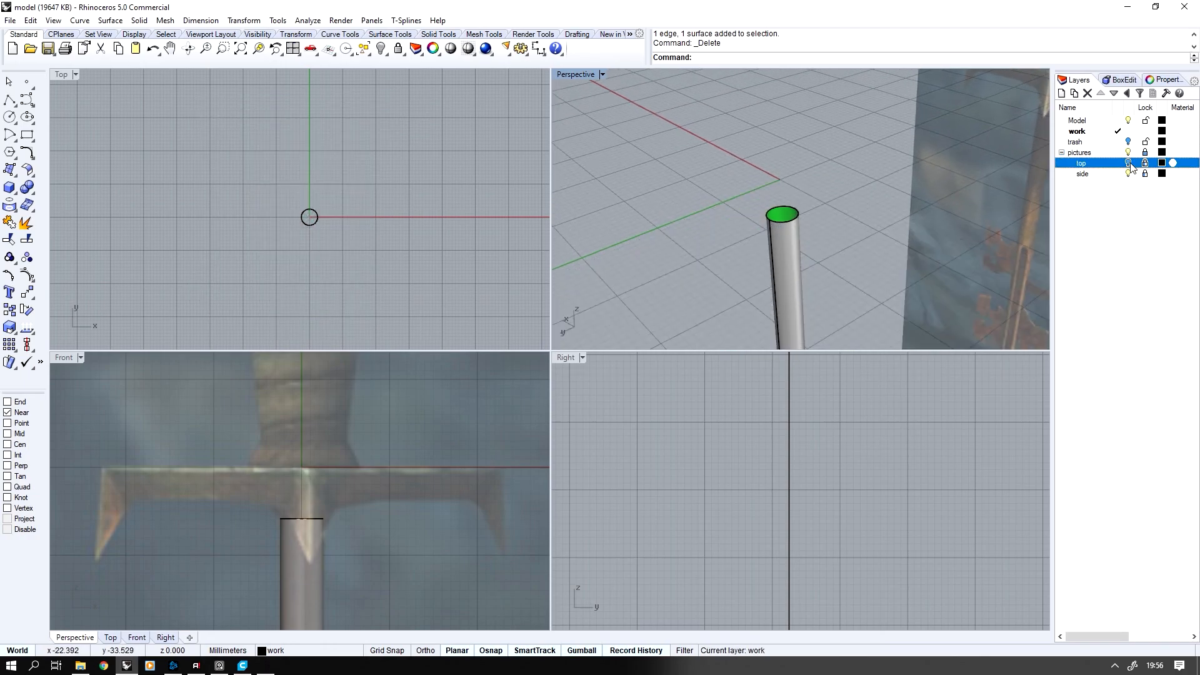
Duplicate the open upper edge of the shaft as a curve
{"action": "scroll", "coordinate": [747, 247], "scroll_direction": "up", "scroll_amount": 2}
{"action": "middle_click", "coordinate": [798, 208]}
{"action": "left_click", "coordinate": [868, 212]}
{"action": "left_click", "coordinate": [820, 230]}
{"action": "right_click", "coordinate": [820, 230]}
Extrude the duplicated edge curve a short distance upward and join the new surface to the shaft
{"action": "right_click_drag", "start_coordinate": [307, 492], "coordinate": [321, 507]}
{"action": "scroll", "coordinate": [321, 508], "scroll_direction": "up", "scroll_amount": 1}
{"action": "scroll", "coordinate": [321, 508], "scroll_direction": "up", "scroll_amount": 2}
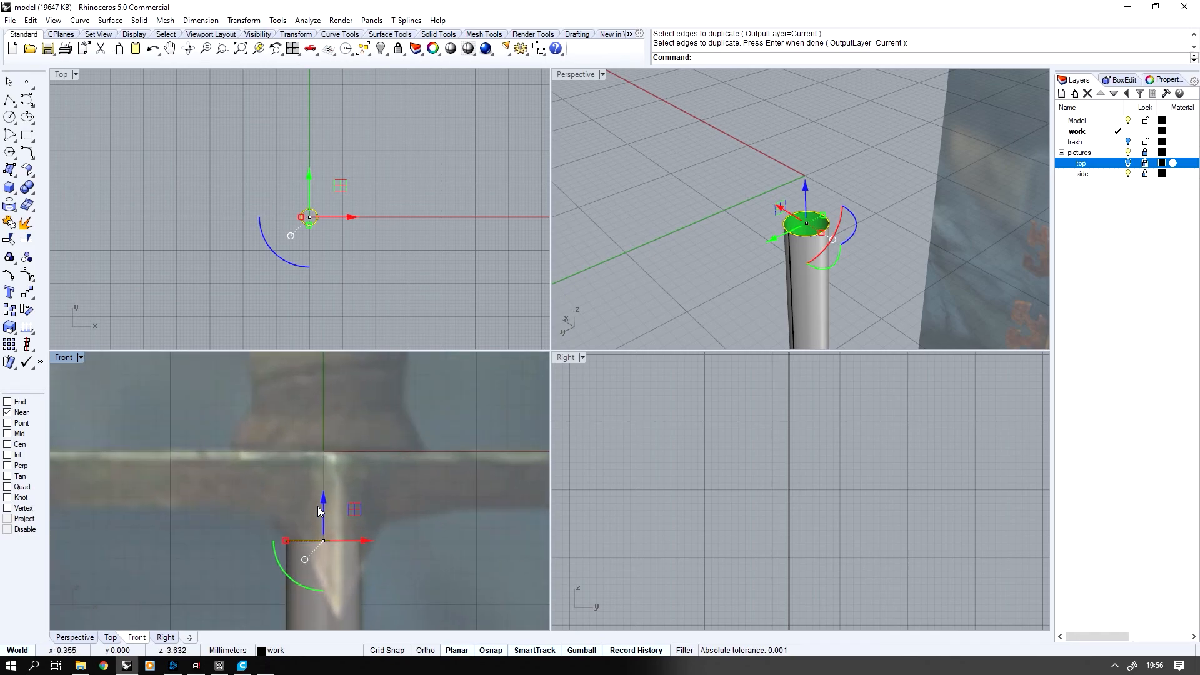
{"action": "left_click_drag", "start_coordinate": [318, 507], "coordinate": [324, 493]}
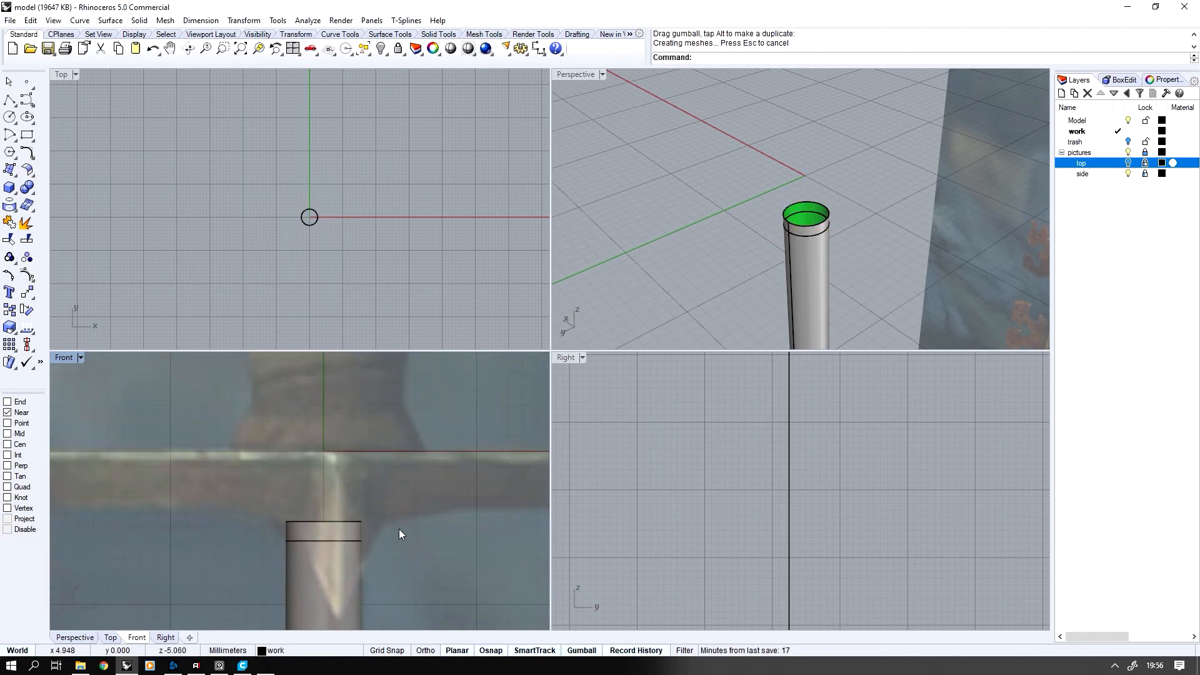
{"action": "left_click_drag", "start_coordinate": [278, 583], "coordinate": [277, 582]}
{"action": "left_click", "coordinate": [9, 224]}
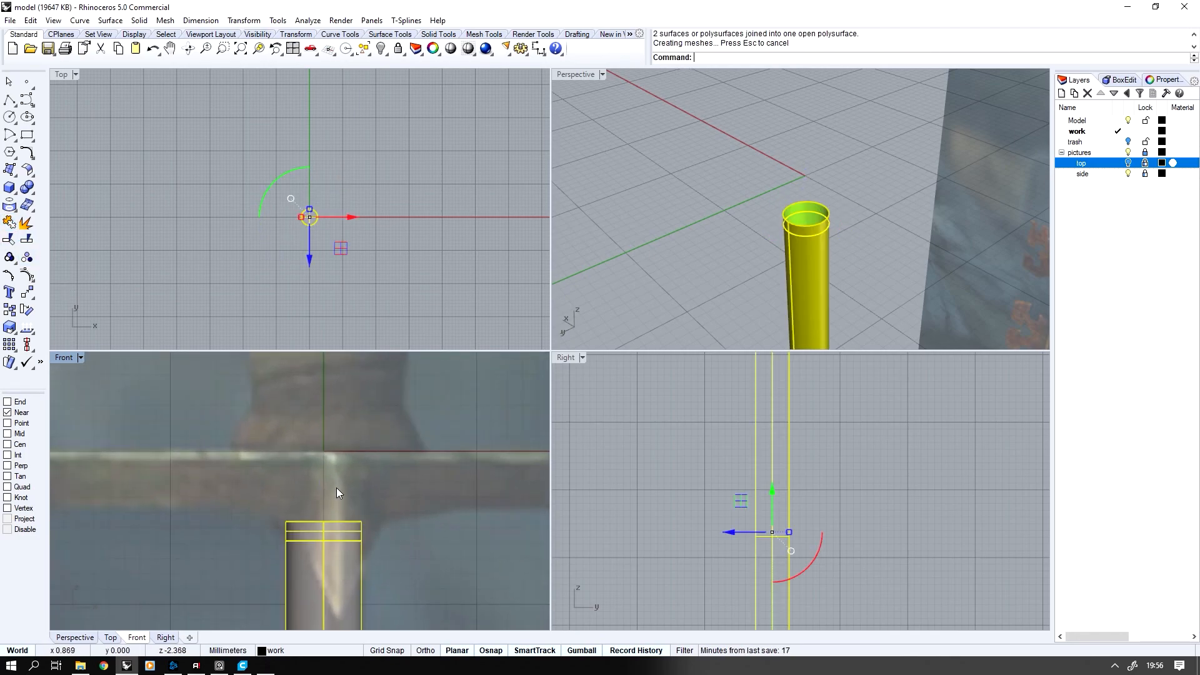
Isolate the shaft to select its upper rim edge, then show the rest of the model around it
{"action": "key", "text": "ctrl+alt+h"}
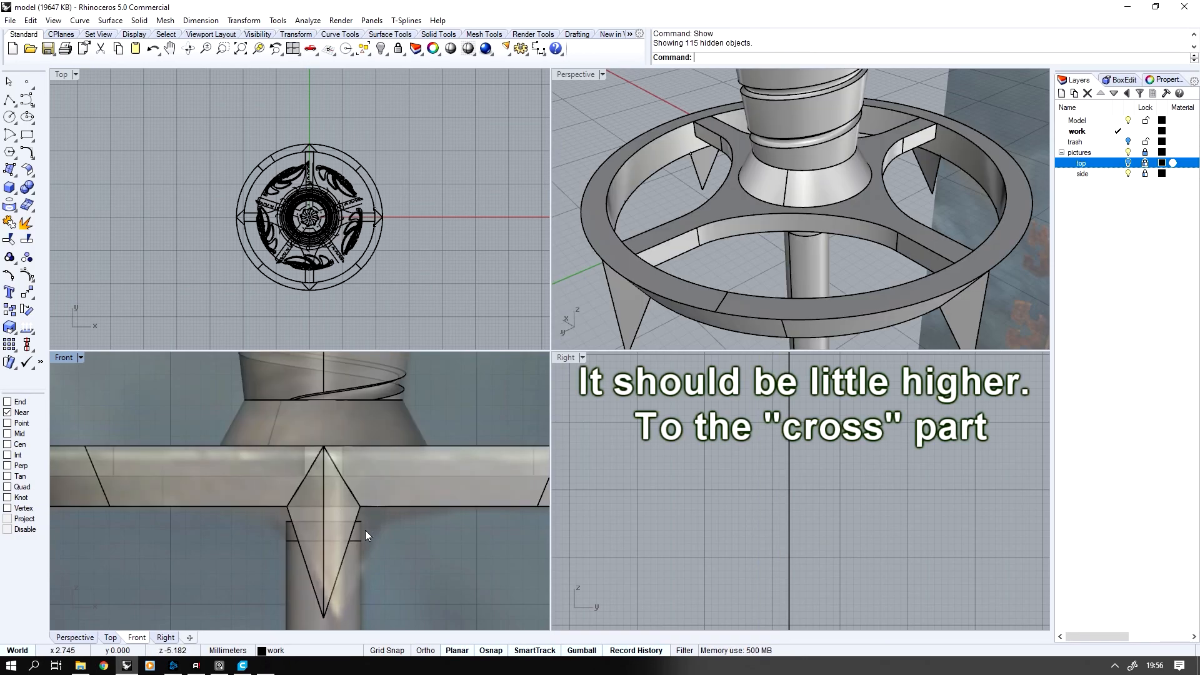
{"action": "left_click", "coordinate": [363, 530]}
{"action": "scroll", "coordinate": [363, 529], "scroll_direction": "up", "scroll_amount": 4}
{"action": "key", "text": "ctrl+i"}
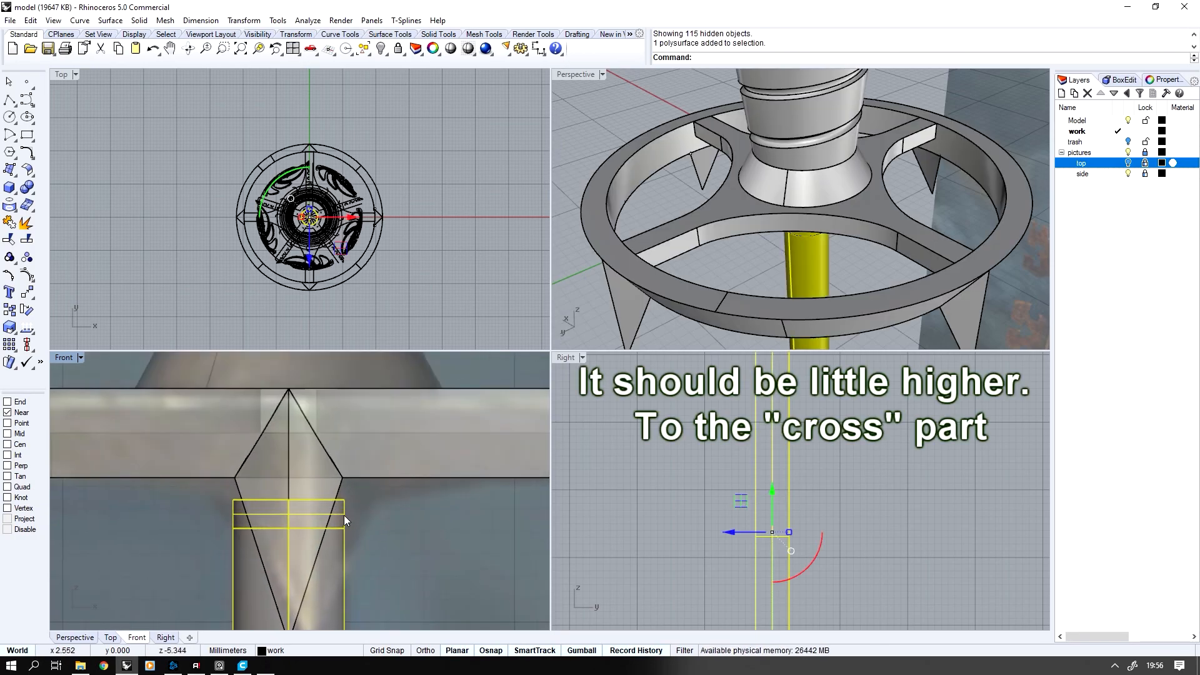
{"action": "key", "text": "ctrl+h"}
{"action": "left_click_drag", "start_coordinate": [333, 507], "coordinate": [333, 509]}
{"action": "key", "text": "ctrl+alt+h"}
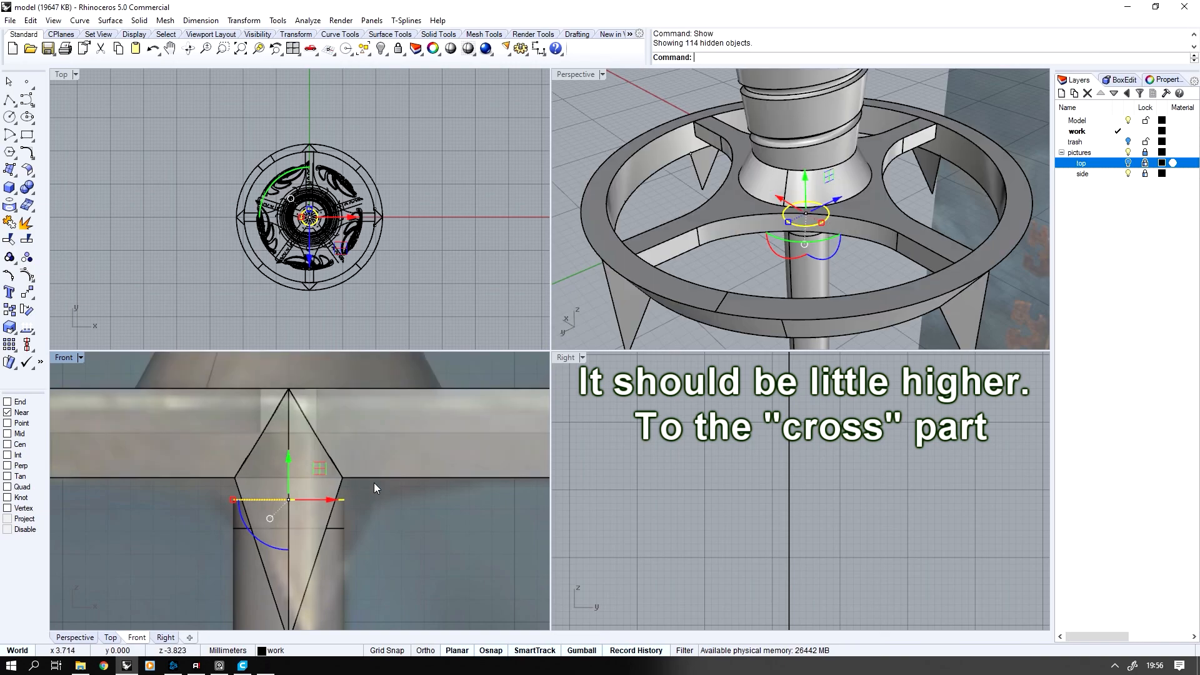
Align the shaft's upper rim with the underside of the guard cross and scale it outward into a flared collar
{"action": "scroll", "coordinate": [383, 478], "scroll_direction": "up", "scroll_amount": 1}
{"action": "middle_click", "coordinate": [383, 479]}
{"action": "left_click", "coordinate": [443, 498]}
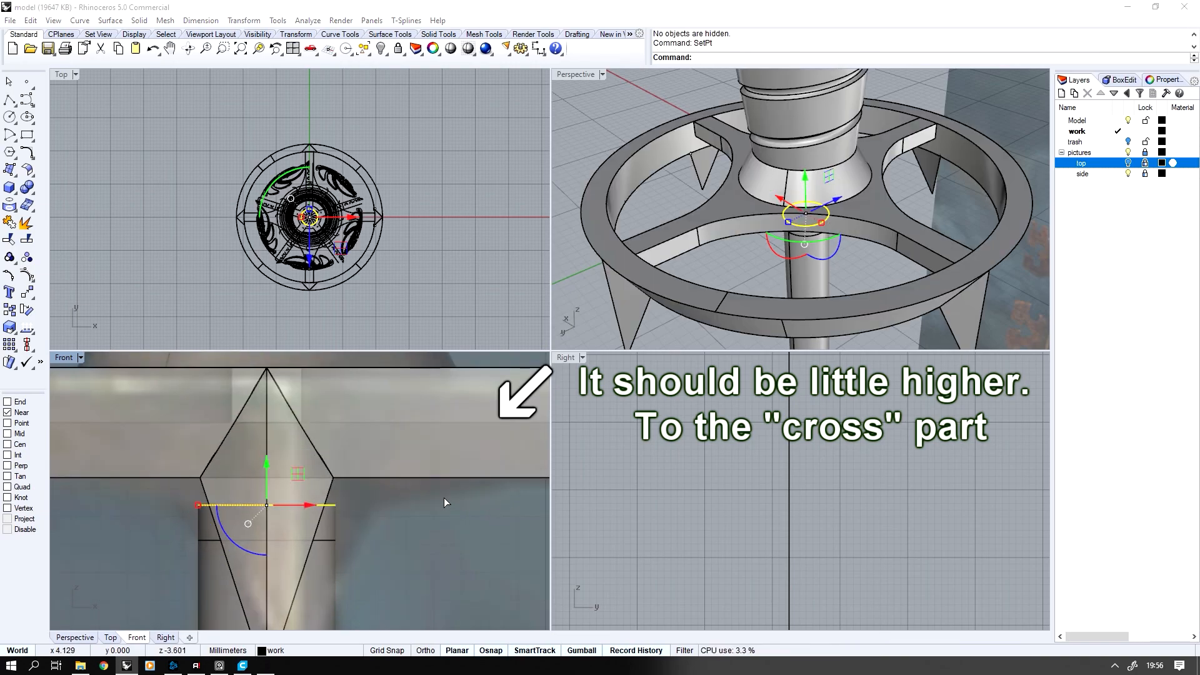
{"action": "left_click", "coordinate": [273, 372]}
{"action": "left_click", "coordinate": [384, 479]}
{"action": "left_click_drag", "start_coordinate": [196, 478], "coordinate": [149, 479]}
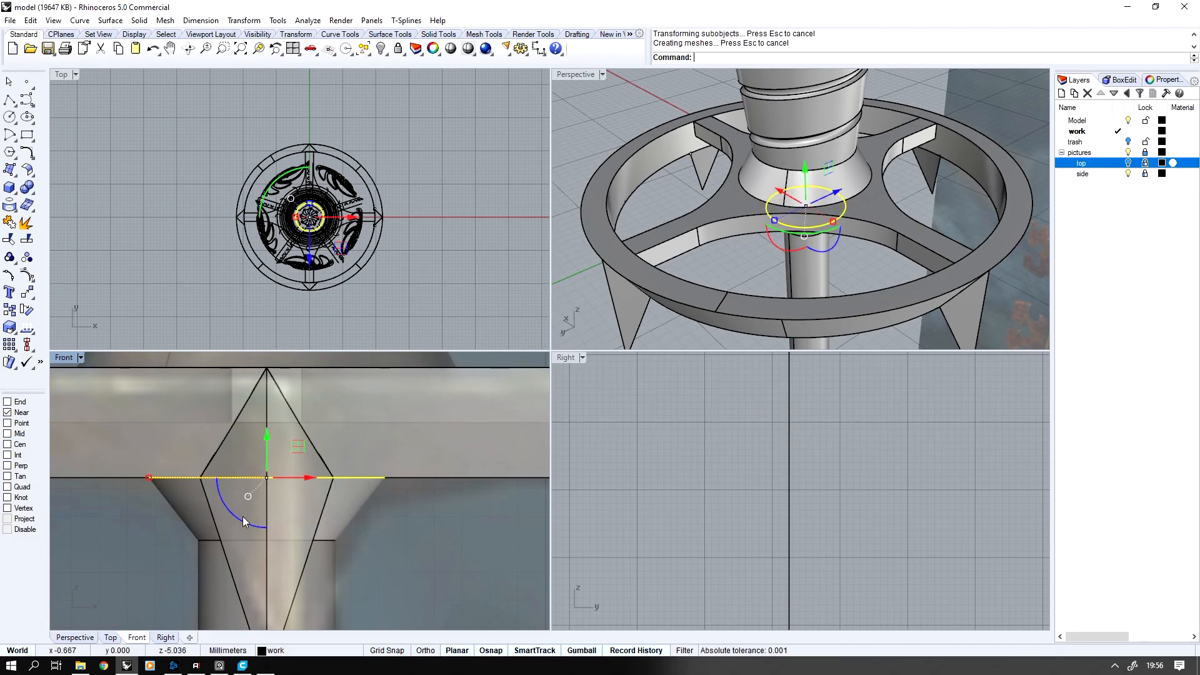
Hide everything except the shaft and cap its open flared top to make a closed solid
{"action": "left_click", "coordinate": [350, 507]}
{"action": "scroll", "coordinate": [816, 205], "scroll_direction": "down", "scroll_amount": 6}
{"action": "key", "text": "ctrl+h"}
{"action": "scroll", "coordinate": [803, 186], "scroll_direction": "up", "scroll_amount": 2}
{"action": "left_click", "coordinate": [783, 197]}
{"action": "middle_click", "coordinate": [788, 195]}
{"action": "left_click", "coordinate": [730, 193]}
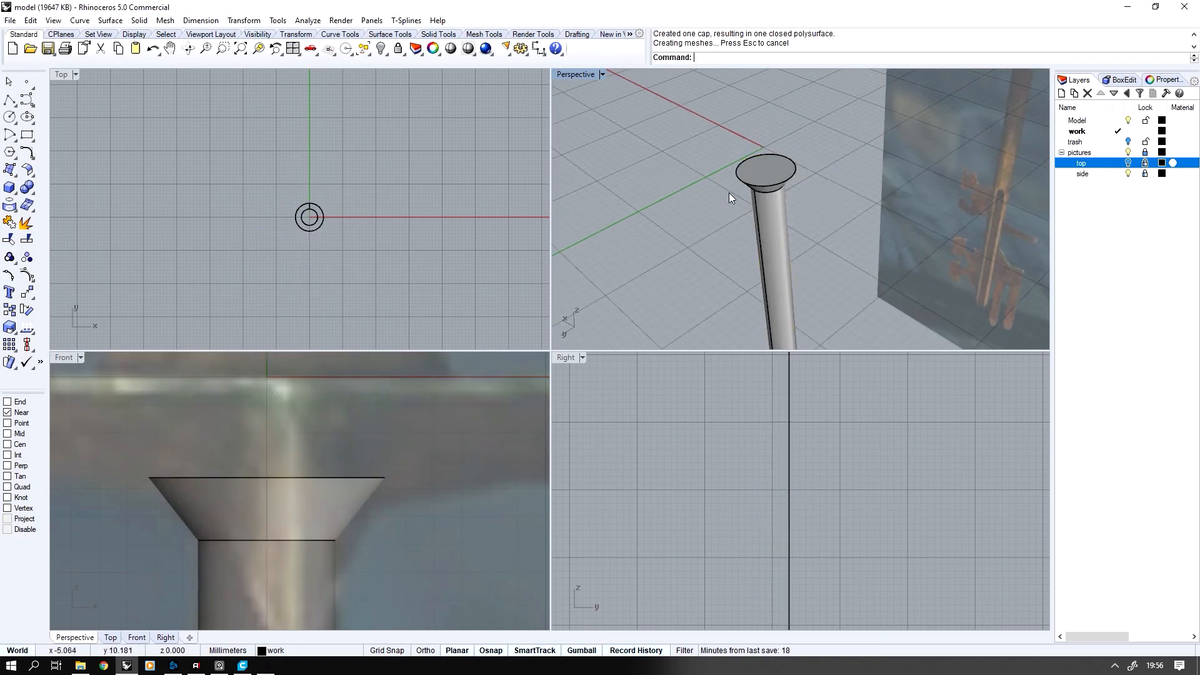
Start an edge fillet on the circular edge at the shaft's lower end
{"action": "scroll", "coordinate": [741, 224], "scroll_direction": "down", "scroll_amount": 5}
{"action": "right_click_drag", "start_coordinate": [741, 224], "coordinate": [697, 278]}
{"action": "scroll", "coordinate": [360, 432], "scroll_direction": "down", "scroll_amount": 12}
{"action": "right_click_drag", "start_coordinate": [360, 431], "coordinate": [345, 206]}
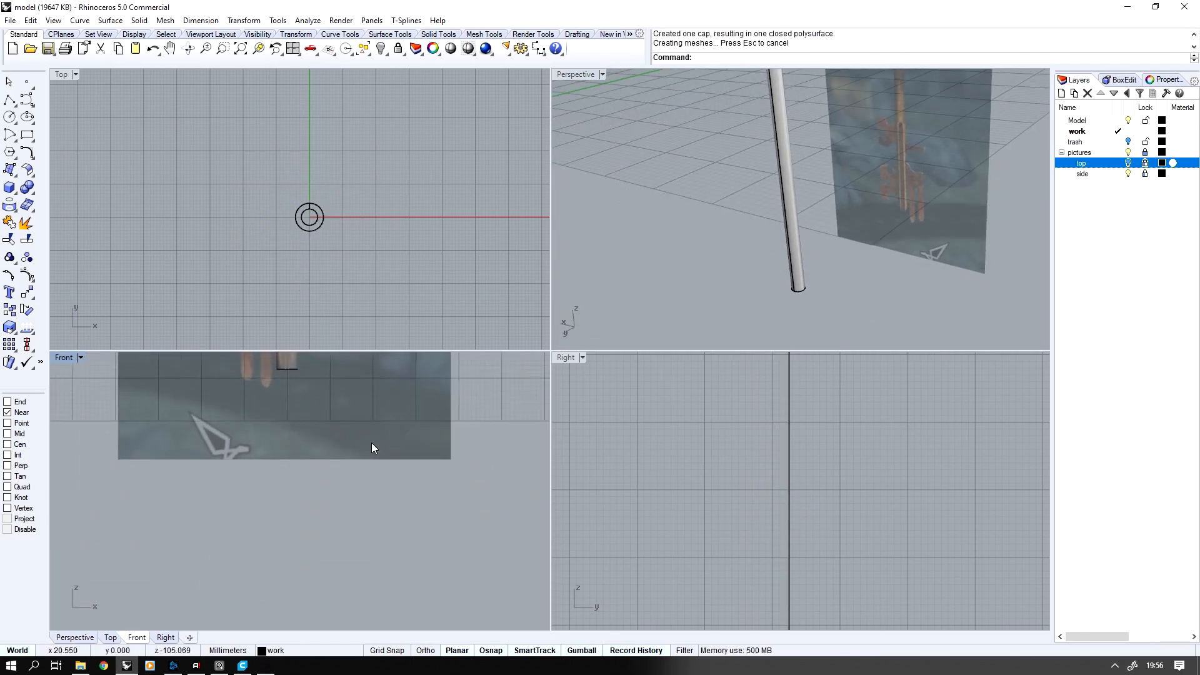
{"action": "scroll", "coordinate": [371, 440], "scroll_direction": "up", "scroll_amount": 8}
{"action": "right_click_drag", "start_coordinate": [350, 379], "coordinate": [361, 454]}
{"action": "scroll", "coordinate": [361, 453], "scroll_direction": "up", "scroll_amount": 1}
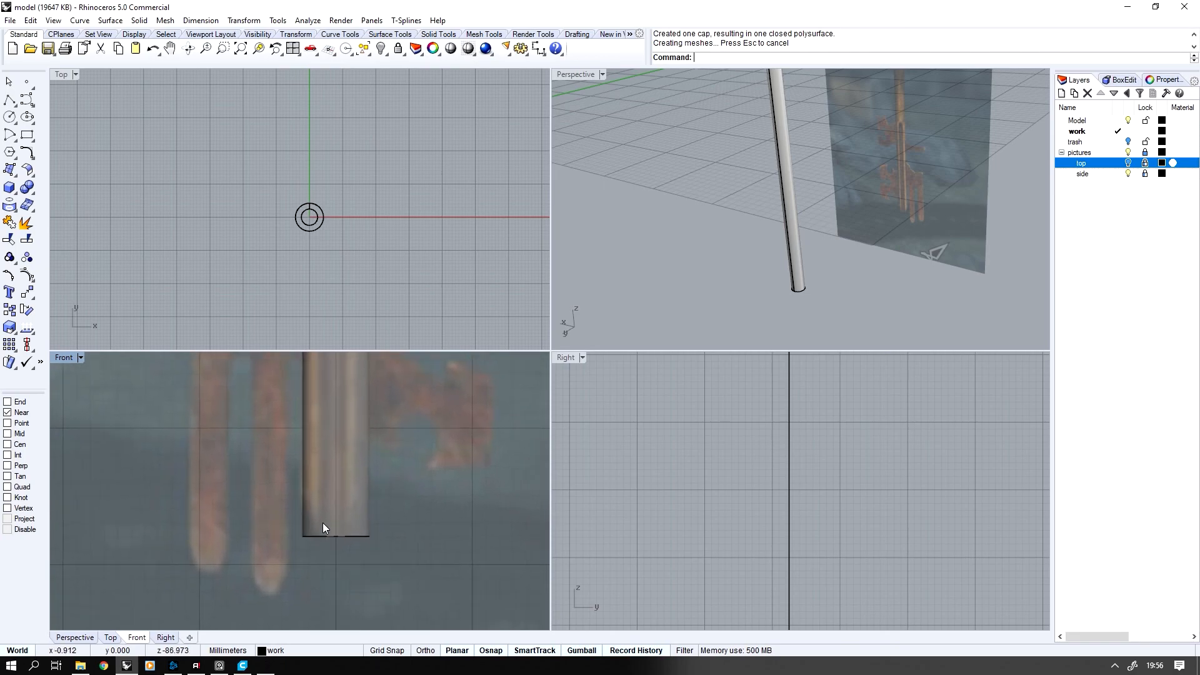
{"action": "left_click", "coordinate": [32, 191]}
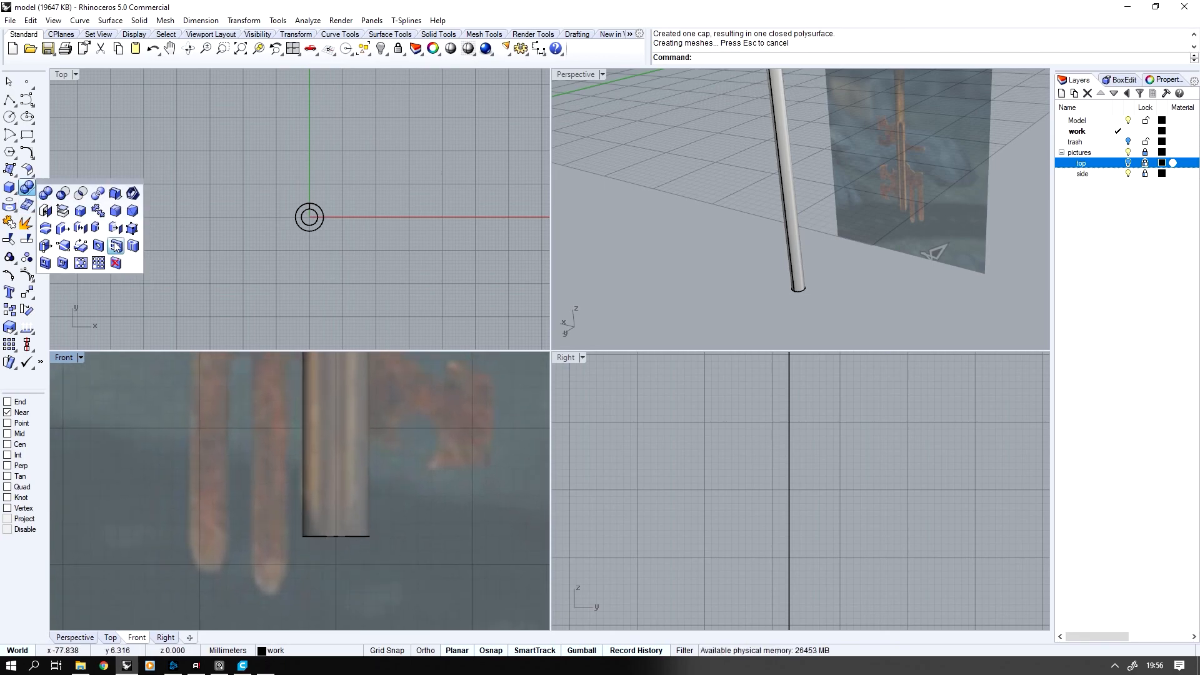
{"action": "left_click", "coordinate": [116, 212]}
{"action": "left_click", "coordinate": [353, 537]}
{"action": "key", "text": "Return"}
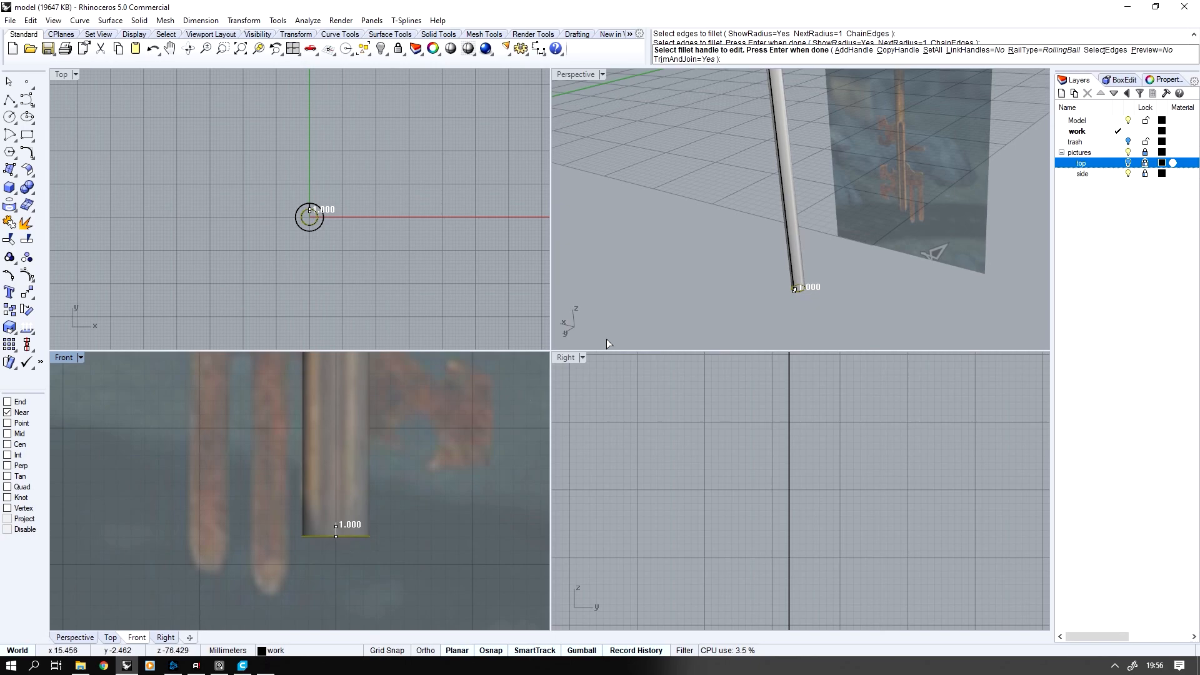
Try a radius of 2.5 for all fillet handles on the shaft's lower edge
{"action": "scroll", "coordinate": [789, 242], "scroll_direction": "up", "scroll_amount": 5}
{"action": "scroll", "coordinate": [789, 238], "scroll_direction": "up", "scroll_amount": 10}
{"action": "right_click_drag", "start_coordinate": [789, 239], "coordinate": [785, 200], "text": "shift"}
{"action": "left_click", "coordinate": [932, 50]}
{"action": "type", "text": "2.5"}
{"action": "key", "text": "Return"}
Set the radius of all fillet handles to 2 and apply the fillet to the shaft's lower end
{"action": "left_click", "coordinate": [932, 50]}
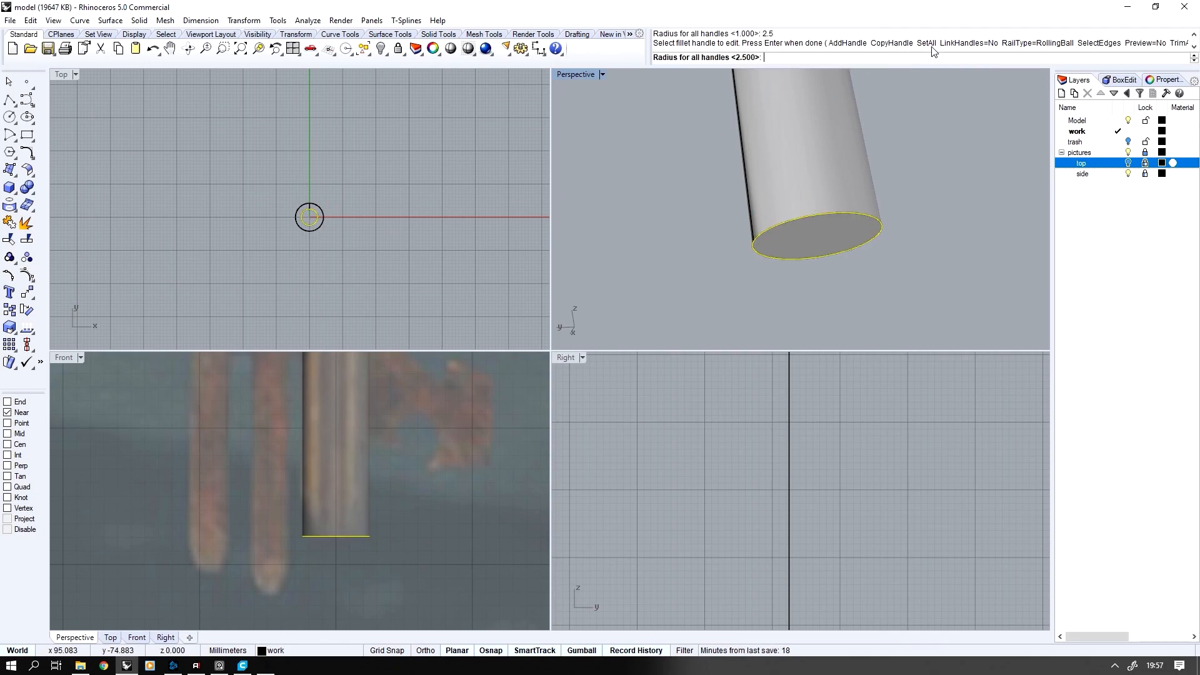
{"action": "type", "text": "2"}
{"action": "key", "text": "Return"}
{"action": "key", "text": "Return"}
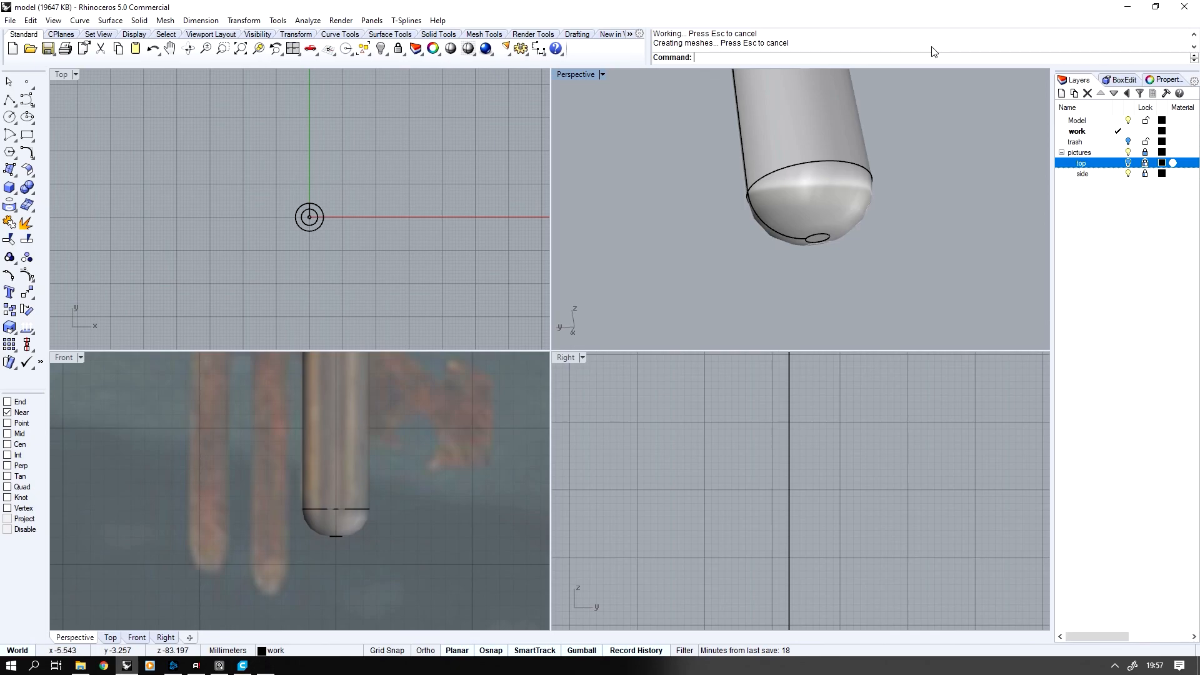
{"action": "right_click_drag", "start_coordinate": [900, 196], "coordinate": [835, 256]}
{"action": "scroll", "coordinate": [402, 525], "scroll_direction": "down", "scroll_amount": 3}
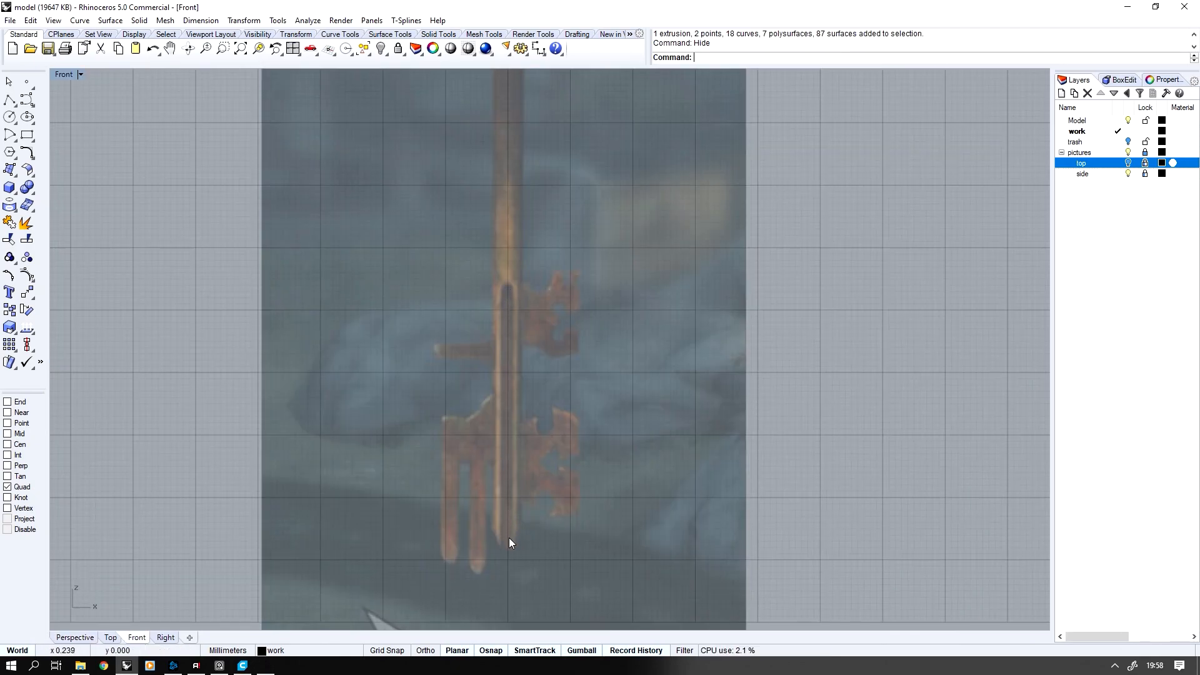
Show the hidden model objects again and return to the four-viewport layout
{"action": "key", "text": "ctrl+alt+h"}
{"action": "double_click", "coordinate": [63, 76]}
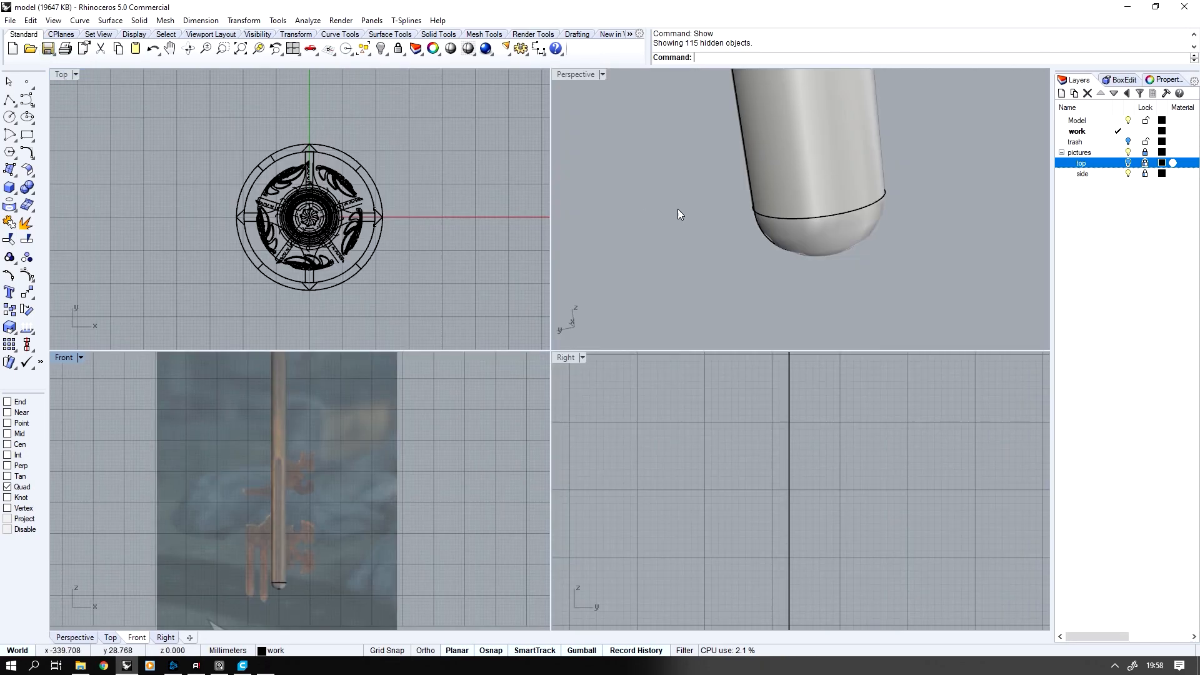
{"action": "right_click_drag", "start_coordinate": [678, 209], "coordinate": [682, 192]}
Draw a vertical straight polyline up the shaft's front from the quadrant point of its lower circular edge to above the reference groove
{"action": "left_click", "coordinate": [10, 101]}
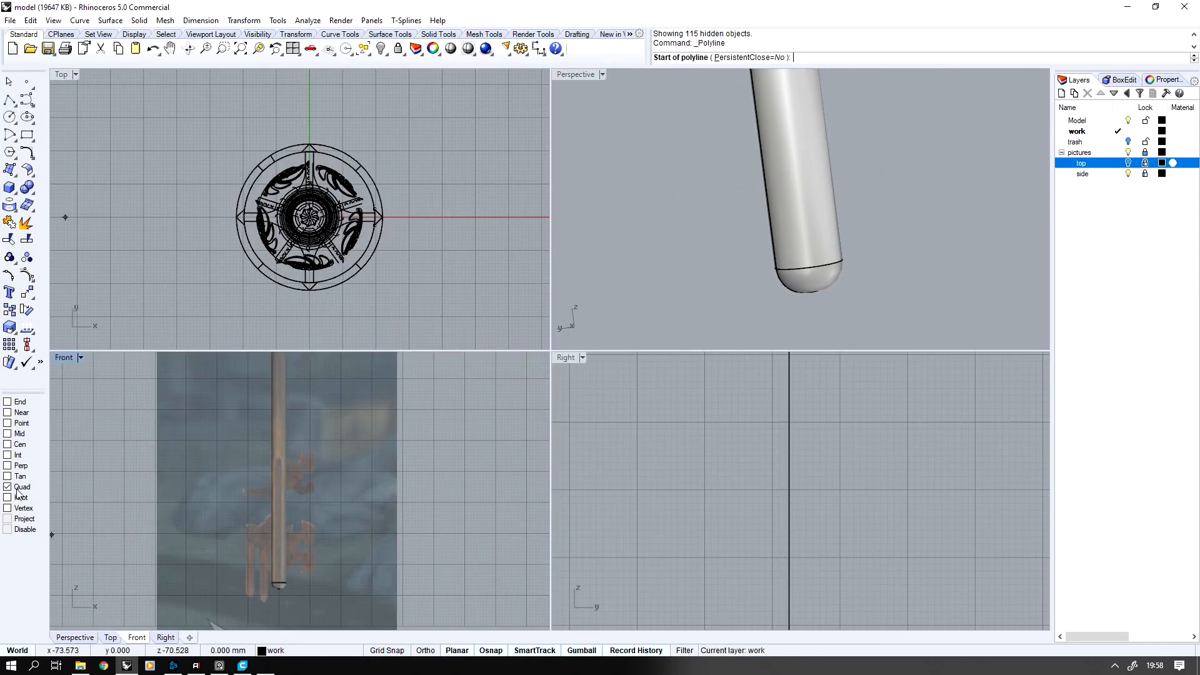
{"action": "scroll", "coordinate": [273, 582], "scroll_direction": "up", "scroll_amount": 5}
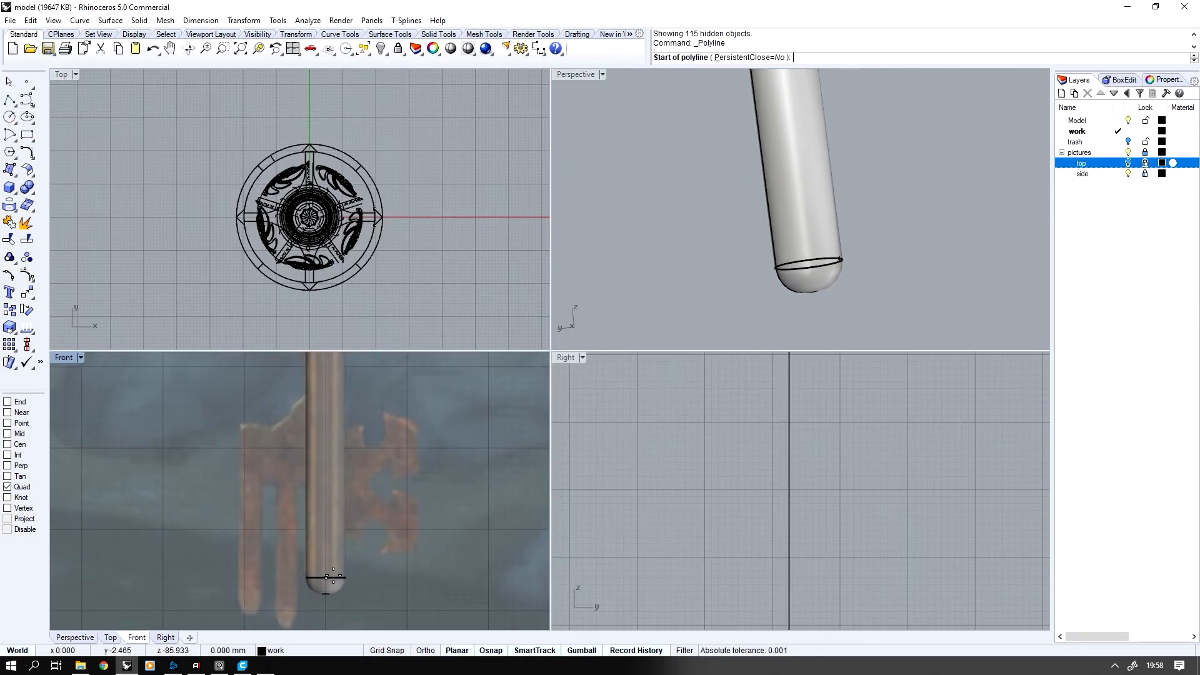
{"action": "left_click", "coordinate": [326, 578]}
{"action": "right_click_drag", "start_coordinate": [352, 525], "coordinate": [353, 648]}
{"action": "scroll", "coordinate": [355, 581], "scroll_direction": "down", "scroll_amount": 1}
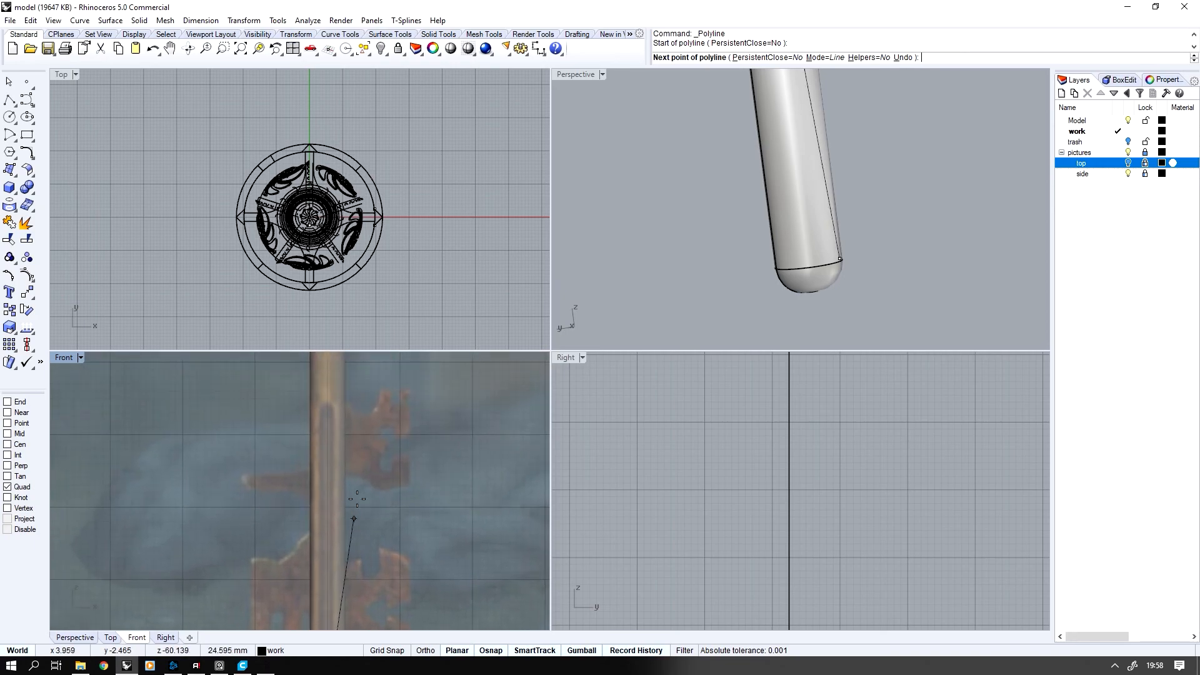
{"action": "right_click_drag", "start_coordinate": [371, 403], "coordinate": [361, 475], "text": "shift"}
{"action": "scroll", "coordinate": [375, 426], "scroll_direction": "down", "scroll_amount": 1, "text": "shift"}
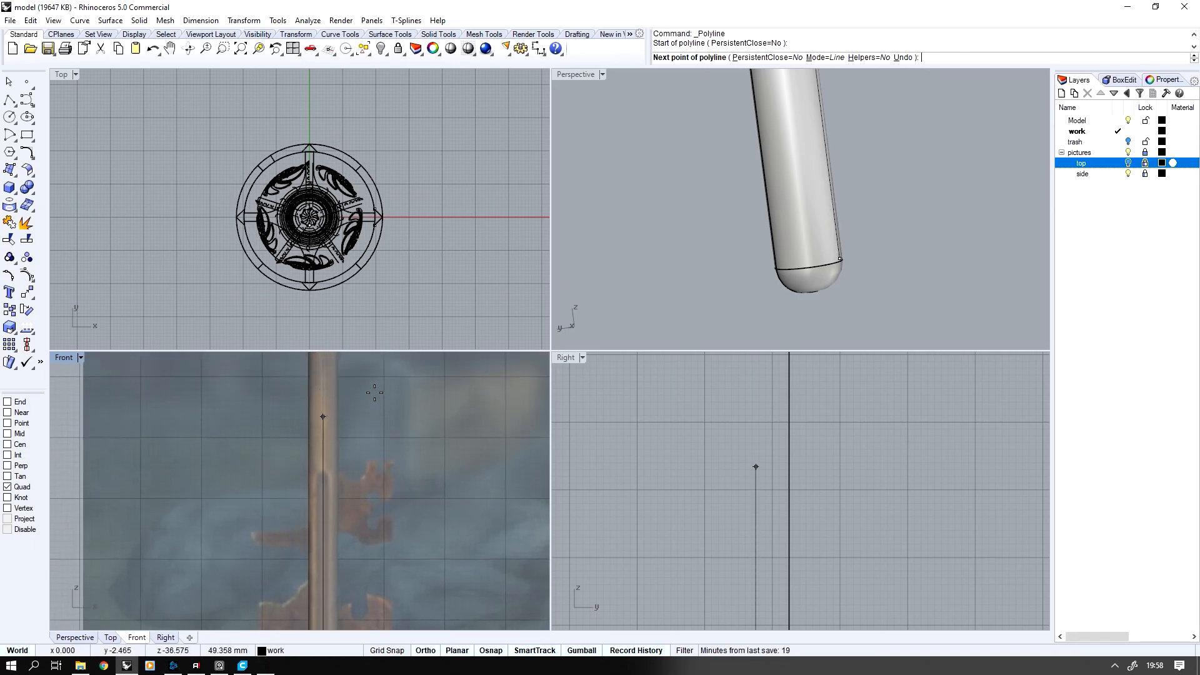
{"action": "left_click", "coordinate": [366, 404], "text": "shift"}
{"action": "right_click", "coordinate": [367, 404]}
Move the groove guide line down to match the groove in the reference picture and extend its lower end past the shaft's tip
{"action": "left_click", "coordinate": [320, 429]}
{"action": "left_click", "coordinate": [353, 462]}
{"action": "scroll", "coordinate": [319, 498], "scroll_direction": "down", "scroll_amount": 2}
{"action": "left_click_drag", "start_coordinate": [319, 498], "coordinate": [319, 524]}
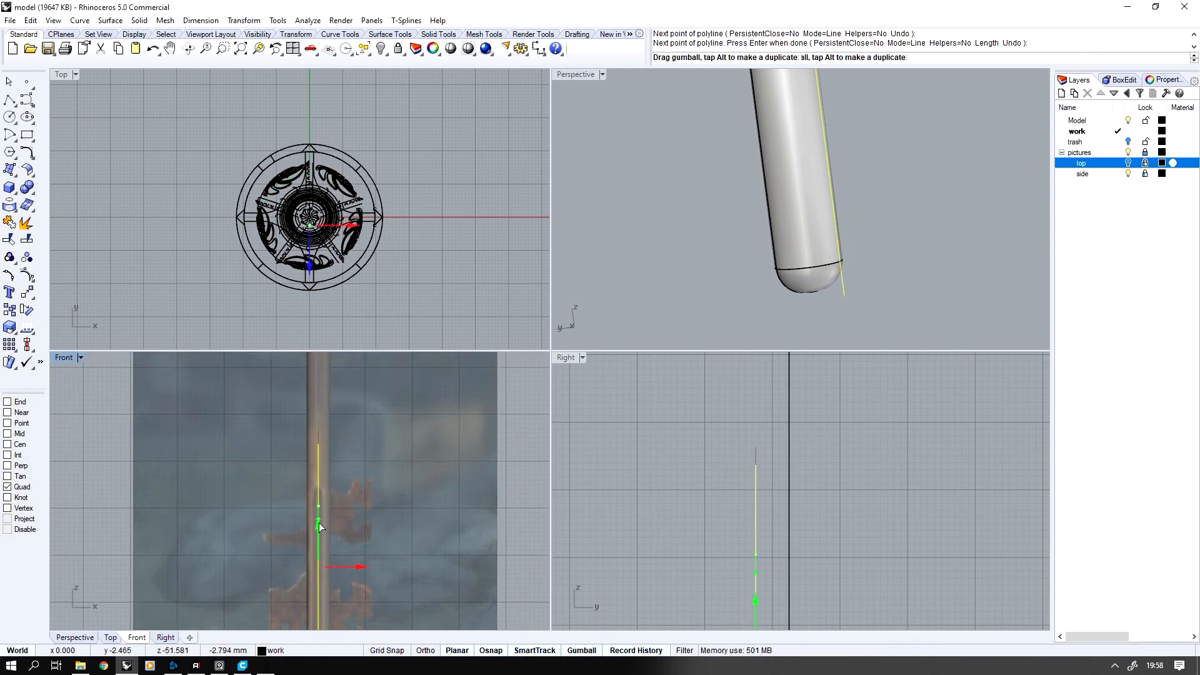
{"action": "left_click_drag", "start_coordinate": [318, 569], "coordinate": [318, 569]}
{"action": "right_click_drag", "start_coordinate": [372, 525], "coordinate": [404, 674]}
{"action": "scroll", "coordinate": [372, 526], "scroll_direction": "up", "scroll_amount": 3}
{"action": "left_click_drag", "start_coordinate": [372, 525], "coordinate": [285, 605]}
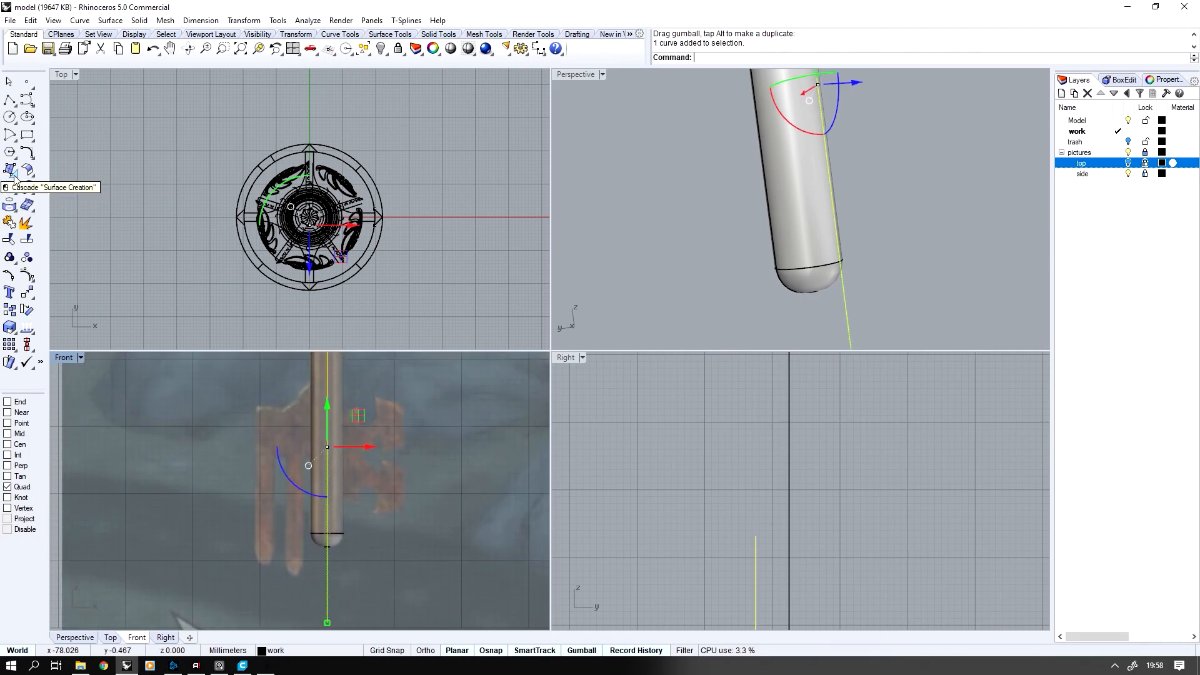
Create a round-capped pipe with a constant radius of about 1 mm along the groove guide line
{"action": "left_click", "coordinate": [13, 191]}
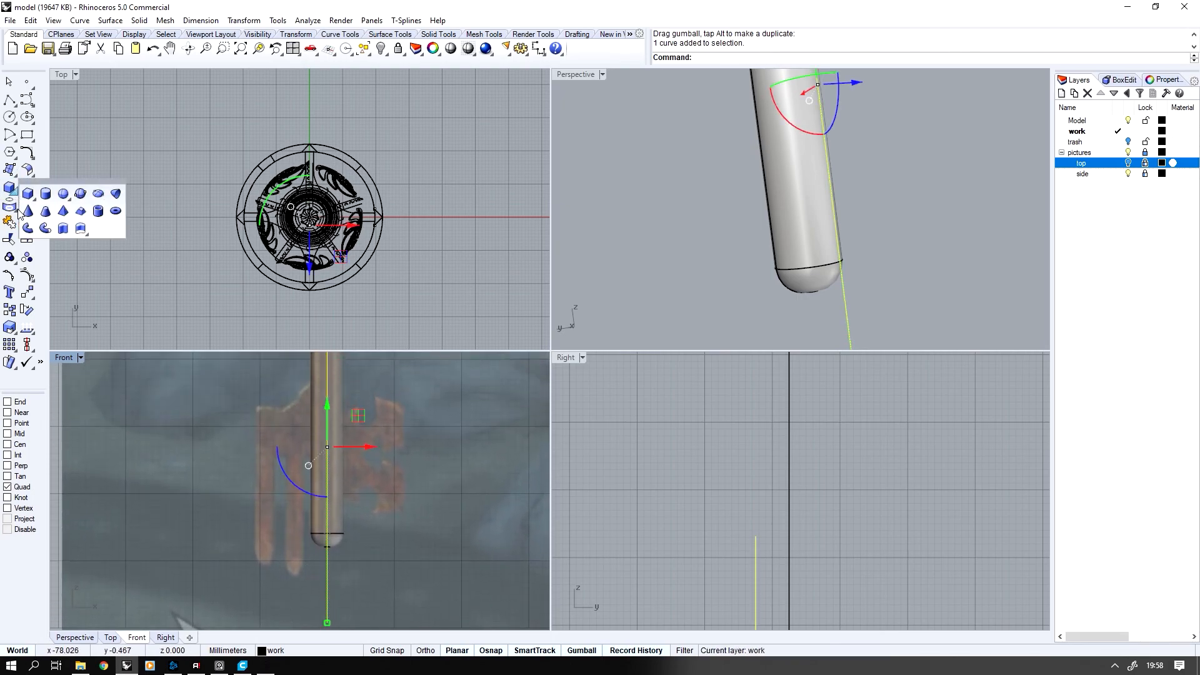
{"action": "left_click", "coordinate": [45, 229]}
{"action": "scroll", "coordinate": [351, 524], "scroll_direction": "up", "scroll_amount": 3}
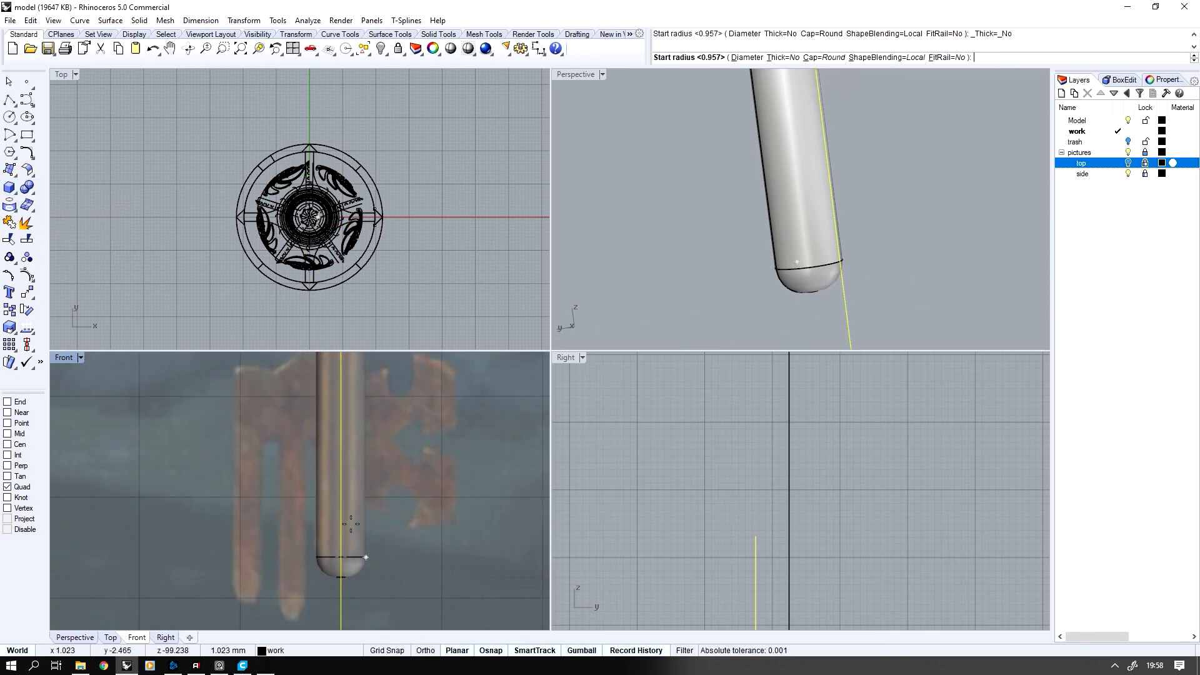
{"action": "left_click", "coordinate": [350, 524]}
{"action": "left_click", "coordinate": [350, 524]}
{"action": "key", "text": "Return"}
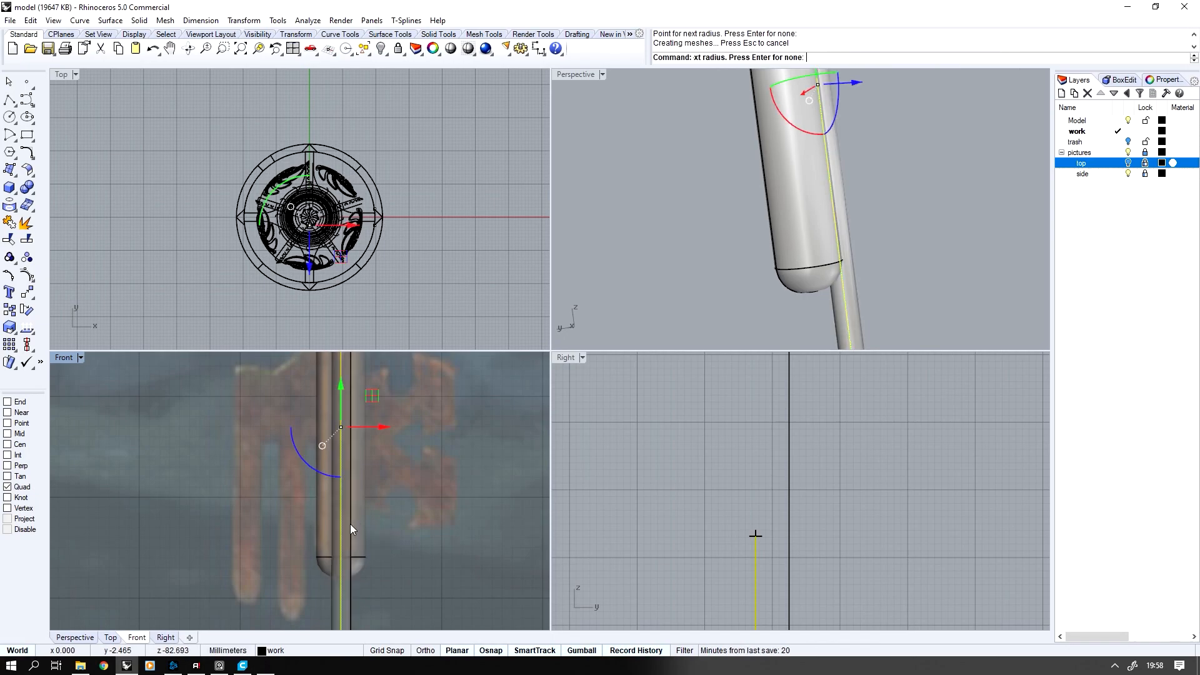
Mirror a copy of the pipe to the opposite side of the shaft about the shaft's vertical centre line
{"action": "scroll", "coordinate": [718, 203], "scroll_direction": "down", "scroll_amount": 3}
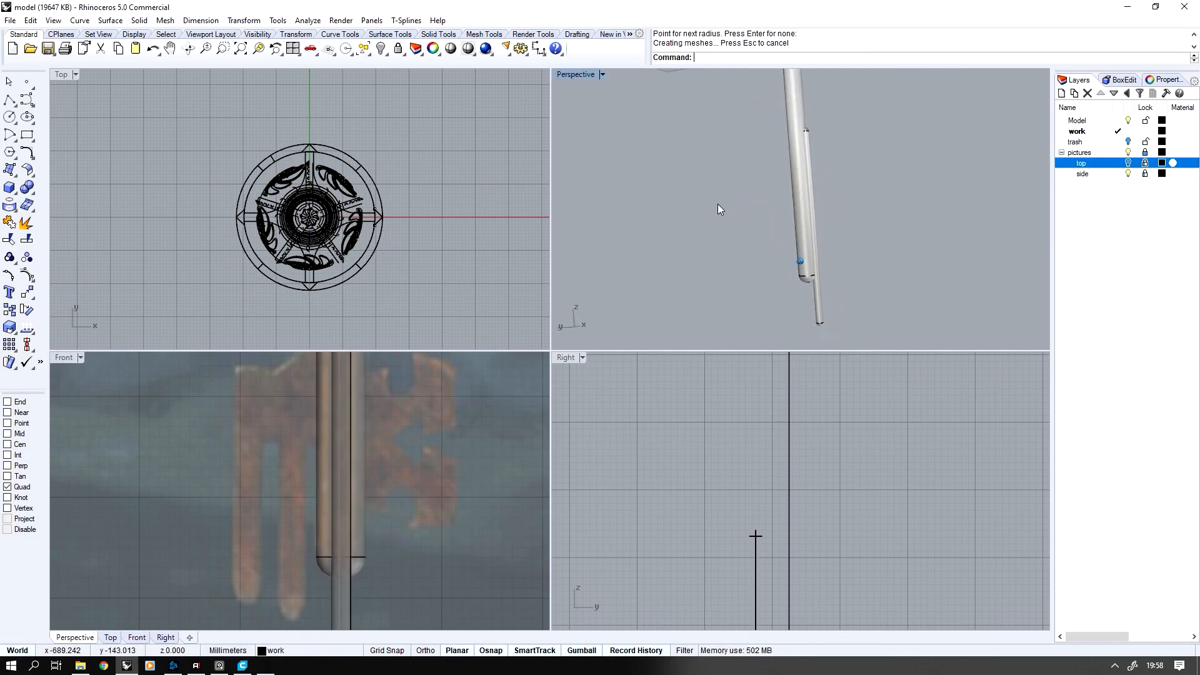
{"action": "left_click", "coordinate": [814, 319]}
{"action": "scroll", "coordinate": [800, 500], "scroll_direction": "down", "scroll_amount": 3}
{"action": "scroll", "coordinate": [785, 480], "scroll_direction": "up", "scroll_amount": 5}
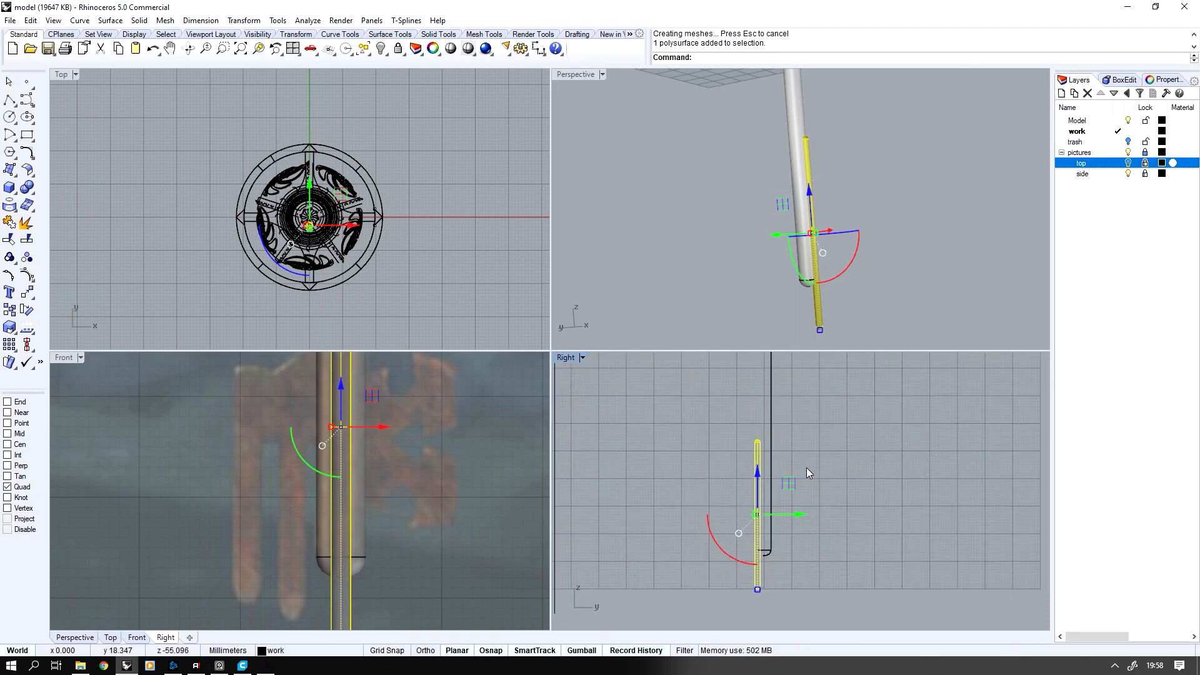
{"action": "middle_click", "coordinate": [806, 467]}
{"action": "left_click", "coordinate": [754, 487]}
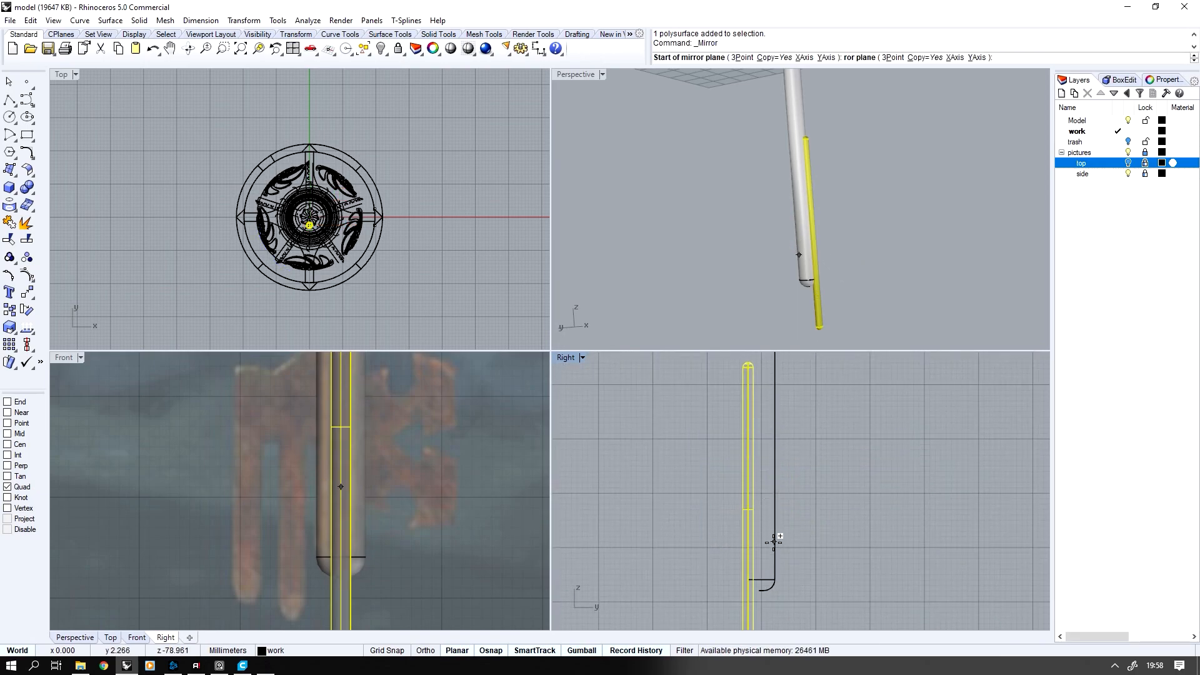
{"action": "left_click", "coordinate": [762, 509]}
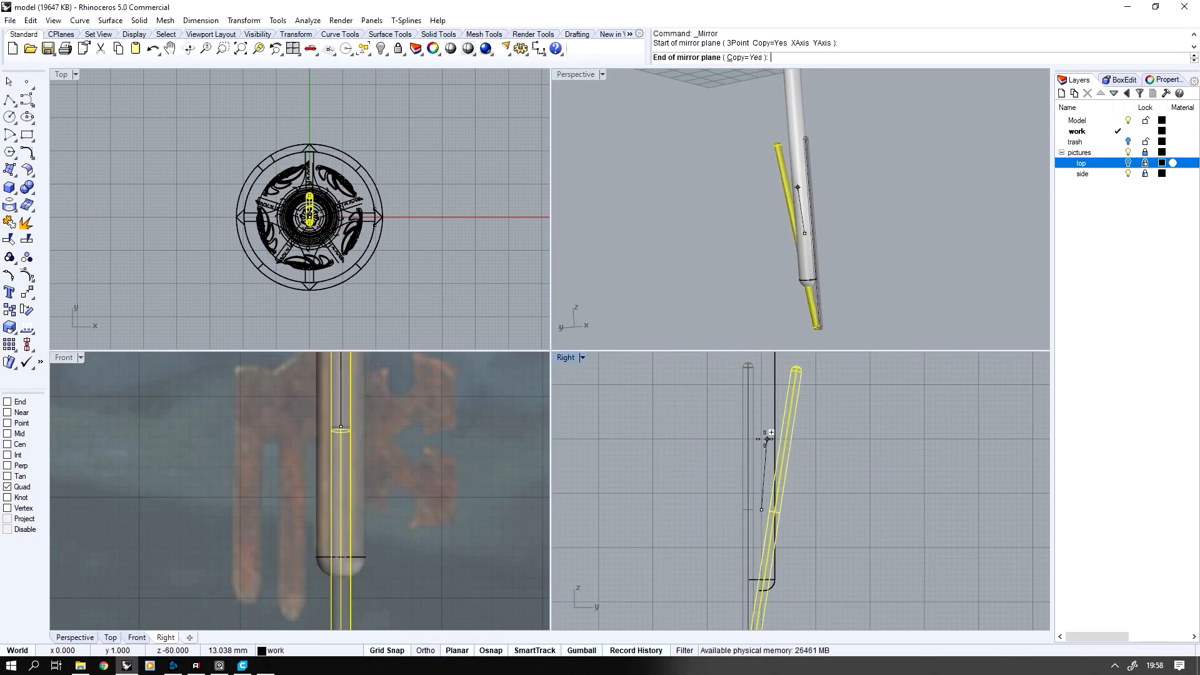
{"action": "left_click", "coordinate": [762, 412]}
Cut both grooves into the shaft by Boolean-subtracting the two pipes, and delete the remaining guide curve and pipes
{"action": "double_click", "coordinate": [573, 74]}
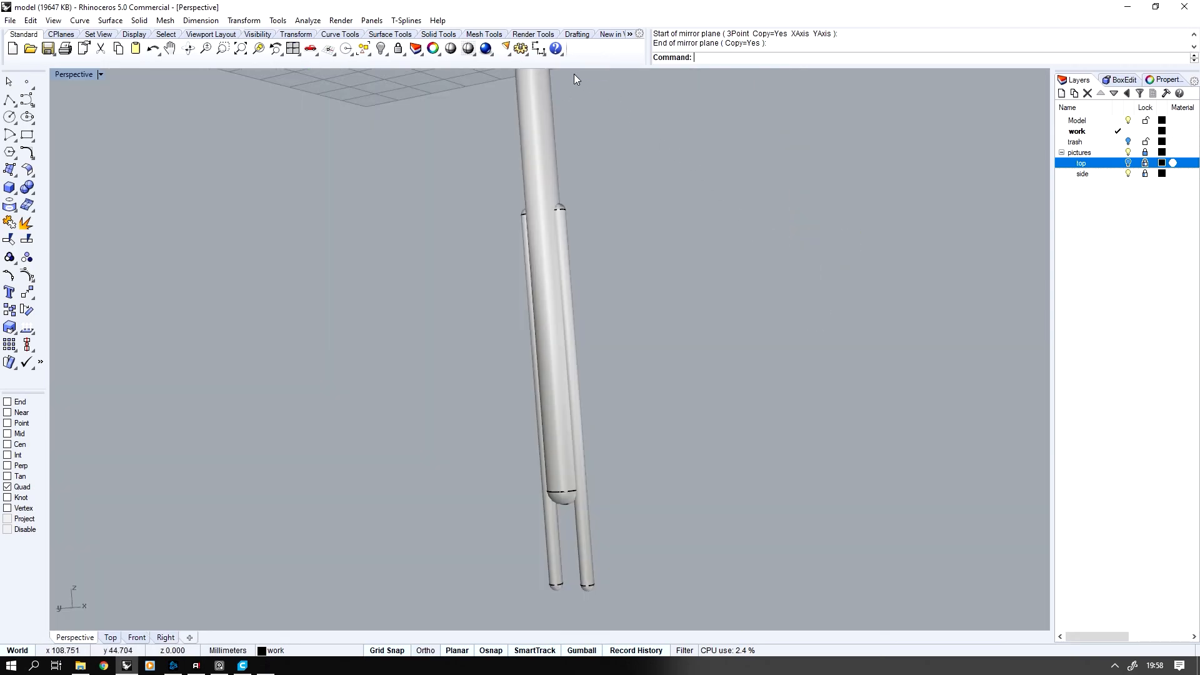
{"action": "left_click", "coordinate": [33, 192]}
{"action": "left_click", "coordinate": [63, 193]}
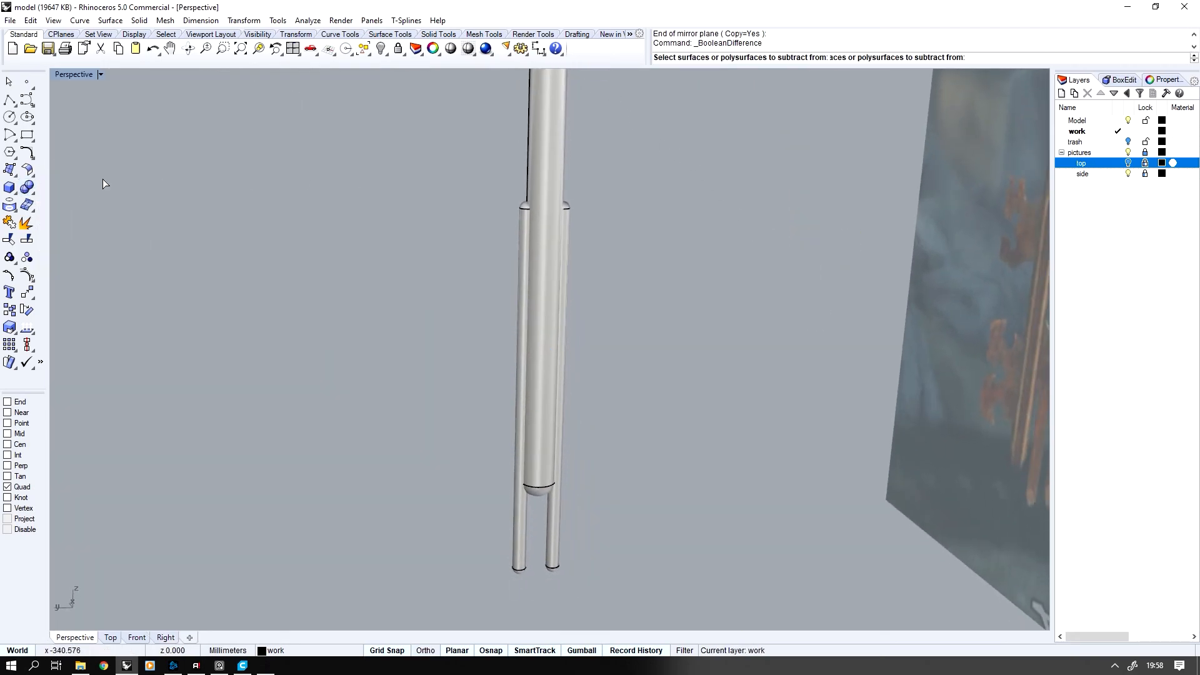
{"action": "left_click", "coordinate": [549, 140]}
{"action": "key", "text": "Return"}
{"action": "left_click", "coordinate": [525, 225]}
{"action": "left_click", "coordinate": [568, 214]}
{"action": "key", "text": "Return"}
{"action": "left_click_drag", "start_coordinate": [459, 181], "coordinate": [732, 637]}
{"action": "key", "text": "Delete"}
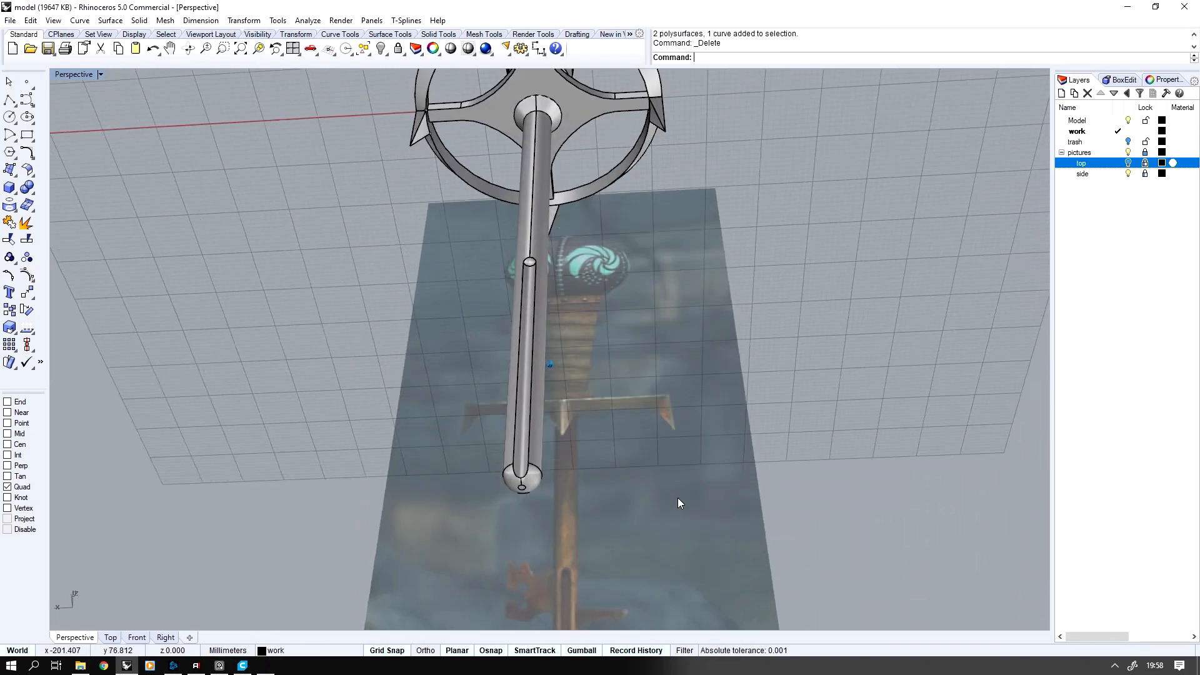
Start the upper right tooth's outline over the front reference with a polyline along the short ledge, the slope and the first prong's top
{"action": "double_click", "coordinate": [79, 73]}
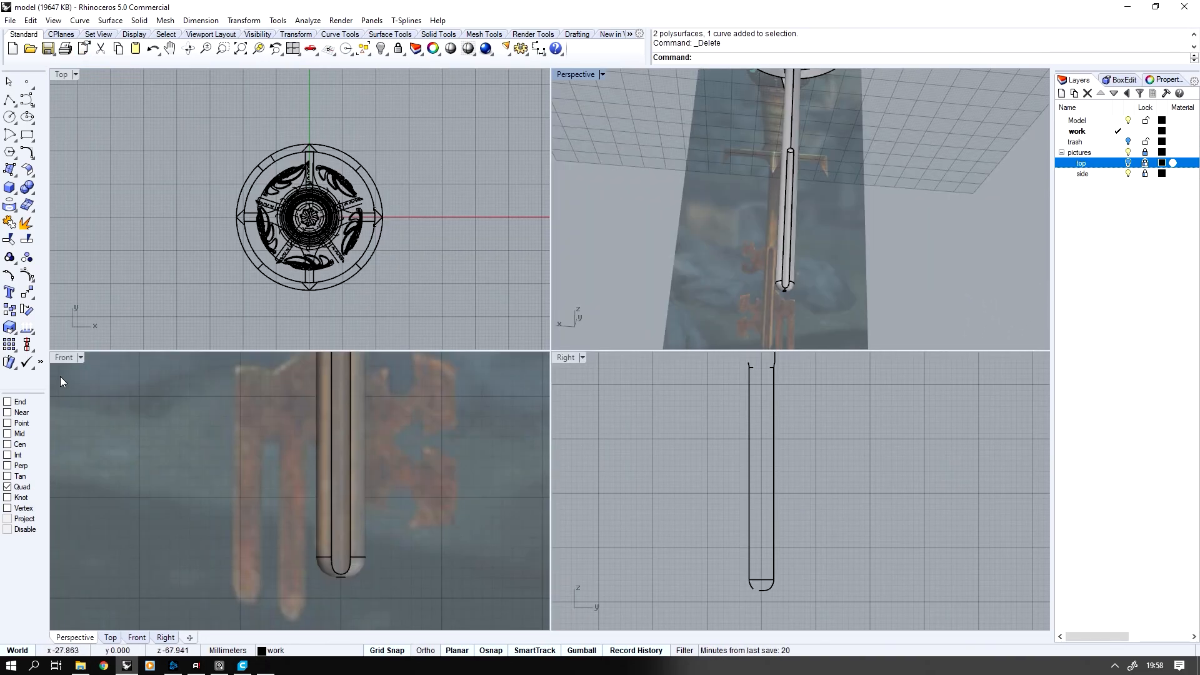
{"action": "double_click", "coordinate": [64, 357]}
{"action": "scroll", "coordinate": [540, 308], "scroll_direction": "down", "scroll_amount": 3}
{"action": "scroll", "coordinate": [558, 293], "scroll_direction": "up", "scroll_amount": 2}
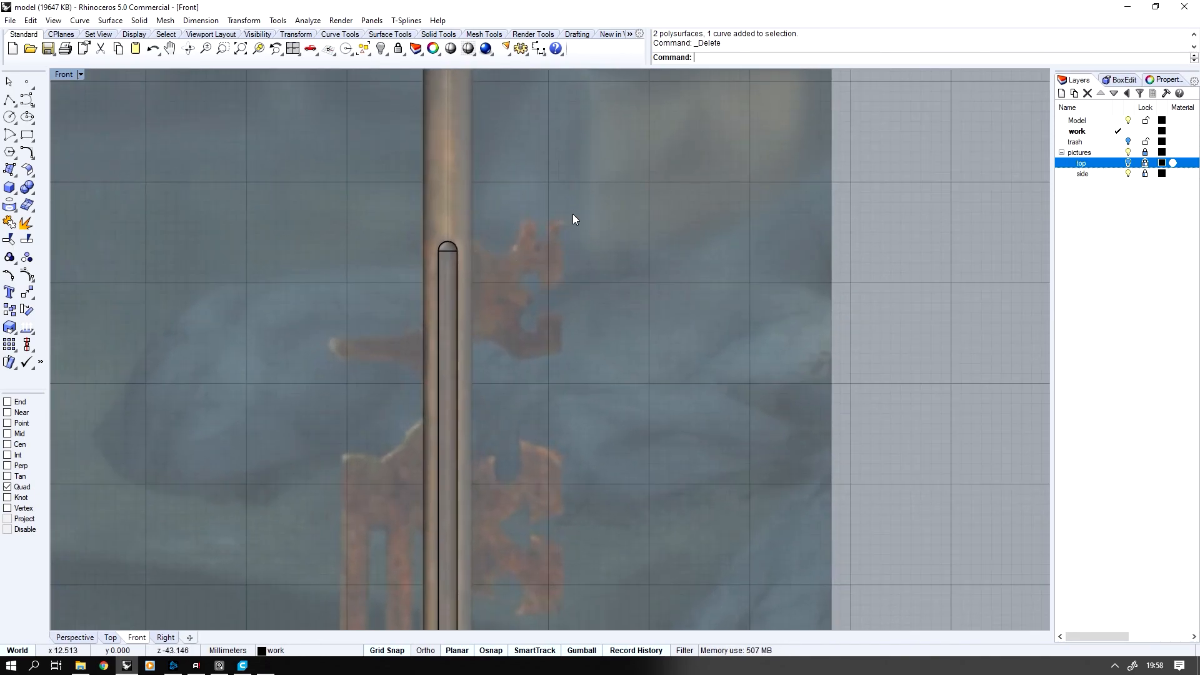
{"action": "scroll", "coordinate": [562, 240], "scroll_direction": "down", "scroll_amount": 1}
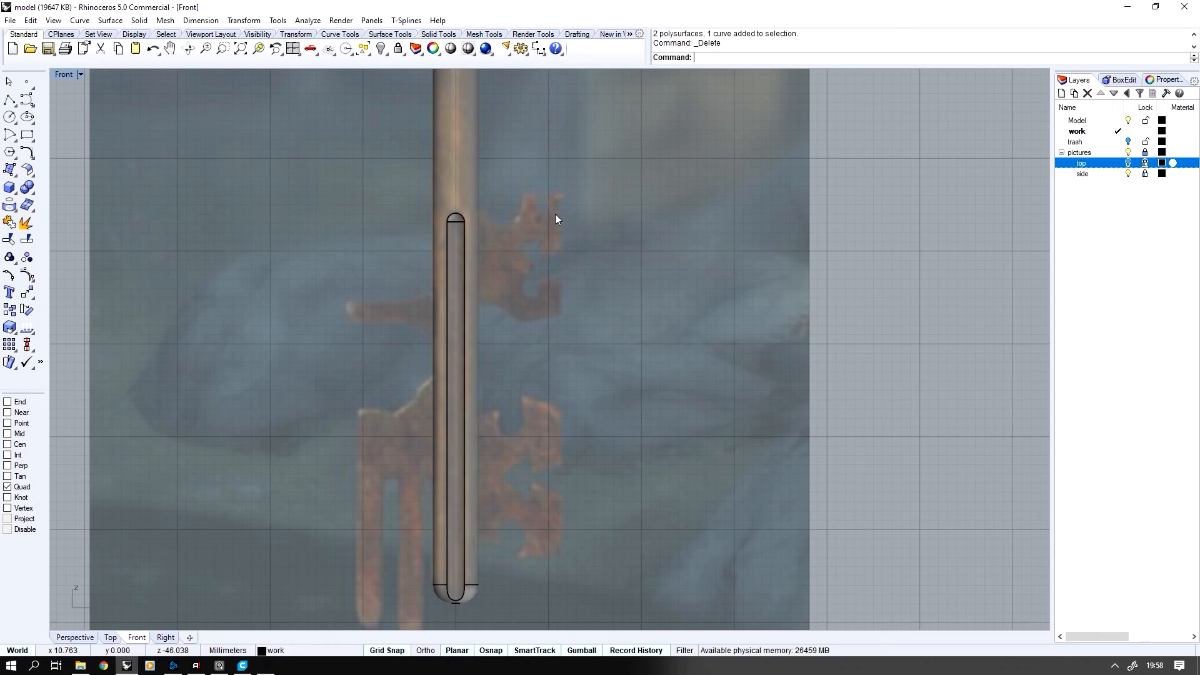
{"action": "scroll", "coordinate": [562, 205], "scroll_direction": "up", "scroll_amount": 1}
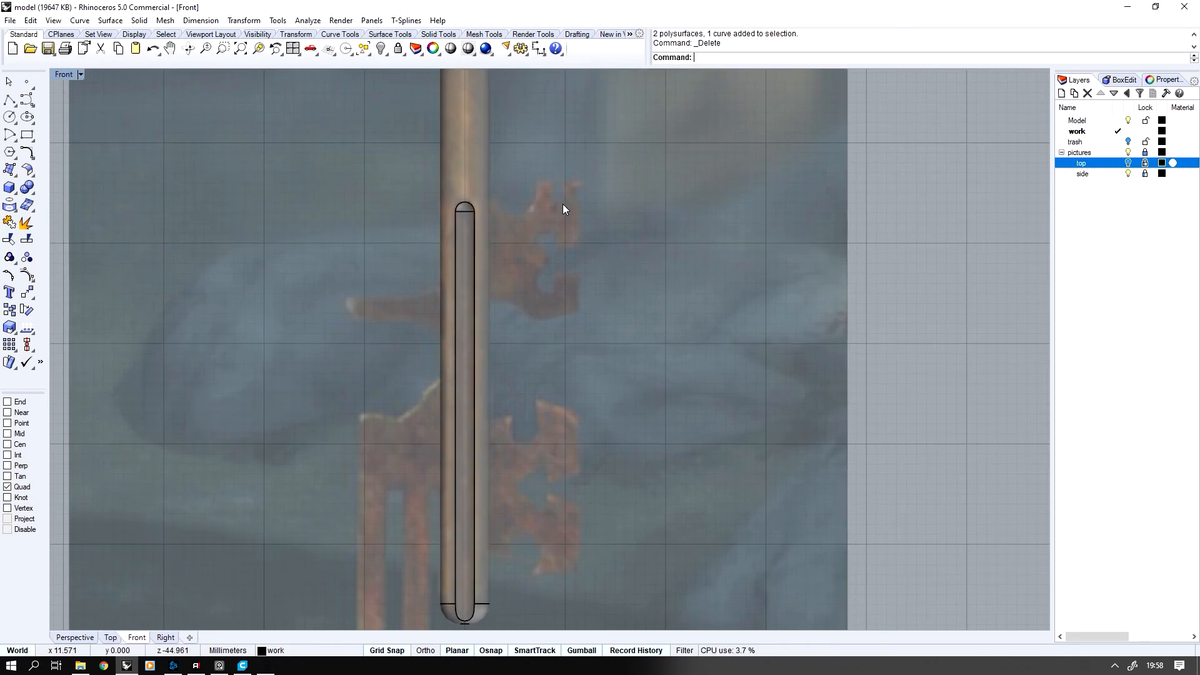
{"action": "scroll", "coordinate": [562, 204], "scroll_direction": "down", "scroll_amount": 1}
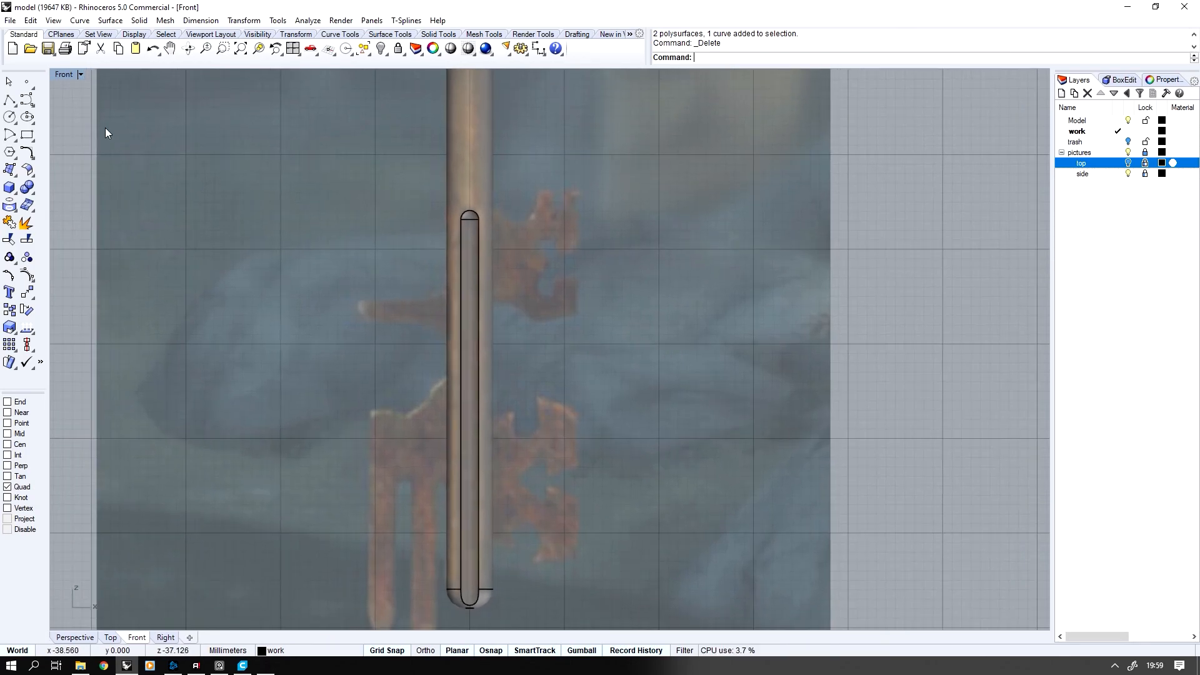
{"action": "left_click", "coordinate": [9, 100]}
{"action": "scroll", "coordinate": [525, 170], "scroll_direction": "up", "scroll_amount": 7}
{"action": "left_click", "coordinate": [443, 248]}
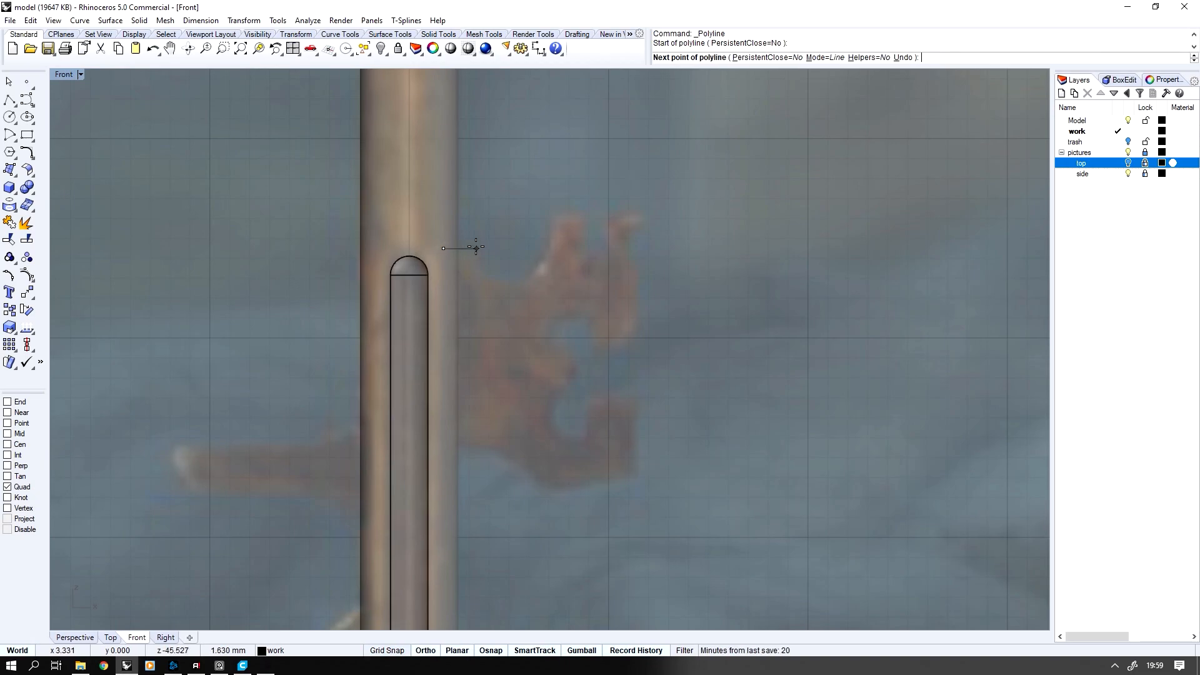
{"action": "left_click", "coordinate": [477, 248]}
{"action": "left_click", "coordinate": [552, 213]}
{"action": "left_click", "coordinate": [582, 213]}
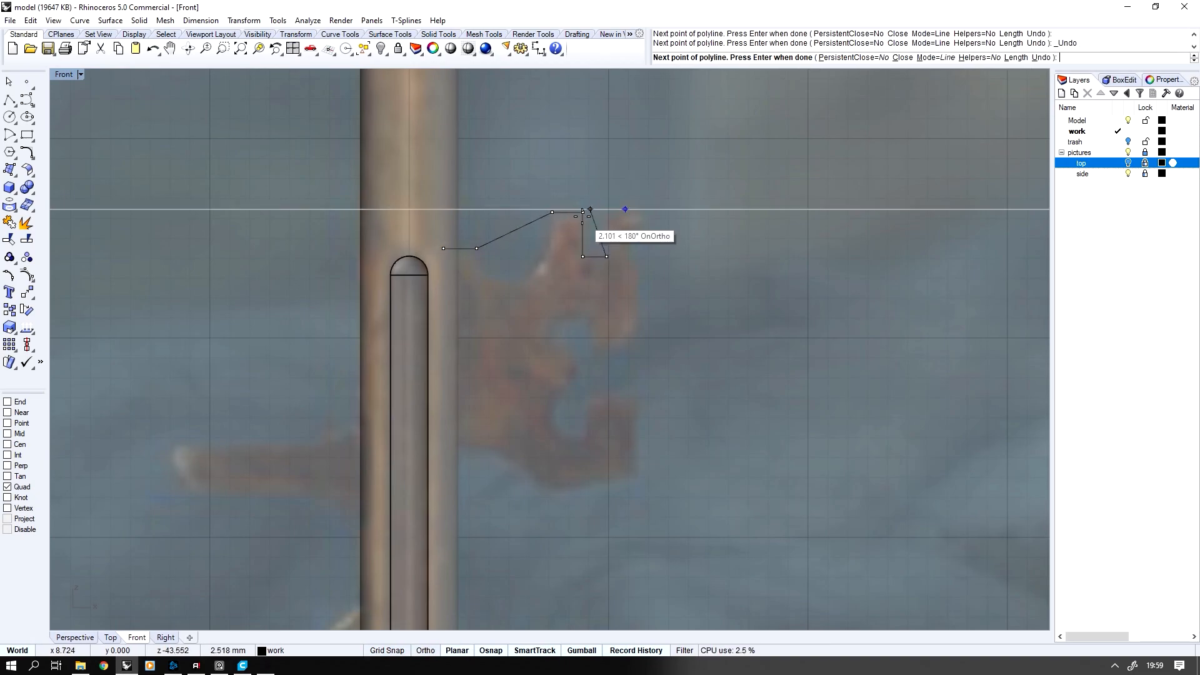
Turn on the Point snap and continue the outline around the notch, the second prong and down the tooth's outer side
{"action": "scroll", "coordinate": [564, 155], "scroll_direction": "up", "scroll_amount": 4}
{"action": "left_click", "coordinate": [7, 422]}
{"action": "left_click", "coordinate": [635, 253]}
{"action": "left_click", "coordinate": [697, 253]}
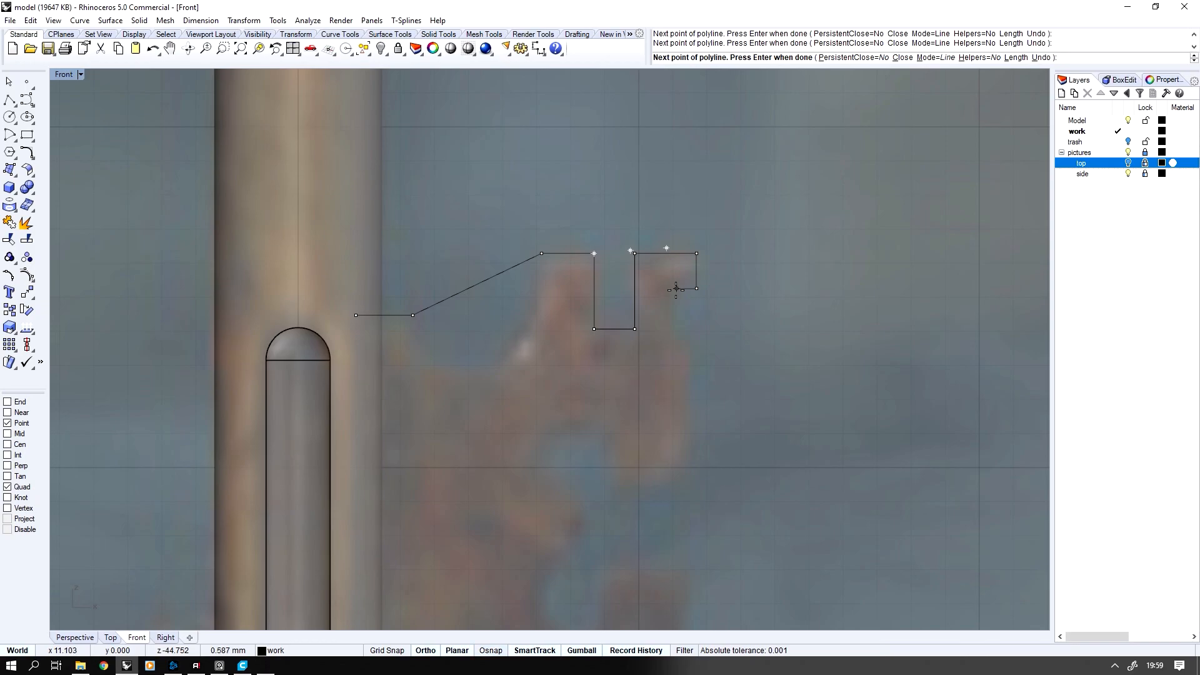
{"action": "left_click", "coordinate": [689, 446]}
{"action": "scroll", "coordinate": [688, 447], "scroll_direction": "down", "scroll_amount": 3}
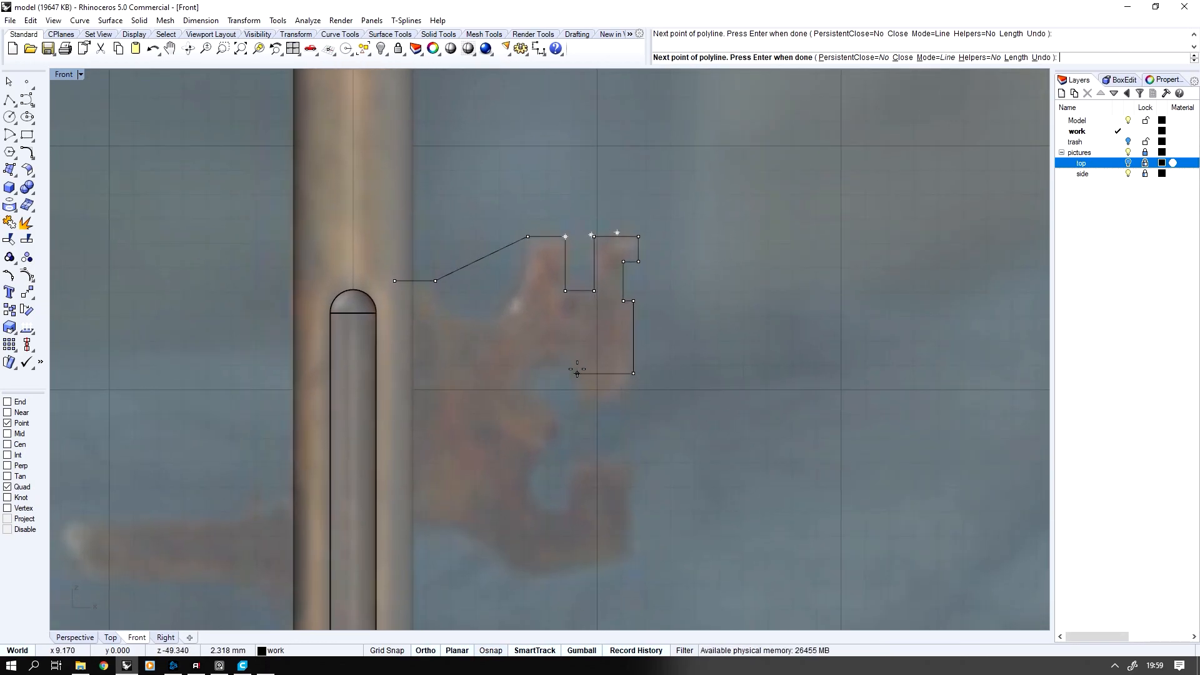
Finish the tooth outline around the angular side cutout and along the sloping lower edge back to the shaft
{"action": "key", "text": "ctrl+z"}
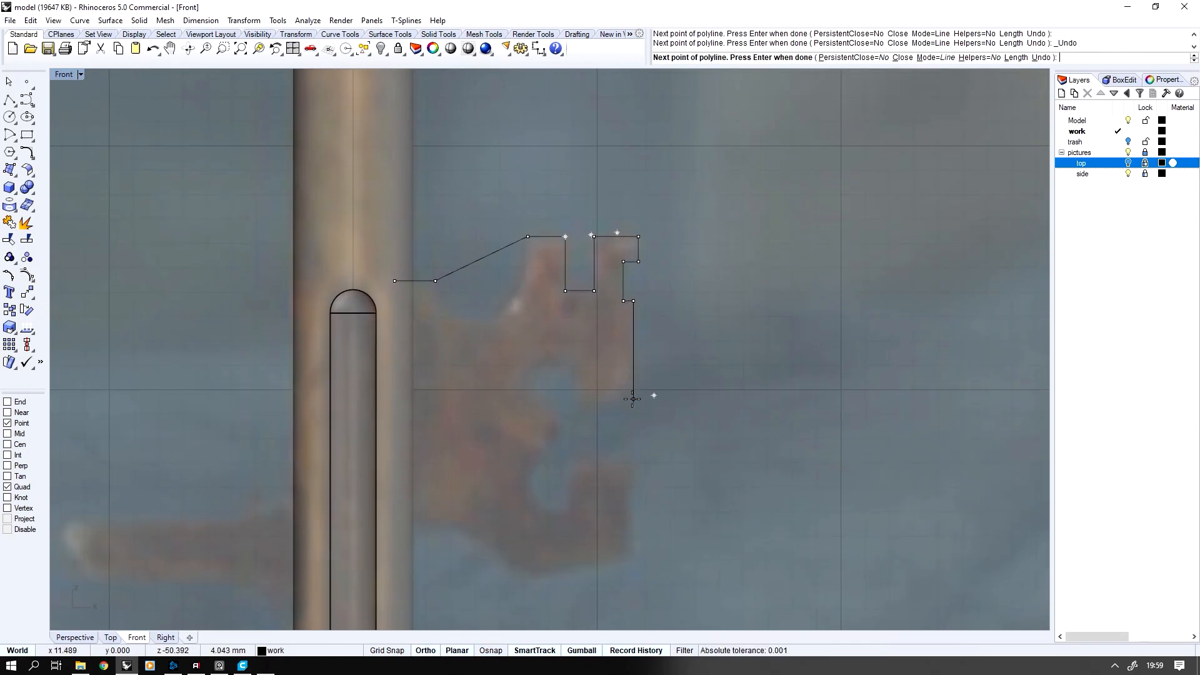
{"action": "left_click", "coordinate": [634, 465], "text": "shift"}
{"action": "scroll", "coordinate": [634, 467], "scroll_direction": "down", "scroll_amount": 3}
{"action": "scroll", "coordinate": [634, 550], "scroll_direction": "up", "scroll_amount": 3}
{"action": "left_click", "coordinate": [634, 474], "text": "shift"}
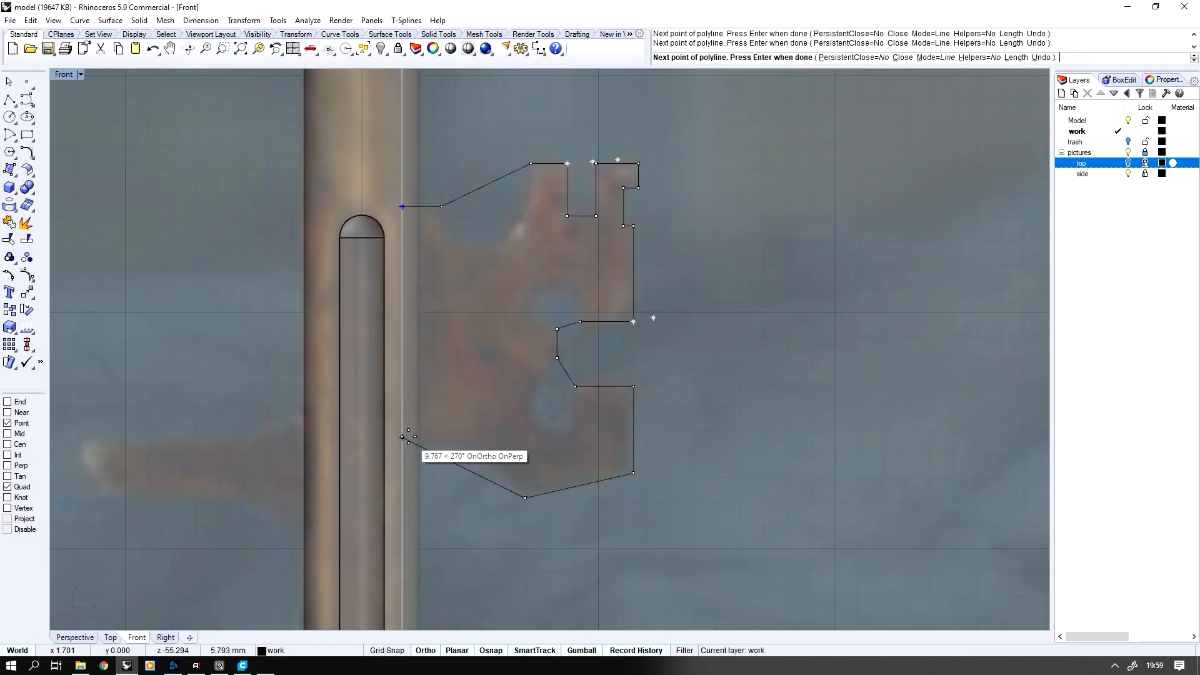
{"action": "left_click", "coordinate": [402, 437]}
{"action": "key", "text": "Return"}
Explode the upper tooth outline and delete the floor segment of the notch between its two prongs
{"action": "scroll", "coordinate": [613, 312], "scroll_direction": "down", "scroll_amount": 1}
{"action": "left_click", "coordinate": [629, 276]}
{"action": "middle_click", "coordinate": [619, 277]}
{"action": "left_click", "coordinate": [616, 269]}
{"action": "left_click", "coordinate": [604, 236]}
{"action": "key", "text": "Delete"}
Rebuild the outline's four slanted segments as curves with four control points and turn on their points
{"action": "left_click", "coordinate": [513, 206], "text": "shift"}
{"action": "left_click", "coordinate": [592, 341], "text": "shift"}
{"action": "left_click", "coordinate": [592, 390], "text": "shift"}
{"action": "left_click", "coordinate": [513, 488], "text": "shift"}
{"action": "middle_click", "coordinate": [549, 380]}
{"action": "left_click", "coordinate": [480, 365]}
{"action": "middle_click", "coordinate": [580, 200]}
{"action": "left_click", "coordinate": [563, 204]}
{"action": "key", "text": "Escape"}
{"action": "left_click", "coordinate": [509, 217], "text": "shift"}
{"action": "left_click", "coordinate": [596, 364], "text": "shift"}
{"action": "left_click", "coordinate": [593, 413], "text": "shift"}
{"action": "left_click", "coordinate": [488, 517], "text": "shift"}
{"action": "key", "text": "F10"}
Move the control points of the upper slope to bend it into the concave scoop beside the first prong
{"action": "left_click_drag", "start_coordinate": [525, 210], "coordinate": [553, 239]}
{"action": "left_click", "coordinate": [561, 224]}
{"action": "left_click_drag", "start_coordinate": [516, 296], "coordinate": [486, 309]}
{"action": "left_click_drag", "start_coordinate": [572, 307], "coordinate": [560, 311]}
Shape the upper part of the tooth's side cutout into a rounded lobe by moving its curve's control points
{"action": "scroll", "coordinate": [517, 230], "scroll_direction": "up", "scroll_amount": 4}
{"action": "left_click_drag", "start_coordinate": [624, 445], "coordinate": [648, 411]}
{"action": "left_click_drag", "start_coordinate": [647, 471], "coordinate": [624, 398]}
{"action": "left_click_drag", "start_coordinate": [620, 357], "coordinate": [680, 338]}
{"action": "left_click_drag", "start_coordinate": [590, 397], "coordinate": [570, 385]}
{"action": "left_click_drag", "start_coordinate": [658, 327], "coordinate": [681, 317]}
{"action": "left_click_drag", "start_coordinate": [570, 386], "coordinate": [568, 385]}
{"action": "left_click_drag", "start_coordinate": [638, 368], "coordinate": [627, 355]}
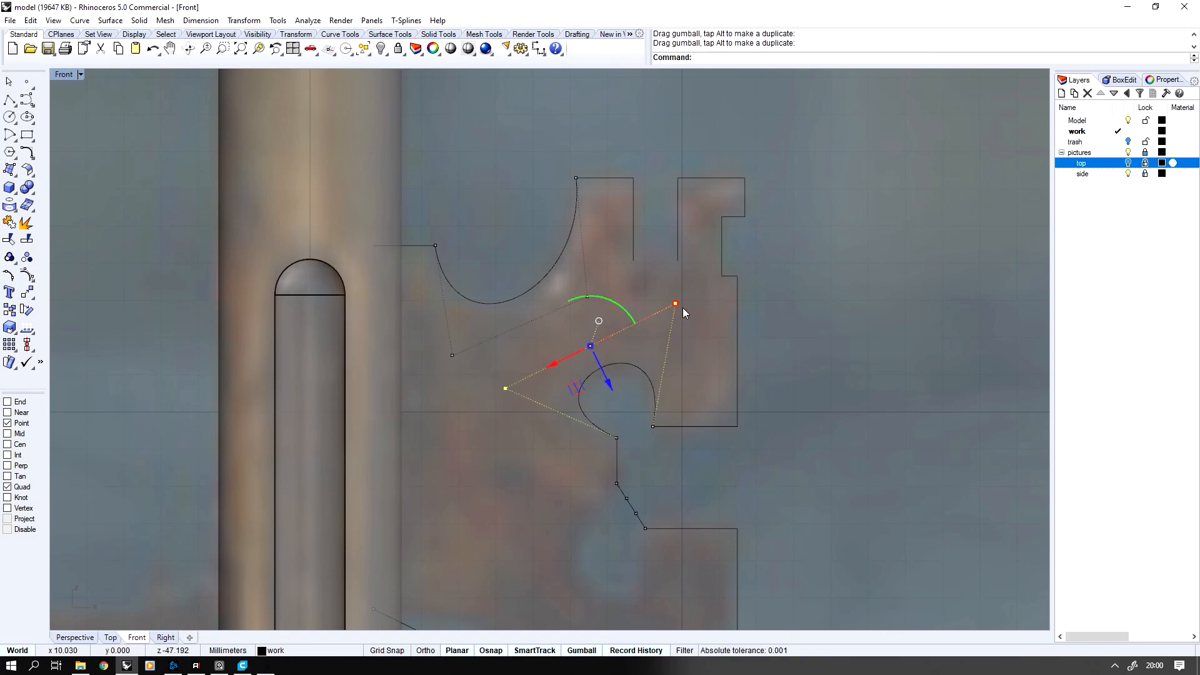
{"action": "left_click_drag", "start_coordinate": [575, 388], "coordinate": [571, 387]}
{"action": "scroll", "coordinate": [571, 388], "scroll_direction": "up", "scroll_amount": 1}
{"action": "right_click_drag", "start_coordinate": [571, 388], "coordinate": [573, 294]}
Shape the lower part of the side cutout into a matching rounded lobe by moving its control points
{"action": "left_click_drag", "start_coordinate": [622, 404], "coordinate": [645, 435]}
{"action": "right_click_drag", "start_coordinate": [639, 433], "coordinate": [594, 432]}
{"action": "left_click_drag", "start_coordinate": [633, 431], "coordinate": [492, 423]}
{"action": "left_click_drag", "start_coordinate": [592, 520], "coordinate": [578, 556]}
{"action": "right_click_drag", "start_coordinate": [572, 554], "coordinate": [572, 506]}
{"action": "left_click_drag", "start_coordinate": [485, 487], "coordinate": [485, 510]}
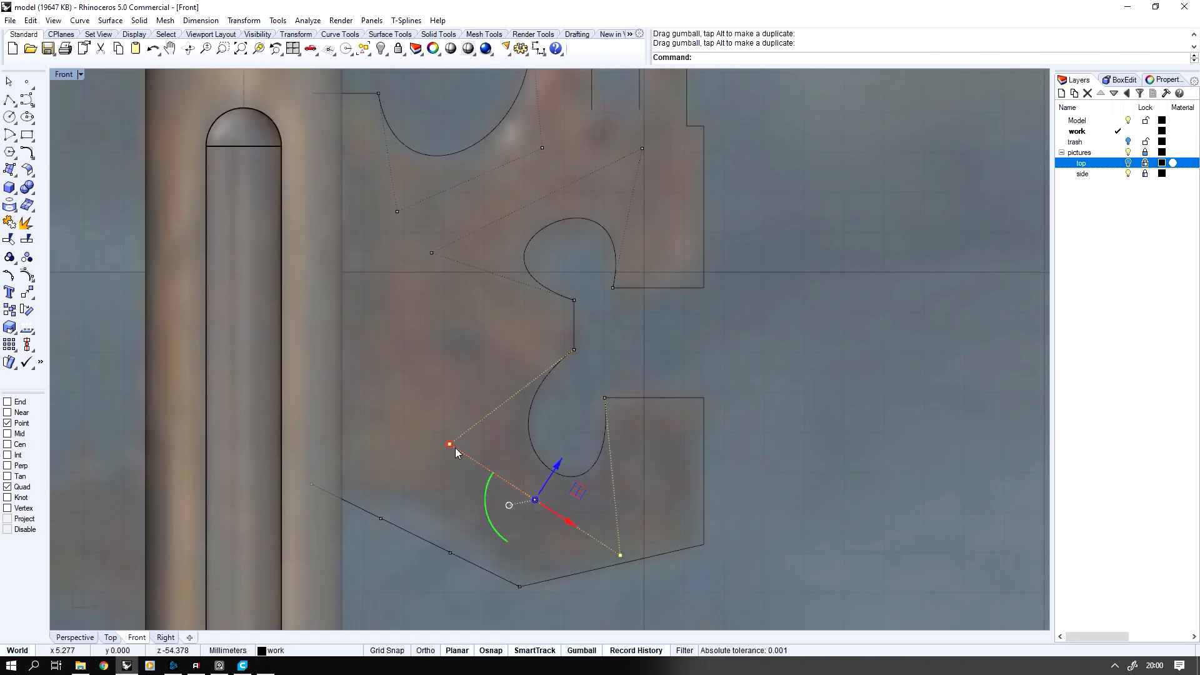
{"action": "scroll", "coordinate": [573, 452], "scroll_direction": "down", "scroll_amount": 5}
{"action": "right_click_drag", "start_coordinate": [572, 453], "coordinate": [576, 391]}
{"action": "right_click_drag", "start_coordinate": [595, 339], "coordinate": [622, 393]}
{"action": "scroll", "coordinate": [621, 392], "scroll_direction": "up", "scroll_amount": 3}
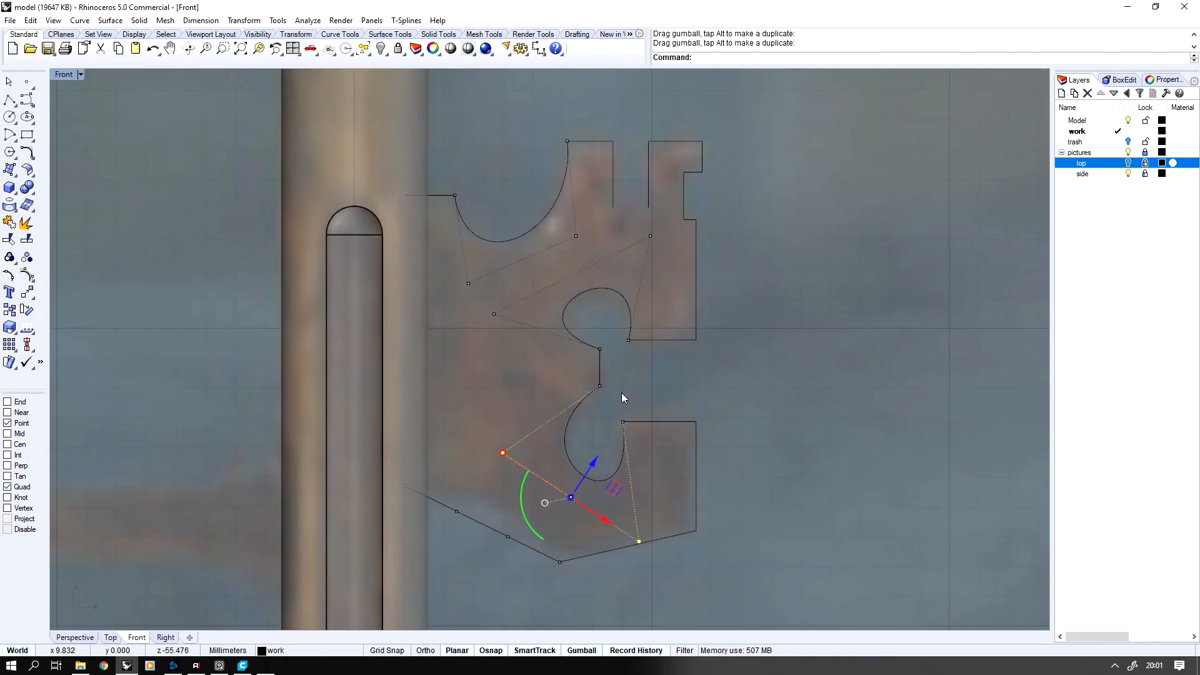
Bend the tooth's lower edge near the shaft into an arc along the reference and turn off the control points
{"action": "scroll", "coordinate": [622, 392], "scroll_direction": "down", "scroll_amount": 3}
{"action": "scroll", "coordinate": [433, 488], "scroll_direction": "up", "scroll_amount": 3}
{"action": "left_click_drag", "start_coordinate": [470, 502], "coordinate": [566, 450]}
{"action": "left_click_drag", "start_coordinate": [524, 488], "coordinate": [536, 466]}
{"action": "right_click_drag", "start_coordinate": [637, 359], "coordinate": [654, 82]}
{"action": "scroll", "coordinate": [622, 397], "scroll_direction": "up", "scroll_amount": 1}
{"action": "key", "text": "Escape"}
{"action": "key", "text": "Escape"}
With the End snap on, draw the upper half of the lower right tooth as a polyline with a square notch and arrow-shaped cut
{"action": "scroll", "coordinate": [623, 397], "scroll_direction": "down", "scroll_amount": 9}
{"action": "scroll", "coordinate": [669, 317], "scroll_direction": "up", "scroll_amount": 3}
{"action": "scroll", "coordinate": [563, 313], "scroll_direction": "down", "scroll_amount": 2}
{"action": "left_click", "coordinate": [10, 100]}
{"action": "left_click", "coordinate": [7, 402]}
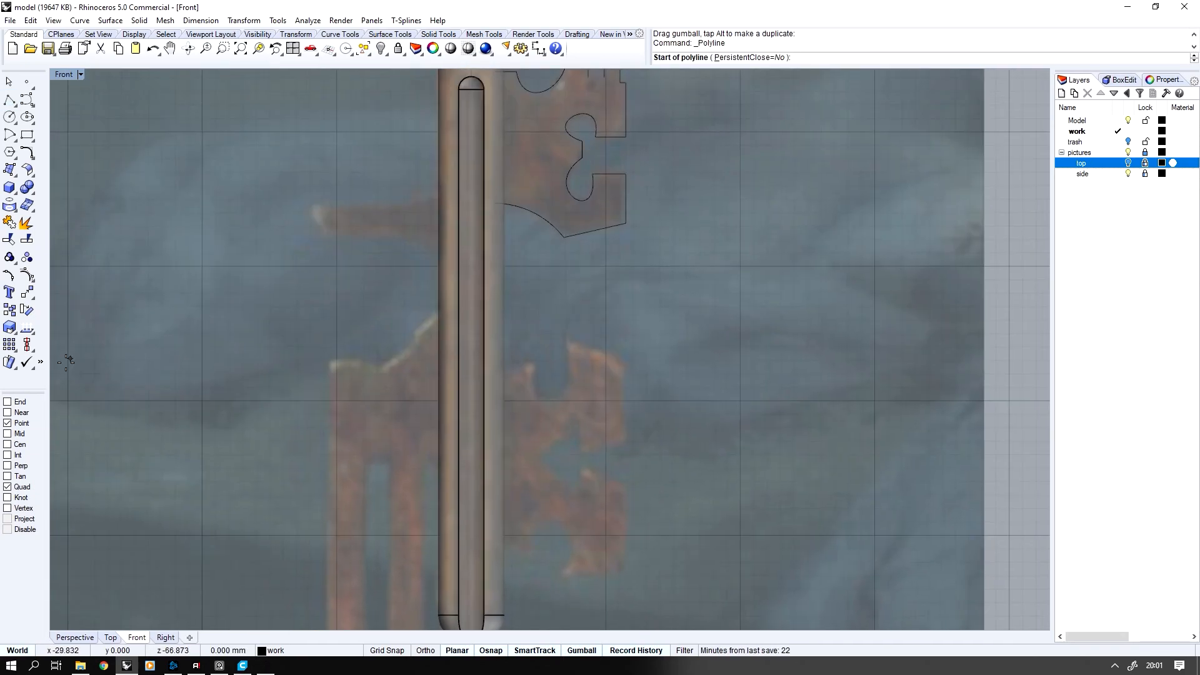
{"action": "scroll", "coordinate": [531, 350], "scroll_direction": "up", "scroll_amount": 2}
{"action": "left_click", "coordinate": [475, 386]}
{"action": "left_click", "coordinate": [514, 386]}
{"action": "left_click", "coordinate": [514, 357]}
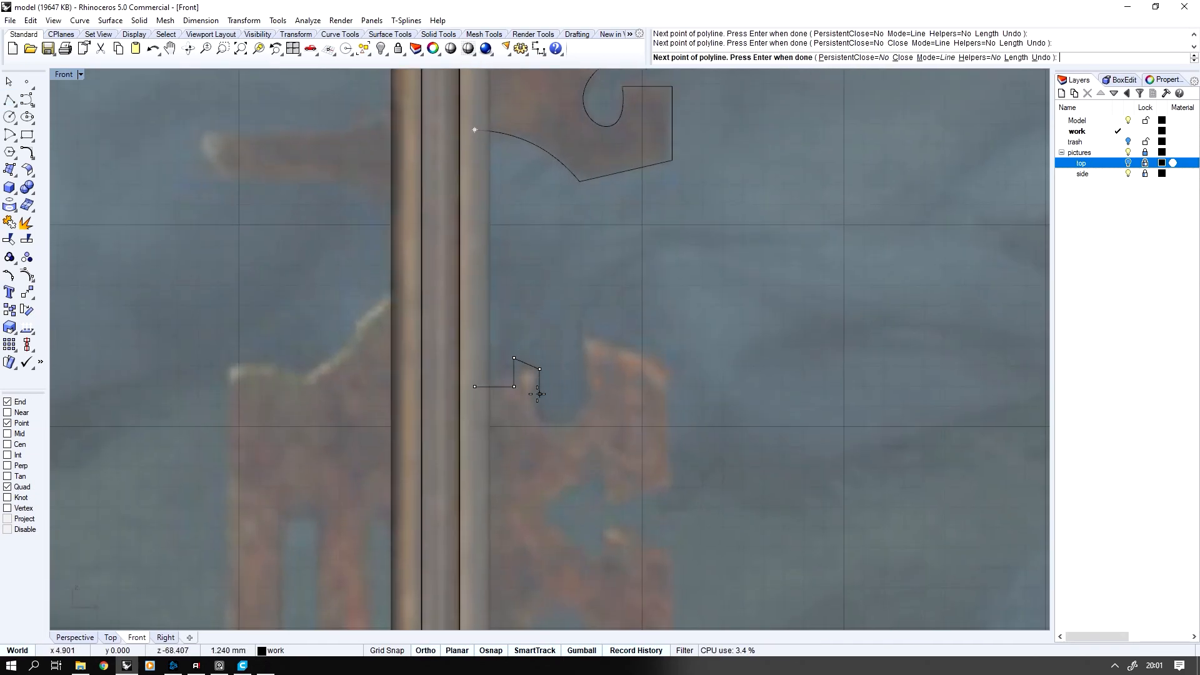
{"action": "left_click", "coordinate": [542, 512]}
{"action": "right_click", "coordinate": [543, 512]}
Replace the lower tooth notch's flat floor with a semicircle by trimming a circle drawn by diameter across the notch
{"action": "right_click_drag", "start_coordinate": [637, 375], "coordinate": [635, 325]}
{"action": "left_click_drag", "start_coordinate": [644, 284], "coordinate": [617, 351]}
{"action": "left_click", "coordinate": [26, 223]}
{"action": "scroll", "coordinate": [636, 286], "scroll_direction": "up", "scroll_amount": 2}
{"action": "left_click_drag", "start_coordinate": [542, 351], "coordinate": [530, 371]}
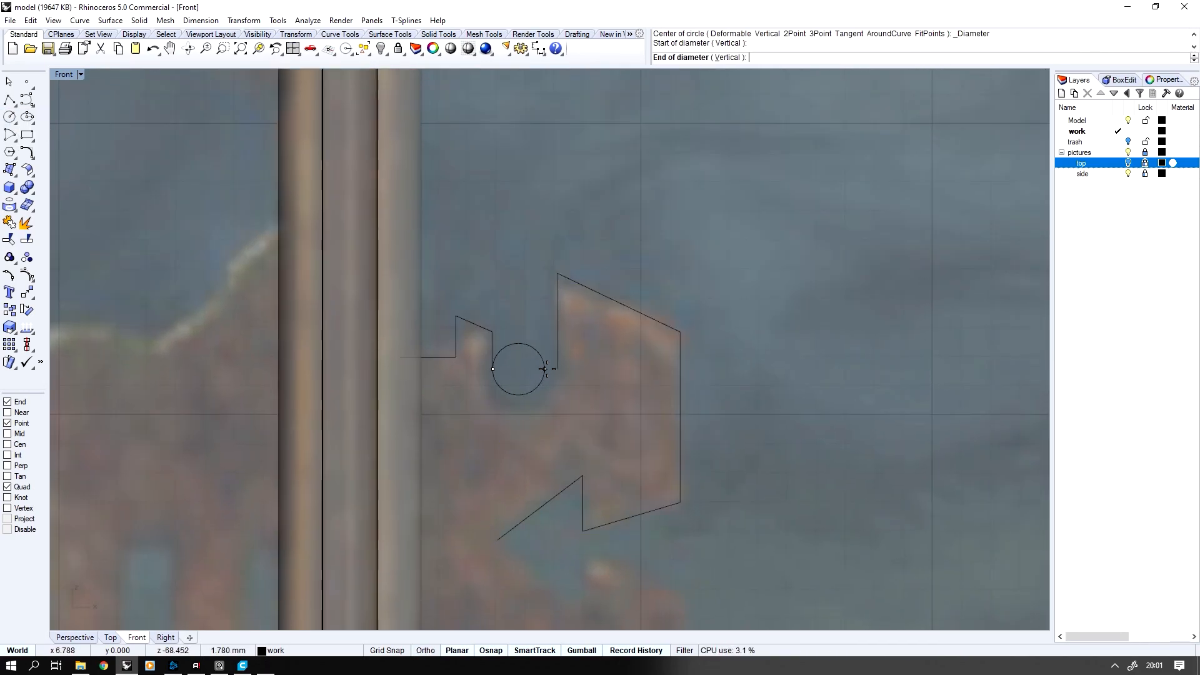
{"action": "left_click", "coordinate": [6, 239]}
{"action": "left_click", "coordinate": [525, 337]}
{"action": "right_click", "coordinate": [528, 340]}
Join the lower tooth's half outline and mirror a copy about a horizontal line through the arrow cut's inner point
{"action": "scroll", "coordinate": [535, 352], "scroll_direction": "down", "scroll_amount": 3}
{"action": "left_click_drag", "start_coordinate": [669, 206], "coordinate": [447, 416]}
{"action": "left_click", "coordinate": [9, 222]}
{"action": "left_click", "coordinate": [514, 404]}
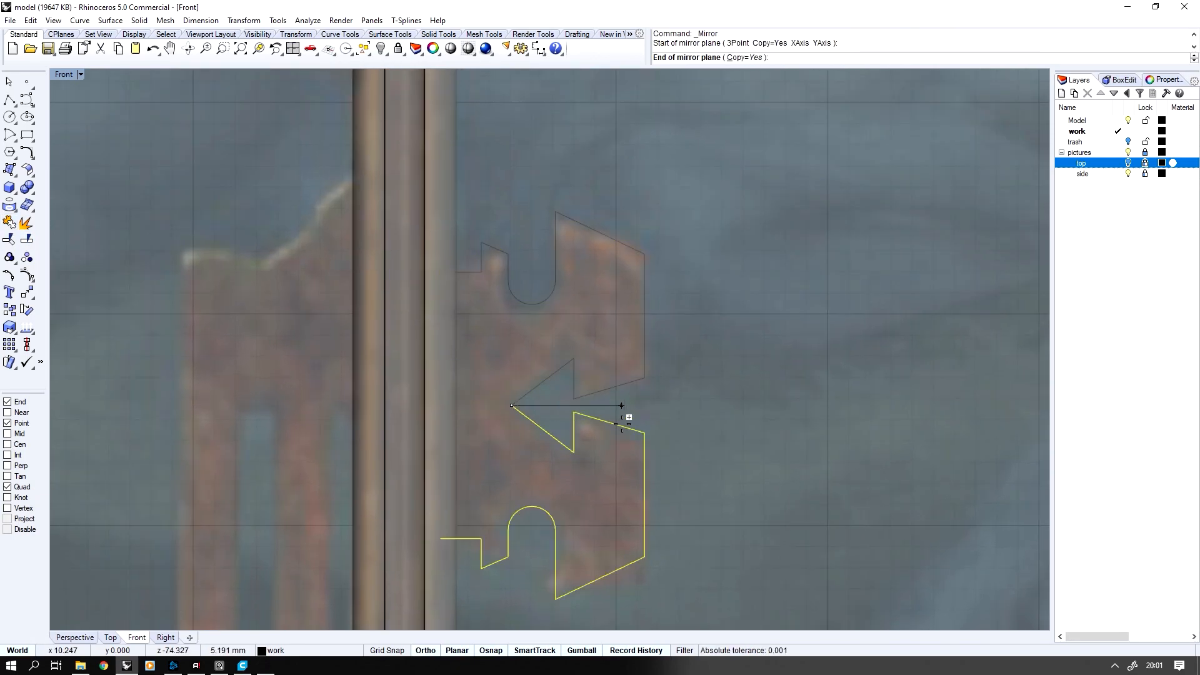
{"action": "left_click", "coordinate": [622, 412], "text": "shift"}
{"action": "left_click", "coordinate": [9, 223]}
Finish the tooth mirror and draw a circle from its centre around the side pin's round end, following the reference
{"action": "left_click", "coordinate": [147, 118]}
{"action": "right_click_drag", "start_coordinate": [160, 92], "coordinate": [259, 304]}
{"action": "left_click", "coordinate": [10, 116]}
{"action": "scroll", "coordinate": [378, 337], "scroll_direction": "up", "scroll_amount": 2}
{"action": "right_click_drag", "start_coordinate": [378, 338], "coordinate": [361, 337]}
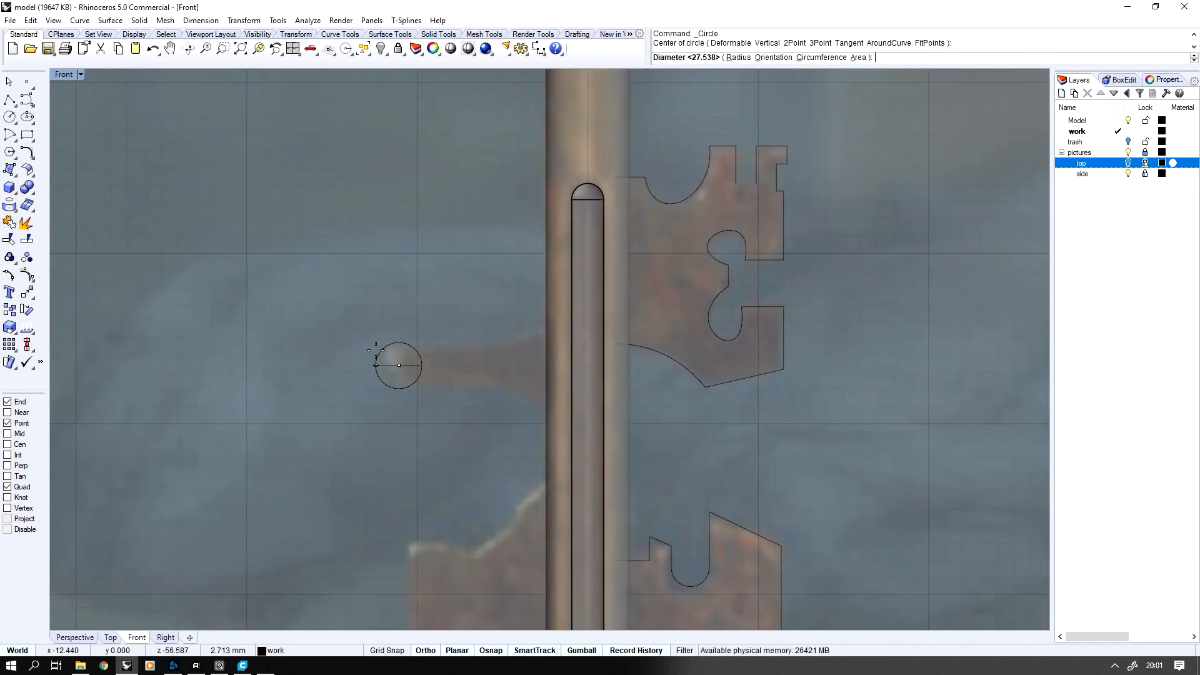
{"action": "left_click", "coordinate": [510, 341]}
Place a helper point at the upper tooth's inner end and mirror it to the opposite side of the shaft
{"action": "left_click", "coordinate": [425, 651]}
{"action": "left_click", "coordinate": [26, 82]}
{"action": "left_click", "coordinate": [20, 403]}
{"action": "left_click", "coordinate": [618, 177]}
{"action": "middle_click", "coordinate": [512, 209]}
{"action": "left_click", "coordinate": [529, 228]}
{"action": "left_click", "coordinate": [381, 654]}
Draw the side pin's upper edge as a polyline from the circle's top quadrant, with a horizontal run and a slanted end at the shaft
{"action": "left_click", "coordinate": [396, 345]}
{"action": "left_click", "coordinate": [504, 344]}
{"action": "left_click", "coordinate": [7, 423]}
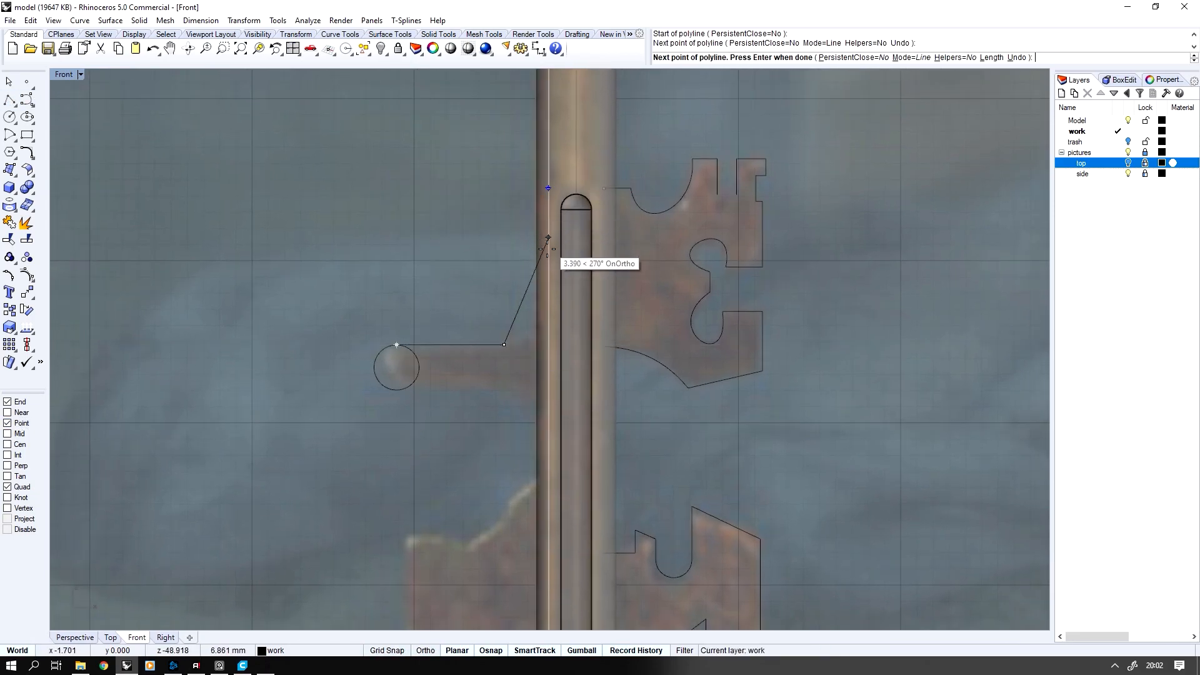
{"action": "left_click", "coordinate": [548, 327]}
{"action": "right_click", "coordinate": [547, 344]}
Mirror the side pin's upper edge about a horizontal line through the circle's centre to form its lower edge
{"action": "left_click", "coordinate": [497, 346]}
{"action": "middle_click", "coordinate": [497, 348]}
{"action": "left_click", "coordinate": [514, 367]}
{"action": "left_click", "coordinate": [358, 373]}
{"action": "left_click", "coordinate": [301, 372]}
Draw a circle matching the rounded tip of the lower left tooth's outer prong on the reference
{"action": "scroll", "coordinate": [300, 375], "scroll_direction": "down", "scroll_amount": 4}
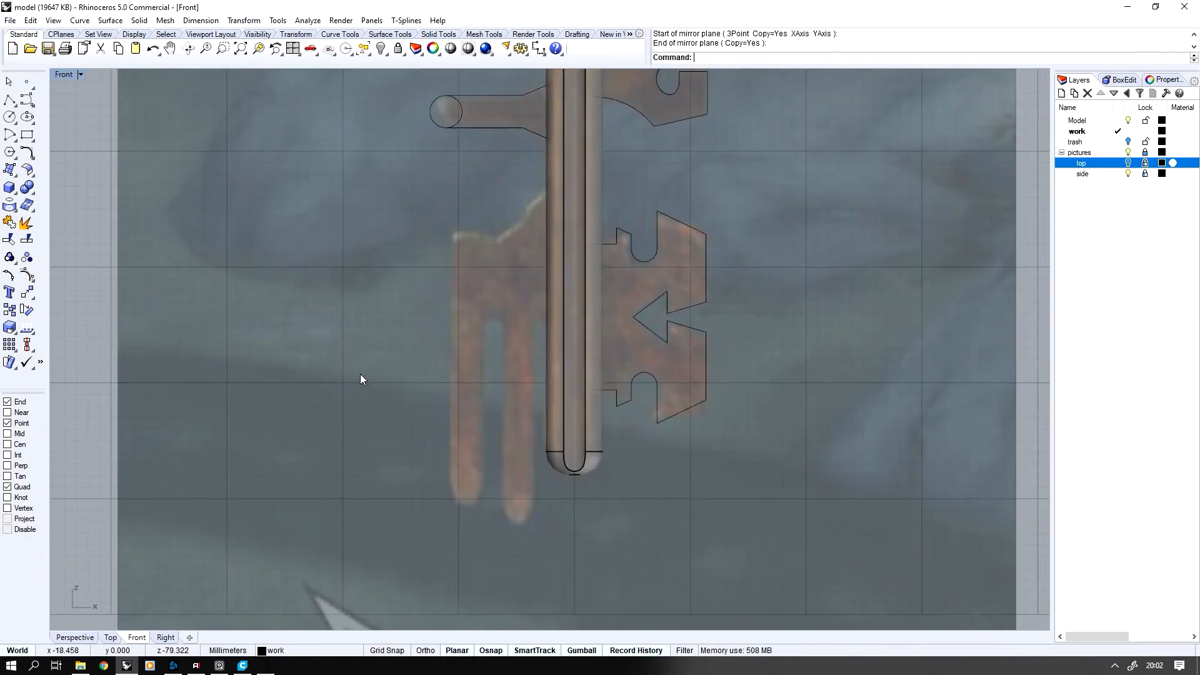
{"action": "right_click_drag", "start_coordinate": [370, 386], "coordinate": [329, 402]}
{"action": "left_click", "coordinate": [9, 117]}
{"action": "left_click", "coordinate": [409, 497], "text": "shift"}
{"action": "left_click", "coordinate": [414, 520]}
{"action": "scroll", "coordinate": [403, 532], "scroll_direction": "up", "scroll_amount": 1}
{"action": "right_click_drag", "start_coordinate": [402, 539], "coordinate": [414, 557]}
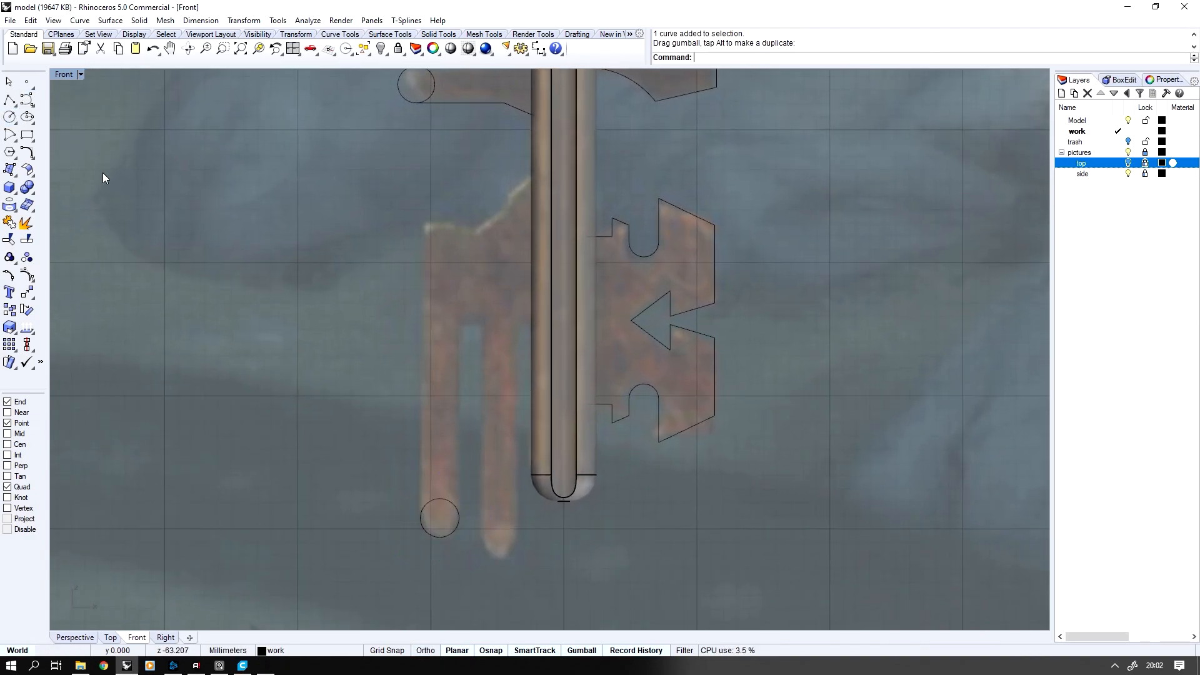
Draw vertical lines up from the prong circle's side quadrants, reaching the tooth's top corner and the slot's upper end
{"action": "right_click", "coordinate": [446, 221]}
{"action": "left_click", "coordinate": [458, 321]}
{"action": "left_click", "coordinate": [459, 518]}
{"action": "right_click", "coordinate": [460, 518]}
Trim away the upper half of the prong's circle and mirror the prong outline about a vertical line through the slot
{"action": "left_click_drag", "start_coordinate": [478, 519], "coordinate": [406, 493]}
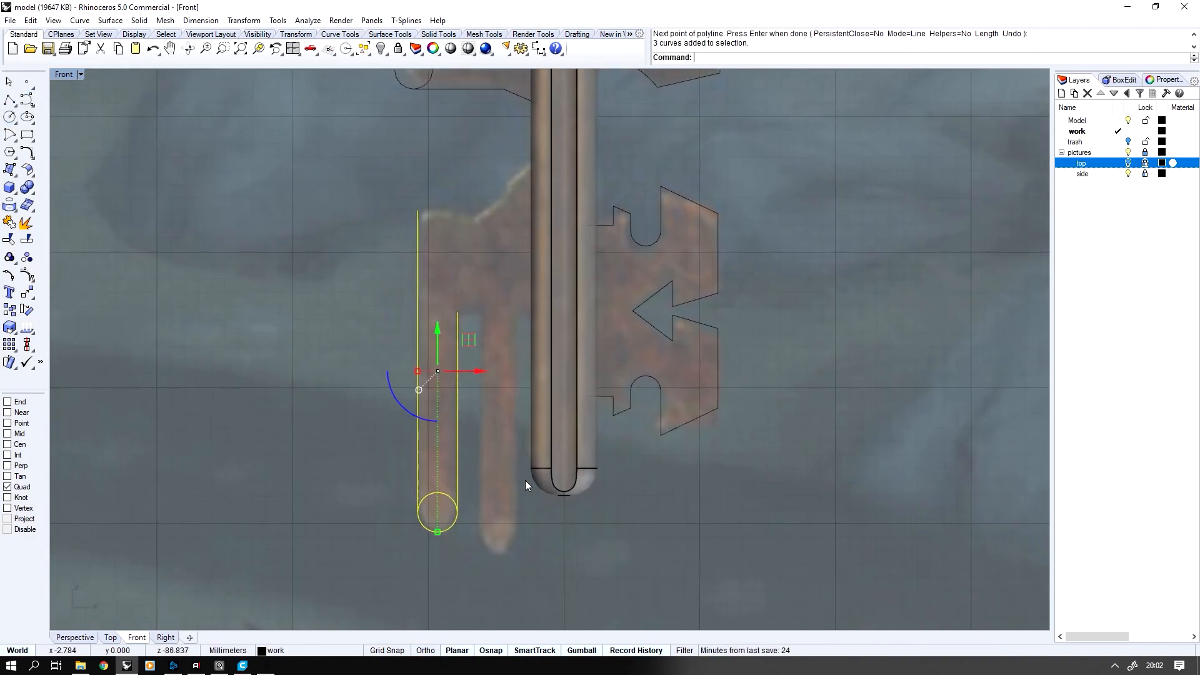
{"action": "left_click", "coordinate": [437, 497]}
{"action": "middle_click", "coordinate": [497, 450]}
{"action": "left_click", "coordinate": [461, 467]}
{"action": "left_click", "coordinate": [461, 495], "text": "shift"}
Use SetPt with the End snap to align the top of the inner prong's long side with the slot's upper end
{"action": "left_click", "coordinate": [514, 340]}
{"action": "middle_click", "coordinate": [512, 340]}
{"action": "left_click", "coordinate": [593, 337]}
{"action": "left_click", "coordinate": [514, 195]}
{"action": "middle_click", "coordinate": [514, 284]}
{"action": "left_click", "coordinate": [559, 304]}
{"action": "left_click", "coordinate": [269, 380]}
{"action": "right_click", "coordinate": [26, 401]}
{"action": "left_click", "coordinate": [448, 304]}
{"action": "left_click", "coordinate": [488, 331]}
{"action": "right_click_drag", "start_coordinate": [479, 430], "coordinate": [480, 373]}
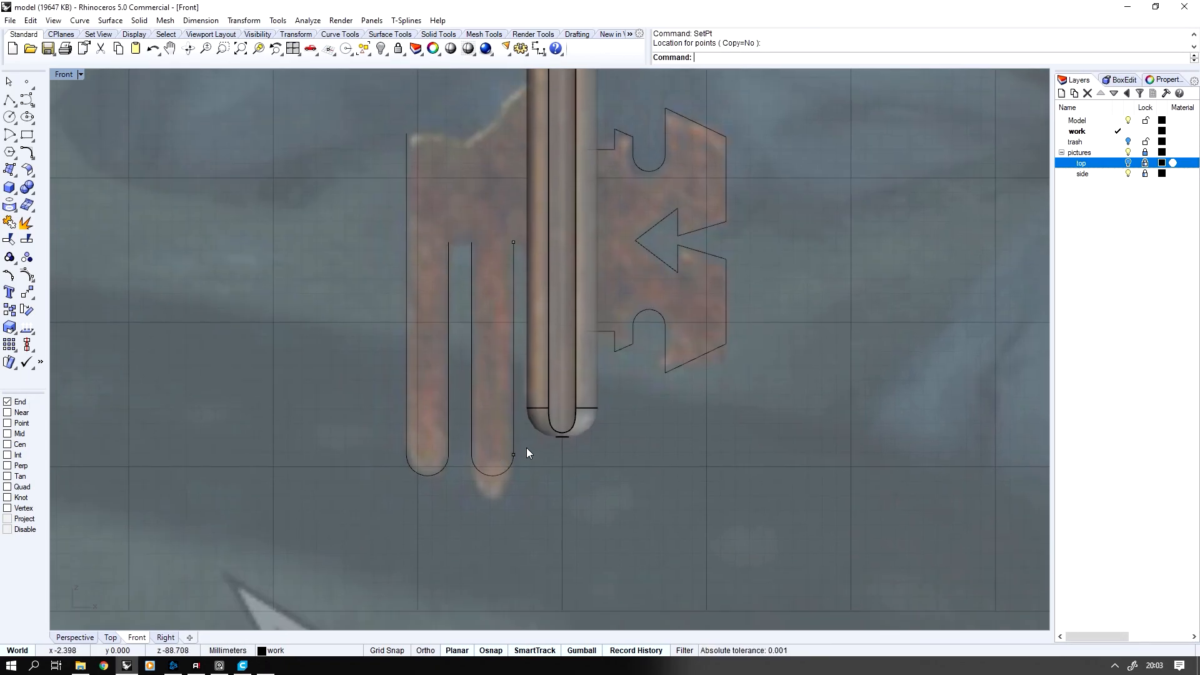
Move the inner prong's rounded lower end down to match the longer prong on the reference
{"action": "scroll", "coordinate": [526, 448], "scroll_direction": "up", "scroll_amount": 1}
{"action": "left_click_drag", "start_coordinate": [526, 448], "coordinate": [426, 500]}
{"action": "middle_click", "coordinate": [426, 500]}
{"action": "left_click", "coordinate": [468, 504]}
{"action": "middle_click", "coordinate": [562, 406]}
{"action": "left_click", "coordinate": [544, 425]}
{"action": "left_click_drag", "start_coordinate": [490, 428], "coordinate": [490, 456]}
Draw the lower left tooth's stepped, notched top edge as a polyline from the outer prong's top end to the shaft
{"action": "scroll", "coordinate": [500, 337], "scroll_direction": "down", "scroll_amount": 1}
{"action": "right_click_drag", "start_coordinate": [501, 338], "coordinate": [510, 399]}
{"action": "left_click", "coordinate": [416, 200]}
{"action": "left_click", "coordinate": [454, 199]}
{"action": "scroll", "coordinate": [458, 199], "scroll_direction": "up", "scroll_amount": 4}
{"action": "right_click_drag", "start_coordinate": [463, 200], "coordinate": [455, 243]}
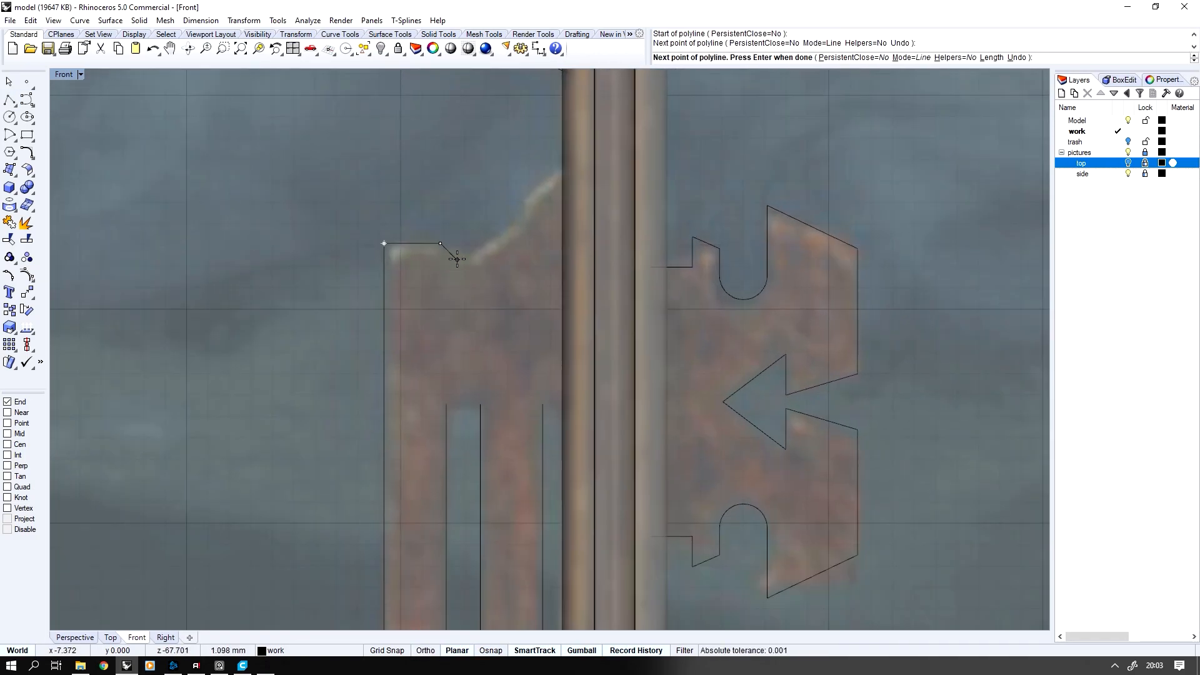
{"action": "left_click", "coordinate": [459, 261]}
{"action": "key", "text": "ctrl+z"}
{"action": "left_click", "coordinate": [457, 263]}
{"action": "left_click", "coordinate": [521, 226]}
{"action": "left_click", "coordinate": [522, 201]}
{"action": "scroll", "coordinate": [530, 195], "scroll_direction": "down", "scroll_amount": 3}
{"action": "right_click_drag", "start_coordinate": [530, 195], "coordinate": [521, 240]}
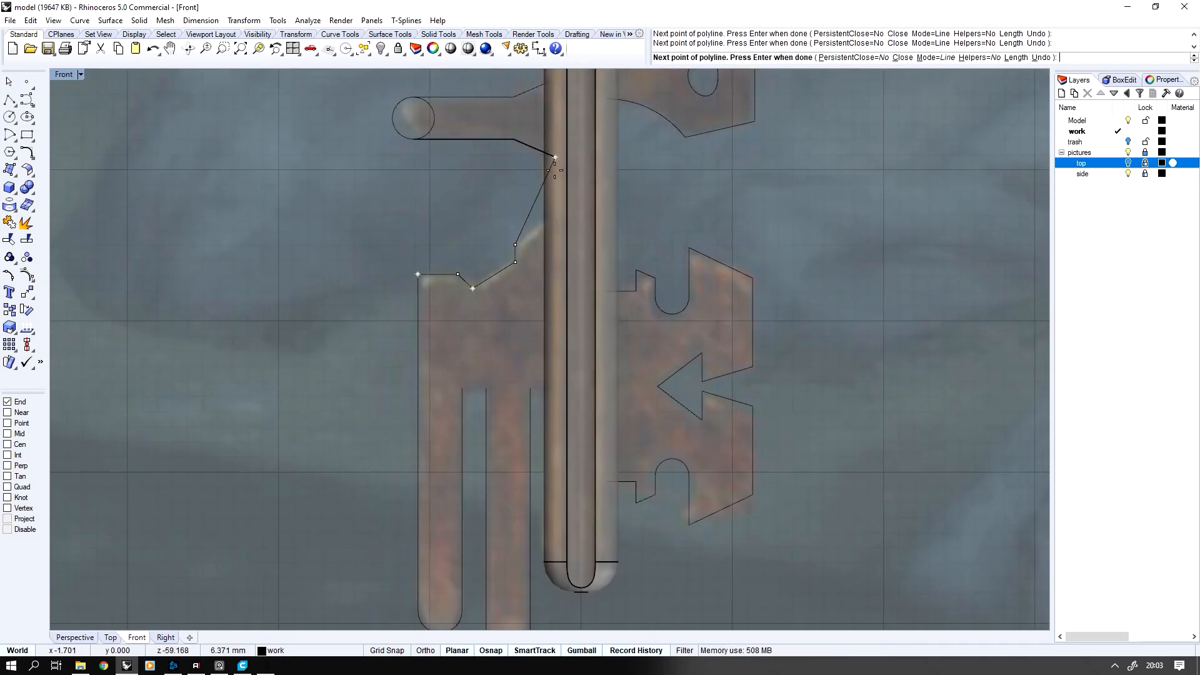
{"action": "left_click", "coordinate": [555, 220]}
{"action": "right_click", "coordinate": [556, 222]}
Connect the inner prong's outer side to the shaft with a short horizontal line and trim the side pin's circle to its outer half
{"action": "right_click", "coordinate": [554, 237]}
{"action": "left_click", "coordinate": [530, 389]}
{"action": "left_click", "coordinate": [555, 388]}
{"action": "right_click", "coordinate": [555, 388]}
{"action": "scroll", "coordinate": [544, 375], "scroll_direction": "down", "scroll_amount": 5}
{"action": "left_click", "coordinate": [477, 225]}
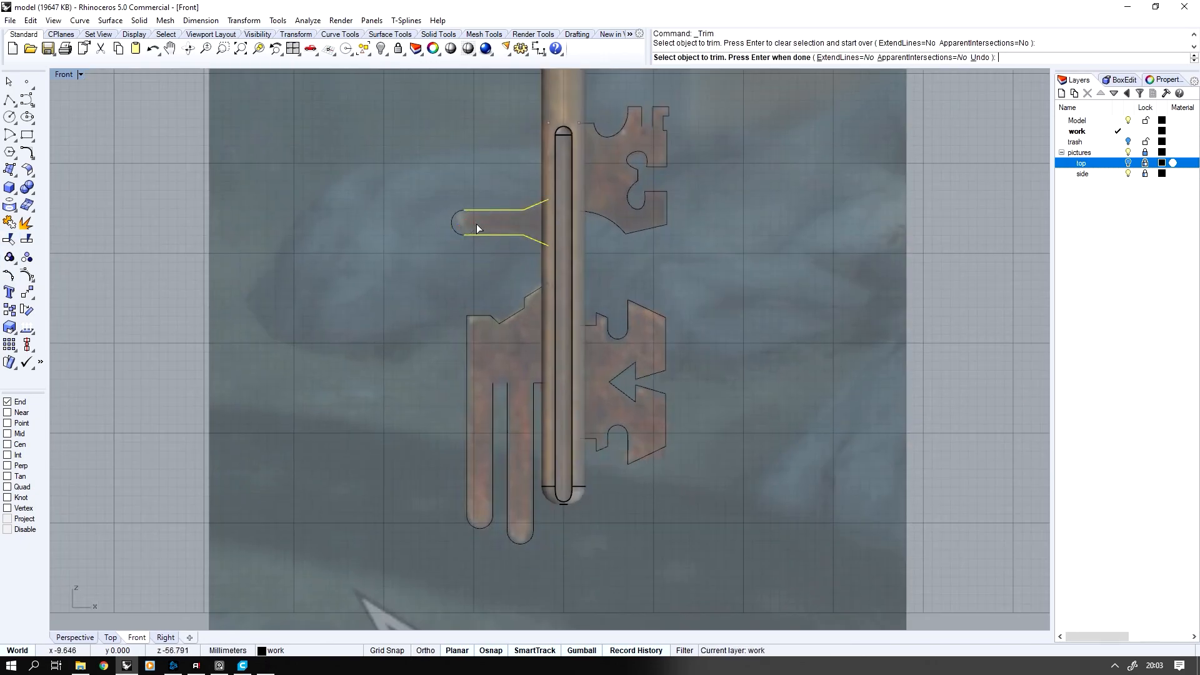
Delete the helper points beside the shaft and close the pin and tooth outlines with vertical lines along the shaft
{"action": "scroll", "coordinate": [479, 313], "scroll_direction": "down", "scroll_amount": 4}
{"action": "left_click_drag", "start_coordinate": [407, 182], "coordinate": [631, 493]}
{"action": "scroll", "coordinate": [538, 275], "scroll_direction": "up", "scroll_amount": 5}
{"action": "key", "text": "Delete"}
{"action": "right_click", "coordinate": [557, 170]}
{"action": "left_click", "coordinate": [554, 154]}
{"action": "left_click", "coordinate": [554, 249]}
{"action": "left_click", "coordinate": [520, 237]}
{"action": "left_click", "coordinate": [521, 285]}
{"action": "left_click", "coordinate": [554, 488]}
Join the pin and tooth segments into closed outlines, return to the four-view layout and show all hidden objects
{"action": "scroll", "coordinate": [525, 353], "scroll_direction": "down", "scroll_amount": 10}
{"action": "left_click_drag", "start_coordinate": [447, 254], "coordinate": [600, 466]}
{"action": "key", "text": "ctrl+j"}
{"action": "scroll", "coordinate": [516, 317], "scroll_direction": "up", "scroll_amount": 1}
{"action": "key", "text": "ctrl+m"}
{"action": "right_click_drag", "start_coordinate": [669, 258], "coordinate": [712, 260]}
{"action": "key", "text": "ctrl+alt+h"}
Extrude the pin and tooth outlines as solids to both sides with a distance of 1 mm
{"action": "scroll", "coordinate": [320, 435], "scroll_direction": "up", "scroll_amount": 7}
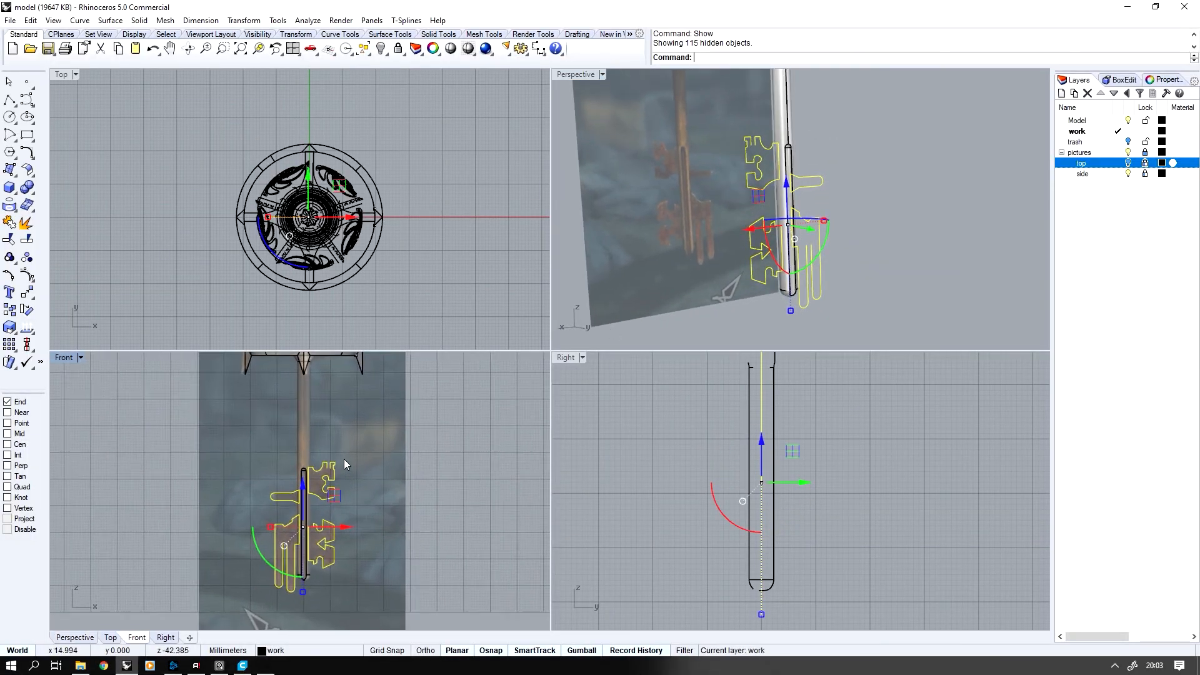
{"action": "scroll", "coordinate": [357, 463], "scroll_direction": "down", "scroll_amount": 1}
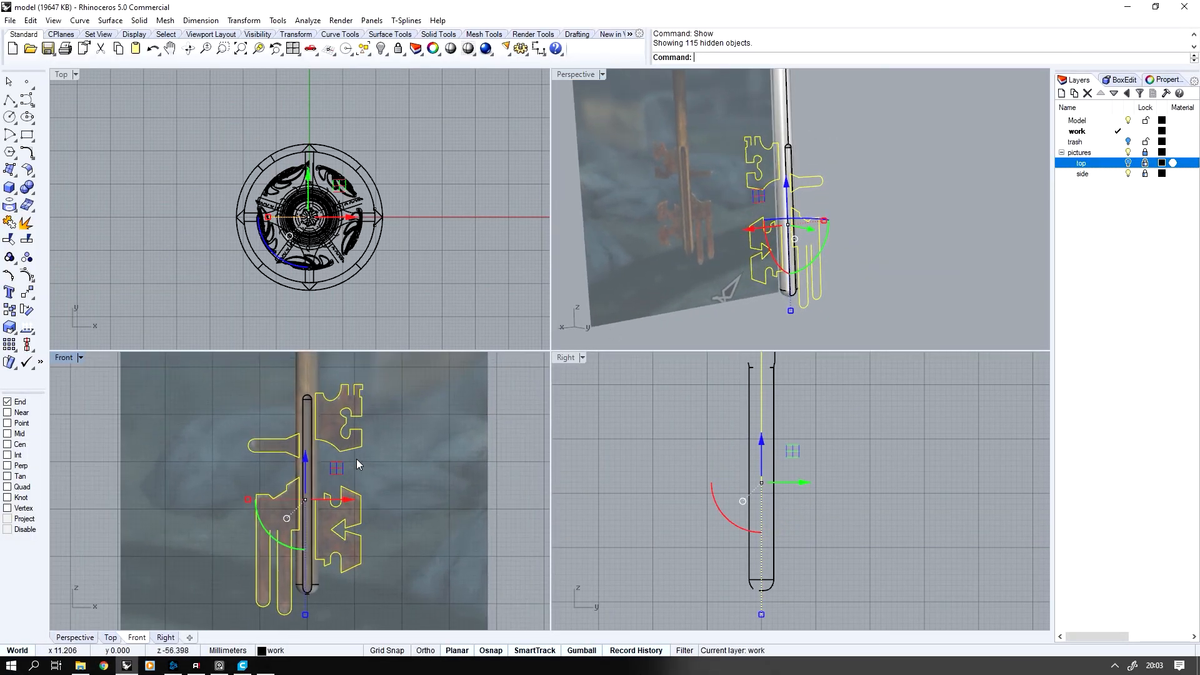
{"action": "right_click_drag", "start_coordinate": [797, 283], "coordinate": [742, 232]}
{"action": "middle_click", "coordinate": [742, 232]}
{"action": "left_click", "coordinate": [823, 213]}
{"action": "left_click", "coordinate": [827, 56]}
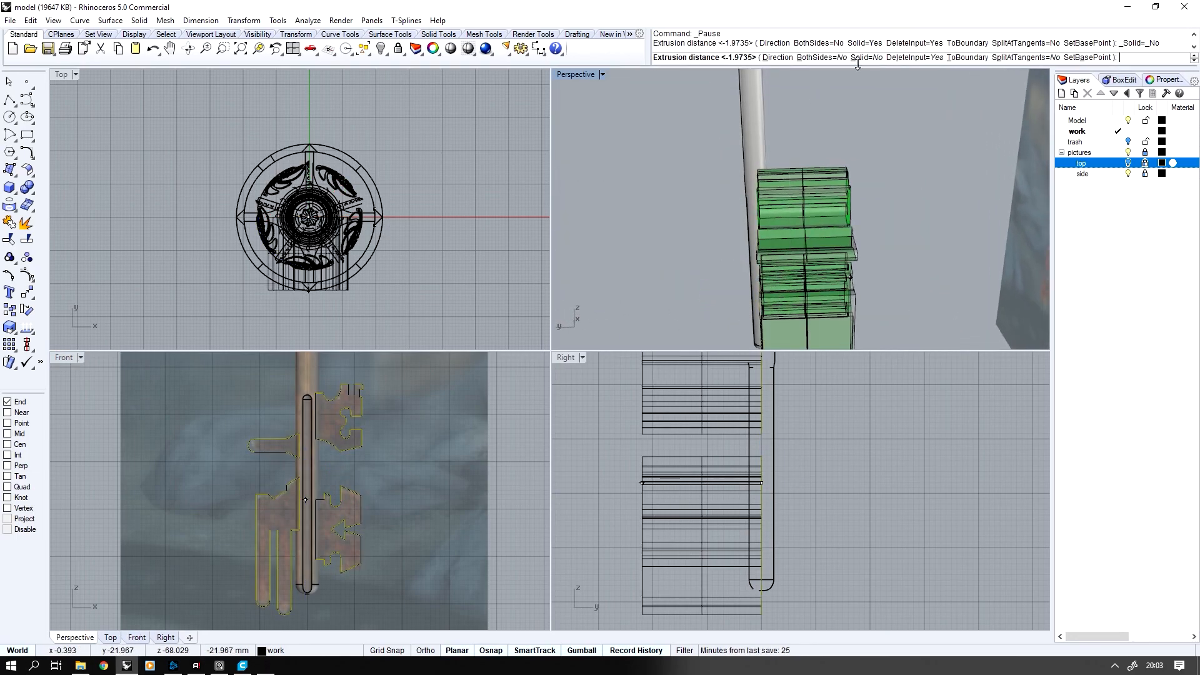
{"action": "right_click_drag", "start_coordinate": [811, 164], "coordinate": [809, 185]}
{"action": "type", "text": "1"}
{"action": "key", "text": "Return"}
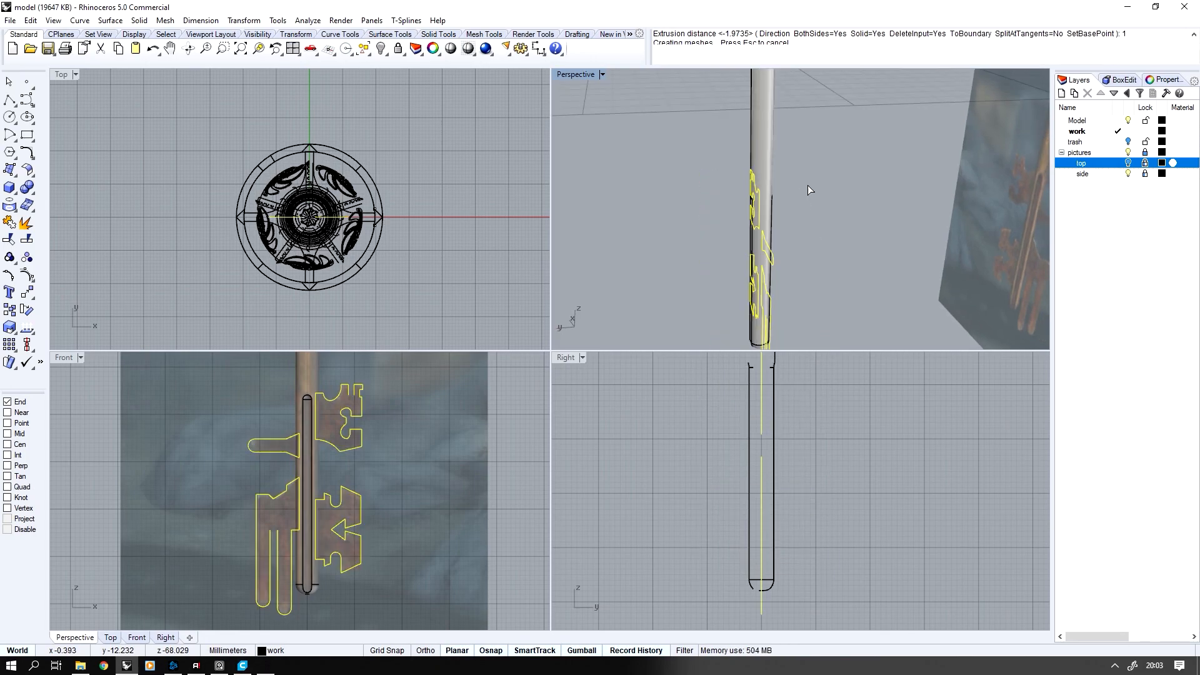
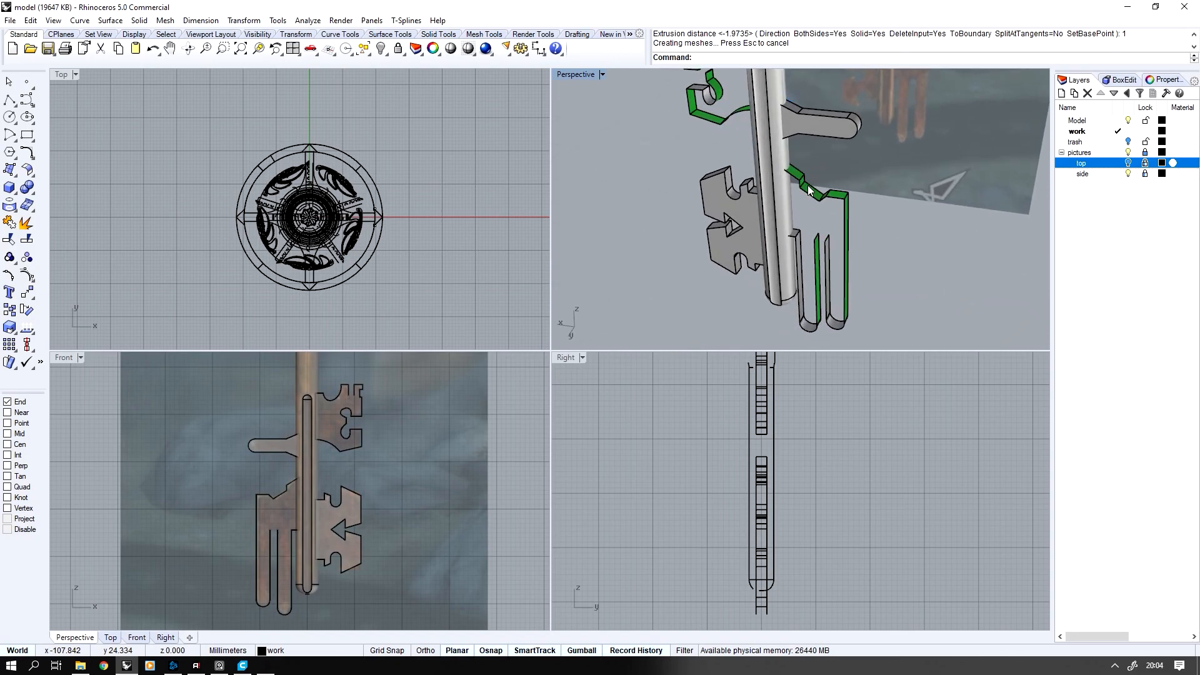
Undo the outline extrusion and bridge the gap between the tops of the two prongs with a short horizontal line
{"action": "mouse_move", "coordinate": [756, 175]}
{"action": "right_mouse_down"}
{"action": "mouse_move", "coordinate": [755, 138]}
{"action": "mouse_move", "coordinate": [756, 152]}
{"action": "right_mouse_up"}
{"action": "key", "text": "ctrl+z"}
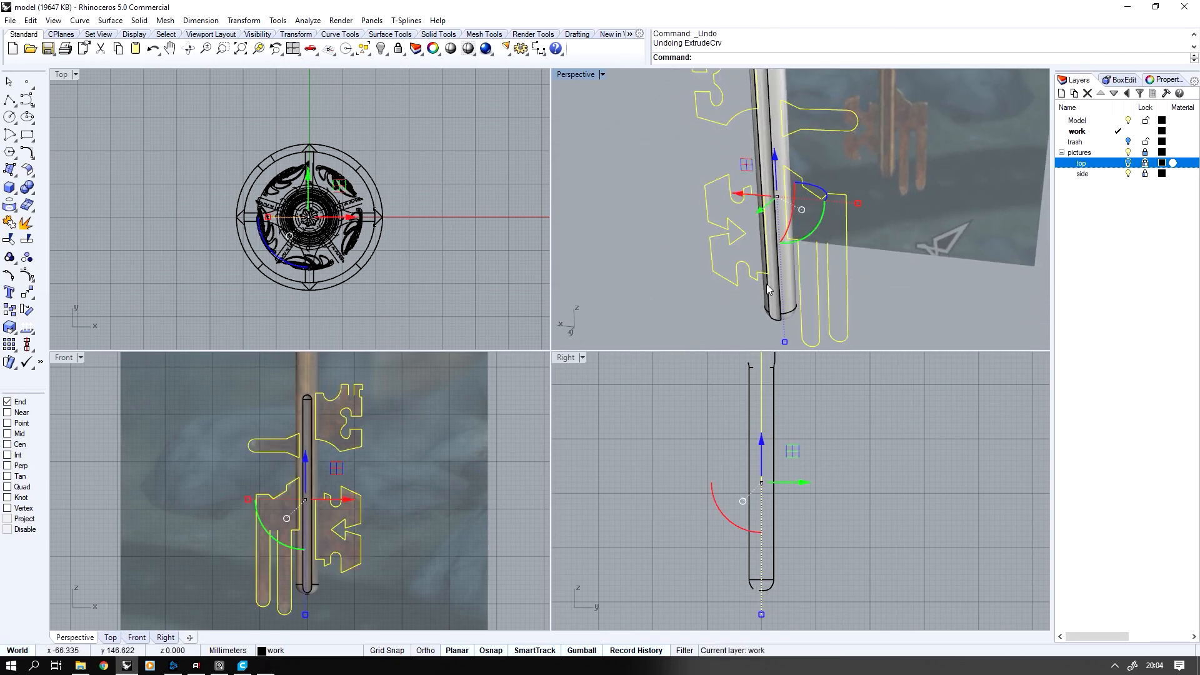
{"action": "key", "text": "Escape"}
{"action": "scroll", "coordinate": [274, 472], "scroll_direction": "up", "scroll_amount": 5}
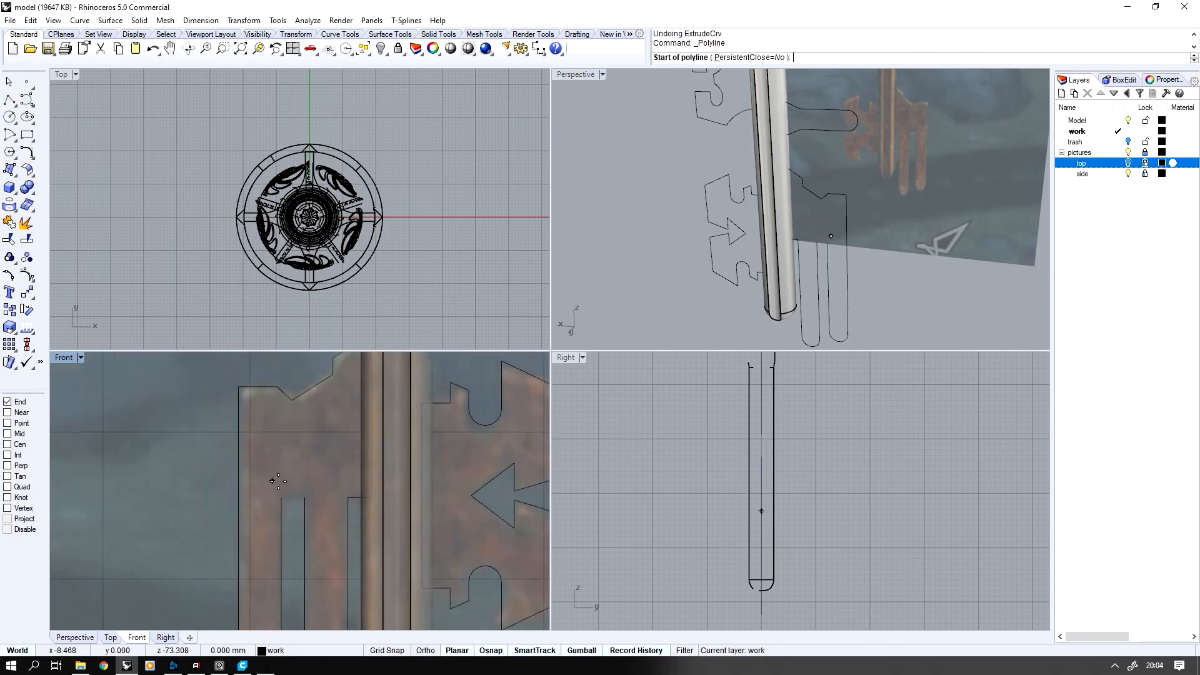
{"action": "left_click", "coordinate": [278, 501]}
{"action": "left_click", "coordinate": [305, 501]}
{"action": "right_click", "coordinate": [350, 528]}
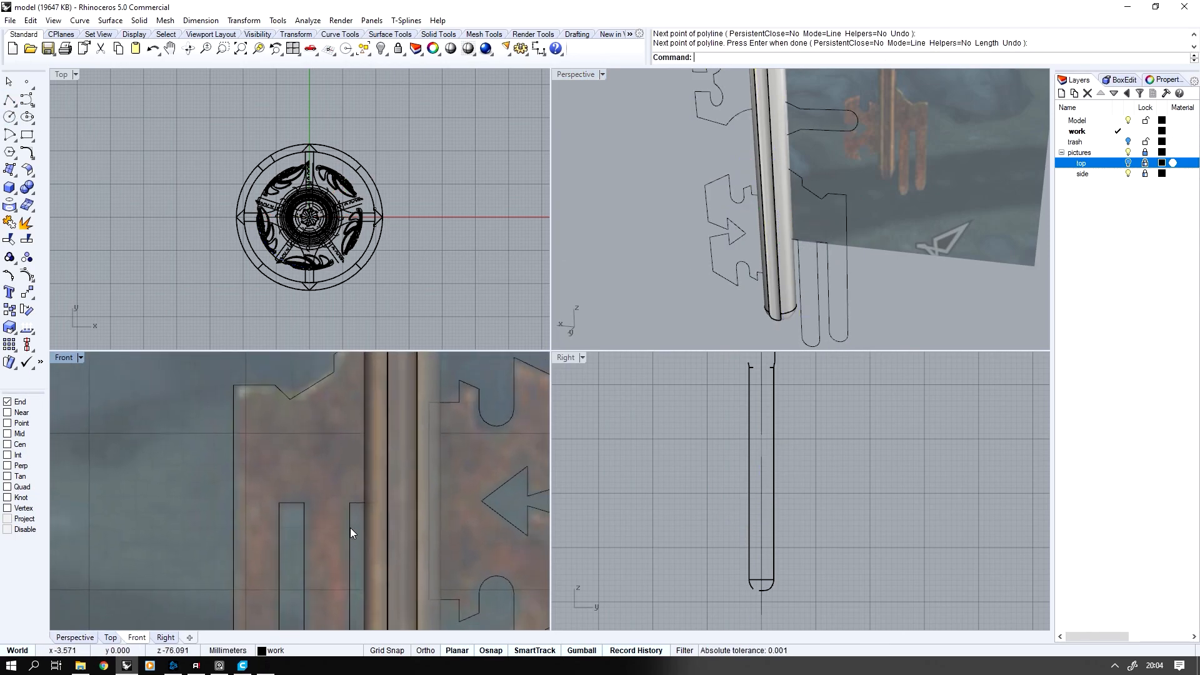
Close the upper tooth's narrow top notch with a circle spanning its two open ends and trim away the circle's upper half
{"action": "scroll", "coordinate": [350, 527], "scroll_direction": "down", "scroll_amount": 10}
{"action": "right_click_drag", "start_coordinate": [350, 525], "coordinate": [350, 580]}
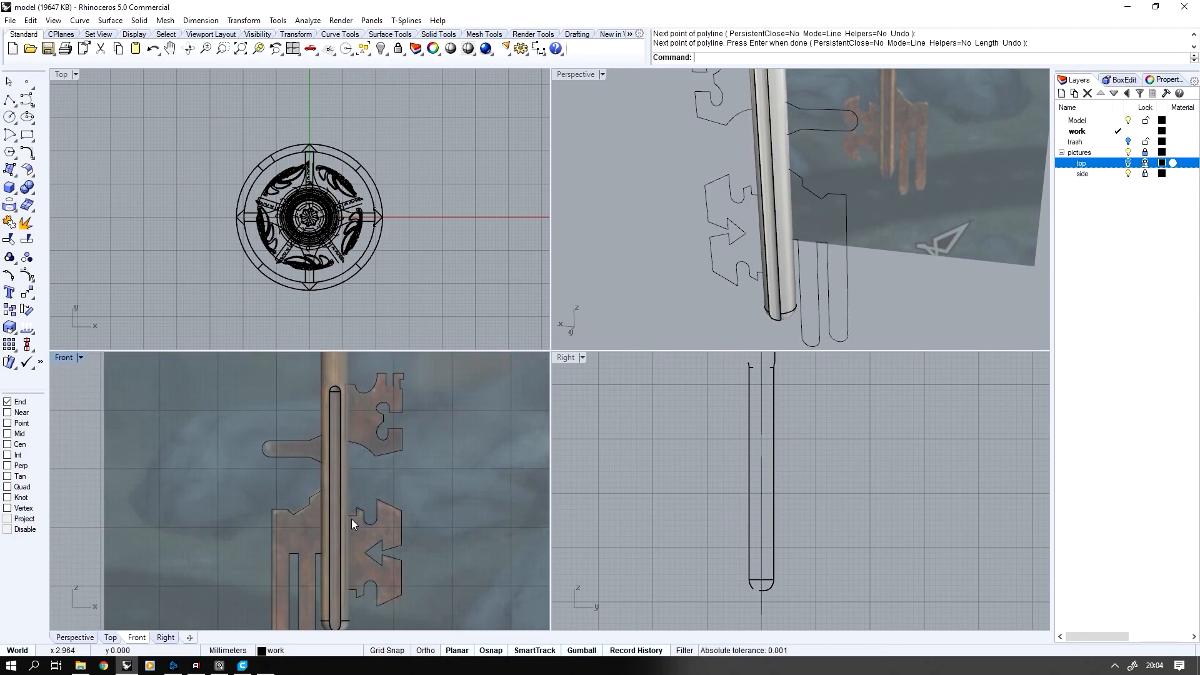
{"action": "left_click", "coordinate": [400, 432]}
{"action": "scroll", "coordinate": [397, 399], "scroll_direction": "up", "scroll_amount": 5}
{"action": "key", "text": "Escape"}
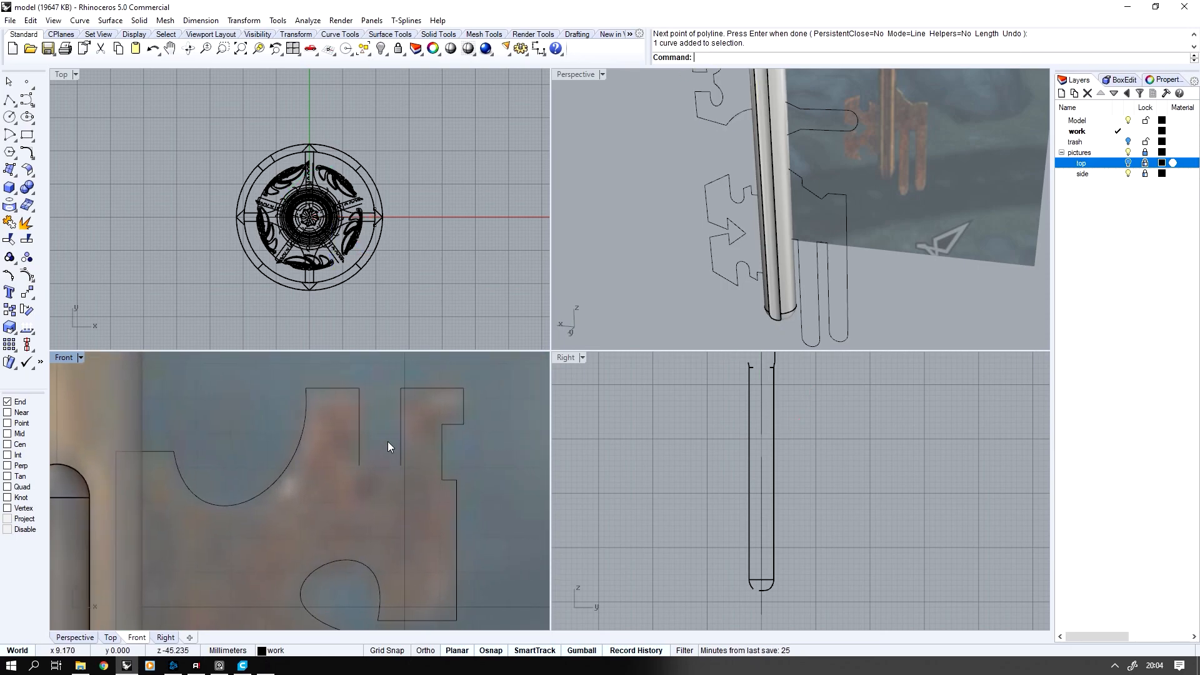
{"action": "left_click", "coordinate": [11, 121]}
{"action": "left_click", "coordinate": [47, 127]}
{"action": "left_click", "coordinate": [359, 466]}
{"action": "left_click", "coordinate": [401, 465]}
{"action": "left_click", "coordinate": [401, 462]}
{"action": "left_click", "coordinate": [9, 239]}
{"action": "left_click", "coordinate": [378, 445]}
Join the completed pin and tooth outlines and extrude them as solids to both sides with a distance of 1 mm
{"action": "scroll", "coordinate": [377, 444], "scroll_direction": "down", "scroll_amount": 6}
{"action": "scroll", "coordinate": [186, 420], "scroll_direction": "down", "scroll_amount": 4}
{"action": "left_click_drag", "start_coordinate": [183, 421], "coordinate": [375, 615]}
{"action": "left_click", "coordinate": [10, 222]}
{"action": "right_click_drag", "start_coordinate": [866, 115], "coordinate": [731, 208], "text": "shift"}
{"action": "middle_click", "coordinate": [731, 209]}
{"action": "left_click", "coordinate": [818, 194]}
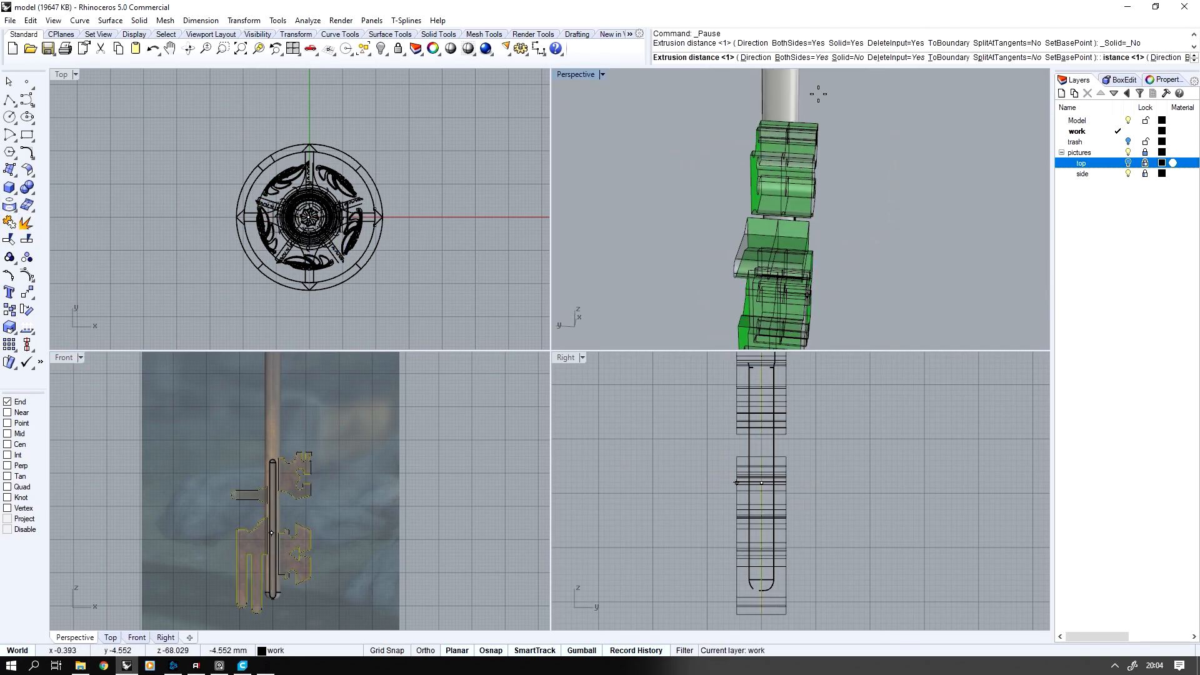
{"action": "left_click", "coordinate": [848, 58]}
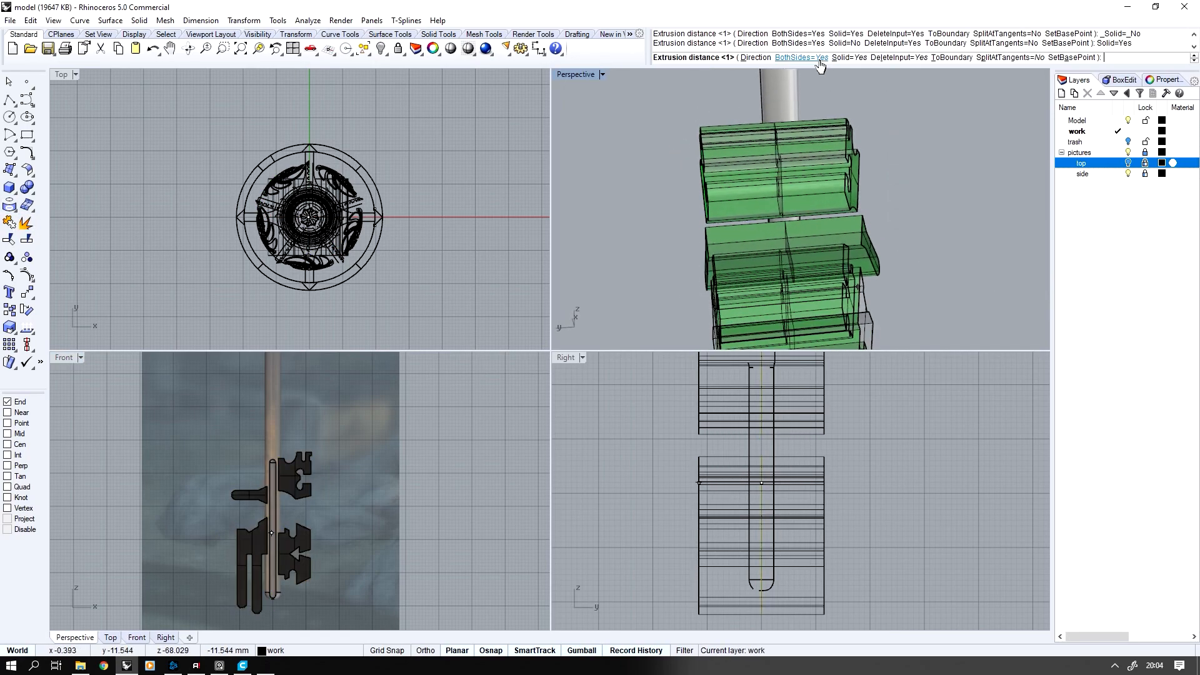
{"action": "type", "text": "1"}
{"action": "key", "text": "Return"}
Examine the extruded teeth and side pin from several angles where they meet the grooved shaft
{"action": "right_click_drag", "start_coordinate": [820, 220], "coordinate": [828, 278]}
{"action": "left_click", "coordinate": [817, 271]}
{"action": "left_click", "coordinate": [1125, 79]}
{"action": "right_click_drag", "start_coordinate": [772, 241], "coordinate": [900, 248]}
{"action": "scroll", "coordinate": [823, 254], "scroll_direction": "down", "scroll_amount": 6}
{"action": "key", "text": "Escape"}
{"action": "scroll", "coordinate": [823, 253], "scroll_direction": "up", "scroll_amount": 10}
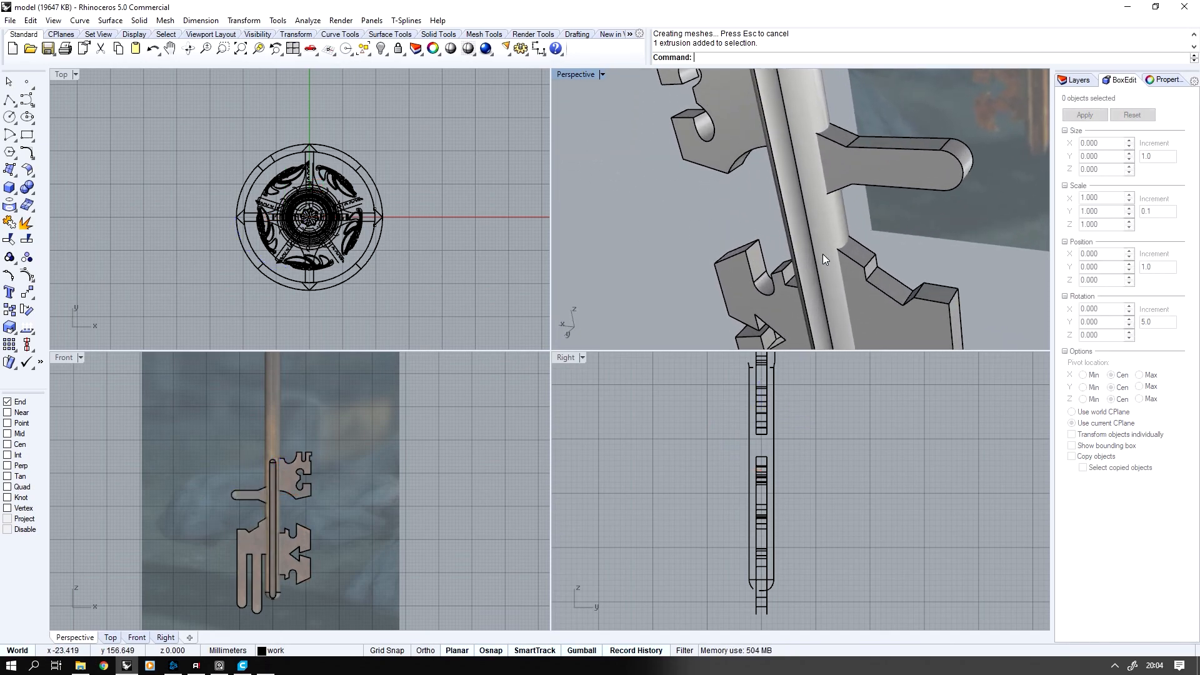
{"action": "right_click_drag", "start_coordinate": [857, 161], "coordinate": [829, 179]}
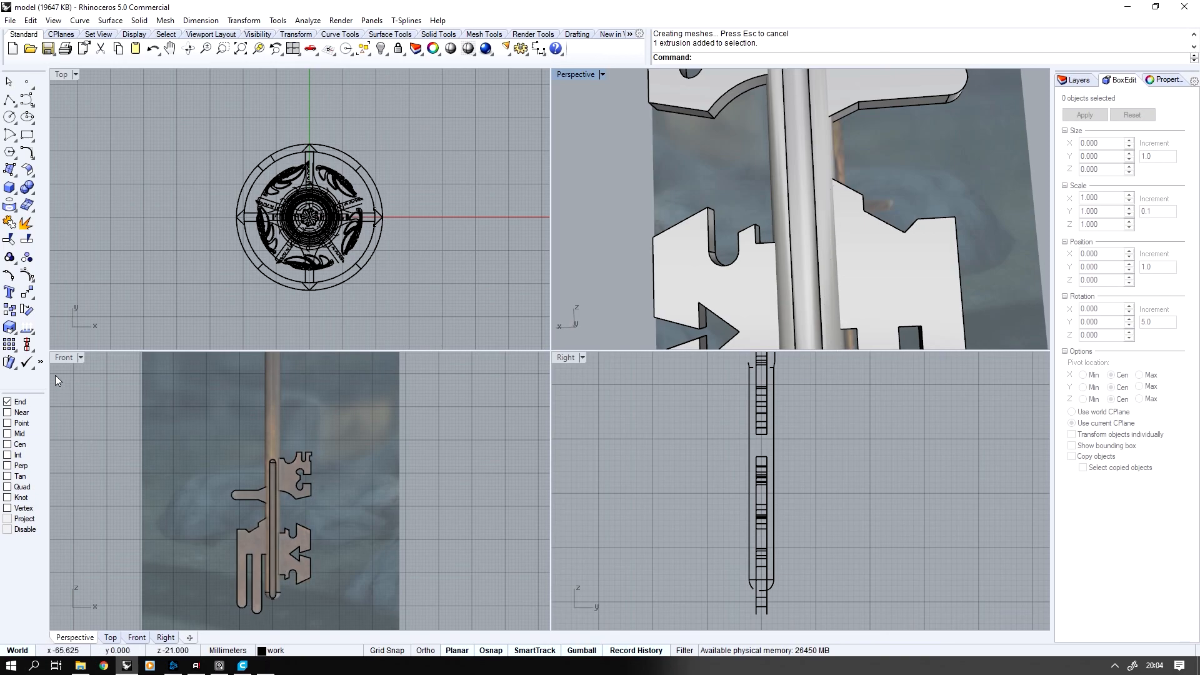
Isolate the extruded side pin and the three teeth in a maximized front view
{"action": "double_click", "coordinate": [64, 358]}
{"action": "scroll", "coordinate": [454, 337], "scroll_direction": "up", "scroll_amount": 6}
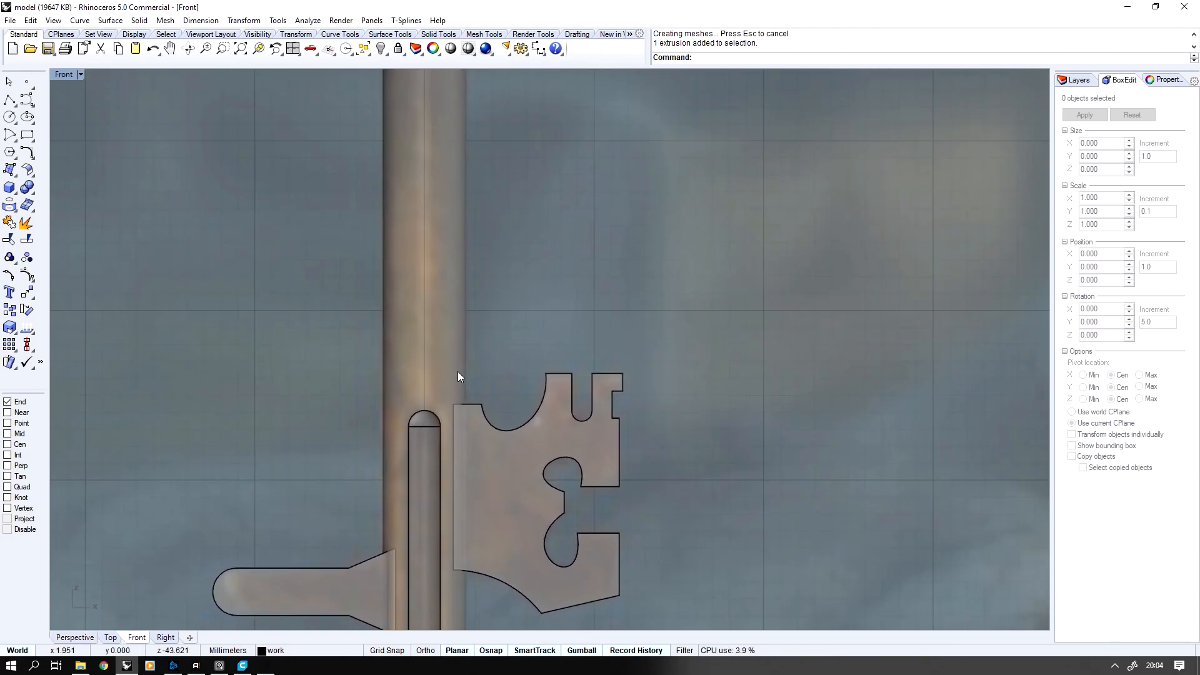
{"action": "scroll", "coordinate": [463, 368], "scroll_direction": "down", "scroll_amount": 12}
{"action": "scroll", "coordinate": [463, 368], "scroll_direction": "up", "scroll_amount": 1}
{"action": "left_click", "coordinate": [548, 388]}
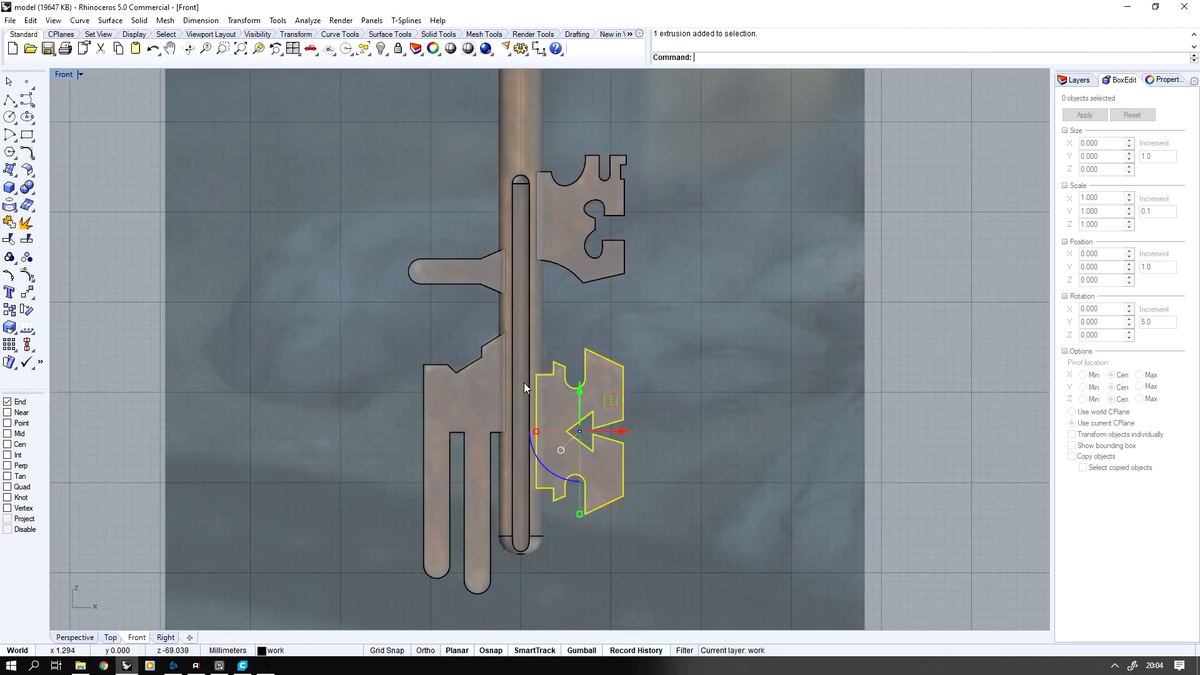
{"action": "left_click", "coordinate": [491, 379], "text": "shift"}
{"action": "left_click", "coordinate": [499, 261], "text": "shift"}
{"action": "left_click", "coordinate": [551, 231], "text": "shift"}
{"action": "key", "text": "ctrl+i"}
{"action": "key", "text": "ctrl+h"}
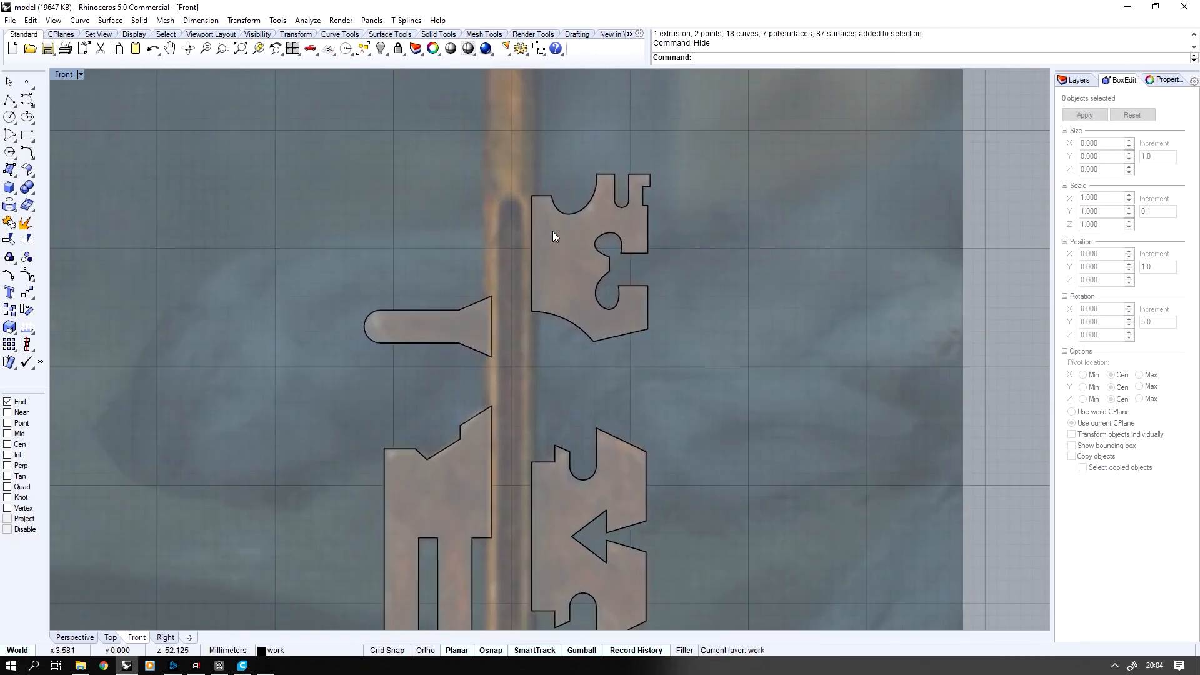
Draw a rectangle about 3.2 by 9.8 mm over the upper tooth's shaft edge and another over the side pin's flared base
{"action": "left_click", "coordinate": [26, 135]}
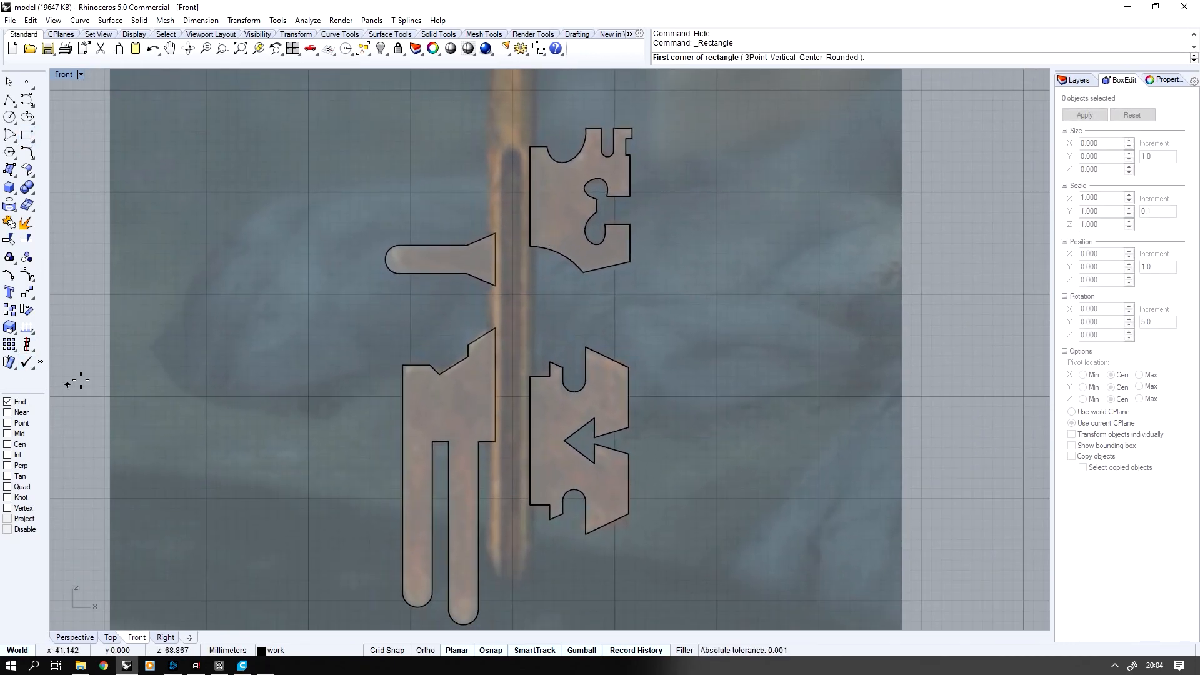
{"action": "left_click", "coordinate": [530, 146]}
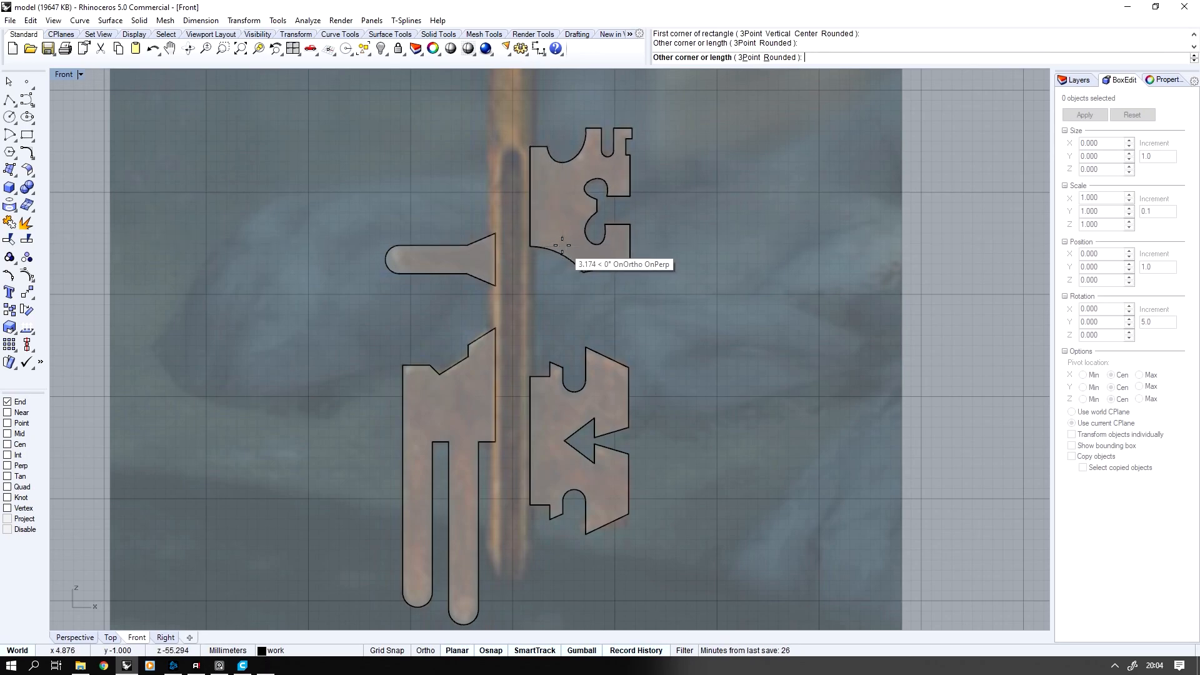
{"action": "left_click", "coordinate": [563, 246]}
{"action": "key", "text": "Return"}
{"action": "left_click", "coordinate": [495, 234]}
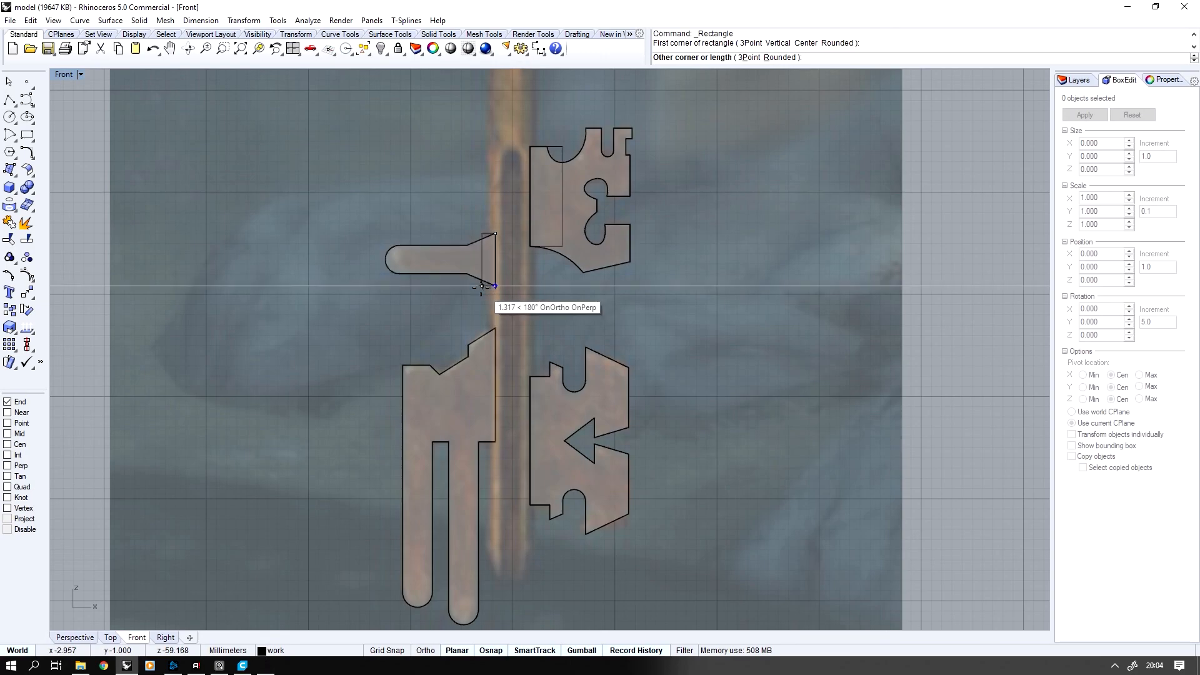
{"action": "left_click", "coordinate": [459, 285]}
Draw rectangles from the shaft-side edges of the pronged tooth and the lower arrow-notched tooth, each spanning the full edge height
{"action": "key", "text": "Return"}
{"action": "left_click", "coordinate": [495, 328]}
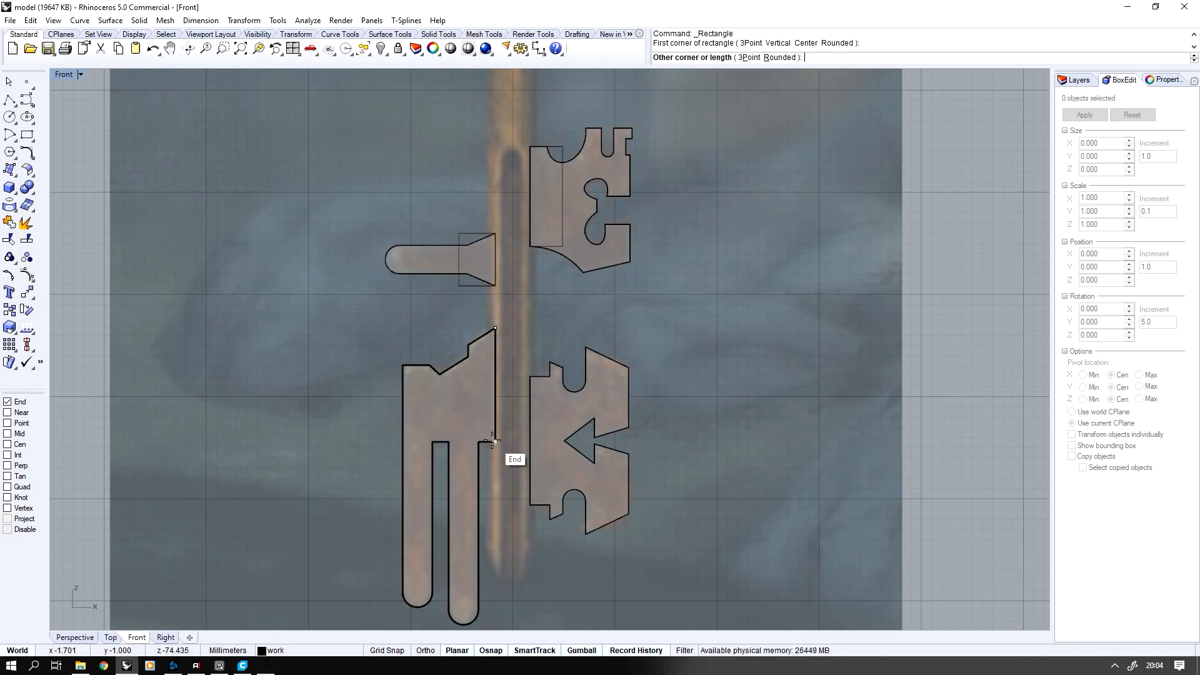
{"action": "left_click", "coordinate": [448, 442]}
{"action": "key", "text": "Return"}
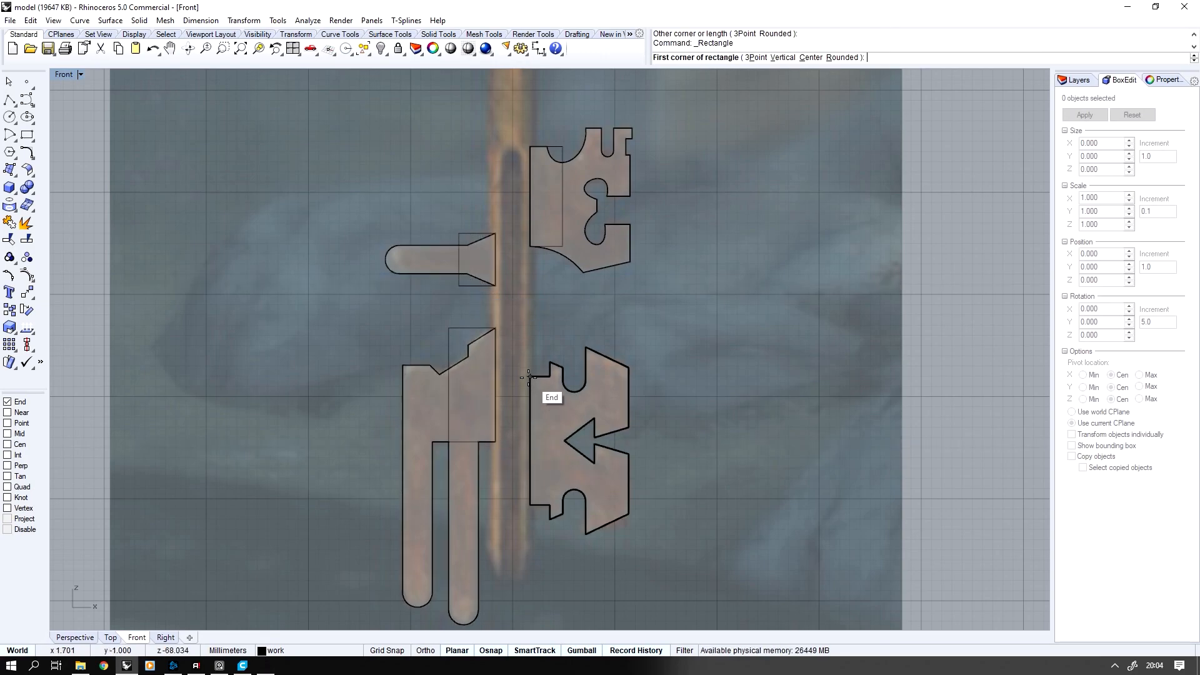
{"action": "left_click", "coordinate": [530, 377]}
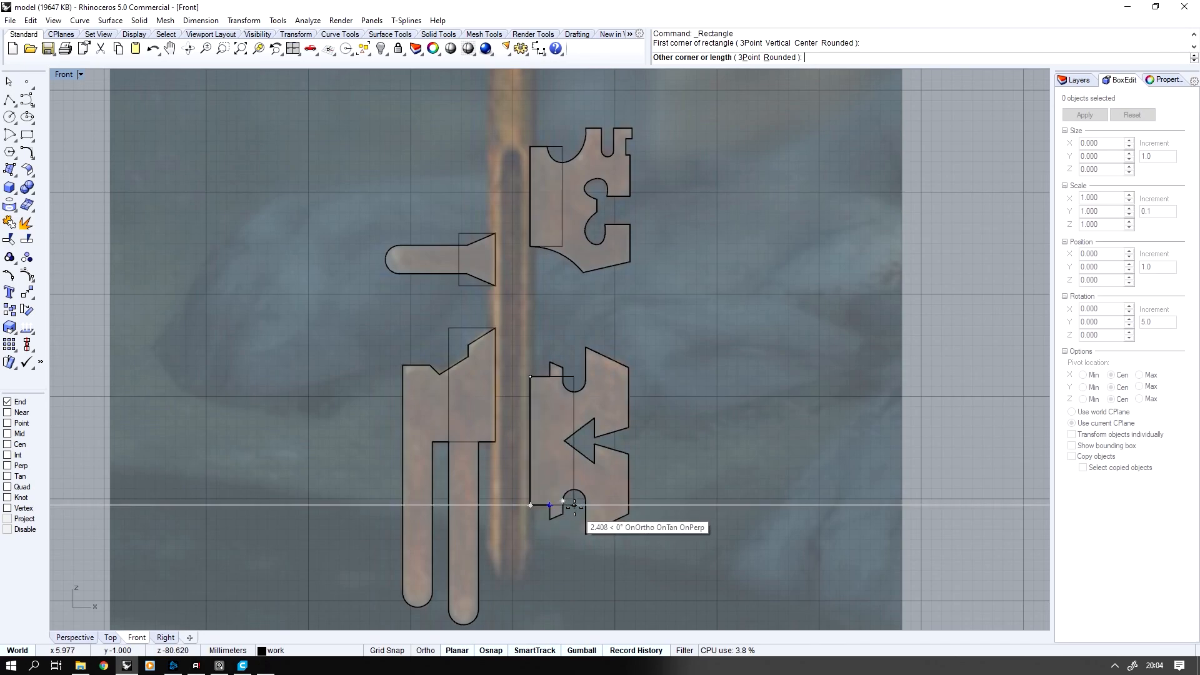
{"action": "left_click", "coordinate": [575, 504]}
Show only the grooved shaft together with the four rectangles, hiding the teeth, pin and remaining objects
{"action": "left_click", "coordinate": [564, 376]}
{"action": "left_click", "coordinate": [460, 327], "text": "shift"}
{"action": "left_click", "coordinate": [495, 265], "text": "shift"}
{"action": "left_click", "coordinate": [563, 146], "text": "shift"}
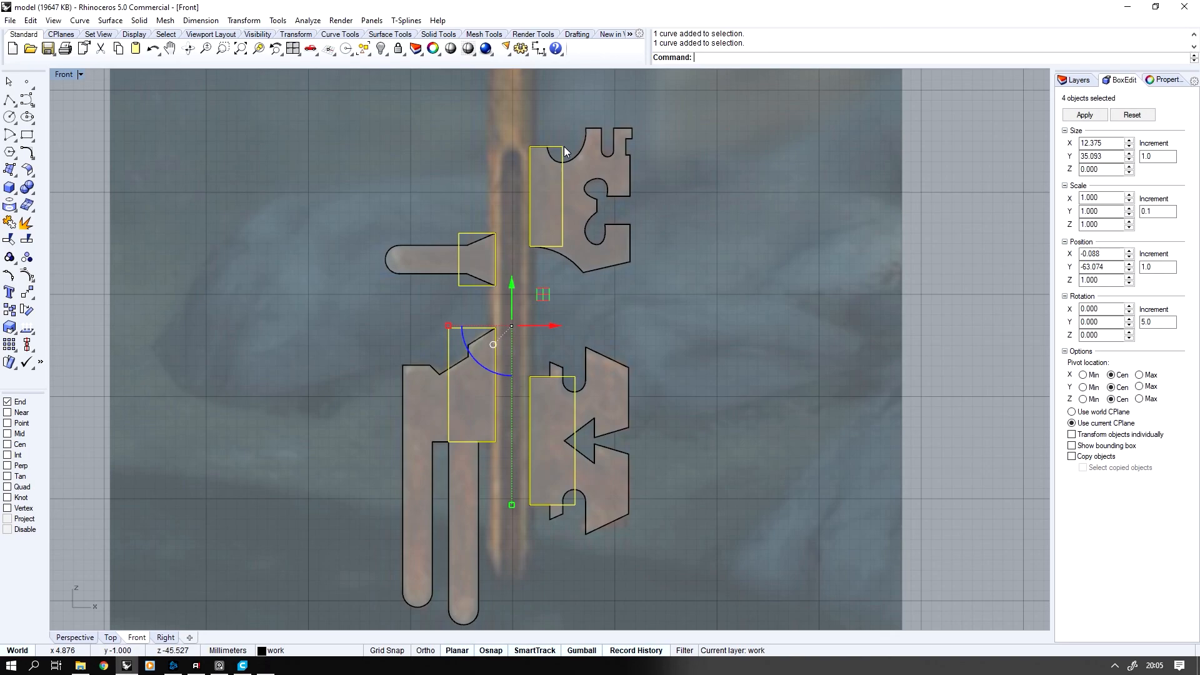
{"action": "key", "text": "ctrl+h"}
{"action": "left_click_drag", "start_coordinate": [641, 110], "coordinate": [384, 511]}
{"action": "key", "text": "ctrl+alt+h"}
{"action": "left_click", "coordinate": [511, 114], "text": "shift"}
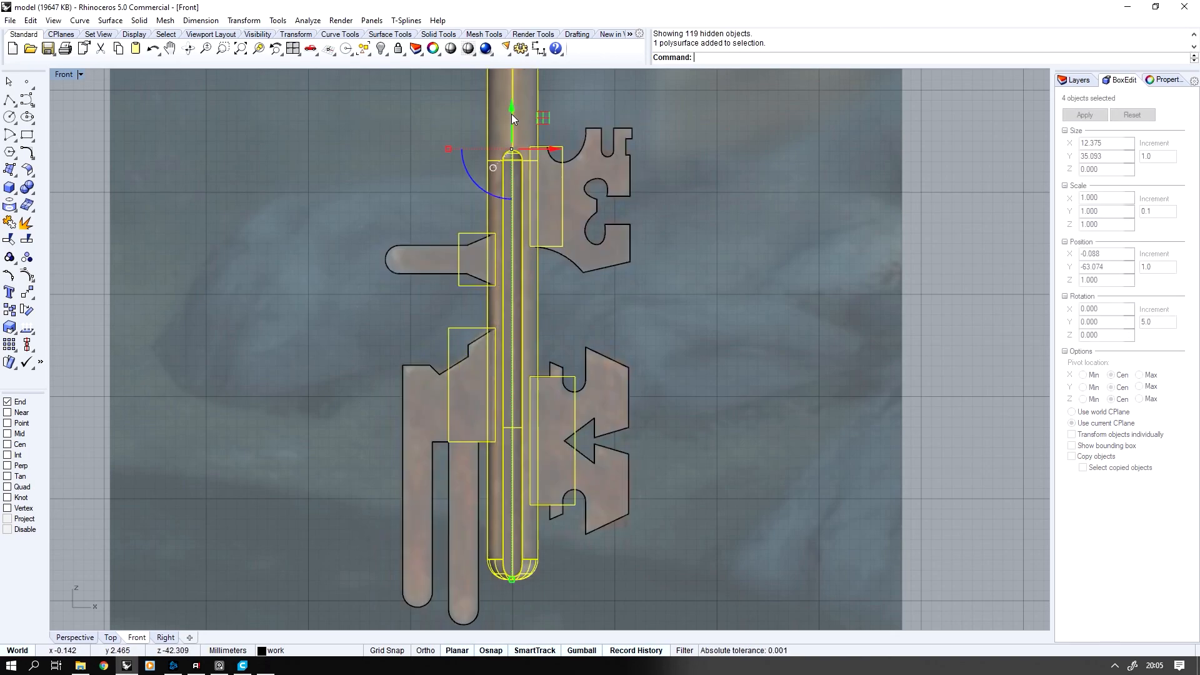
{"action": "key", "text": "ctrl+h"}
Turn on the control points of the four rectangles beside the shaft
{"action": "left_click", "coordinate": [562, 201]}
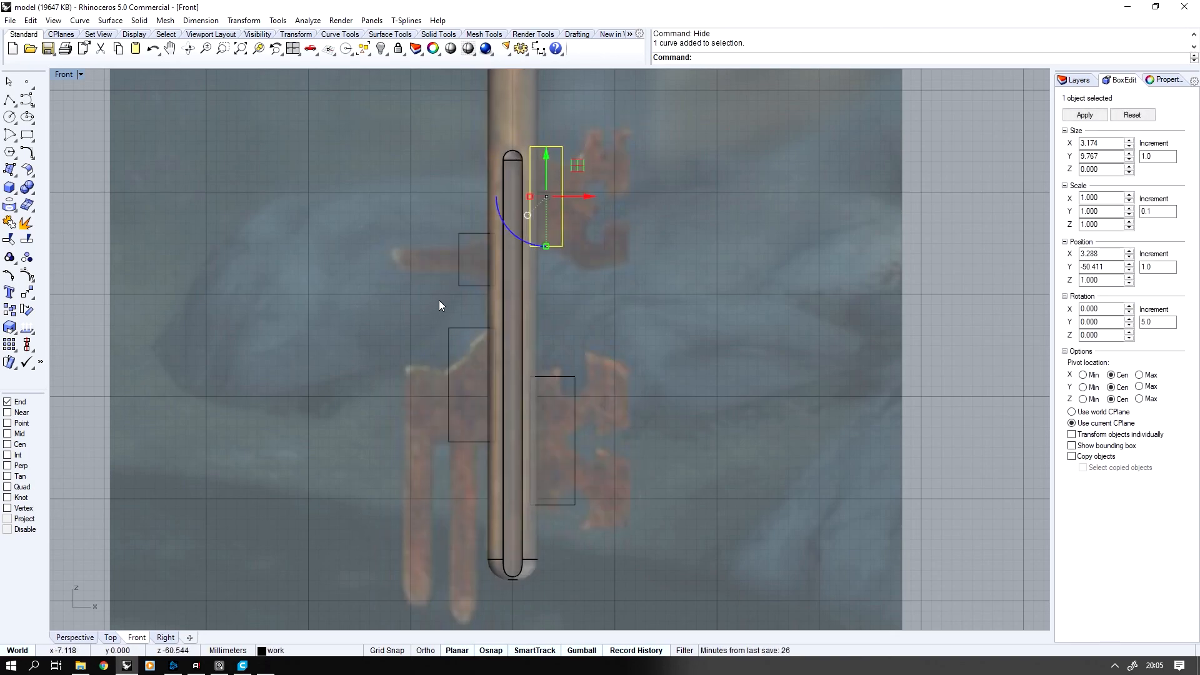
{"action": "left_click_drag", "start_coordinate": [395, 385], "coordinate": [394, 386], "text": "shift"}
{"action": "left_click", "coordinate": [552, 419], "text": "shift"}
{"action": "middle_click", "coordinate": [599, 340]}
{"action": "right_click", "coordinate": [589, 344]}
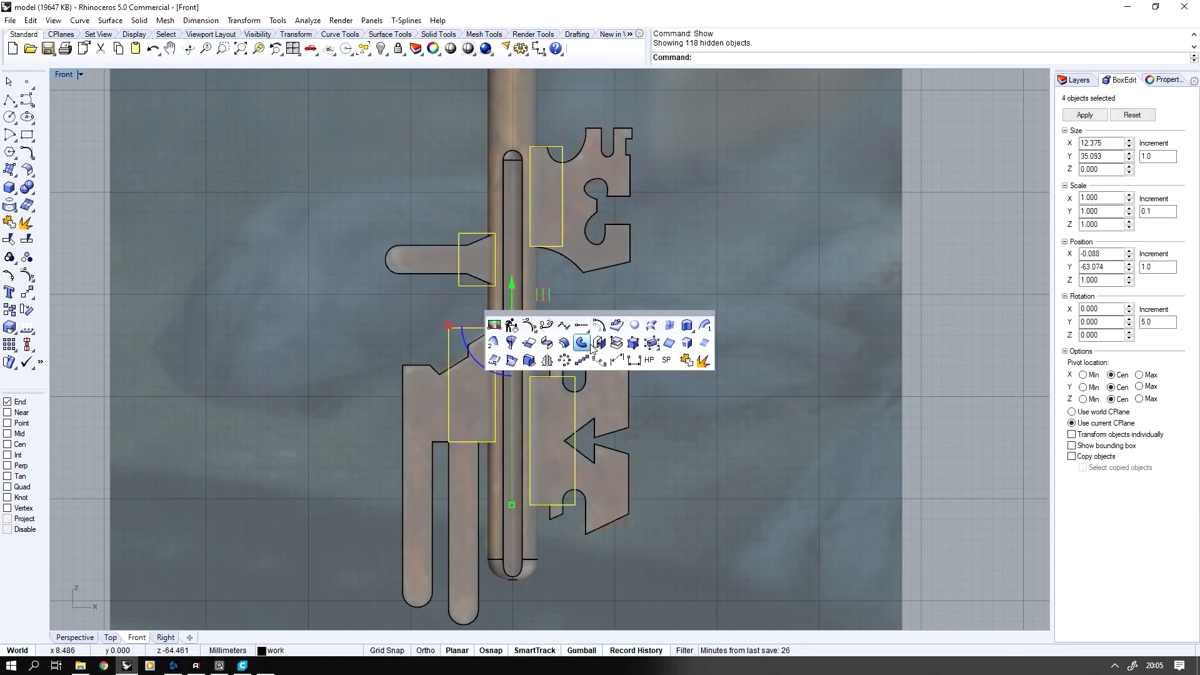
{"action": "key", "text": "ctrl+z"}
{"action": "middle_click", "coordinate": [607, 368]}
{"action": "left_click", "coordinate": [535, 354]}
Move the upper corner points of all four rectangles up by 0.2 mm
{"action": "left_click_drag", "start_coordinate": [354, 159], "coordinate": [534, 210]}
{"action": "left_click_drag", "start_coordinate": [390, 267], "coordinate": [464, 292], "text": "shift"}
{"action": "left_click_drag", "start_coordinate": [489, 372], "coordinate": [491, 374], "text": "shift"}
{"action": "left_click_drag", "start_coordinate": [338, 393], "coordinate": [554, 423], "text": "shift"}
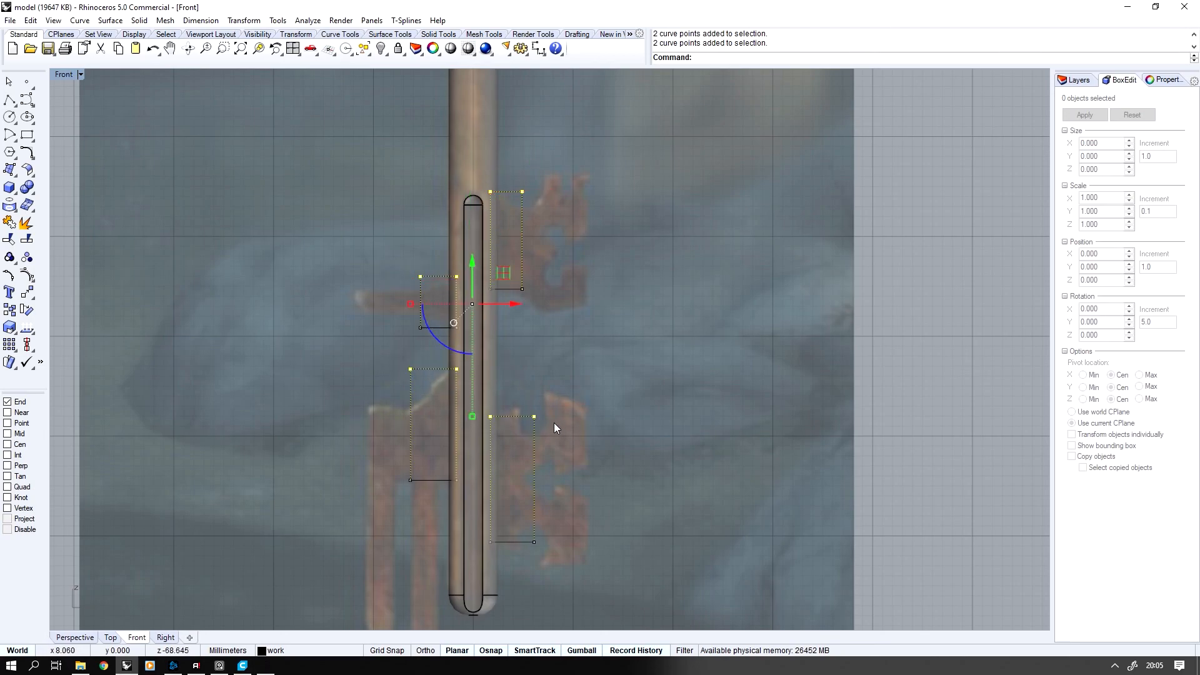
{"action": "left_click", "coordinate": [532, 280]}
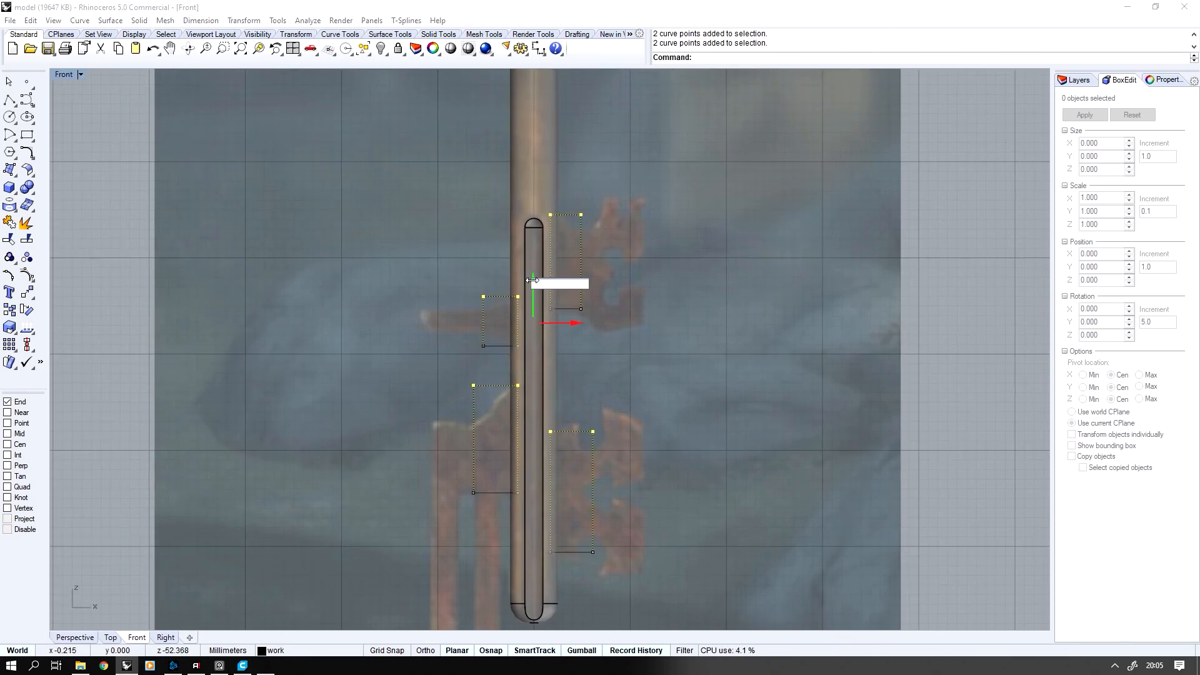
{"action": "key", "text": "Return"}
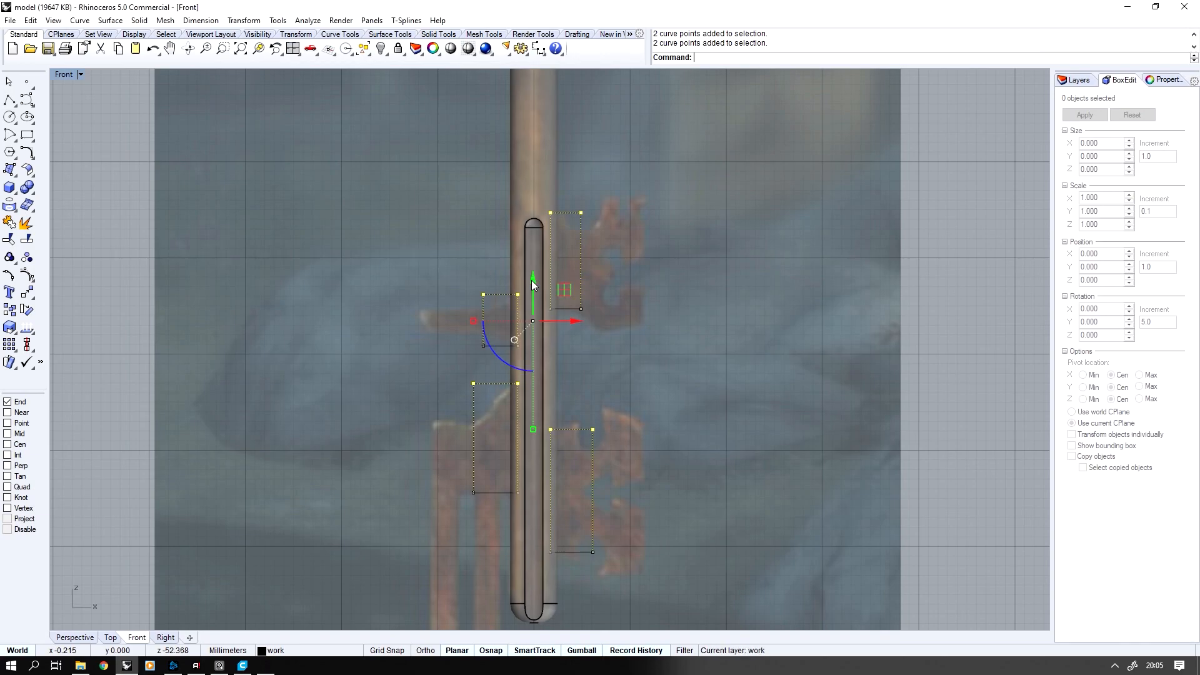
Move the lower corner points of all four rectangles down by 0.2 mm and turn the control points off
{"action": "left_click_drag", "start_coordinate": [374, 318], "coordinate": [548, 336]}
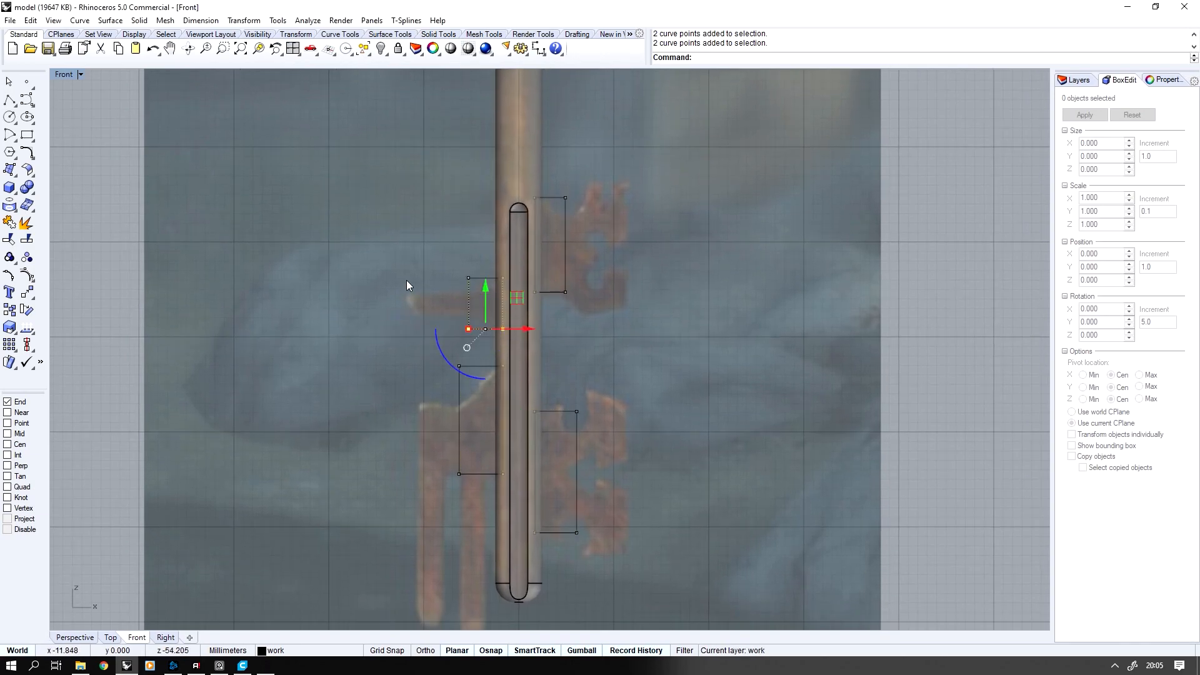
{"action": "left_click_drag", "start_coordinate": [415, 290], "coordinate": [611, 313], "text": "shift"}
{"action": "left_click_drag", "start_coordinate": [412, 462], "coordinate": [520, 491], "text": "shift"}
{"action": "left_click_drag", "start_coordinate": [363, 502], "coordinate": [592, 552], "text": "shift"}
{"action": "left_click", "coordinate": [518, 369]}
{"action": "type", "text": "-2"}
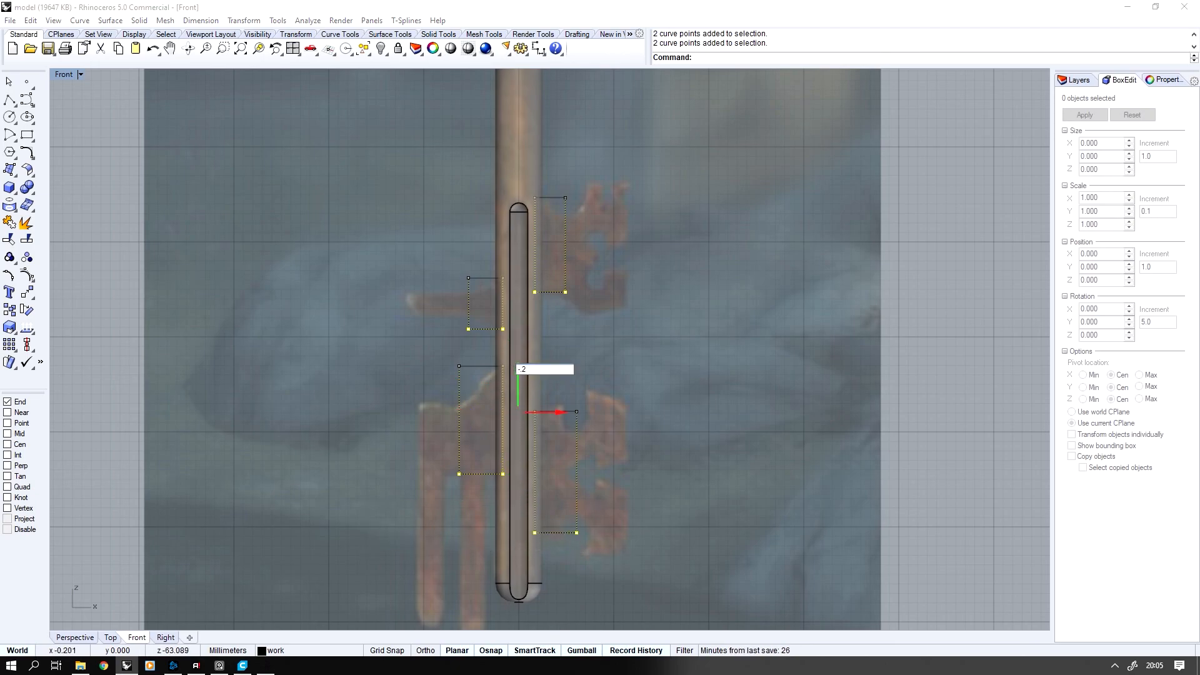
{"action": "key", "text": "Return"}
{"action": "key", "text": "Escape"}
{"action": "key", "text": "Escape"}
Extrude the four rectangles into open boxes running past the shaft's thickness and delete the source curves
{"action": "left_click_drag", "start_coordinate": [474, 263], "coordinate": [438, 387]}
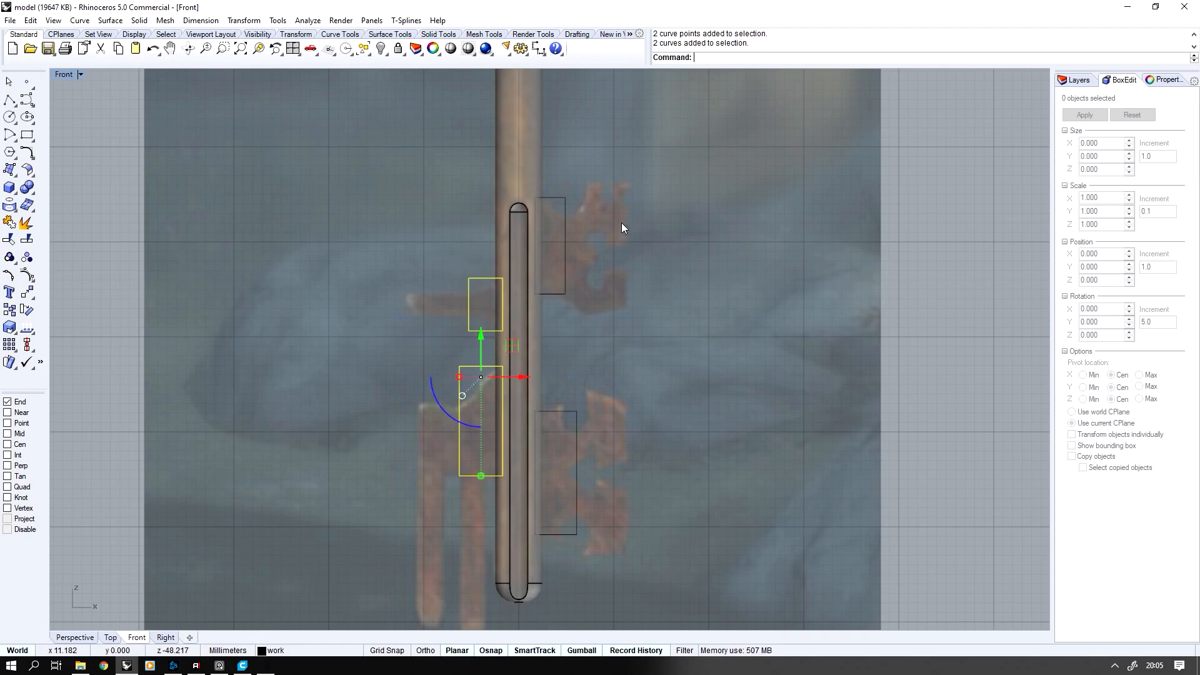
{"action": "left_click_drag", "start_coordinate": [624, 234], "coordinate": [561, 462], "text": "shift"}
{"action": "double_click", "coordinate": [69, 74]}
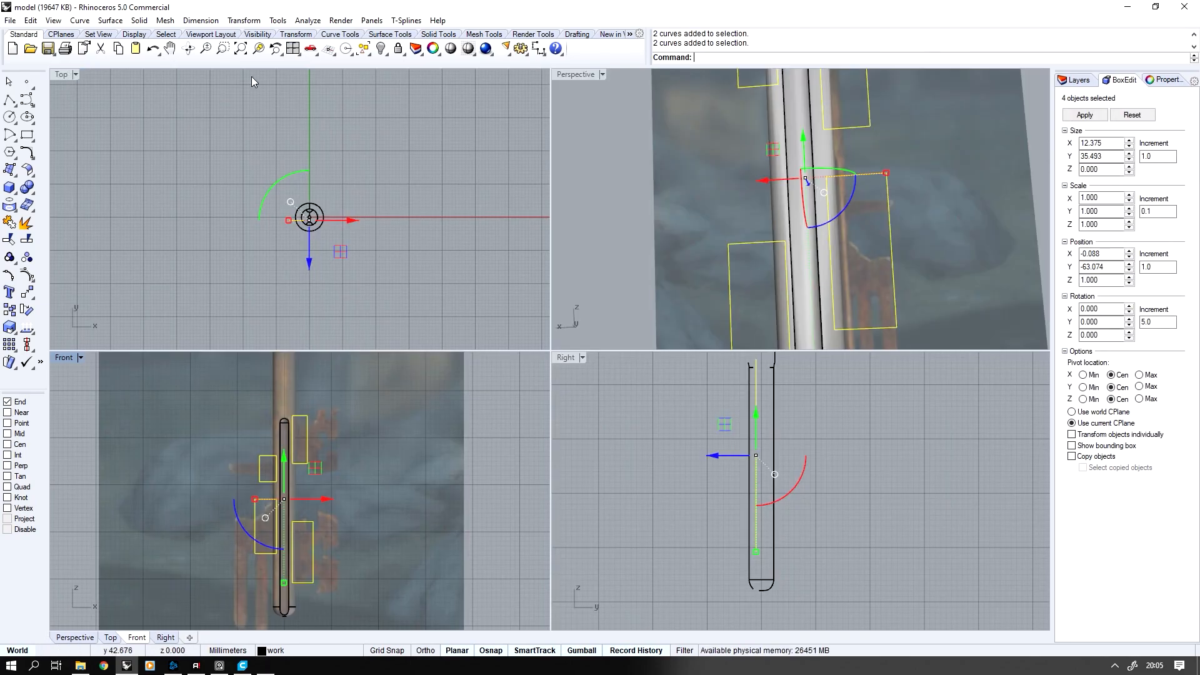
{"action": "double_click", "coordinate": [580, 73]}
{"action": "left_click_drag", "start_coordinate": [593, 412], "coordinate": [527, 399]}
{"action": "key", "text": "Escape"}
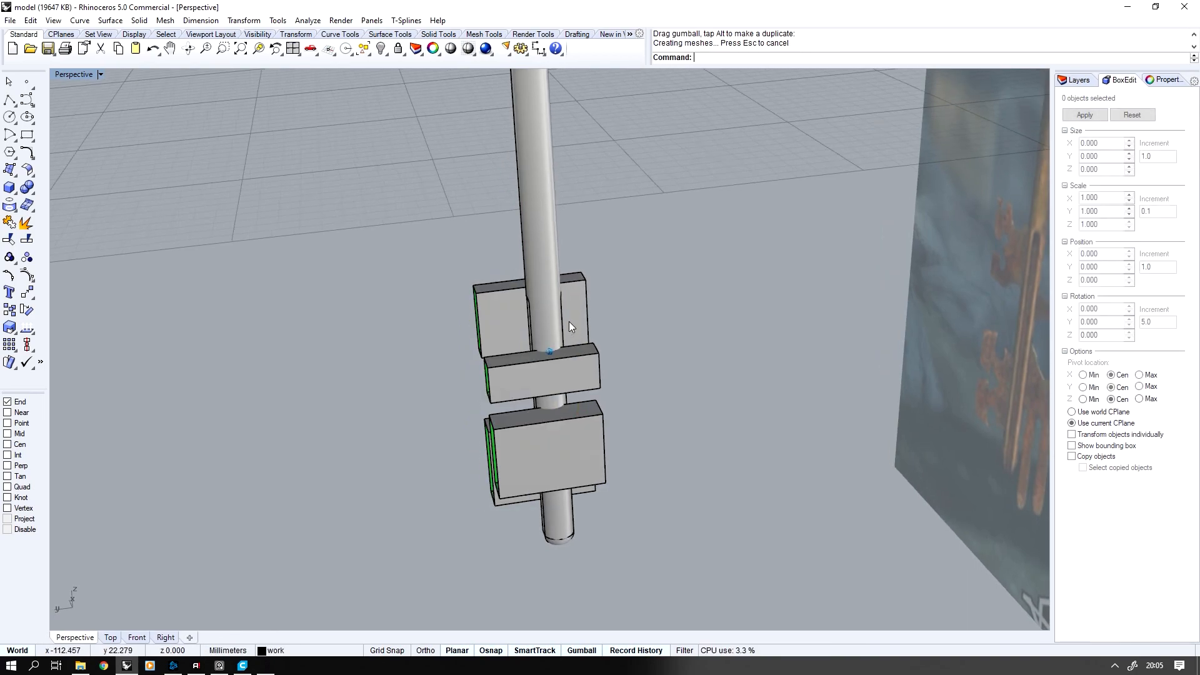
{"action": "right_click_drag", "start_coordinate": [569, 322], "coordinate": [585, 317]}
{"action": "left_click_drag", "start_coordinate": [586, 268], "coordinate": [715, 581]}
{"action": "key", "text": "Delete"}
Trim and join the grooved shaft and the four open boxes with Create Solid
{"action": "right_click_drag", "start_coordinate": [683, 405], "coordinate": [658, 404]}
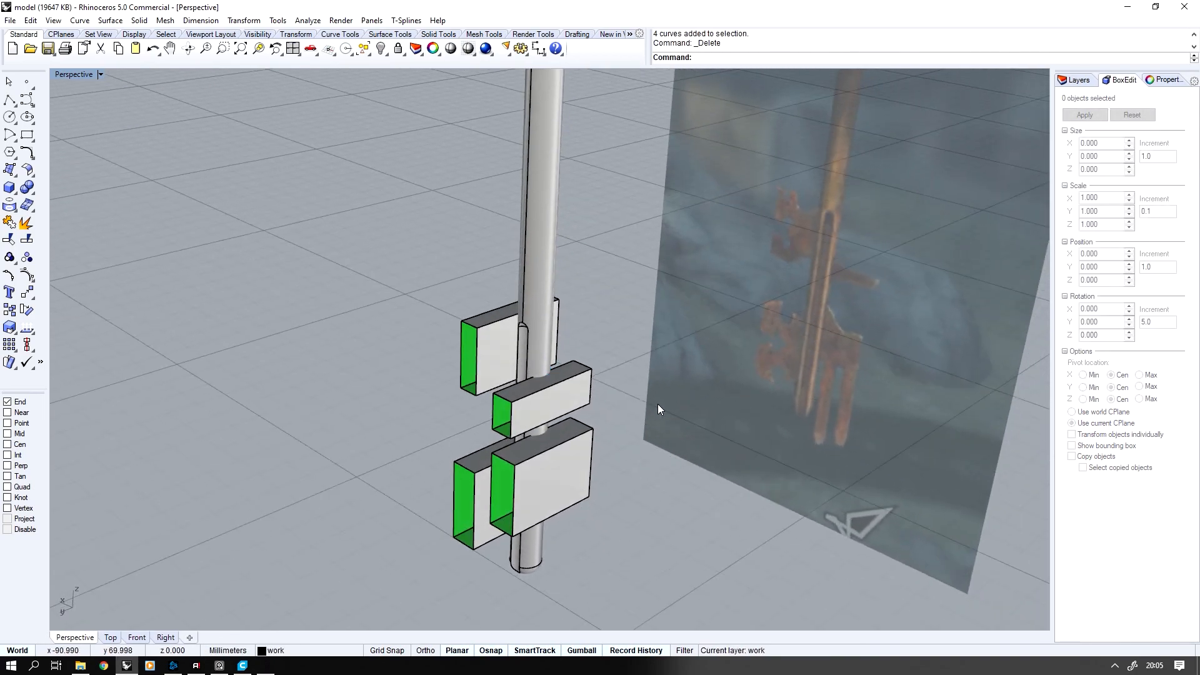
{"action": "middle_click", "coordinate": [657, 405]}
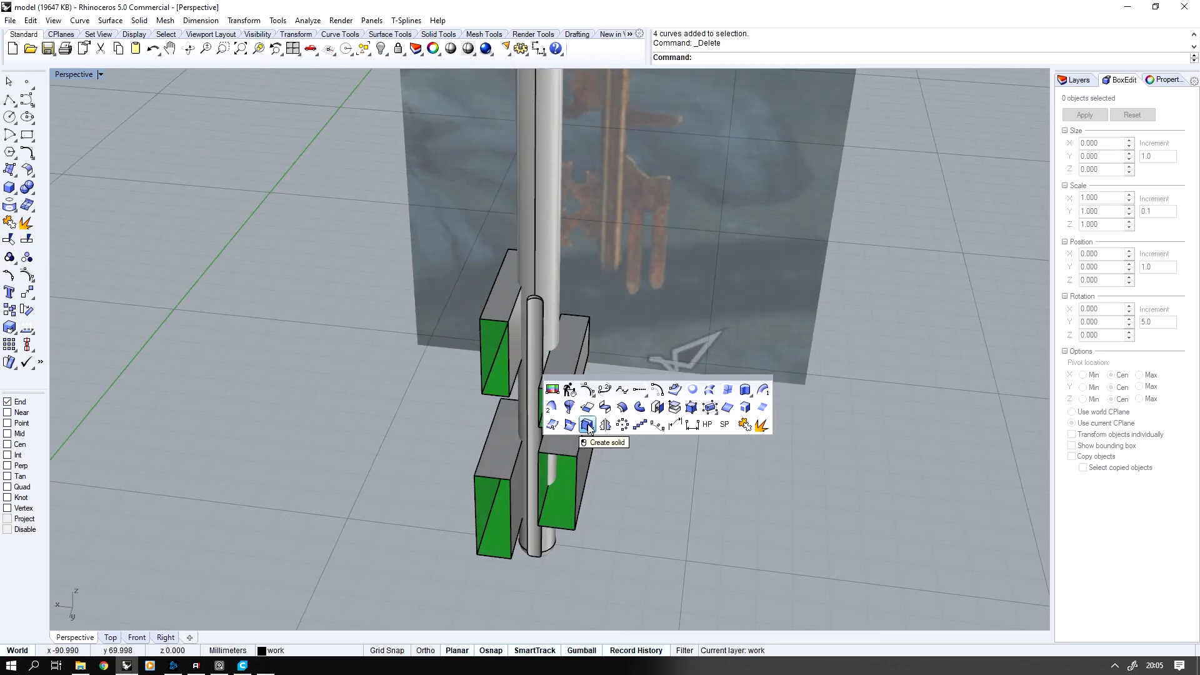
{"action": "left_click", "coordinate": [588, 426]}
{"action": "left_click", "coordinate": [542, 313]}
{"action": "left_click", "coordinate": [510, 323]}
{"action": "left_click", "coordinate": [570, 340]}
{"action": "left_click", "coordinate": [566, 457]}
{"action": "left_click", "coordinate": [490, 468]}
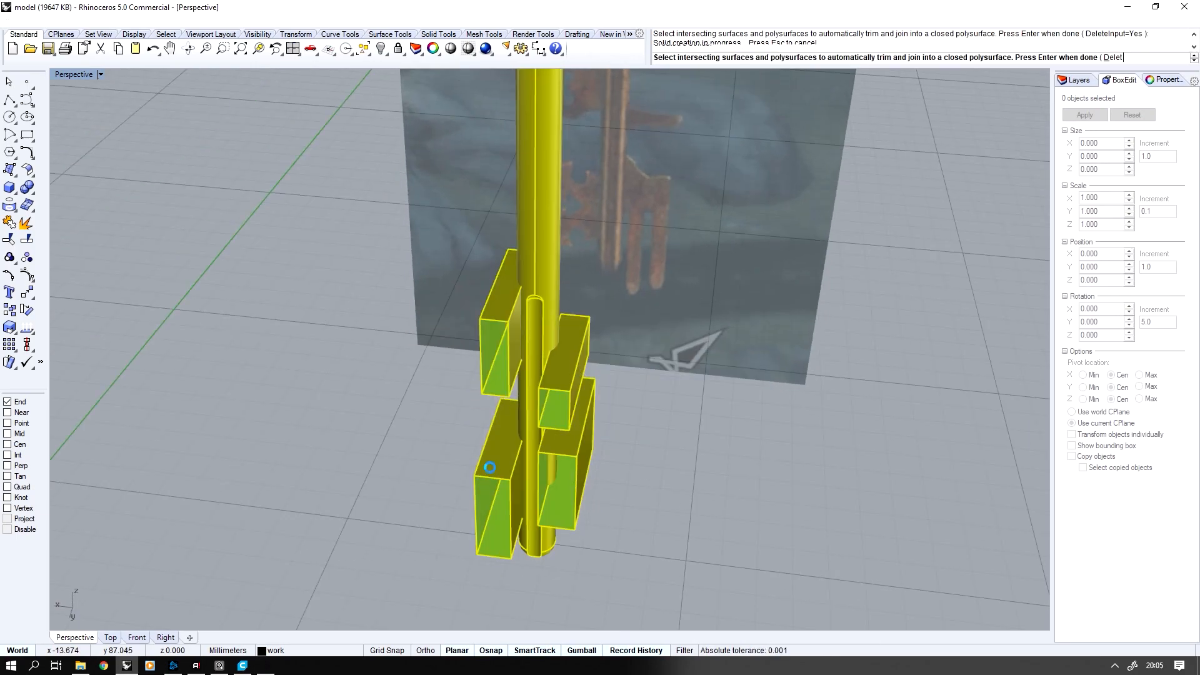
{"action": "key", "text": "Return"}
Delete the leftover box pieces around the shaft and show all hidden parts of the key
{"action": "right_click_drag", "start_coordinate": [491, 464], "coordinate": [456, 265]}
{"action": "left_click_drag", "start_coordinate": [457, 266], "coordinate": [620, 467]}
{"action": "left_click_drag", "start_coordinate": [468, 418], "coordinate": [631, 550], "text": "shift"}
{"action": "key", "text": "Delete"}
{"action": "right_click_drag", "start_coordinate": [590, 448], "coordinate": [590, 448]}
{"action": "key", "text": "ctrl+alt+h"}
{"action": "scroll", "coordinate": [590, 447], "scroll_direction": "down", "scroll_amount": 5}
{"action": "scroll", "coordinate": [591, 448], "scroll_direction": "up", "scroll_amount": 10}
{"action": "scroll", "coordinate": [590, 447], "scroll_direction": "down", "scroll_amount": 10}
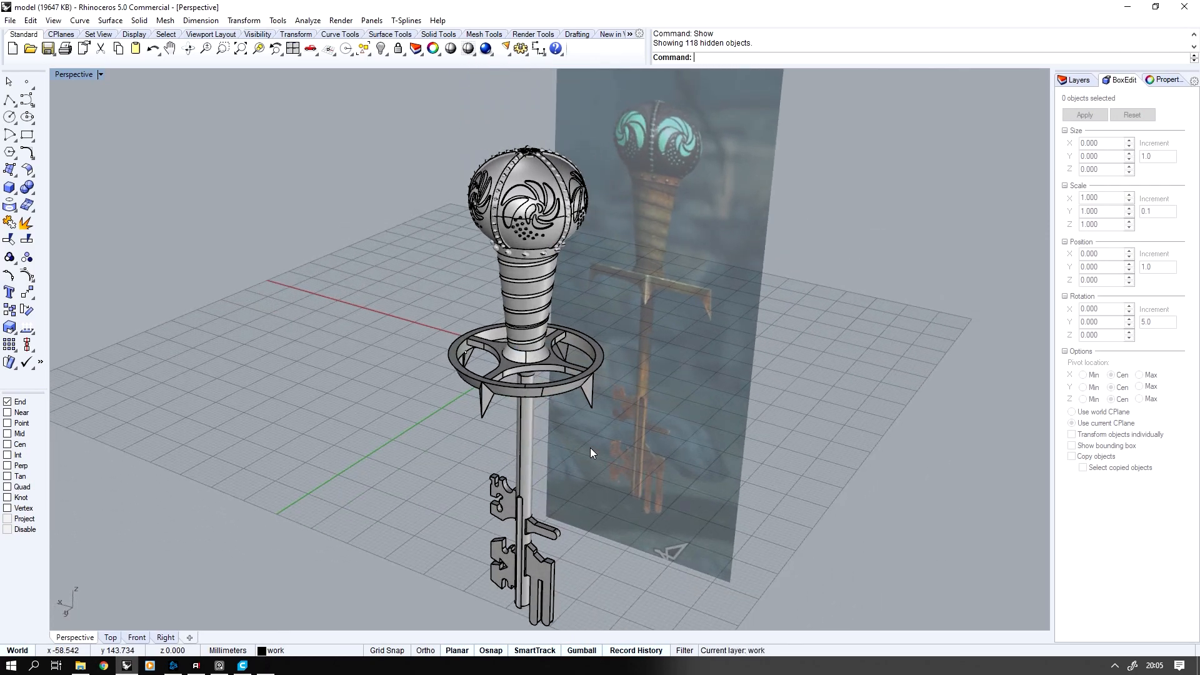